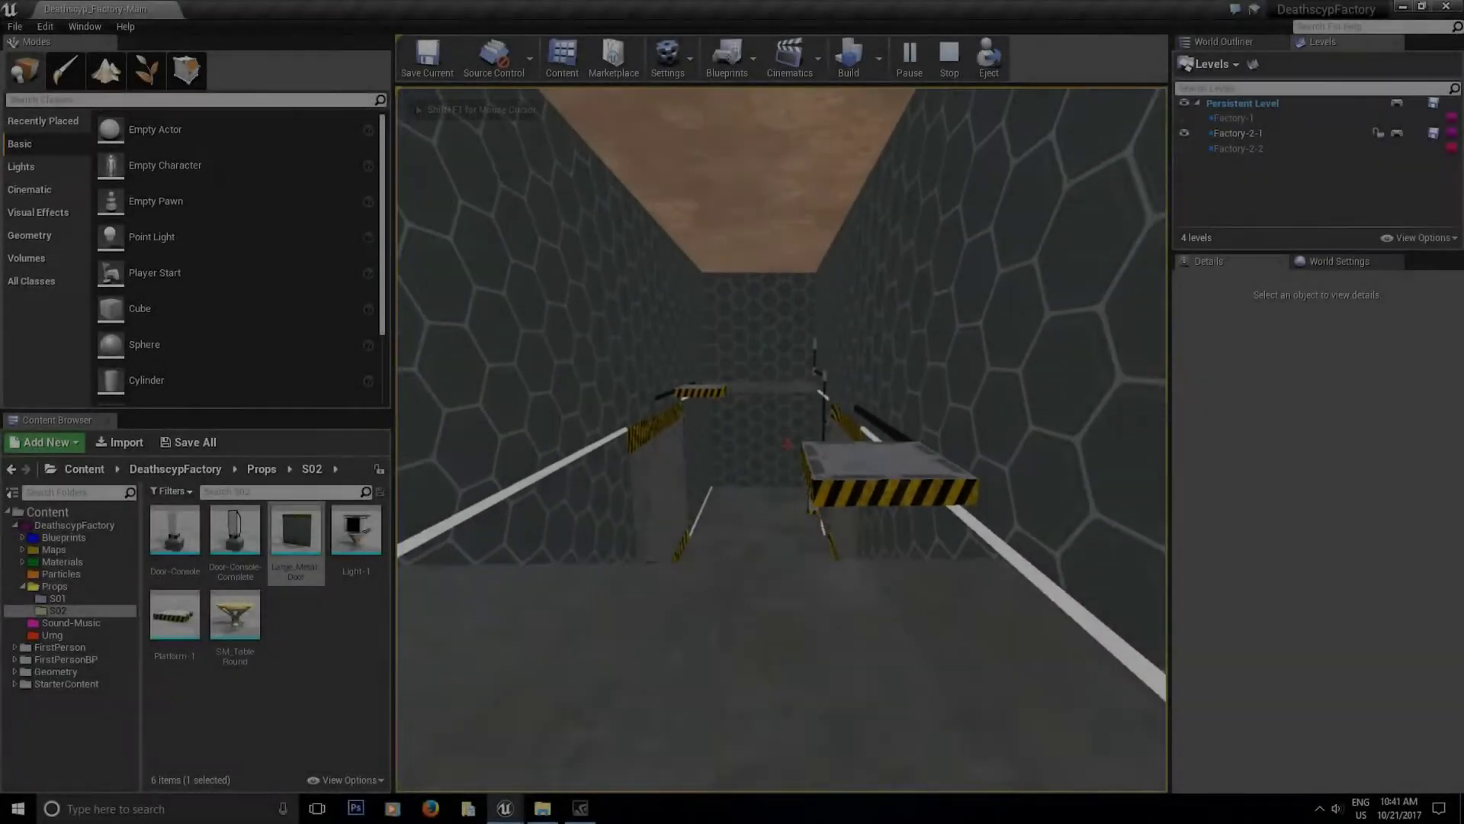
# - Play-test the factory corridor, walking and jumping around the floating platforms
pyautogui.press('w')
pyautogui.press('space')
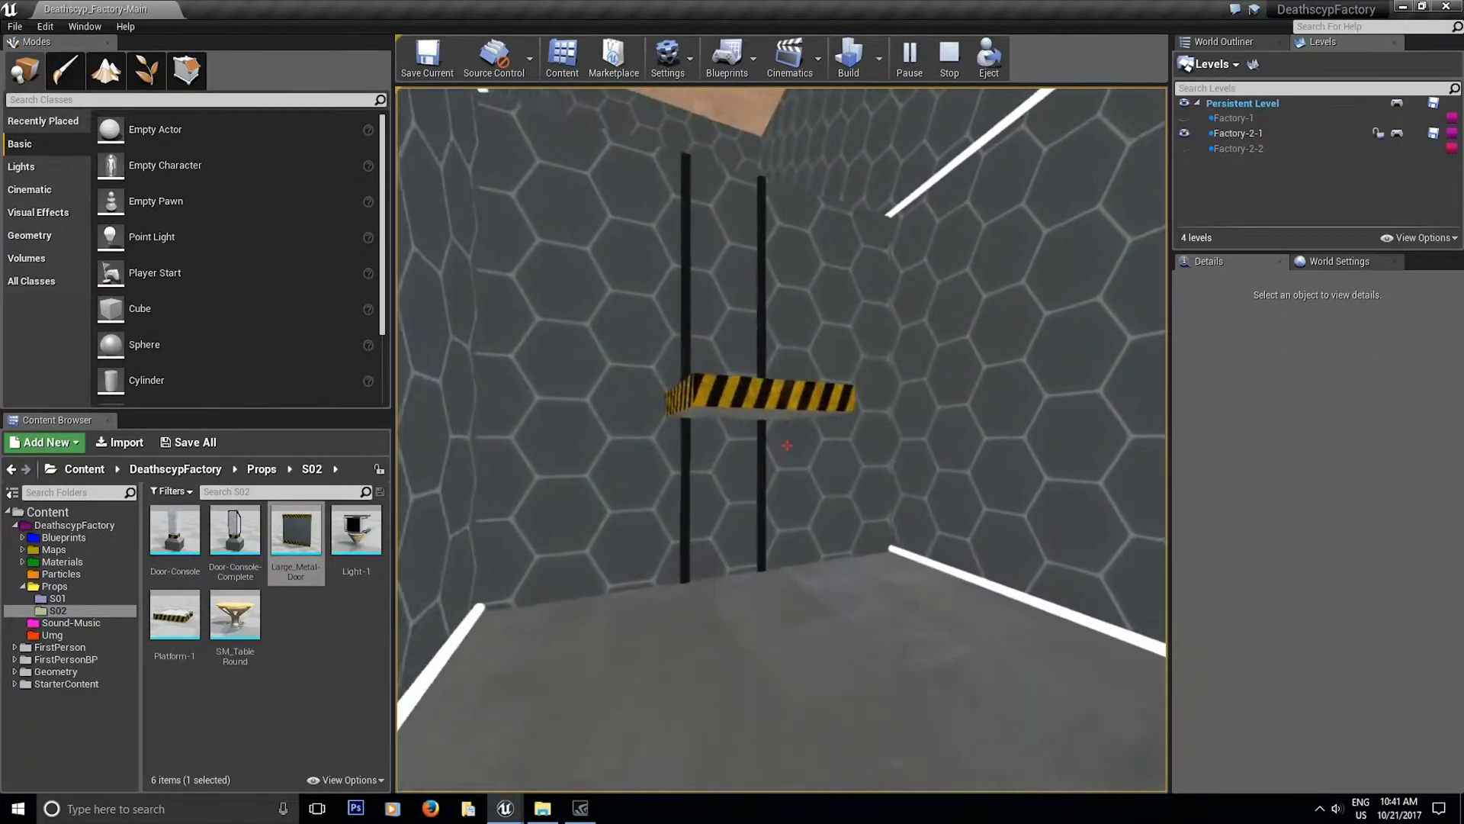
pyautogui.press('w')
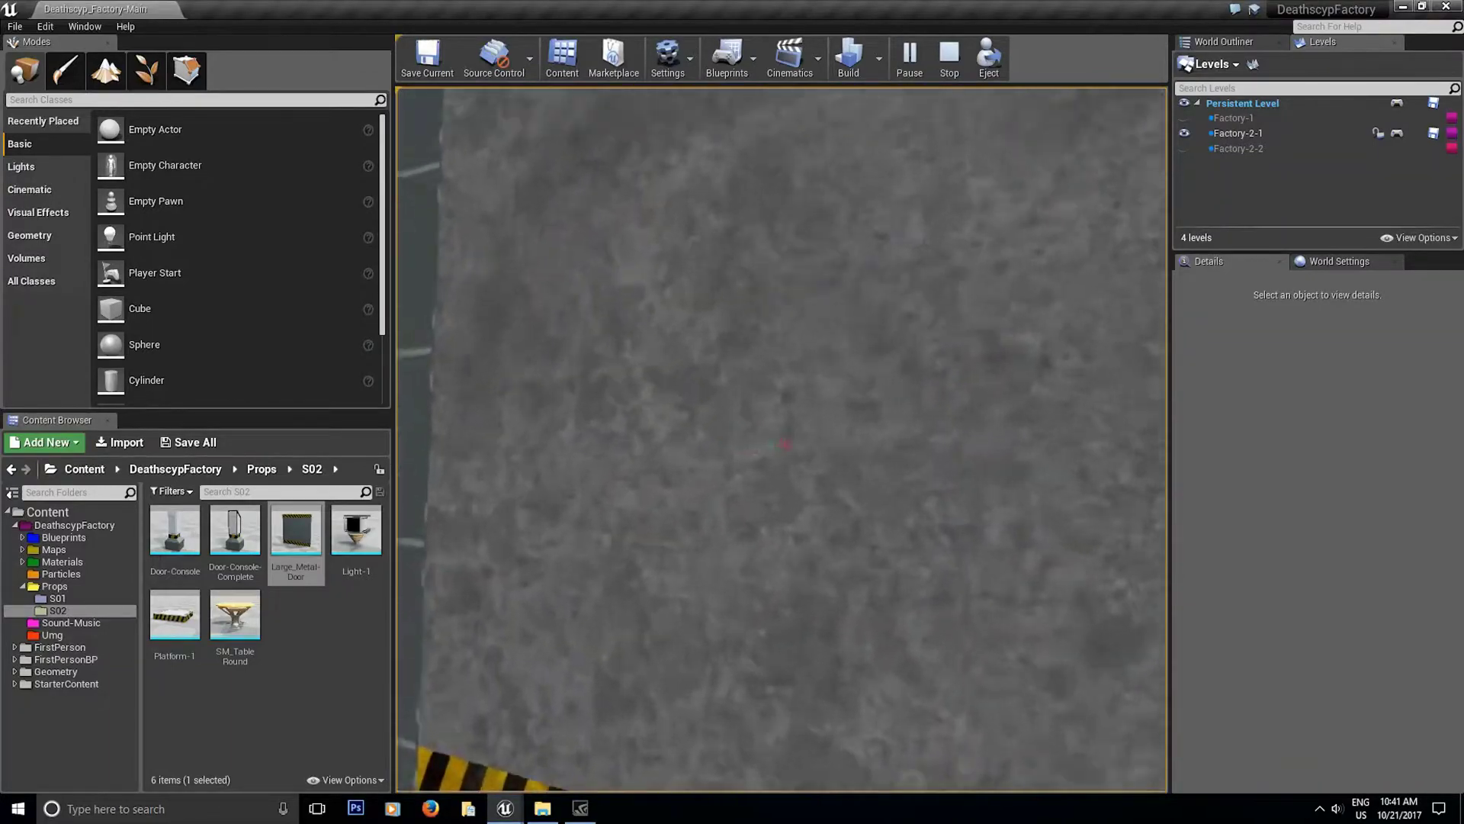
pyautogui.press('s')
pyautogui.press('w')
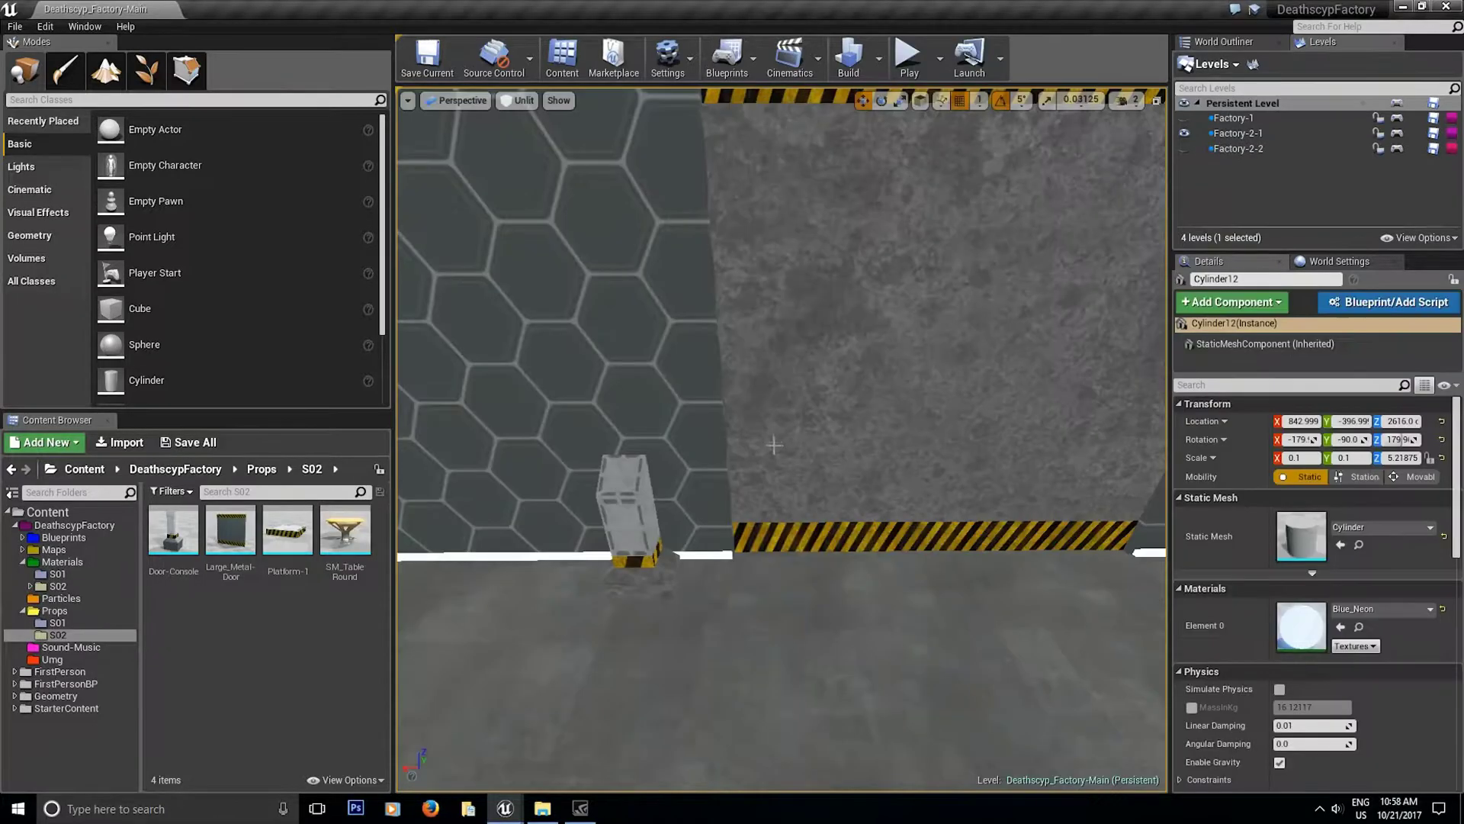
# - Inspect the large metal doors and neon strips in the corridor, and select the door console beside the door
pyautogui.scroll(5, 728, 440)
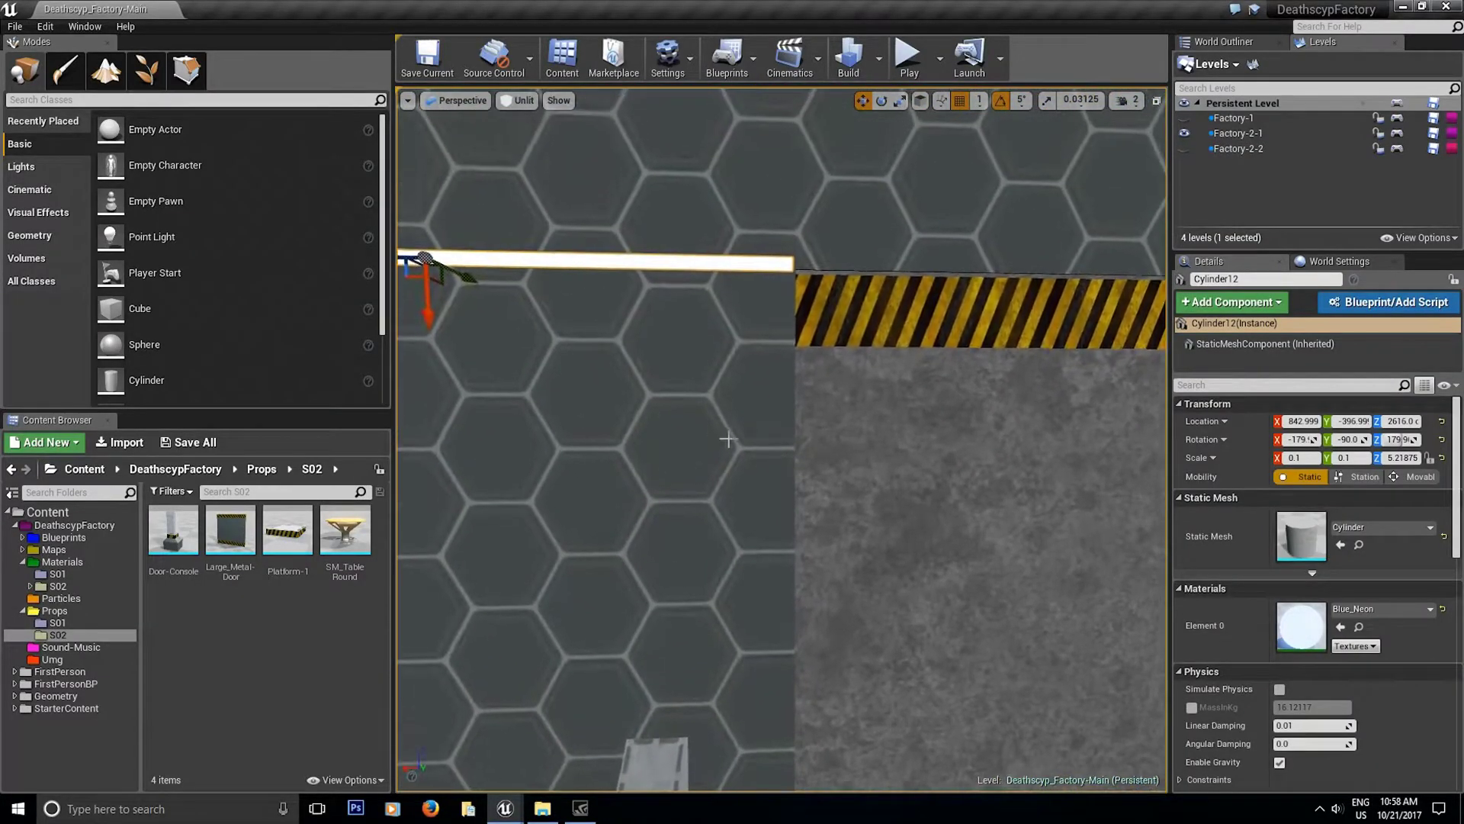
pyautogui.moveTo(728, 439); pyautogui.dragTo(950, 488, button='right')
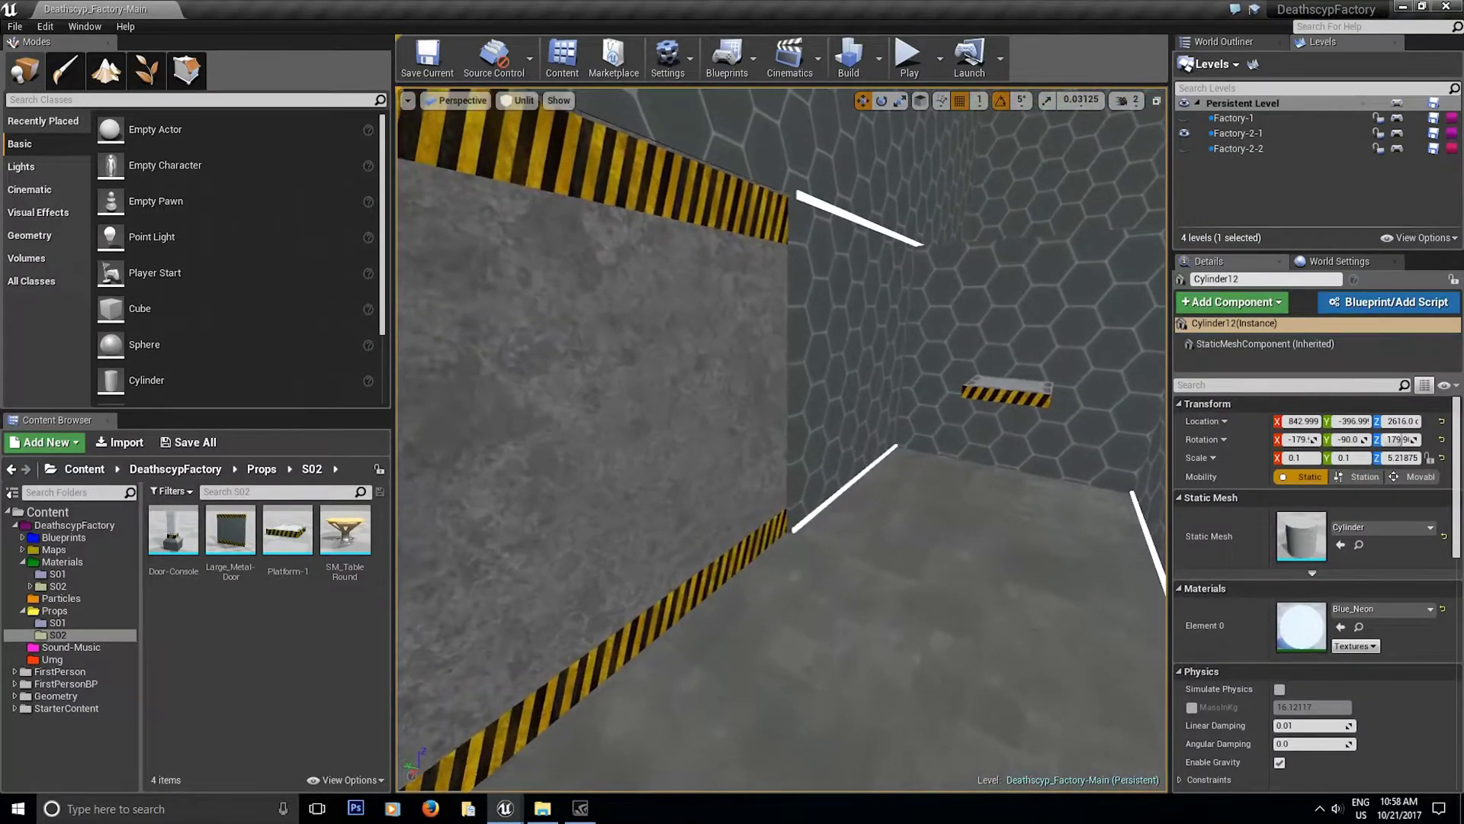
pyautogui.moveTo(686, 432); pyautogui.dragTo(727, 439, button='right')
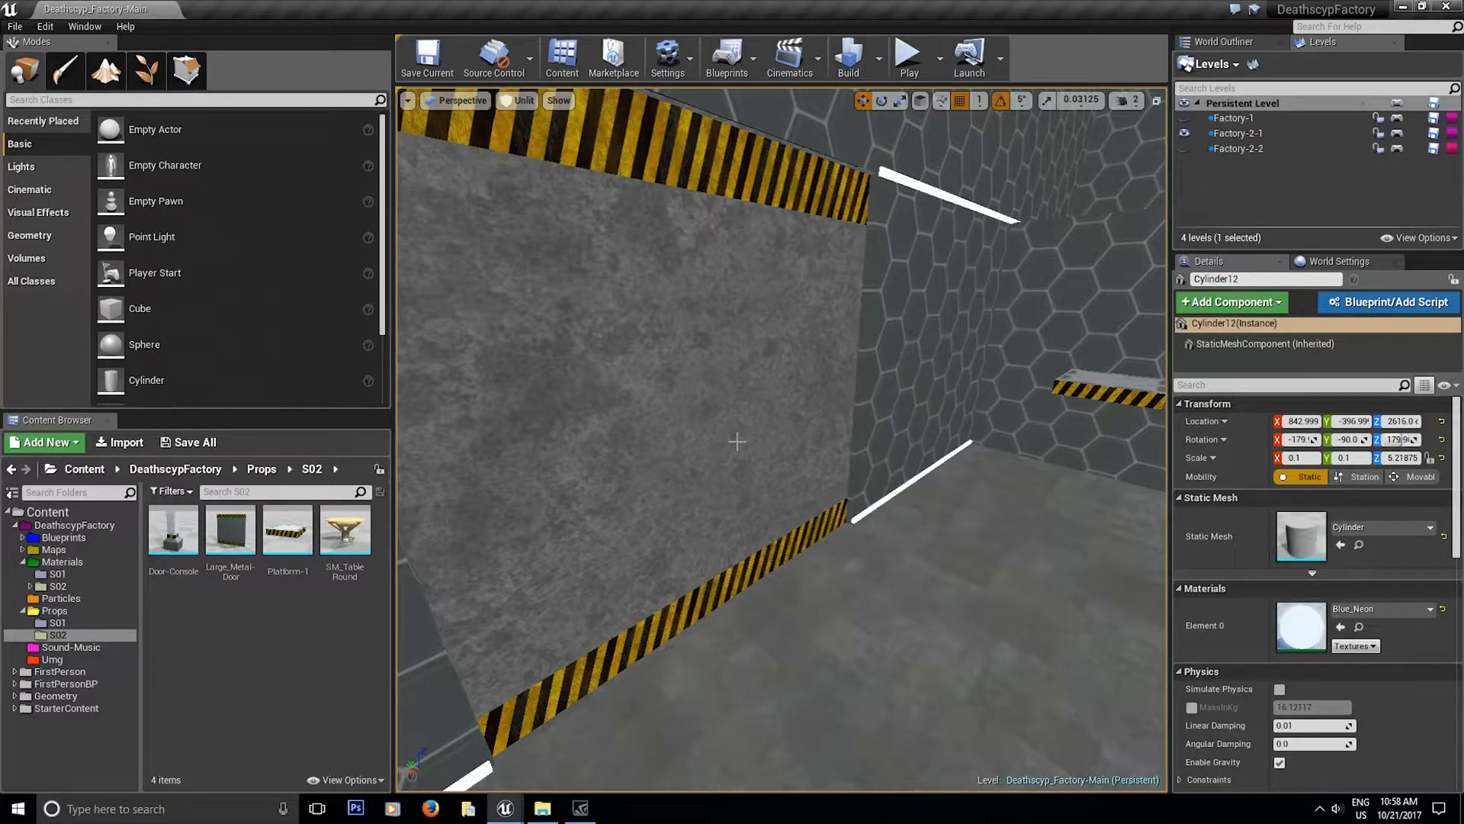
pyautogui.moveTo(862, 466); pyautogui.dragTo(709, 419, button='right')
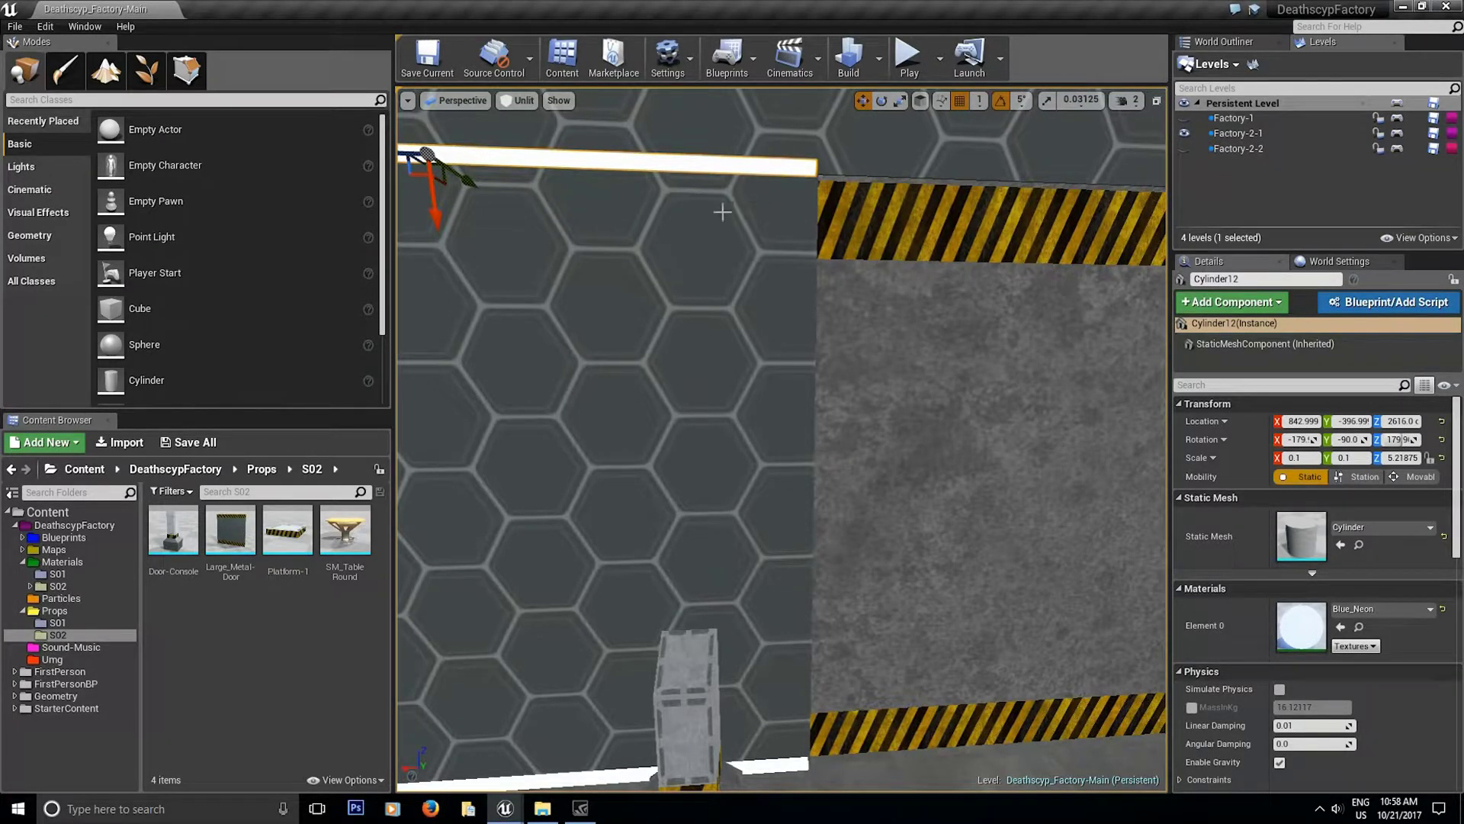
pyautogui.moveTo(722, 212); pyautogui.dragTo(766, 294, button='right')
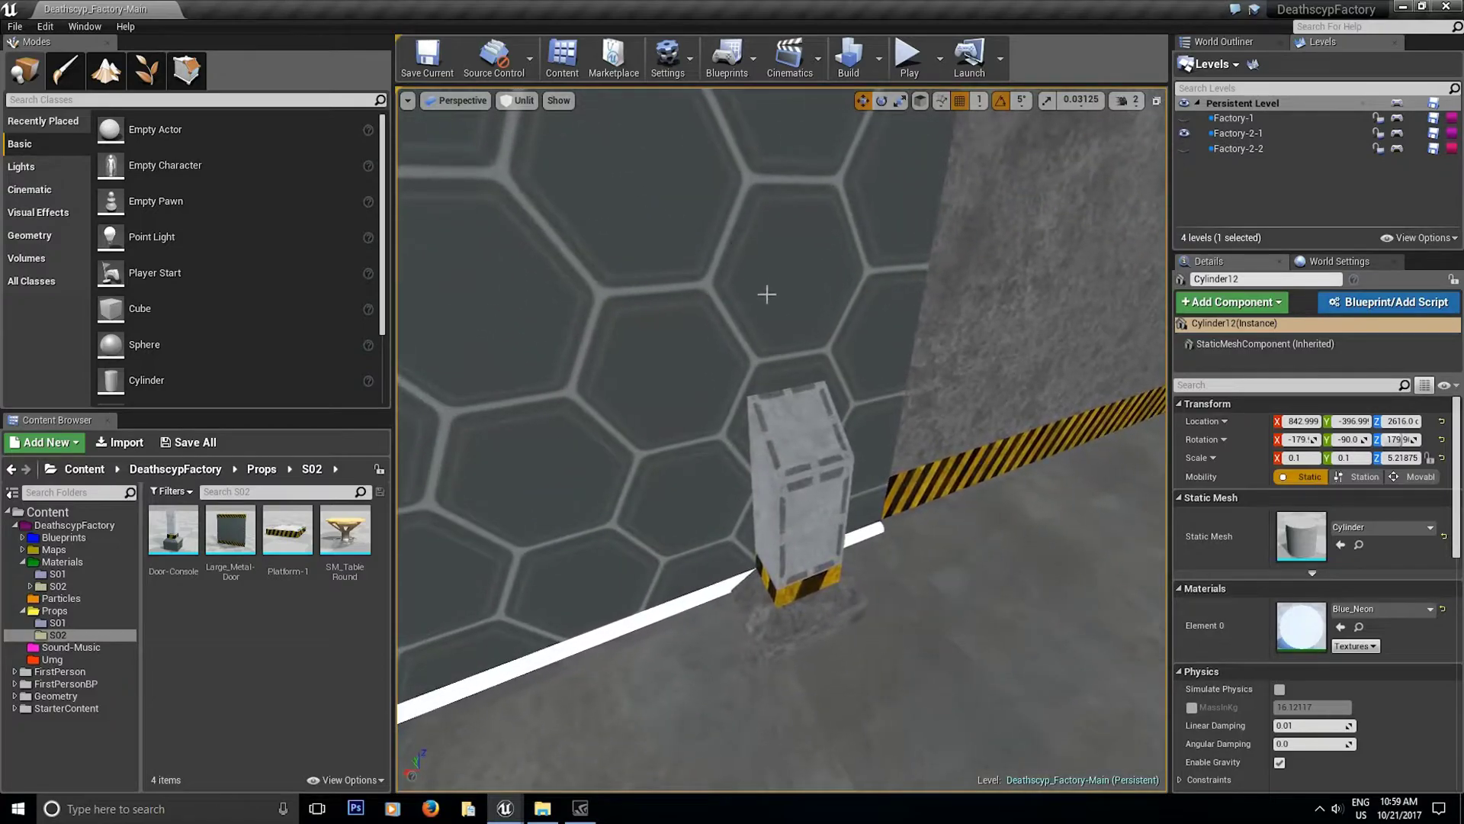
pyautogui.click(798, 451)
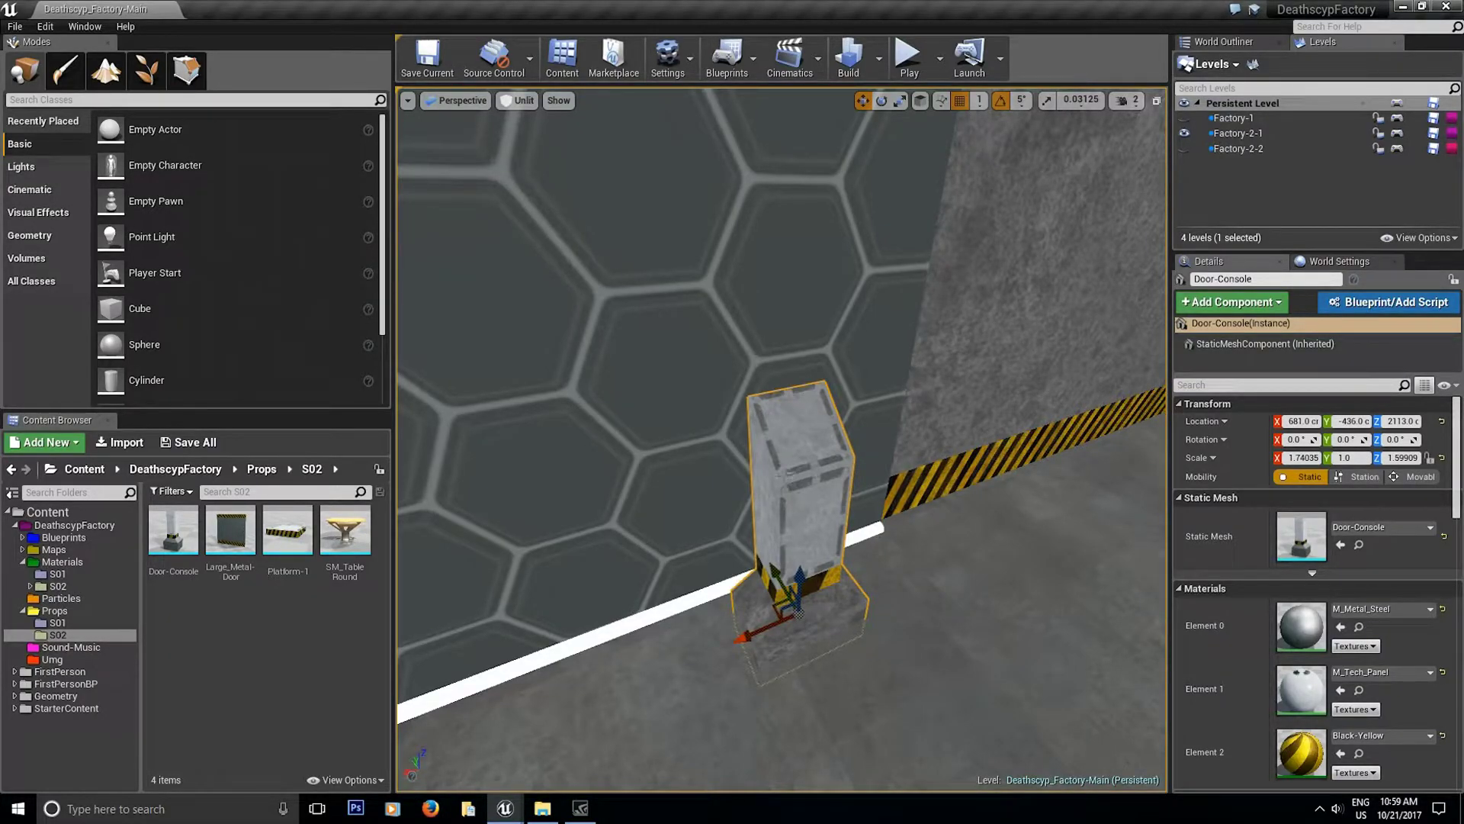
pyautogui.moveTo(854, 461)
pyautogui.mouseDown(button='right')
pyautogui.moveTo(922, 359)
pyautogui.moveTo(900, 328)
pyautogui.moveTo(896, 267)
pyautogui.moveTo(846, 454)
pyautogui.moveTo(861, 469)
pyautogui.mouseUp(button='right')
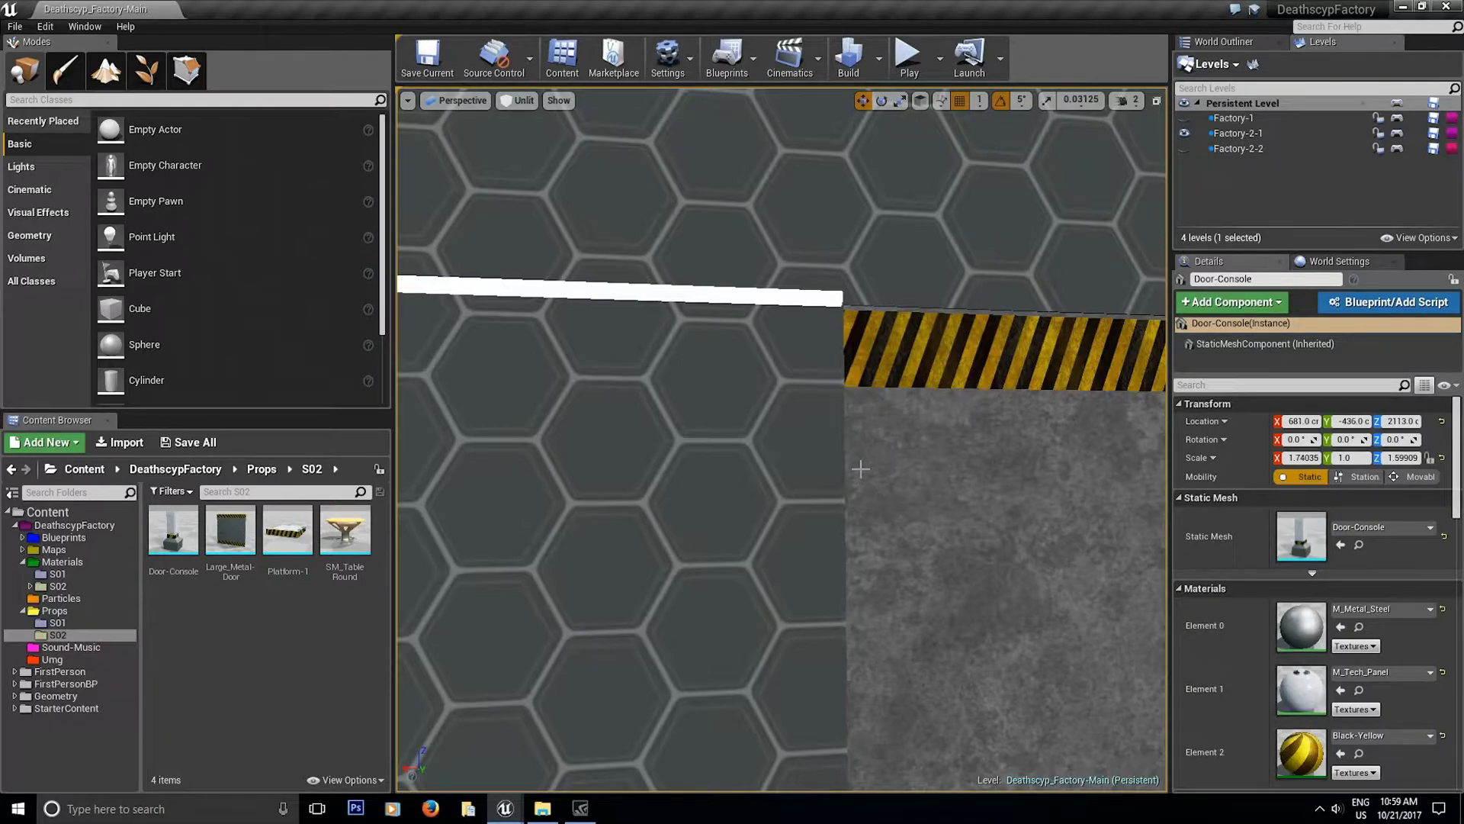
pyautogui.moveTo(862, 467); pyautogui.dragTo(786, 534, button='right')
pyautogui.moveTo(816, 403); pyautogui.dragTo(832, 298, button='right')
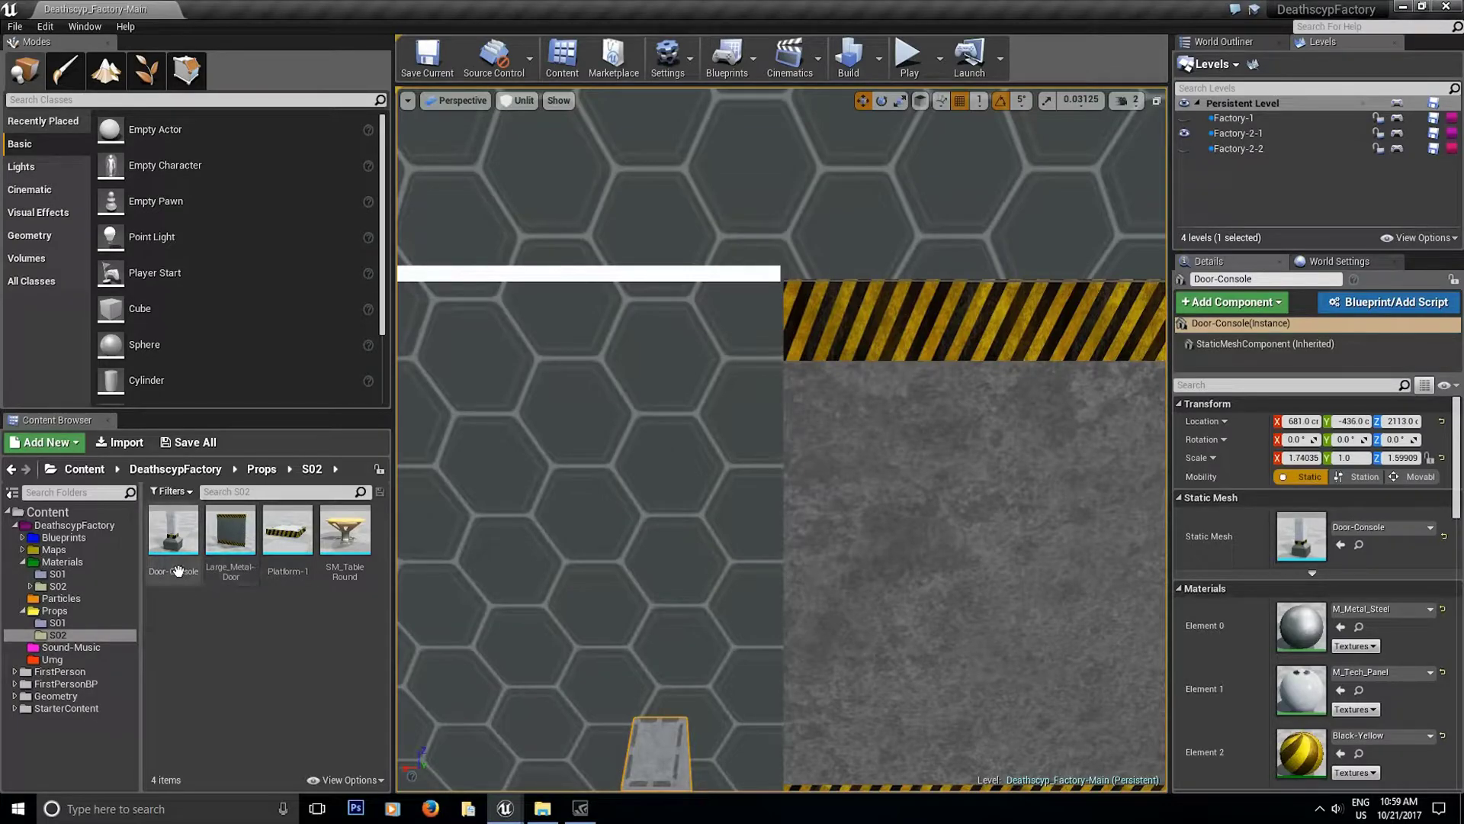
pyautogui.moveTo(756, 449); pyautogui.dragTo(1090, 458, button='right')
pyautogui.moveTo(799, 486); pyautogui.dragTo(477, 404, button='right')
pyautogui.moveTo(807, 479); pyautogui.dragTo(893, 482, button='right')
# - Play-test the level, walking against the large metal door and the door console to check their collision, and end the session
pyautogui.click(908, 55)
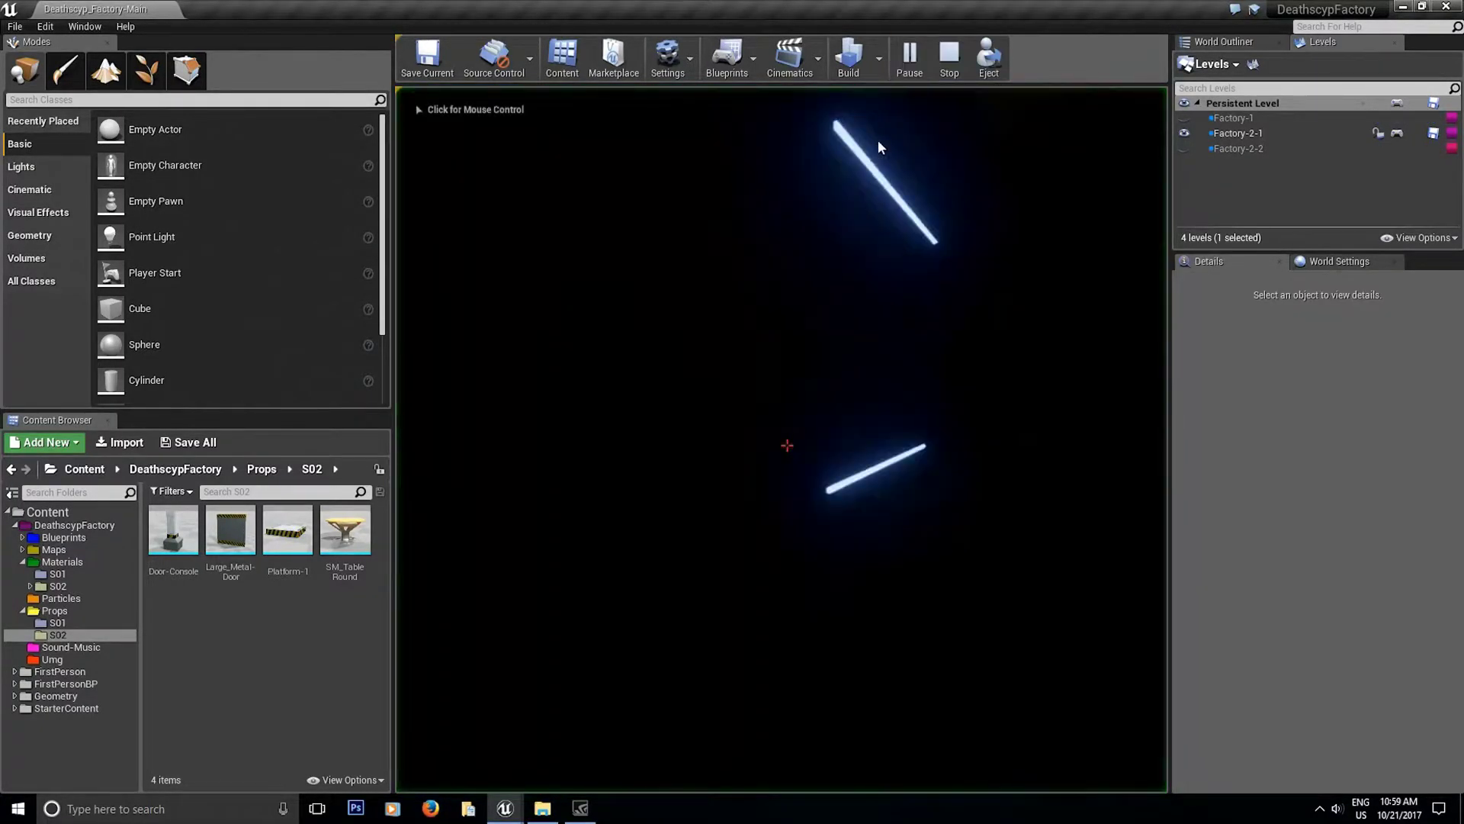
pyautogui.press('w')
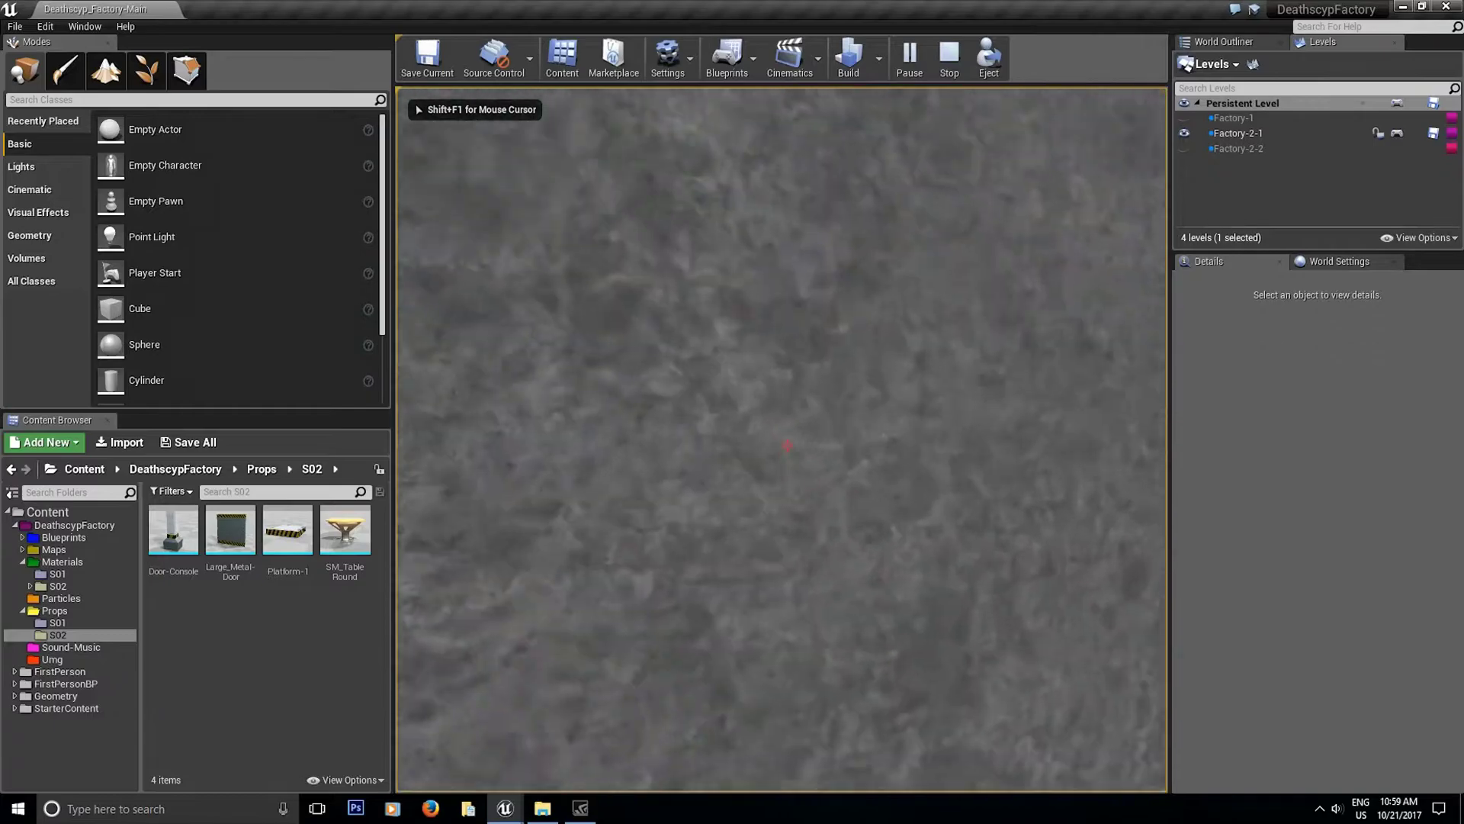
pyautogui.press('w')
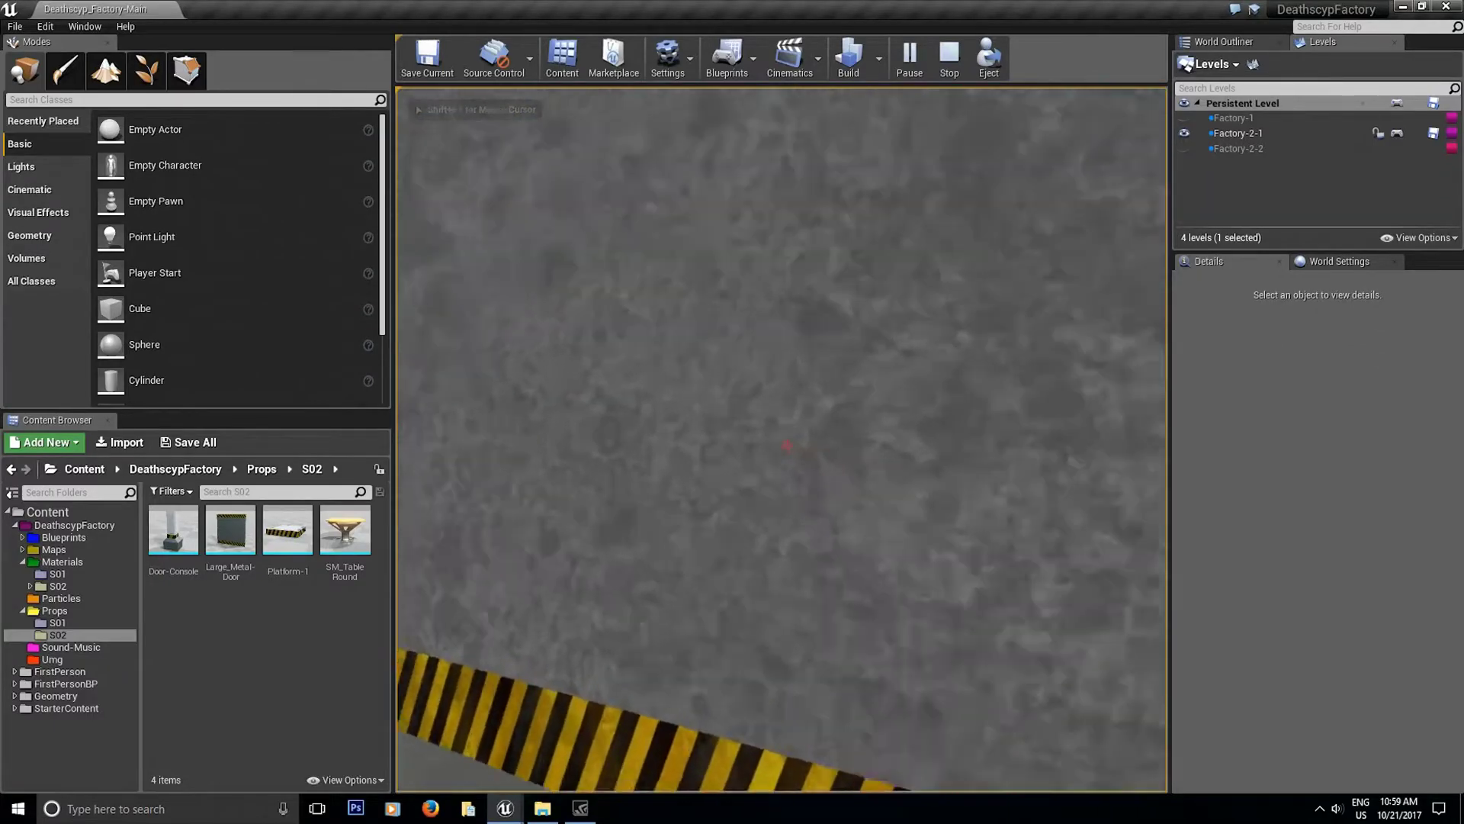
pyautogui.press('w')
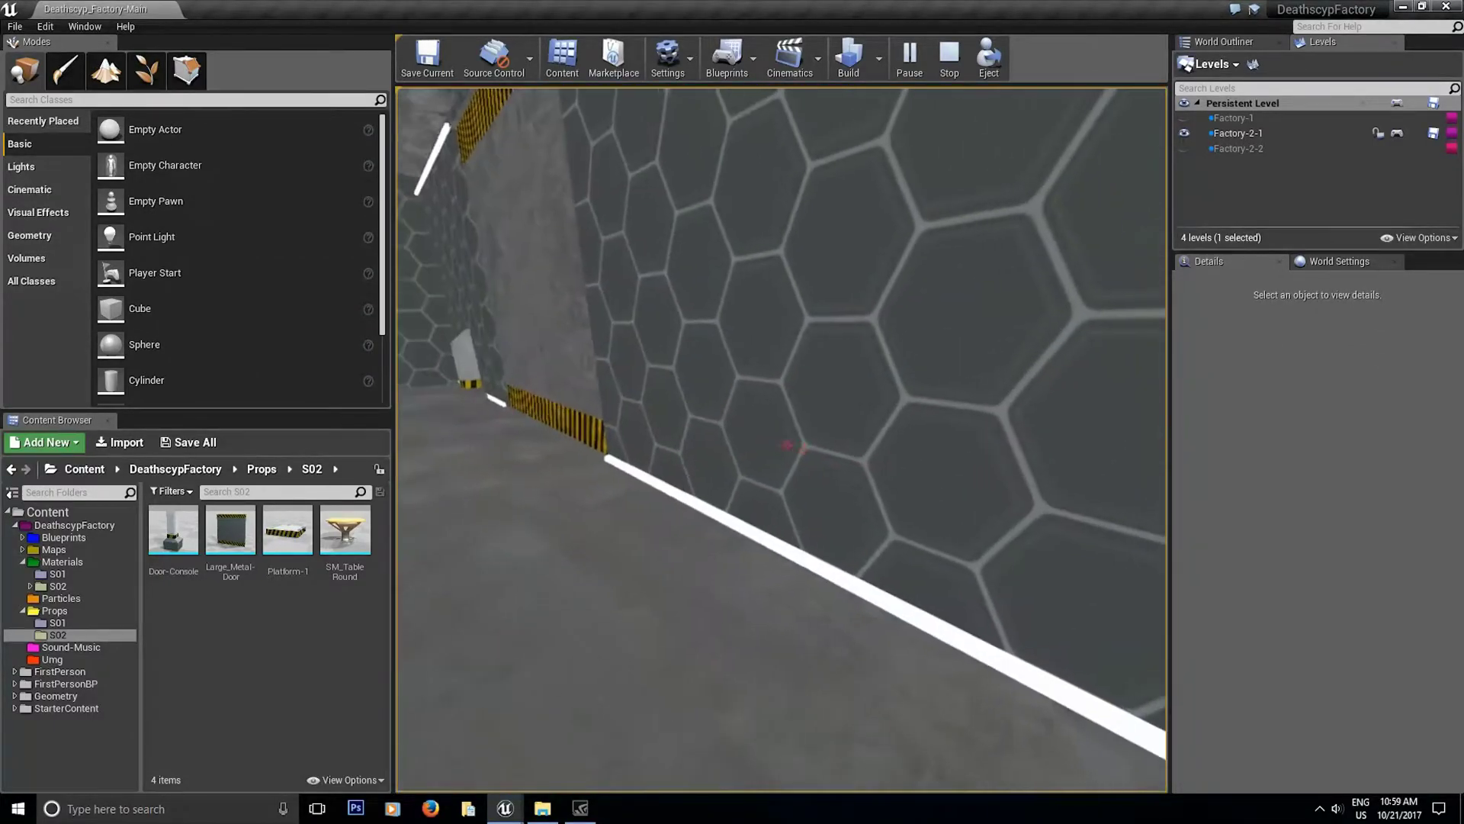
pyautogui.press('w')
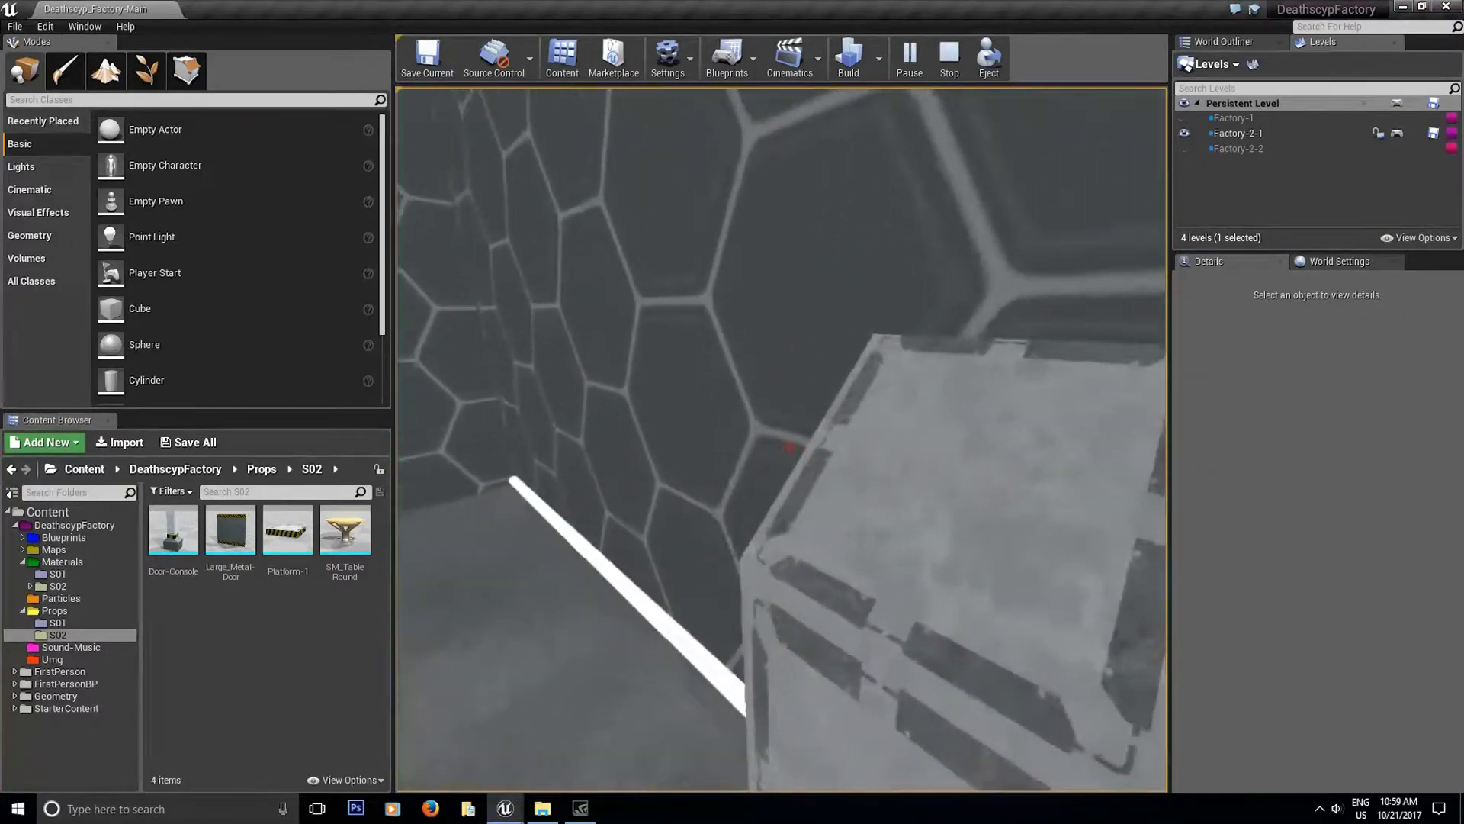
pyautogui.press('w')
pyautogui.press('s')
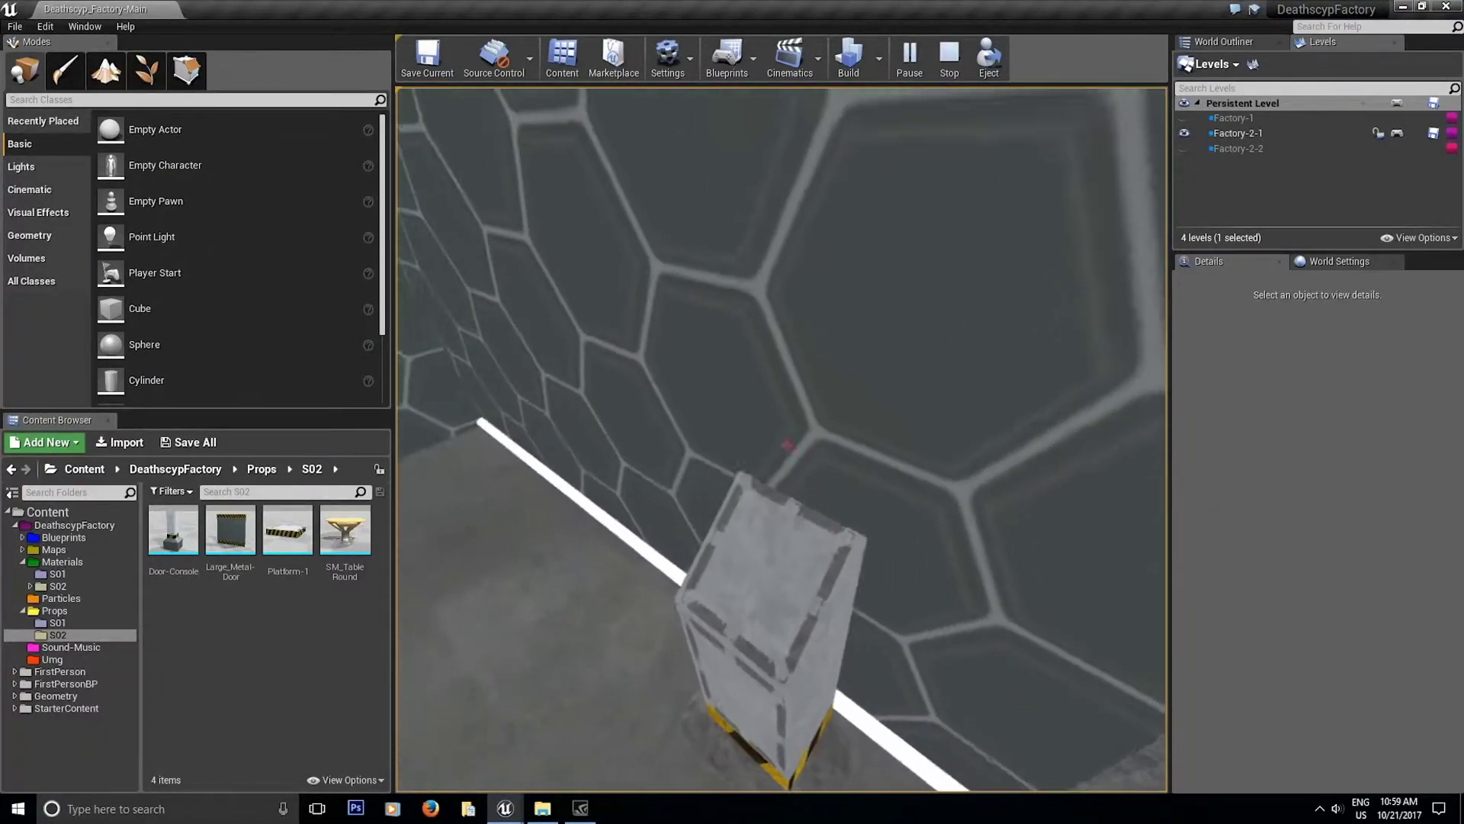
pyautogui.press('w')
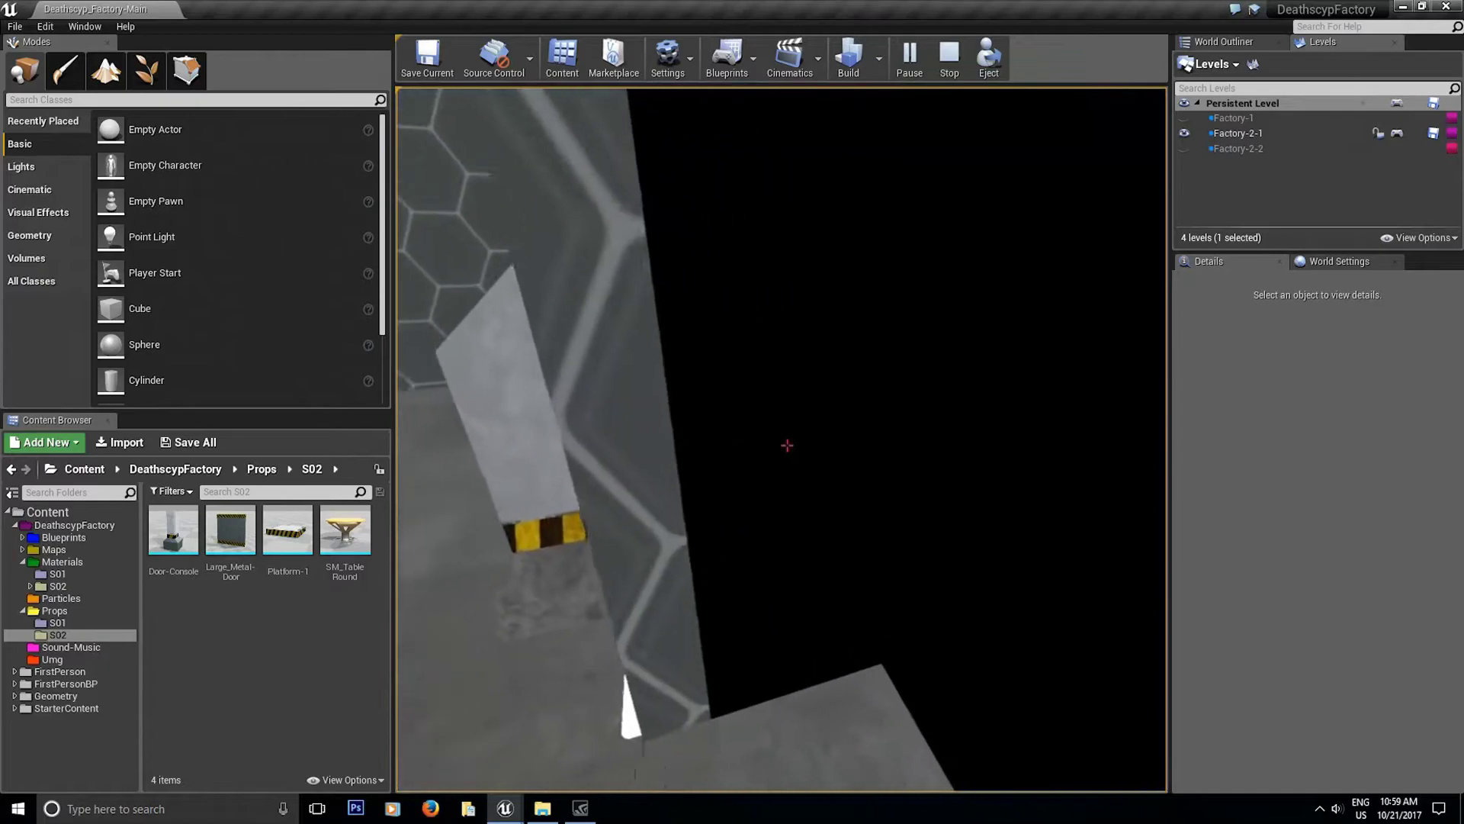
pyautogui.press('w')
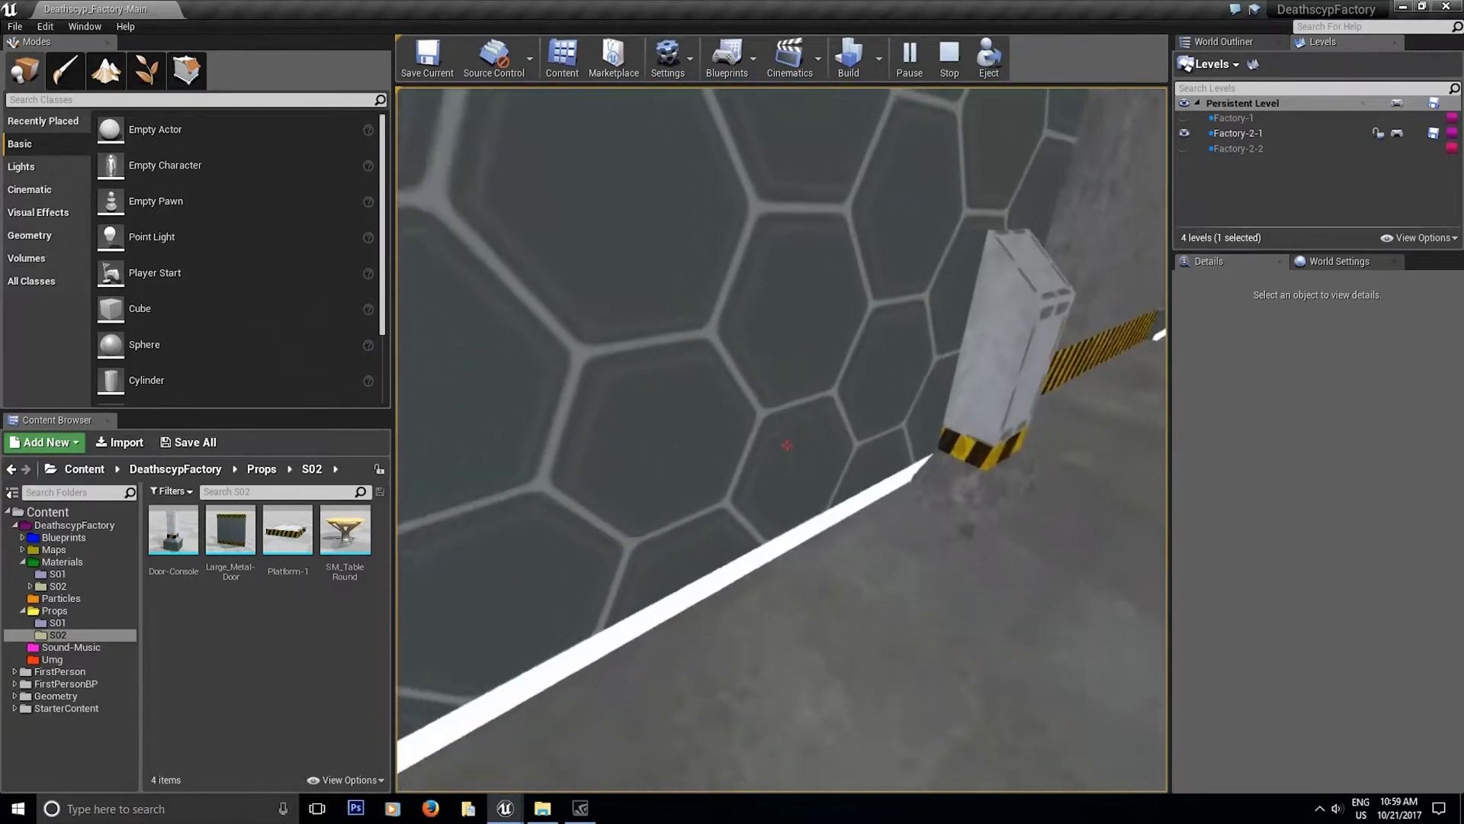
pyautogui.press('Escape')
# - Switch to the Large_Metal-Door static mesh editor and turn on the collision display
pyautogui.press('f')
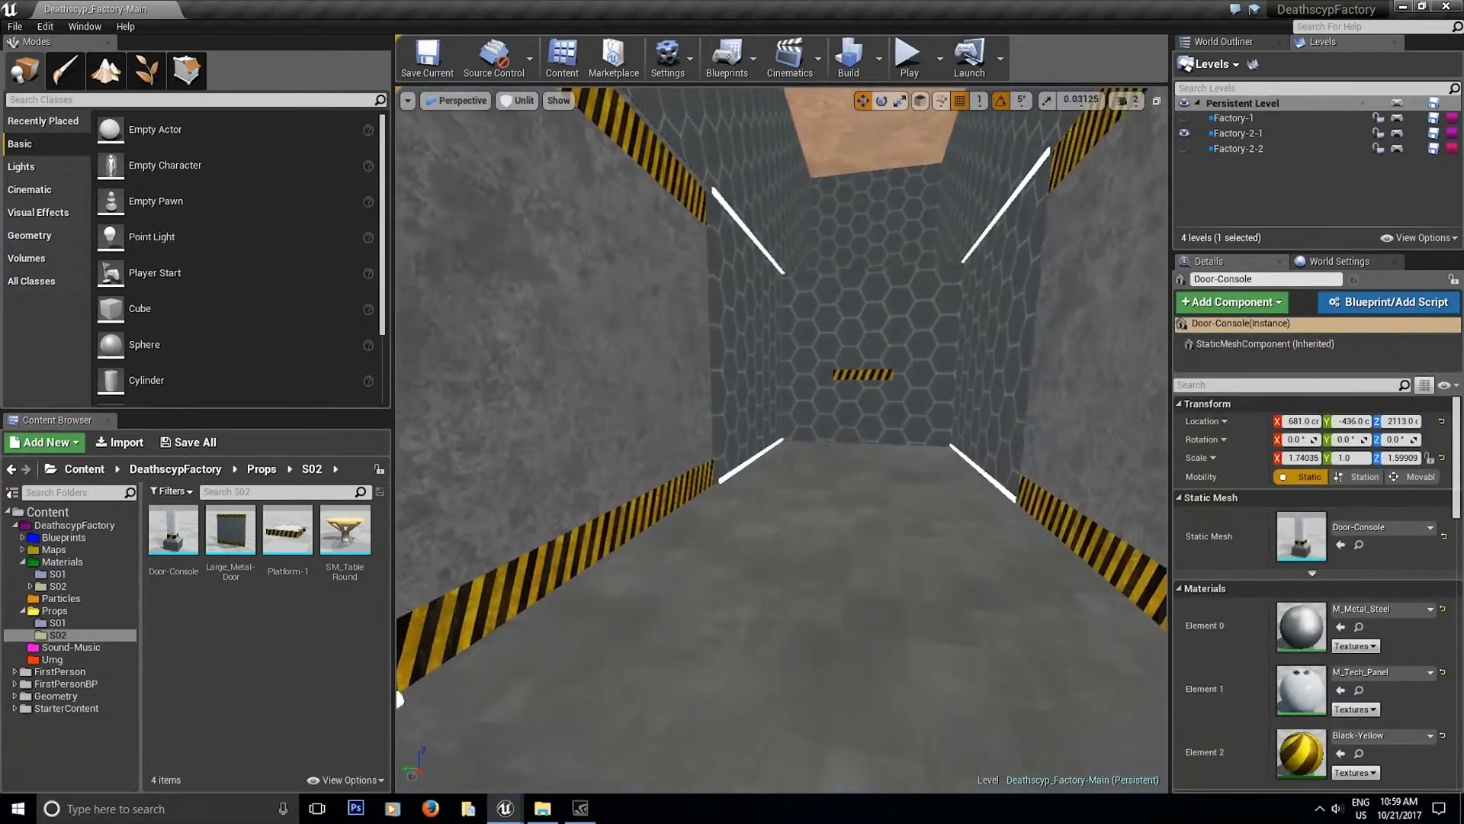
pyautogui.moveTo(713, 624); pyautogui.dragTo(744, 624, button='right')
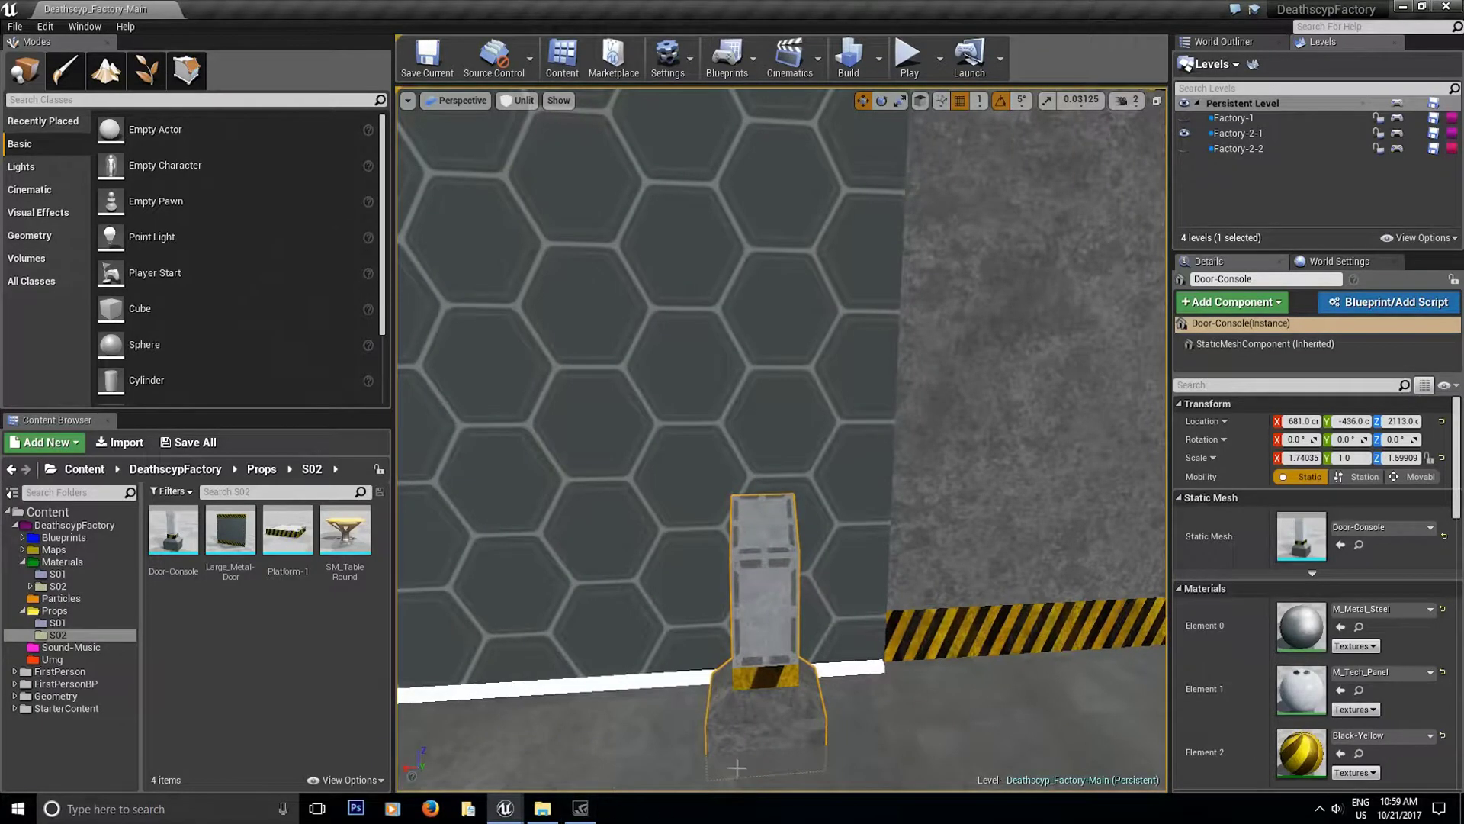
pyautogui.moveTo(698, 692); pyautogui.dragTo(751, 692, button='right')
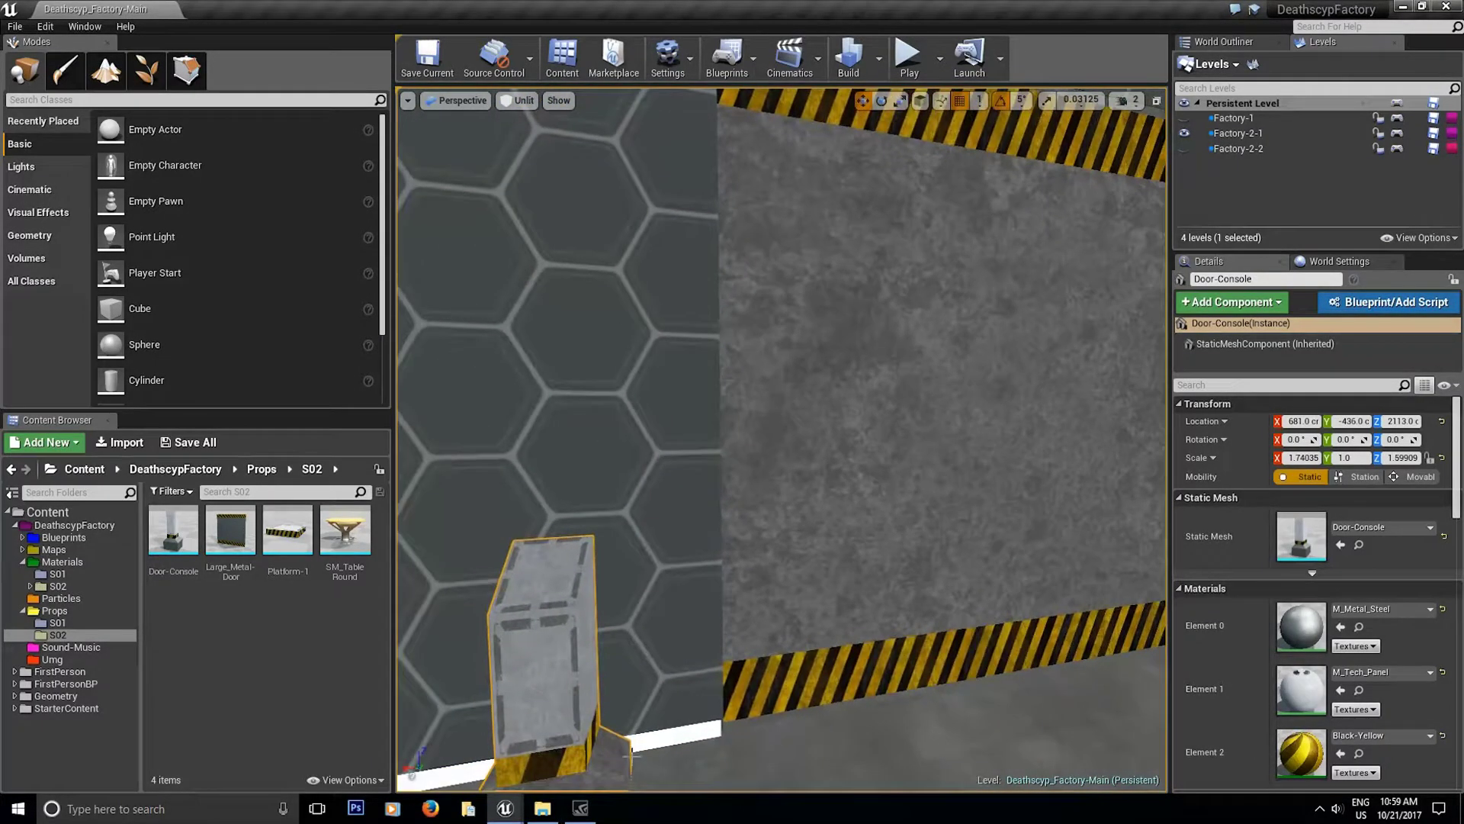
pyautogui.click(505, 808)
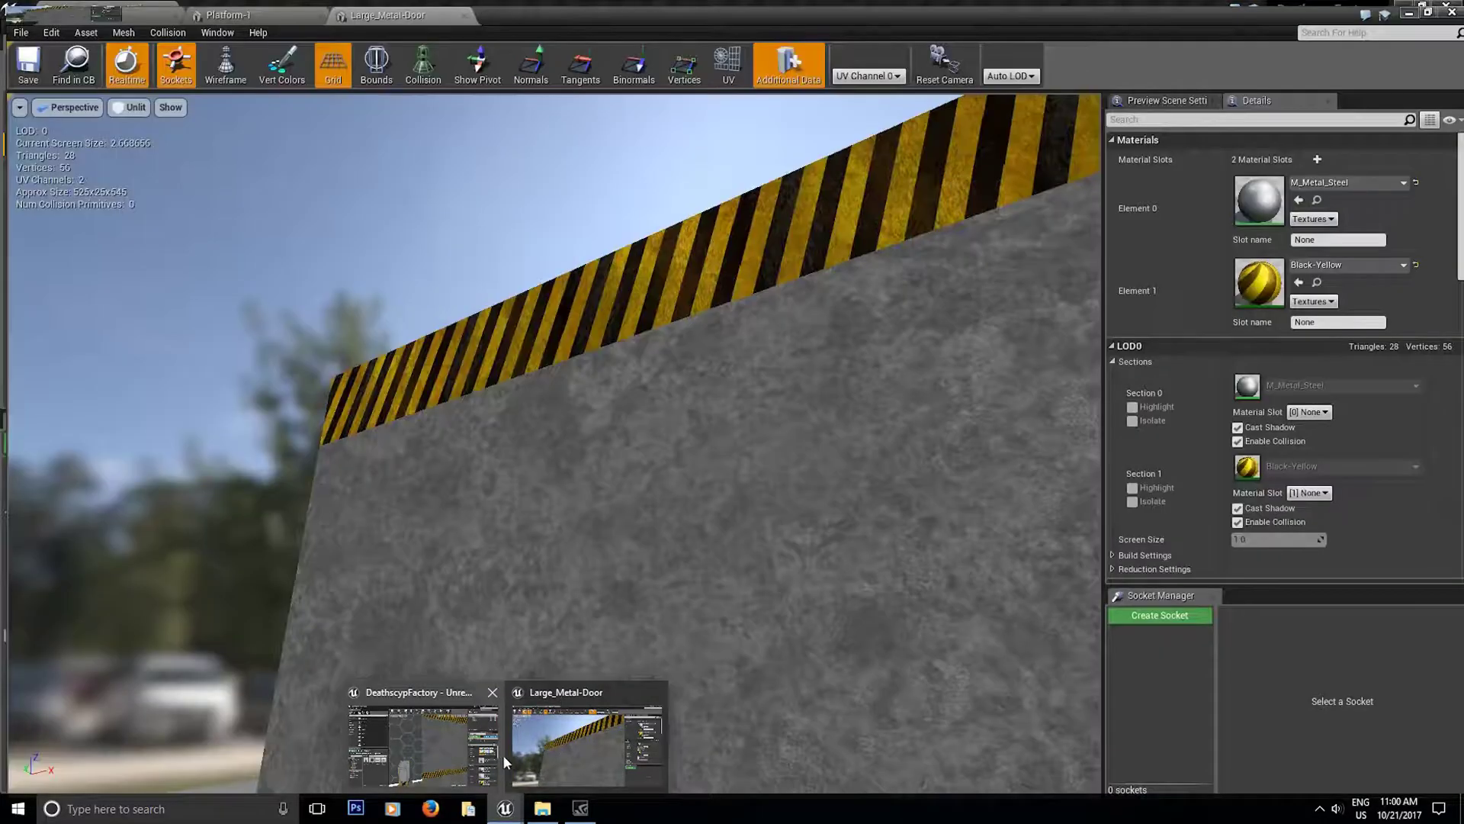
pyautogui.click(552, 753)
pyautogui.moveTo(721, 537); pyautogui.dragTo(721, 537, button='right')
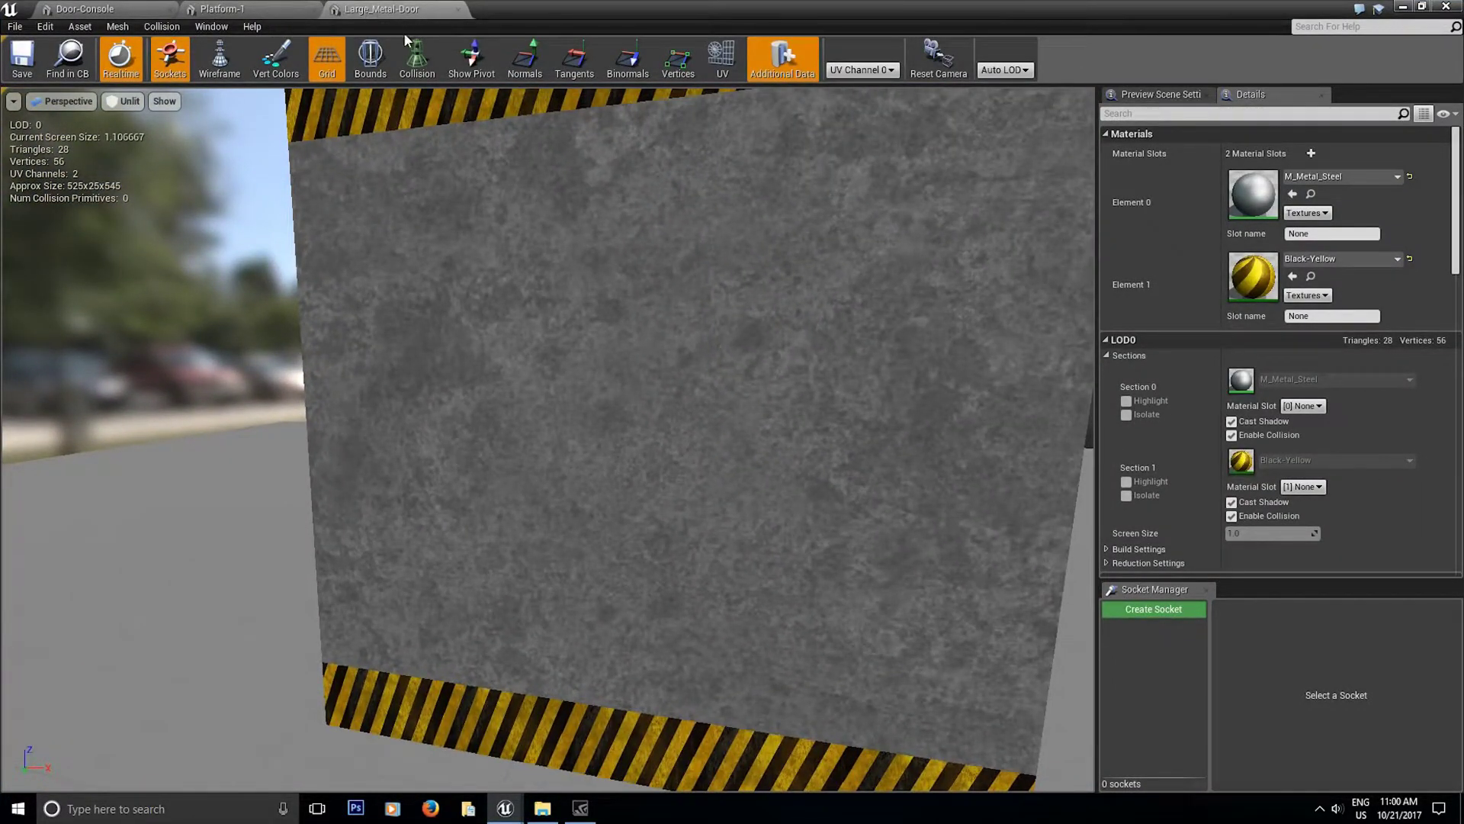
pyautogui.click(416, 57)
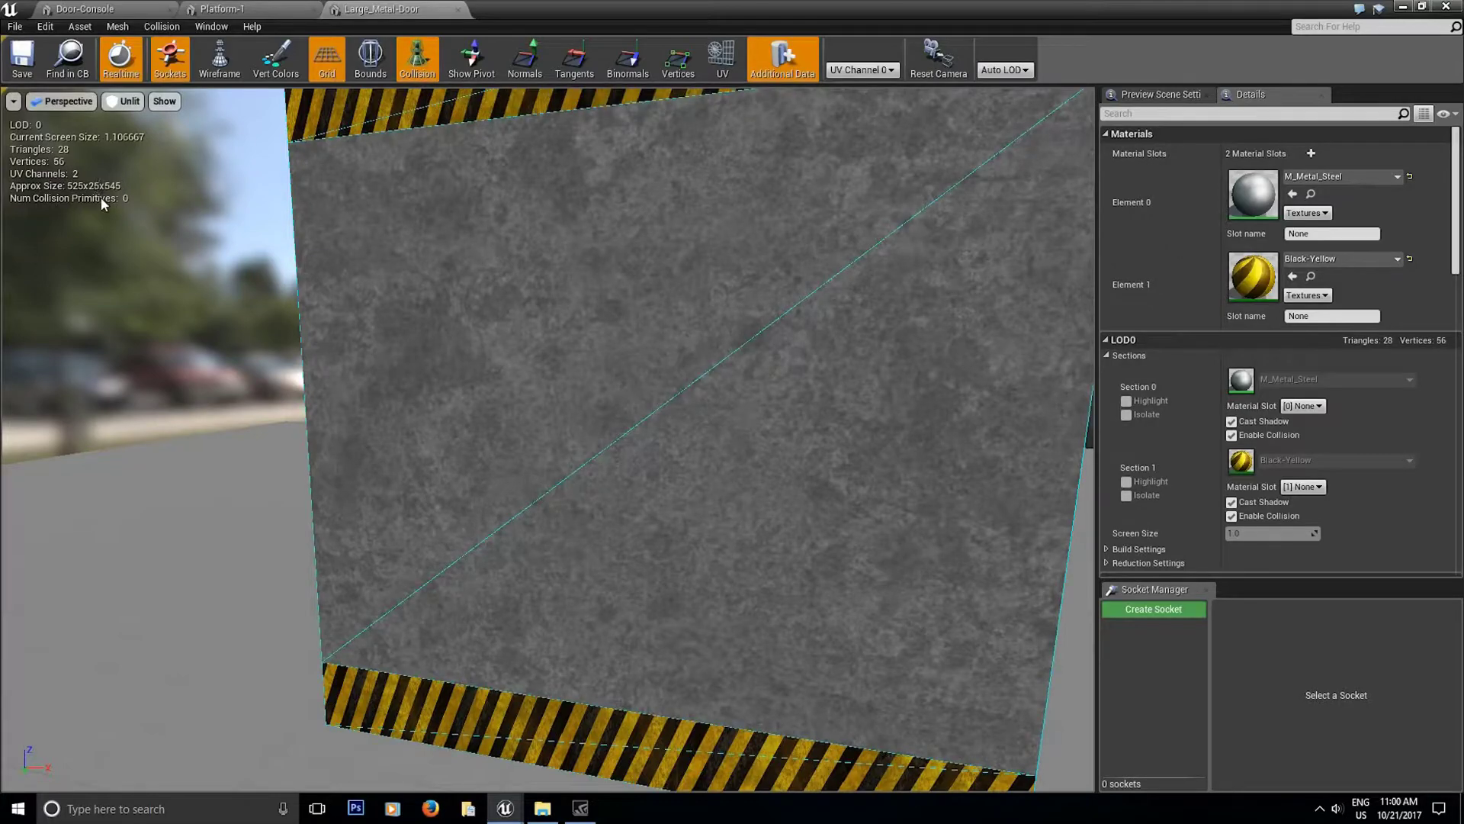
# - Add a box simplified collision to the Large_Metal-Door mesh and close its editor
pyautogui.click(161, 26)
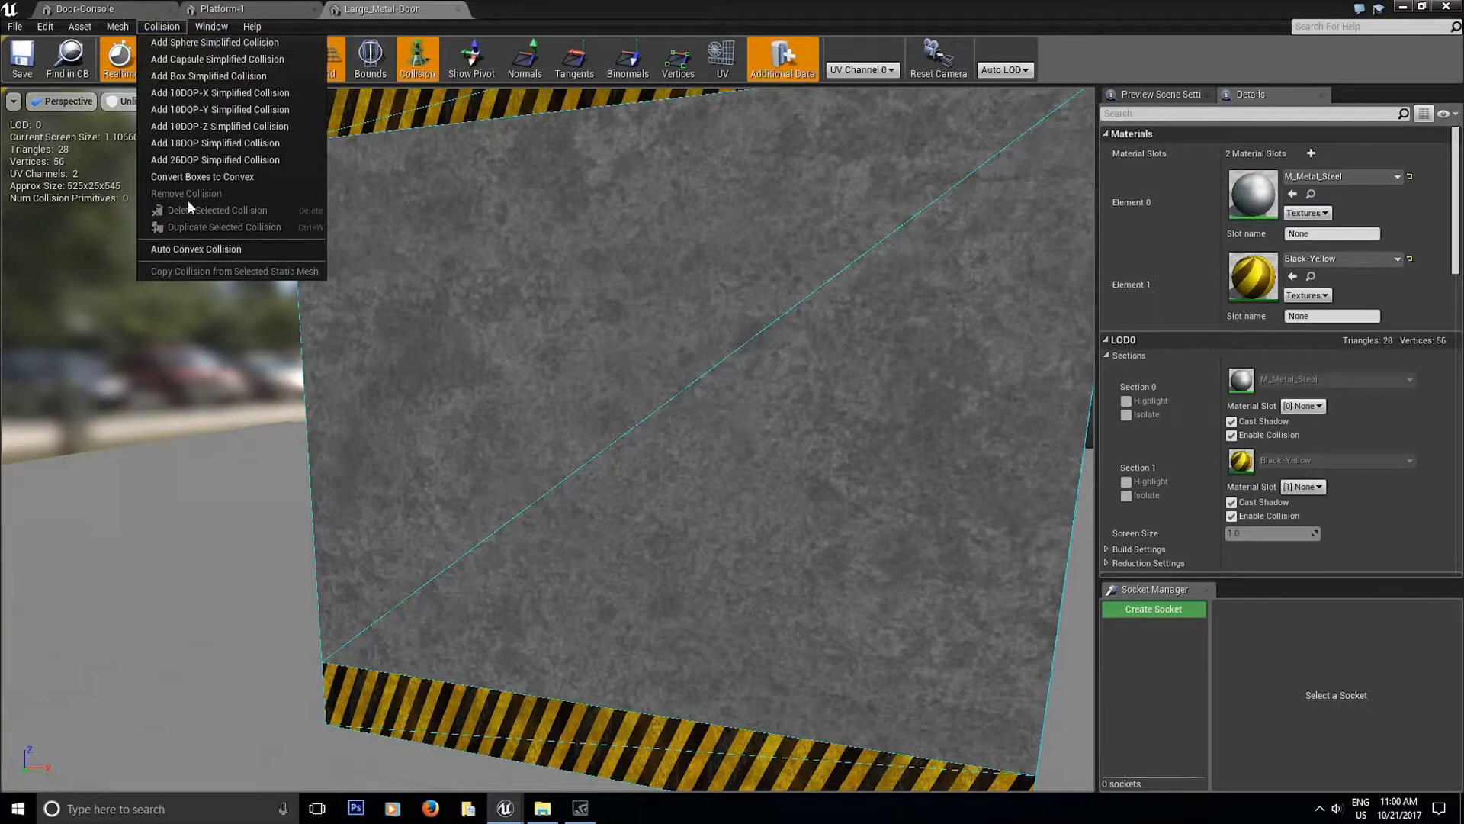
pyautogui.click(206, 75)
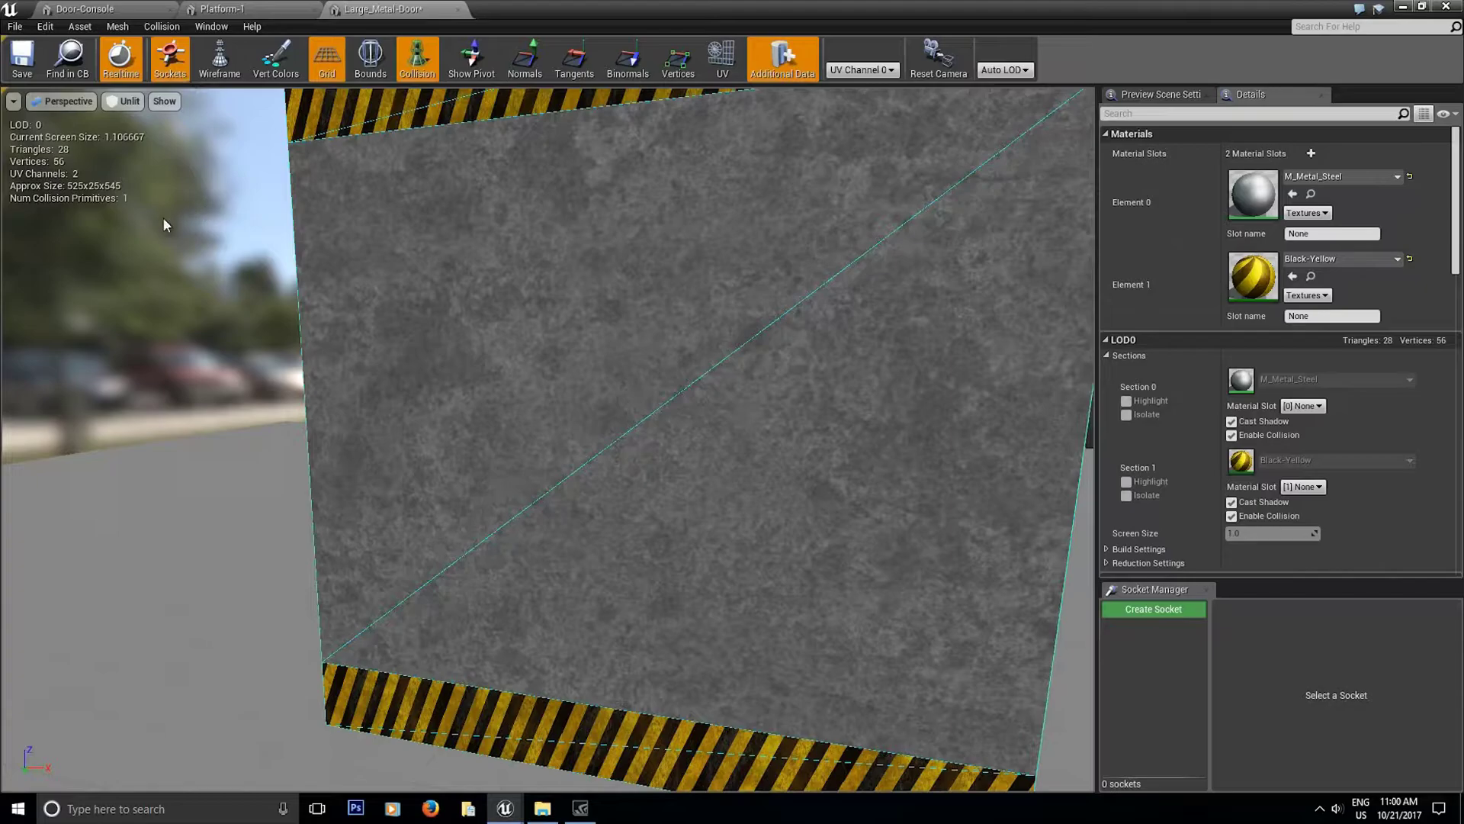
pyautogui.moveTo(163, 225); pyautogui.dragTo(16, 172, button='right')
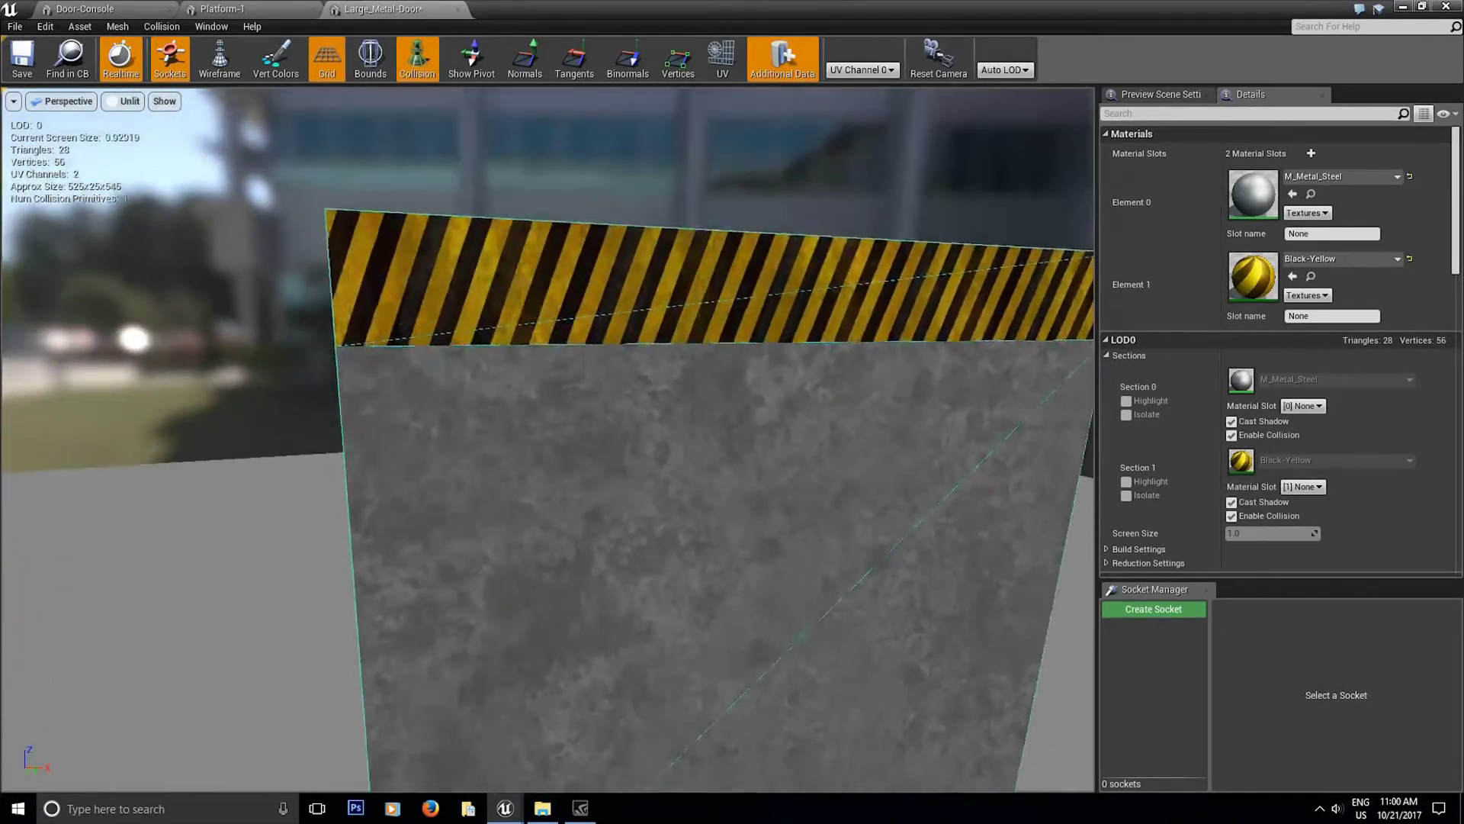
pyautogui.moveTo(566, 298); pyautogui.dragTo(573, 311, button='right')
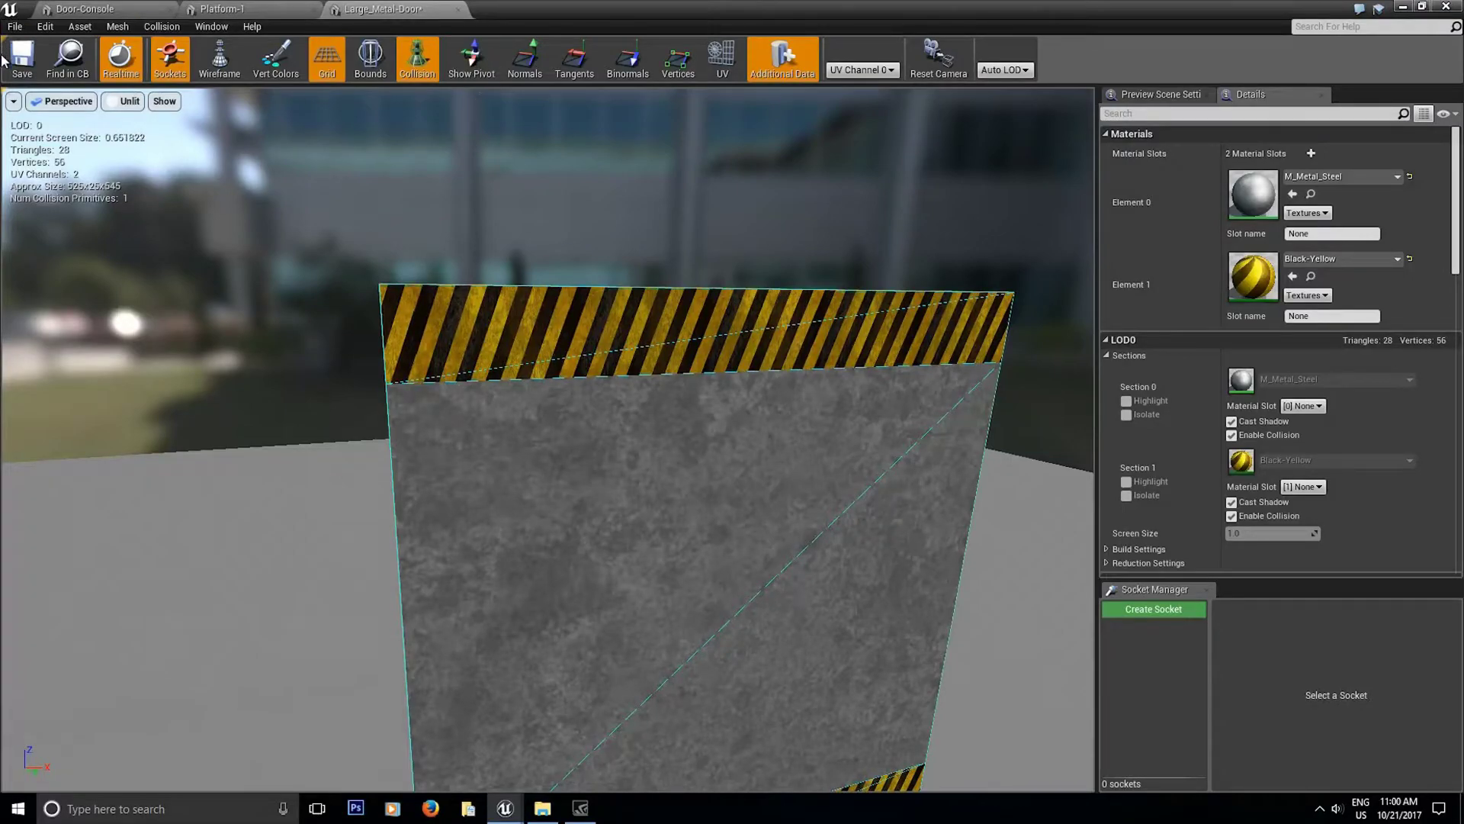
pyautogui.click(458, 9)
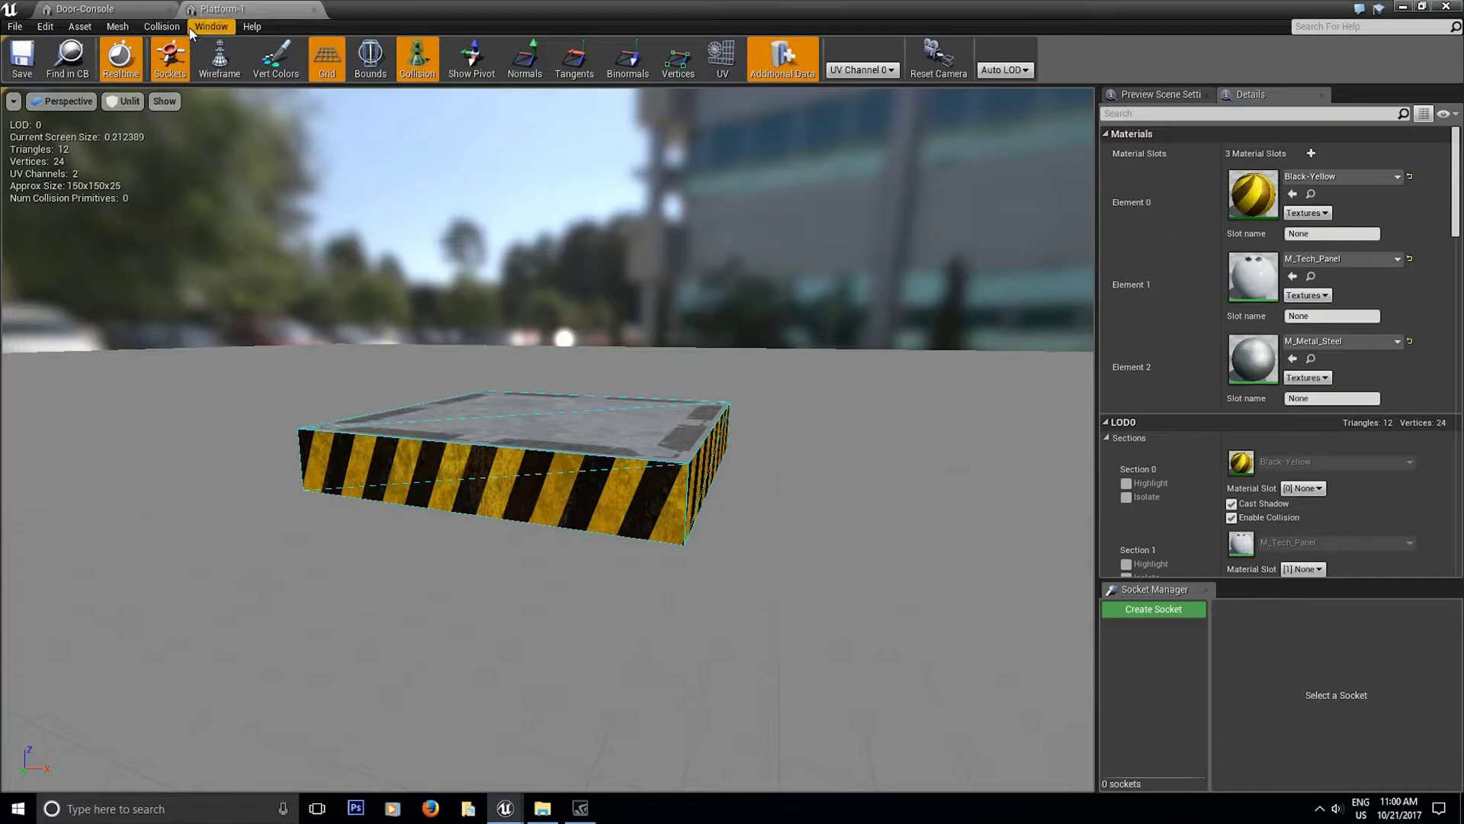
# - Add a box simplified collision to the Platform-1 mesh, and save and close it
pyautogui.click(162, 26)
pyautogui.click(202, 72)
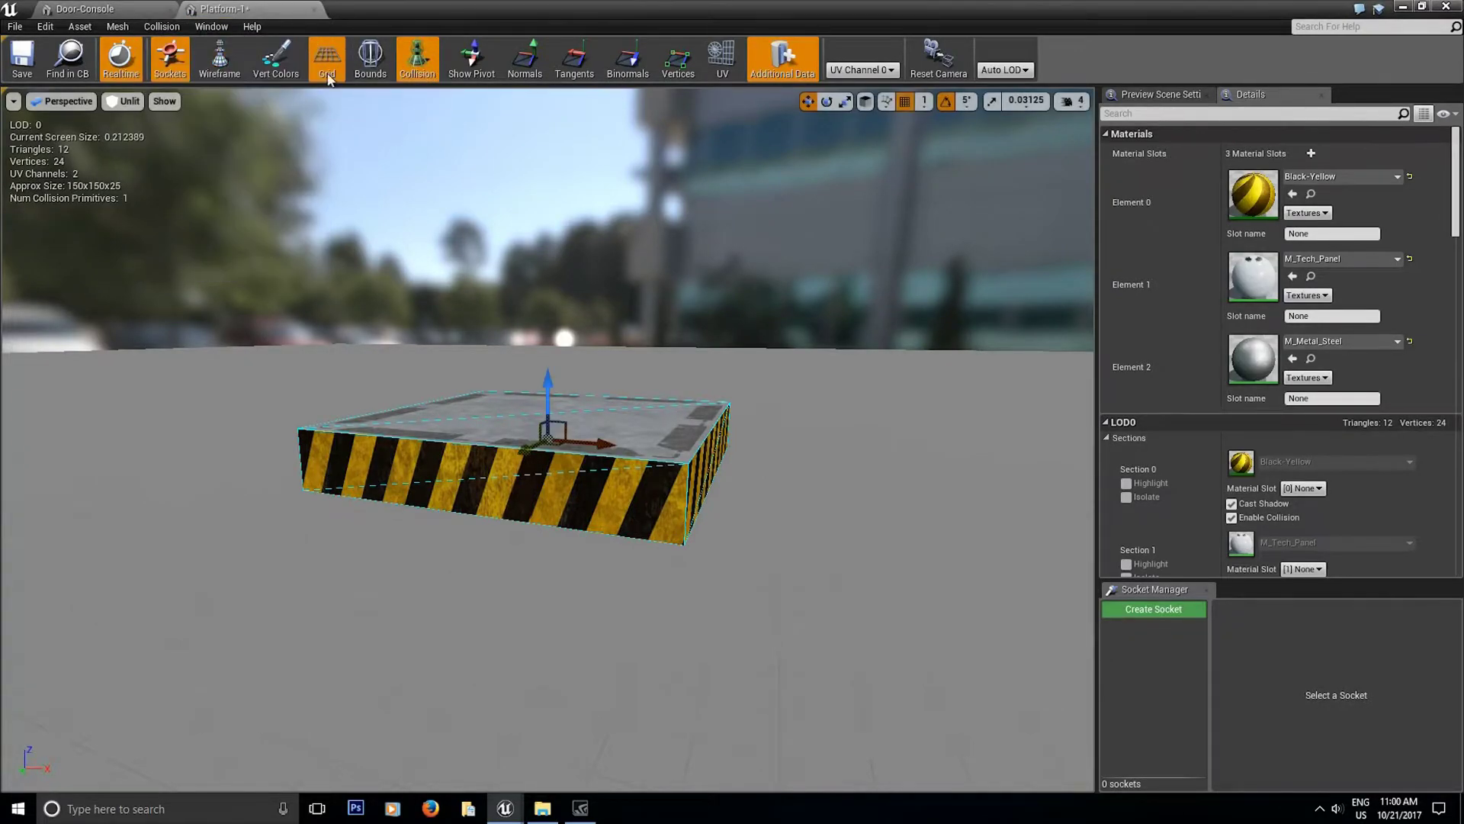
pyautogui.click(22, 57)
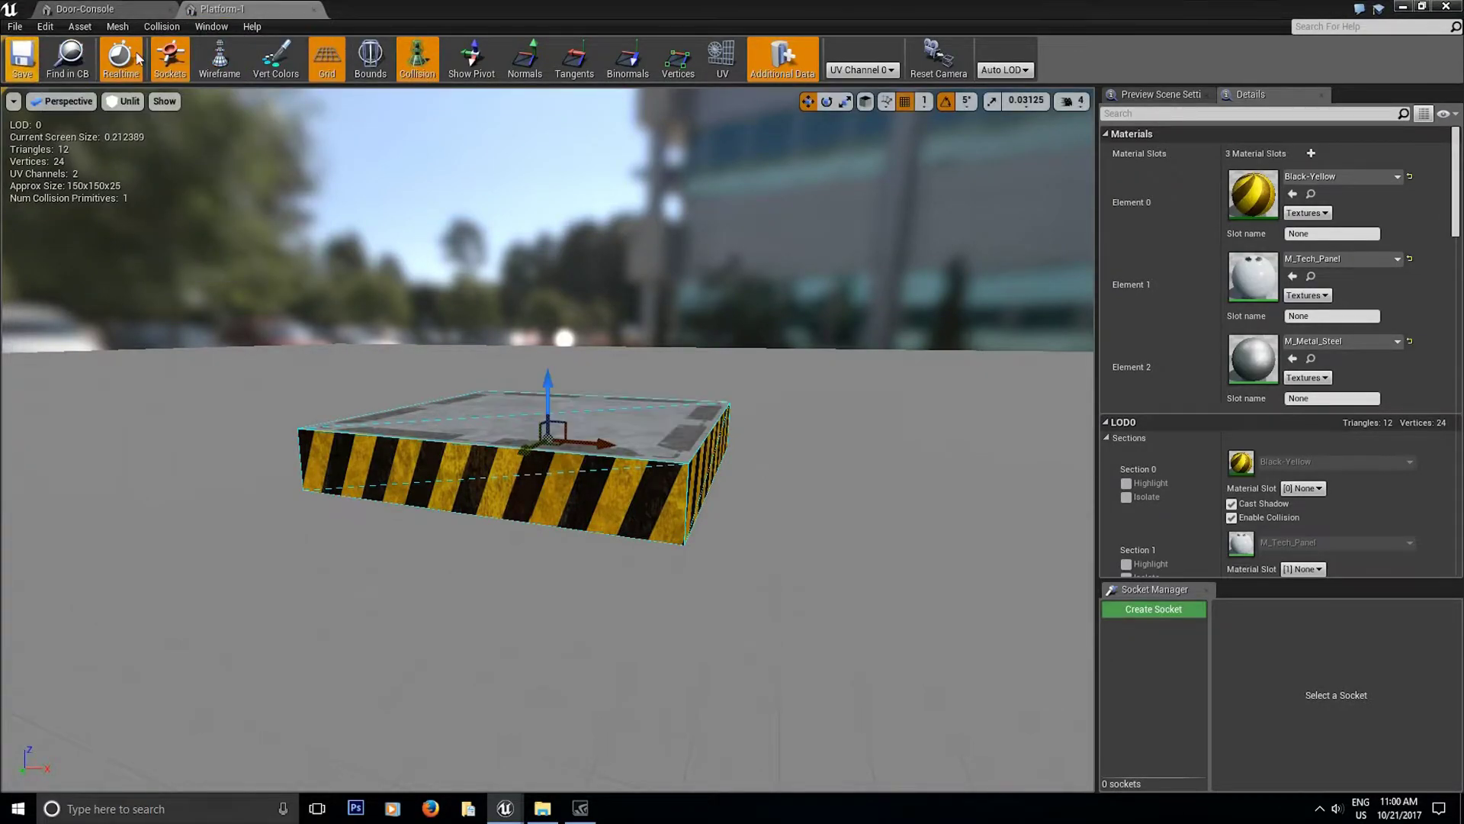
pyautogui.click(313, 11)
# - Add a box simplified collision to the Door-Console mesh
pyautogui.moveTo(405, 290); pyautogui.dragTo(519, 294)
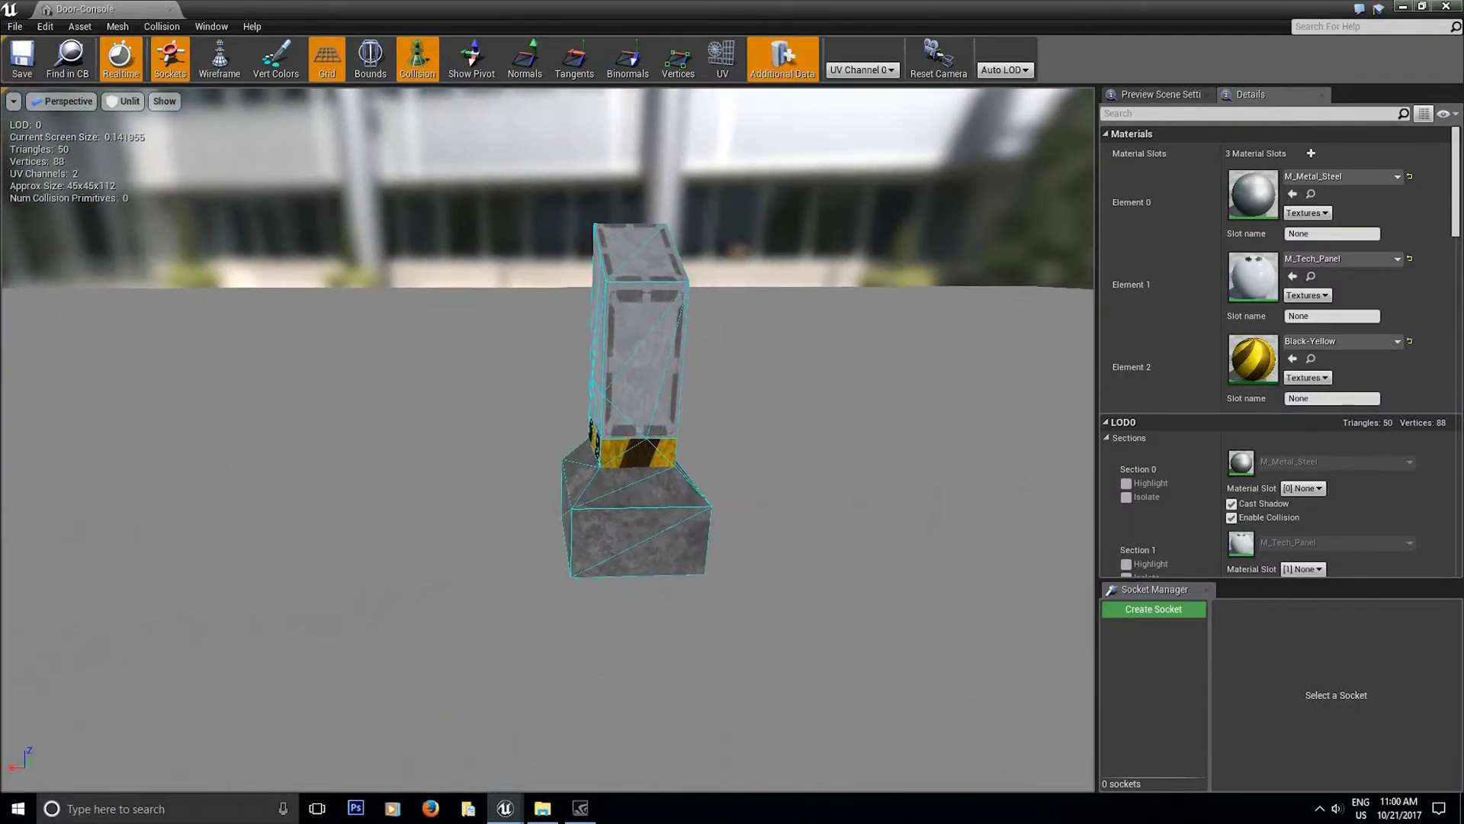
pyautogui.moveTo(518, 294); pyautogui.dragTo(492, 332, button='right')
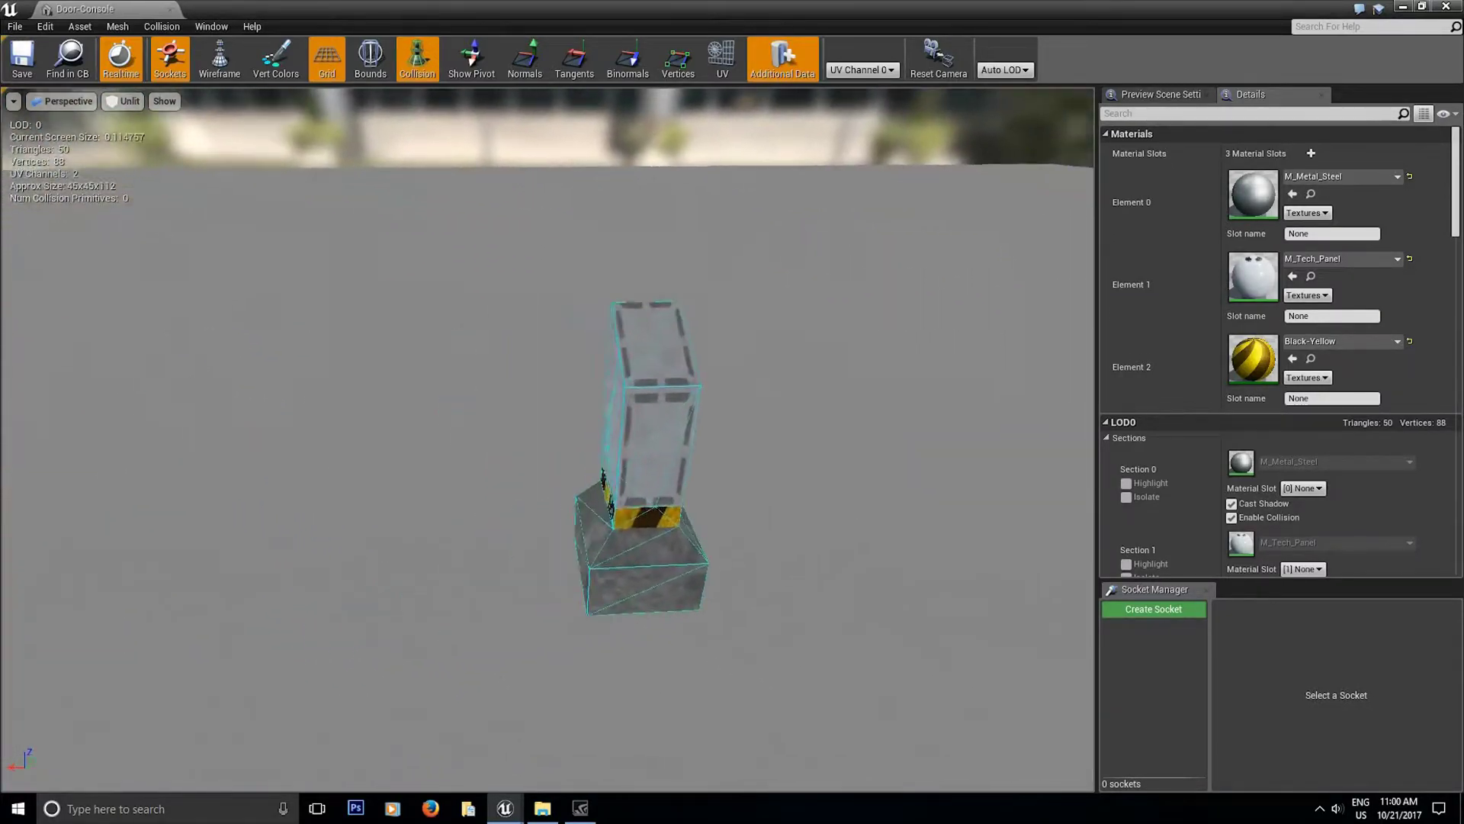
pyautogui.moveTo(534, 244); pyautogui.dragTo(582, 379)
pyautogui.moveTo(582, 379); pyautogui.dragTo(520, 330, button='right')
pyautogui.moveTo(629, 350); pyautogui.dragTo(564, 321, button='right')
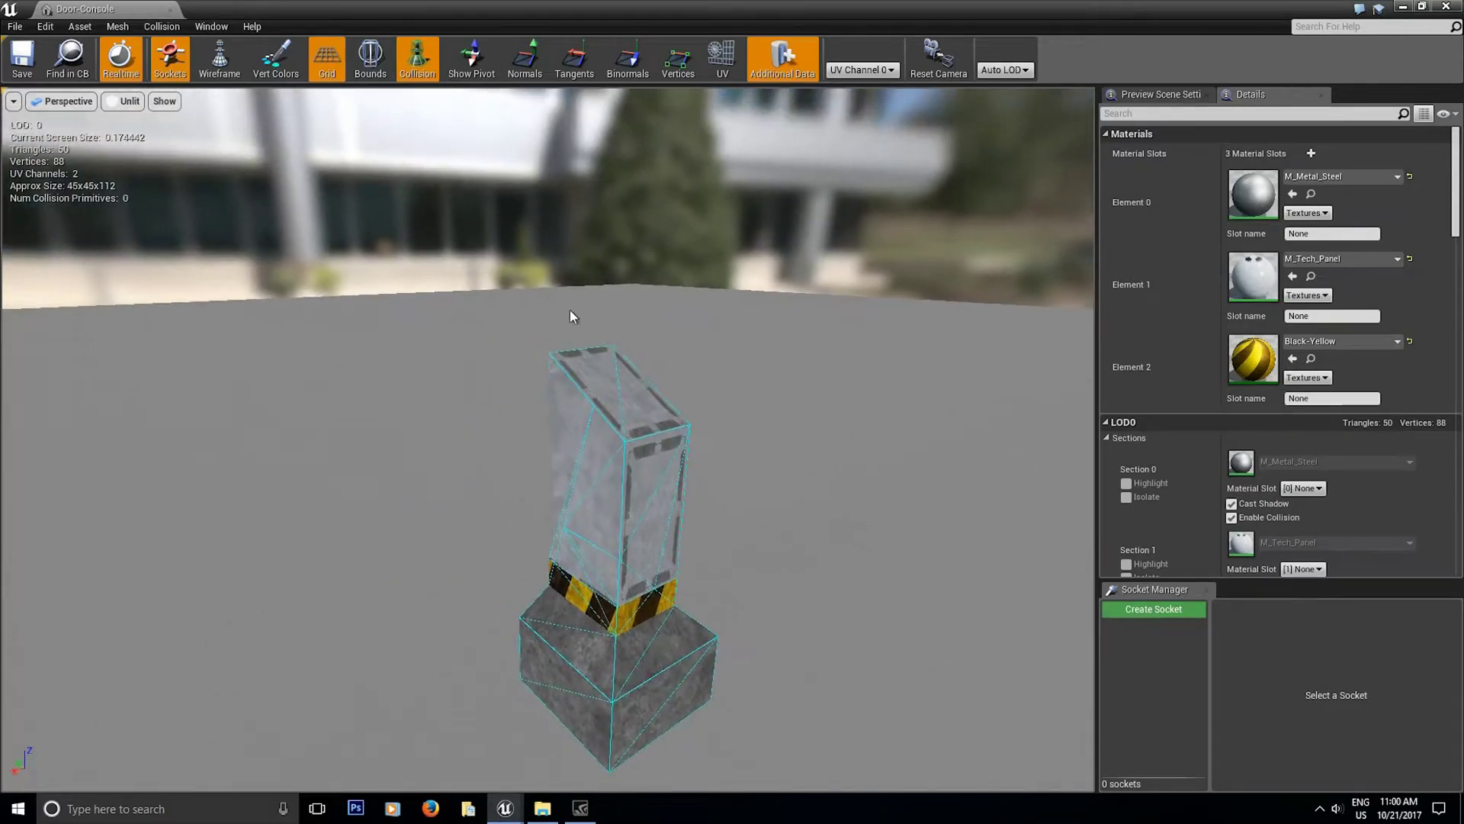
pyautogui.click(161, 26)
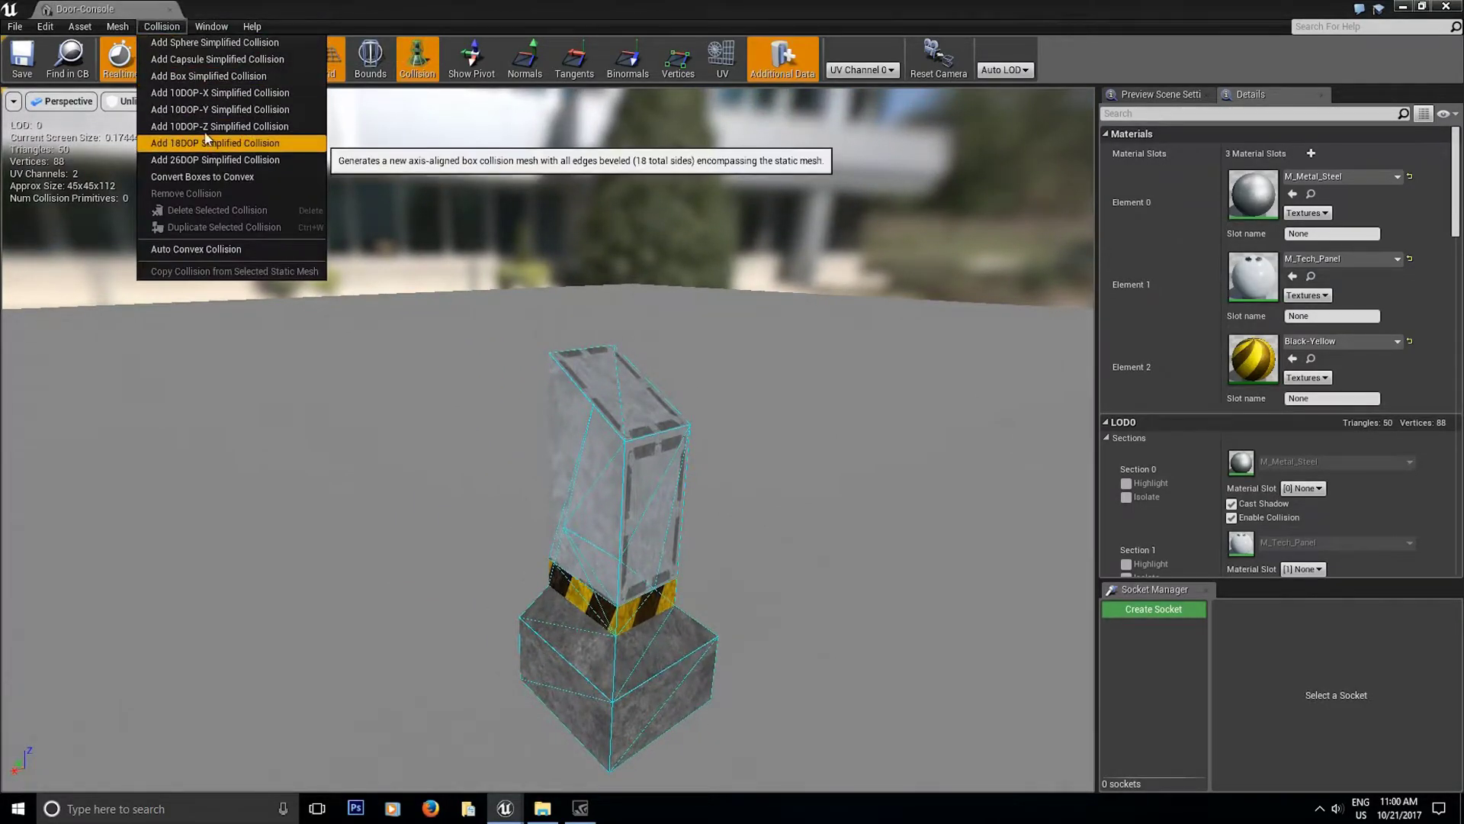
pyautogui.click(198, 77)
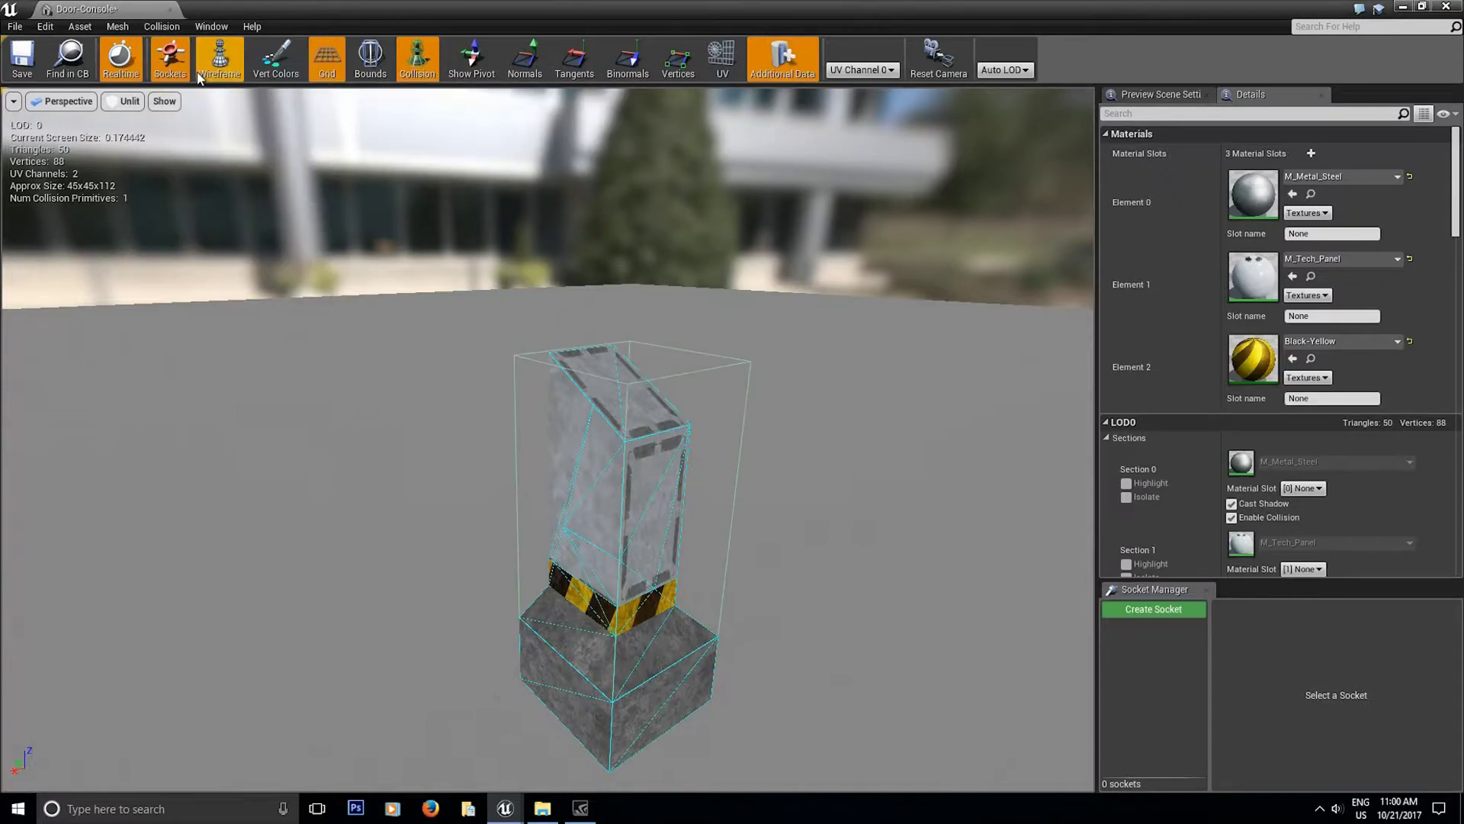
# - Shorten the console's collision box vertically and lower it so it encloses only the wide base block
pyautogui.moveTo(556, 432); pyautogui.dragTo(534, 495)
pyautogui.moveTo(556, 433); pyautogui.dragTo(673, 509, button='right')
pyautogui.keyDown('alt'); pyautogui.moveTo(699, 503); pyautogui.dragTo(703, 311); pyautogui.keyUp('alt')
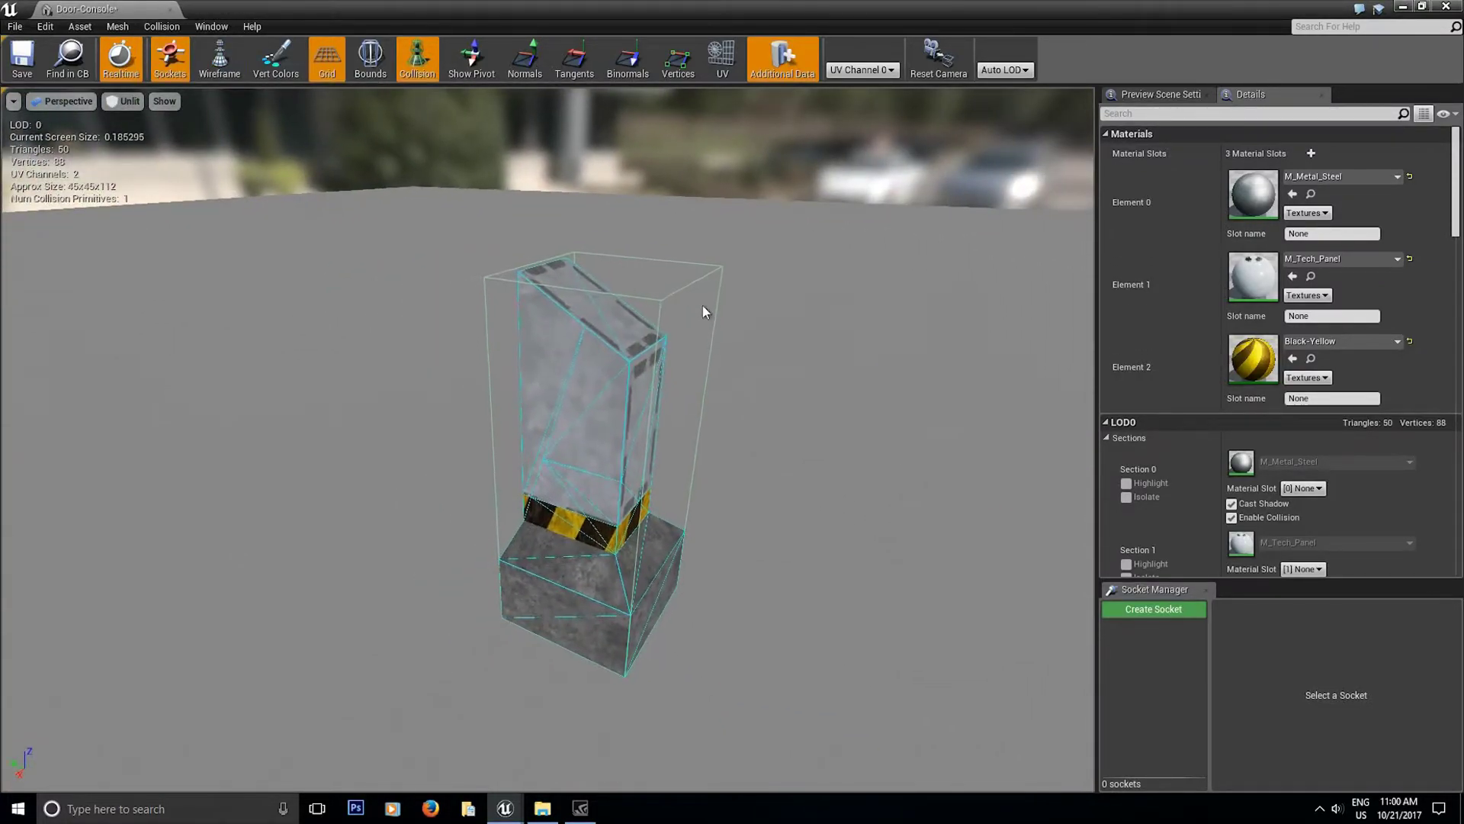
pyautogui.click(633, 301)
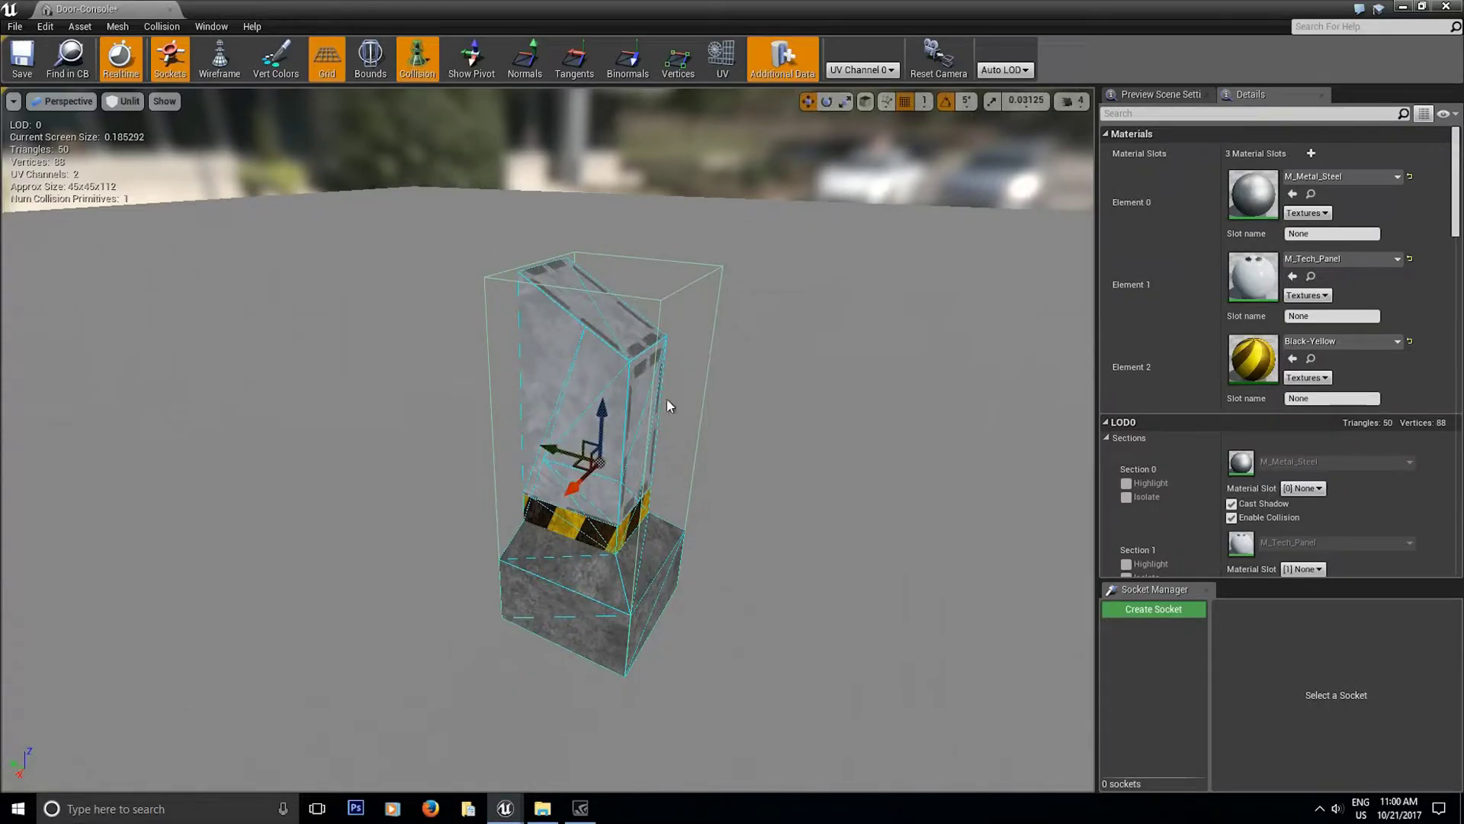
pyautogui.press('e')
pyautogui.press('r')
pyautogui.moveTo(602, 409); pyautogui.dragTo(602, 495)
pyautogui.press('w')
pyautogui.moveTo(607, 412); pyautogui.dragTo(614, 537)
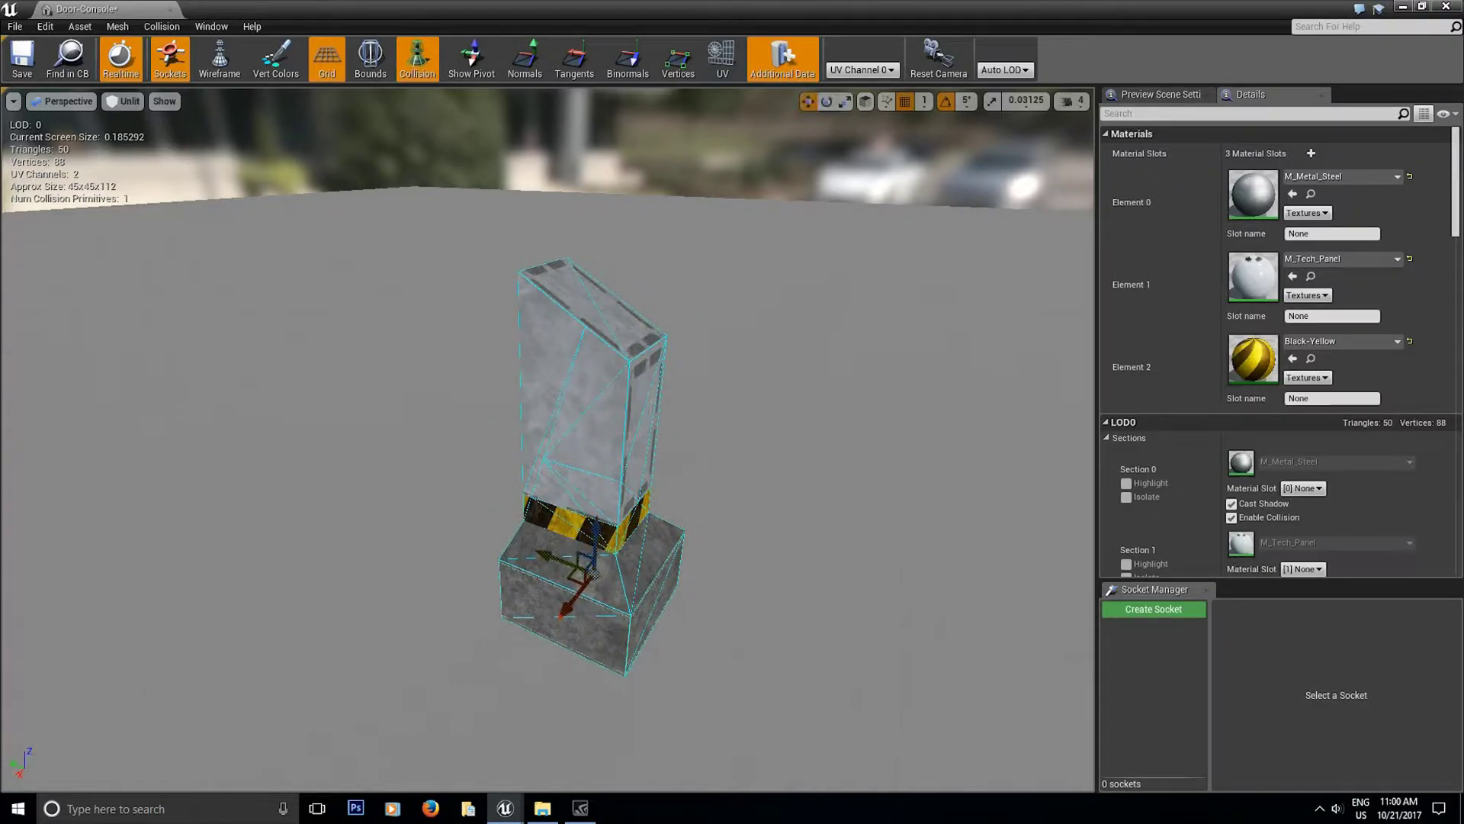
# - Duplicate the base collision box and raise the copy around the console's upper column
pyautogui.moveTo(615, 537); pyautogui.dragTo(539, 523, button='right')
pyautogui.keyDown('alt'); pyautogui.moveTo(539, 522); pyautogui.dragTo(403, 670); pyautogui.keyUp('alt')
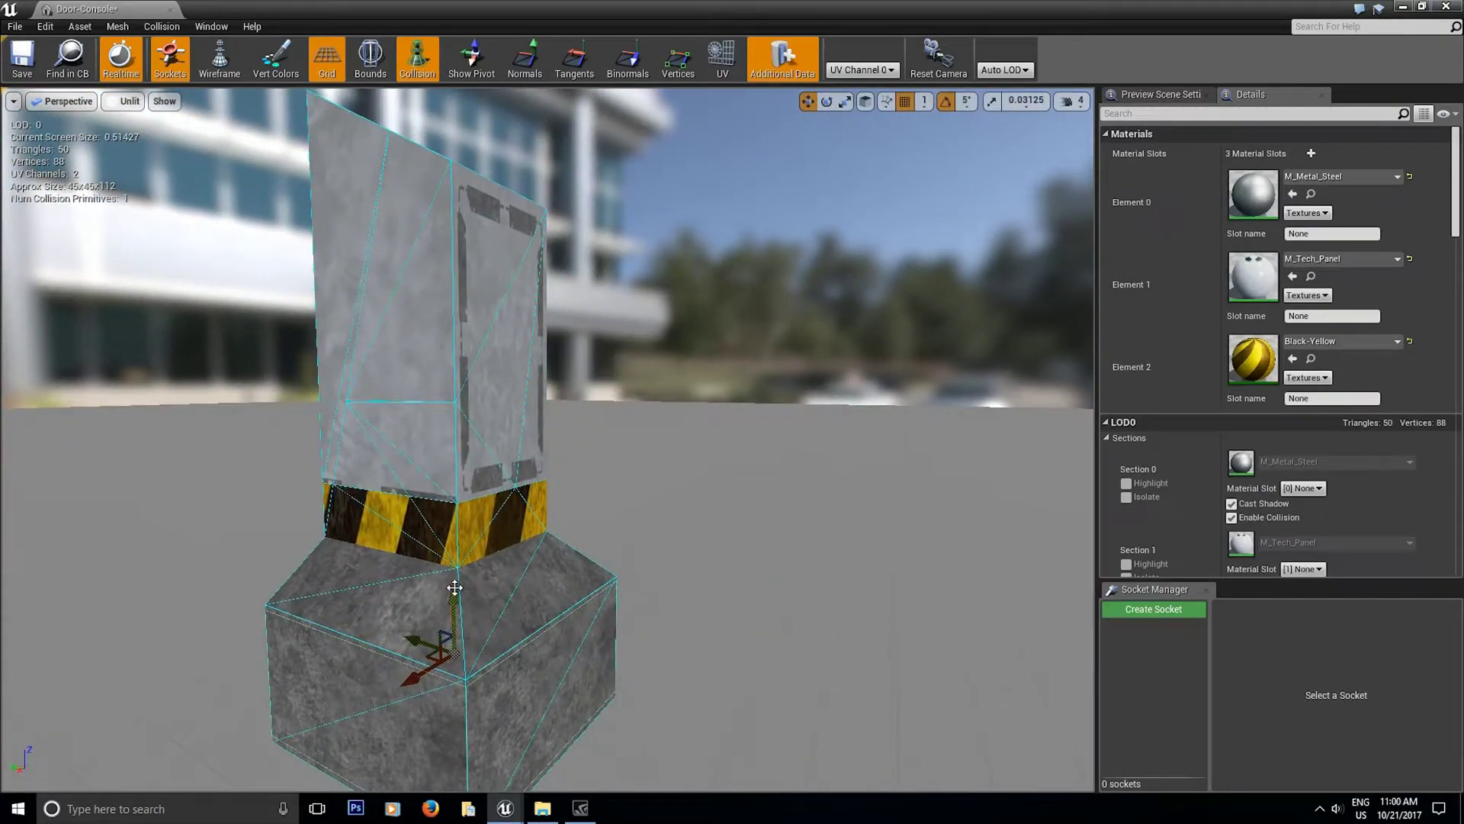
pyautogui.keyDown('alt'); pyautogui.moveTo(454, 587); pyautogui.dragTo(454, 319); pyautogui.keyUp('alt')
pyautogui.press('space')
pyautogui.press('space')
pyautogui.press('space')
pyautogui.moveTo(452, 413); pyautogui.dragTo(451, 323)
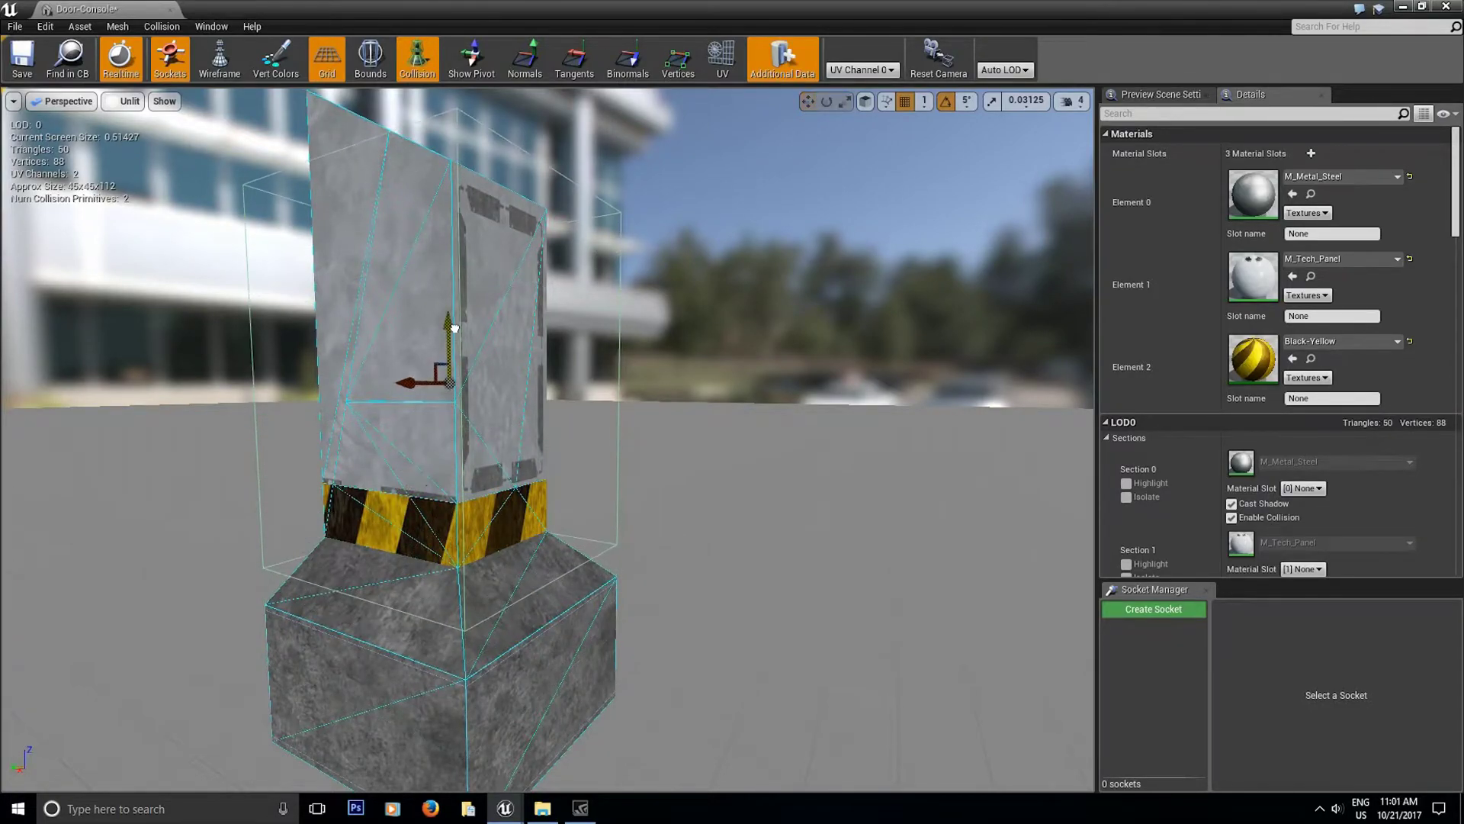
# - Scale the upper collision box down to the column's width and depth and stretch it up to the column's top
pyautogui.moveTo(453, 324); pyautogui.dragTo(504, 472, button='right')
pyautogui.press('space')
pyautogui.press('space')
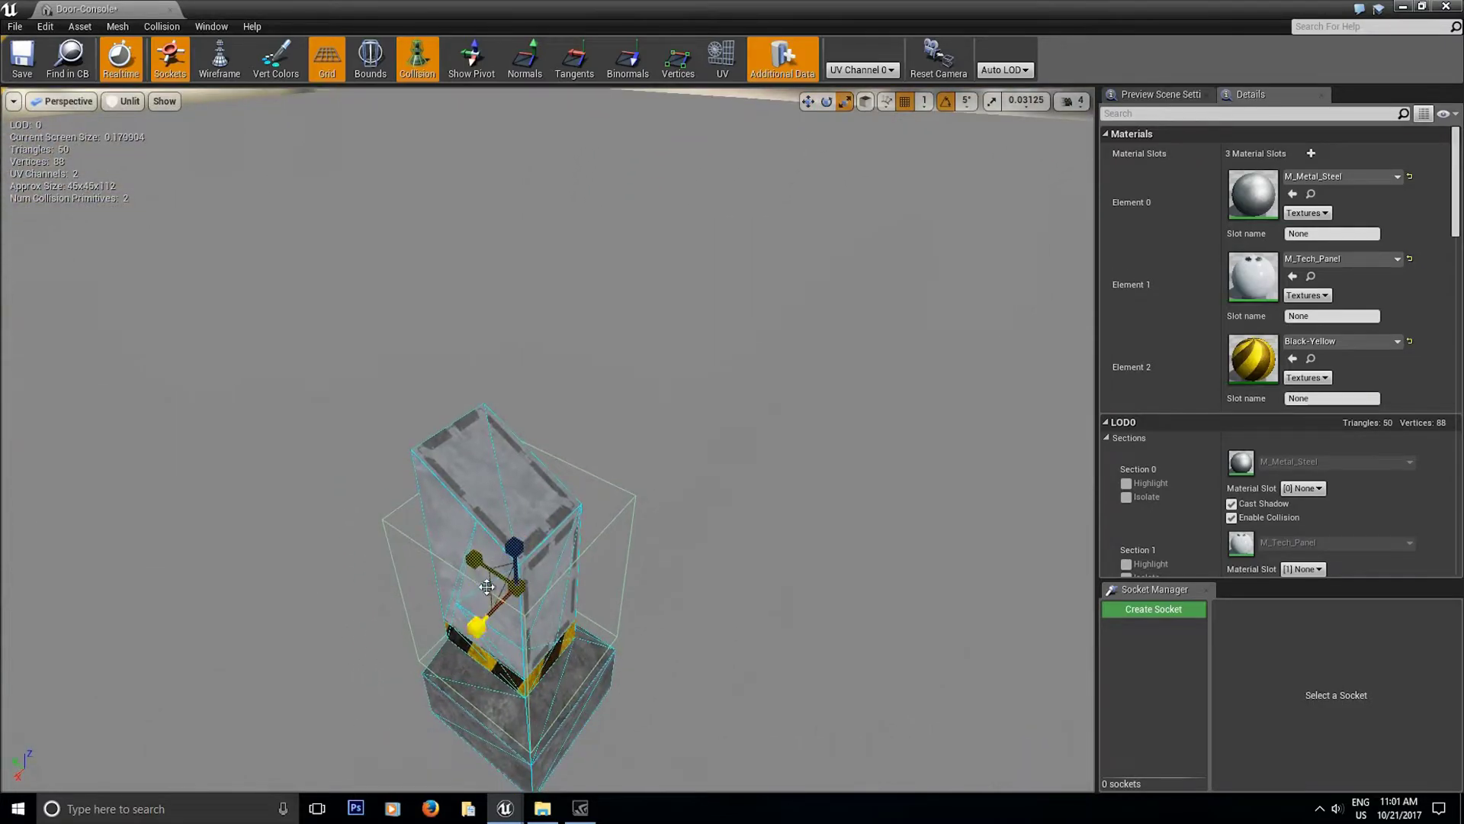
pyautogui.moveTo(485, 586)
pyautogui.mouseDown()
pyautogui.moveTo(517, 586)
pyautogui.moveTo(496, 586)
pyautogui.mouseUp()
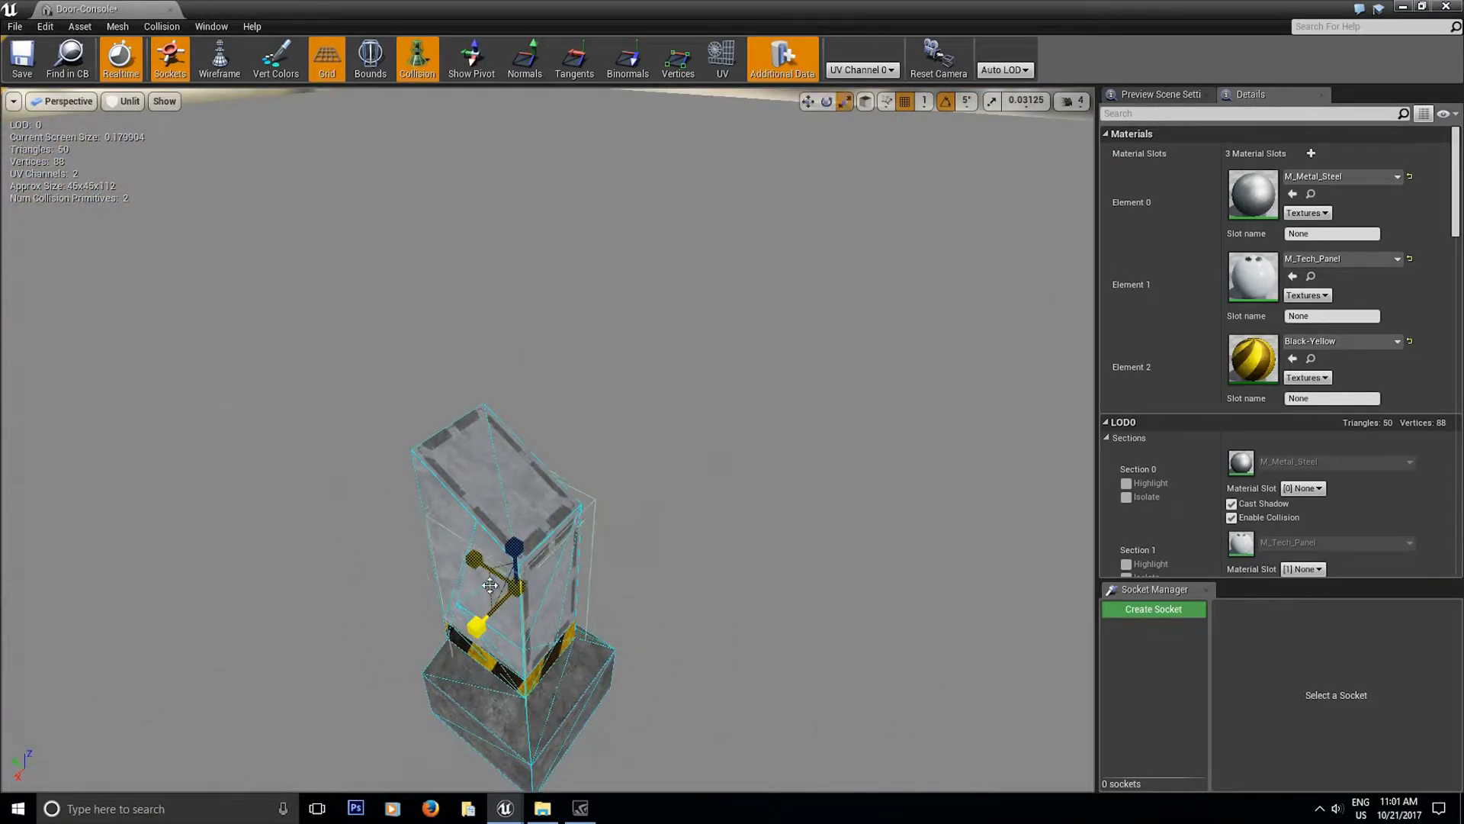
pyautogui.moveTo(552, 574)
pyautogui.mouseDown(button='right')
pyautogui.moveTo(648, 473)
pyautogui.moveTo(549, 588)
pyautogui.mouseUp(button='right')
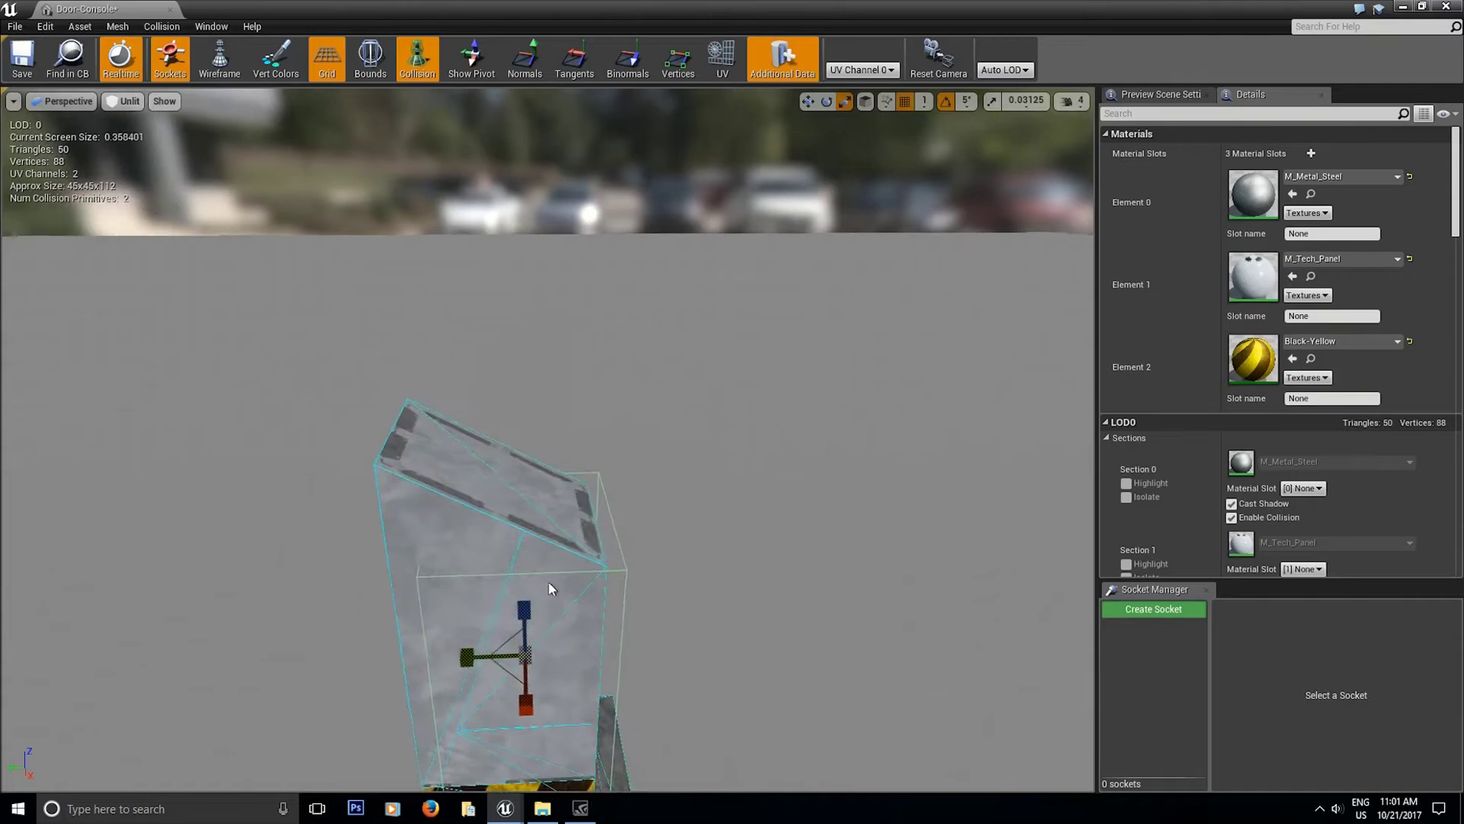
pyautogui.press('space')
pyautogui.moveTo(469, 653); pyautogui.dragTo(443, 647)
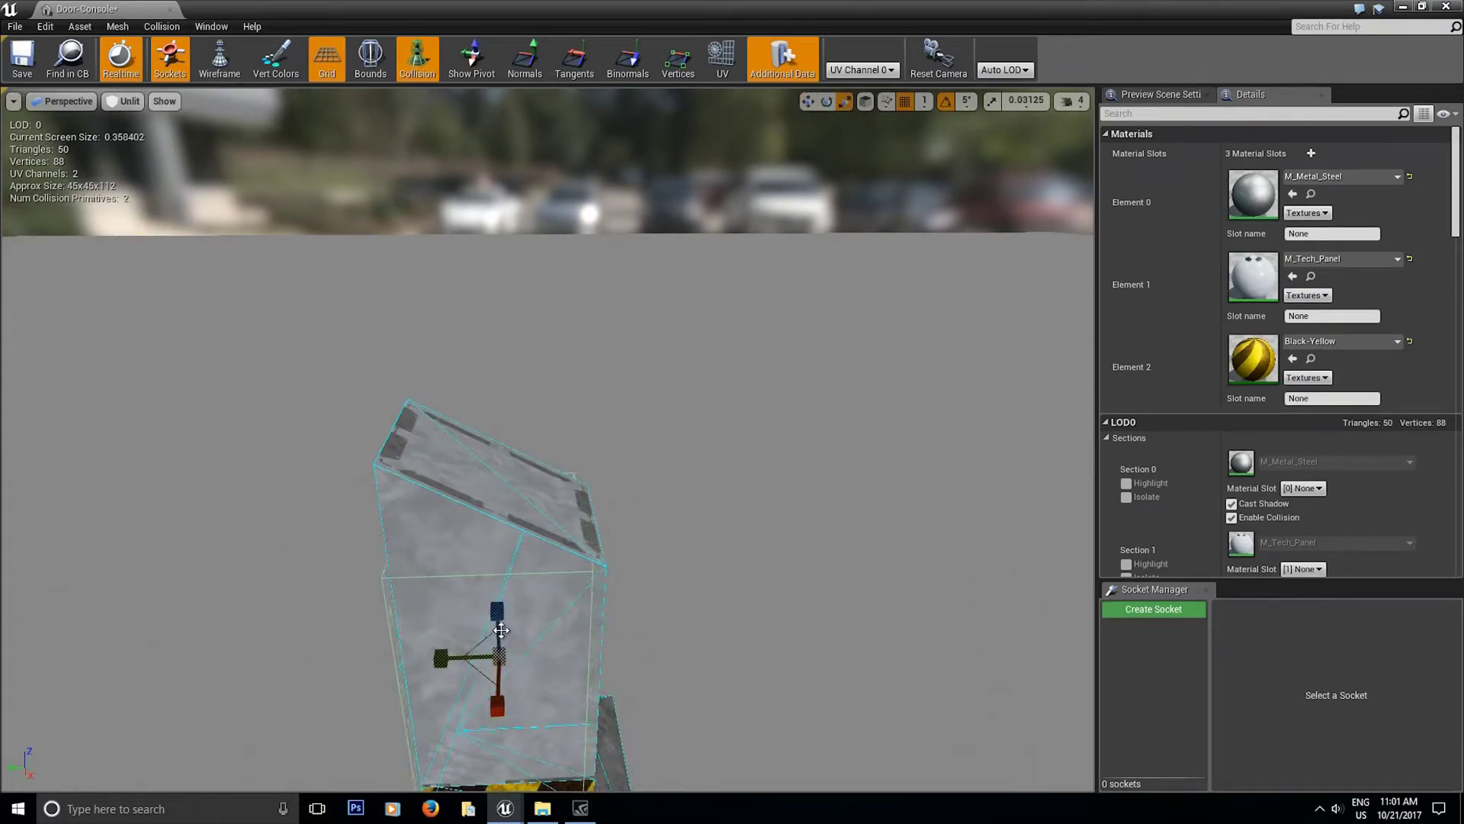
pyautogui.moveTo(499, 615); pyautogui.dragTo(499, 503)
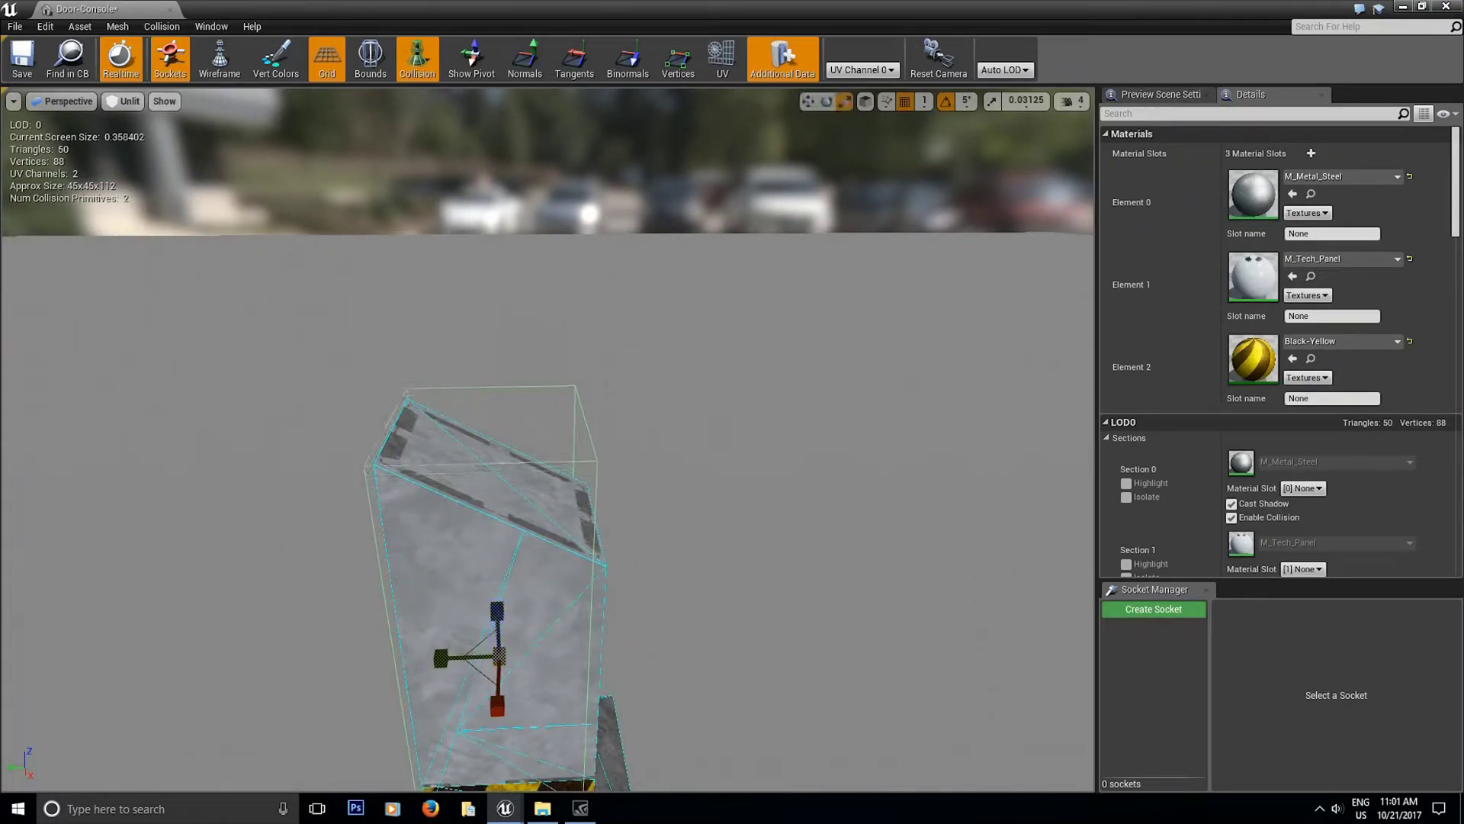
# - Move the upper collision box horizontally to align it with the console's column
pyautogui.keyDown('alt'); pyautogui.moveTo(615, 569); pyautogui.dragTo(478, 600); pyautogui.keyUp('alt')
pyautogui.press('w')
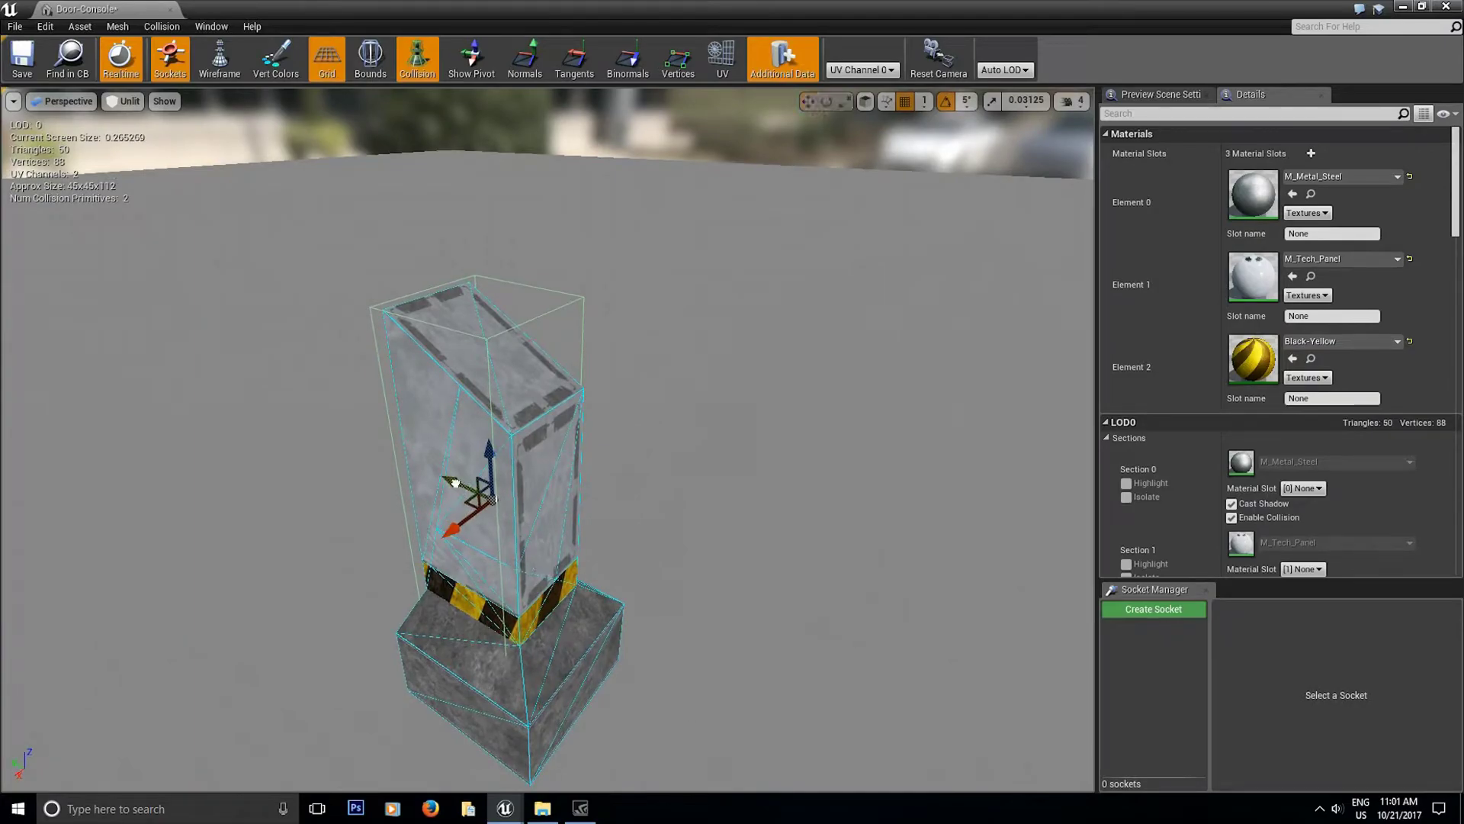
pyautogui.moveTo(455, 483); pyautogui.dragTo(412, 518)
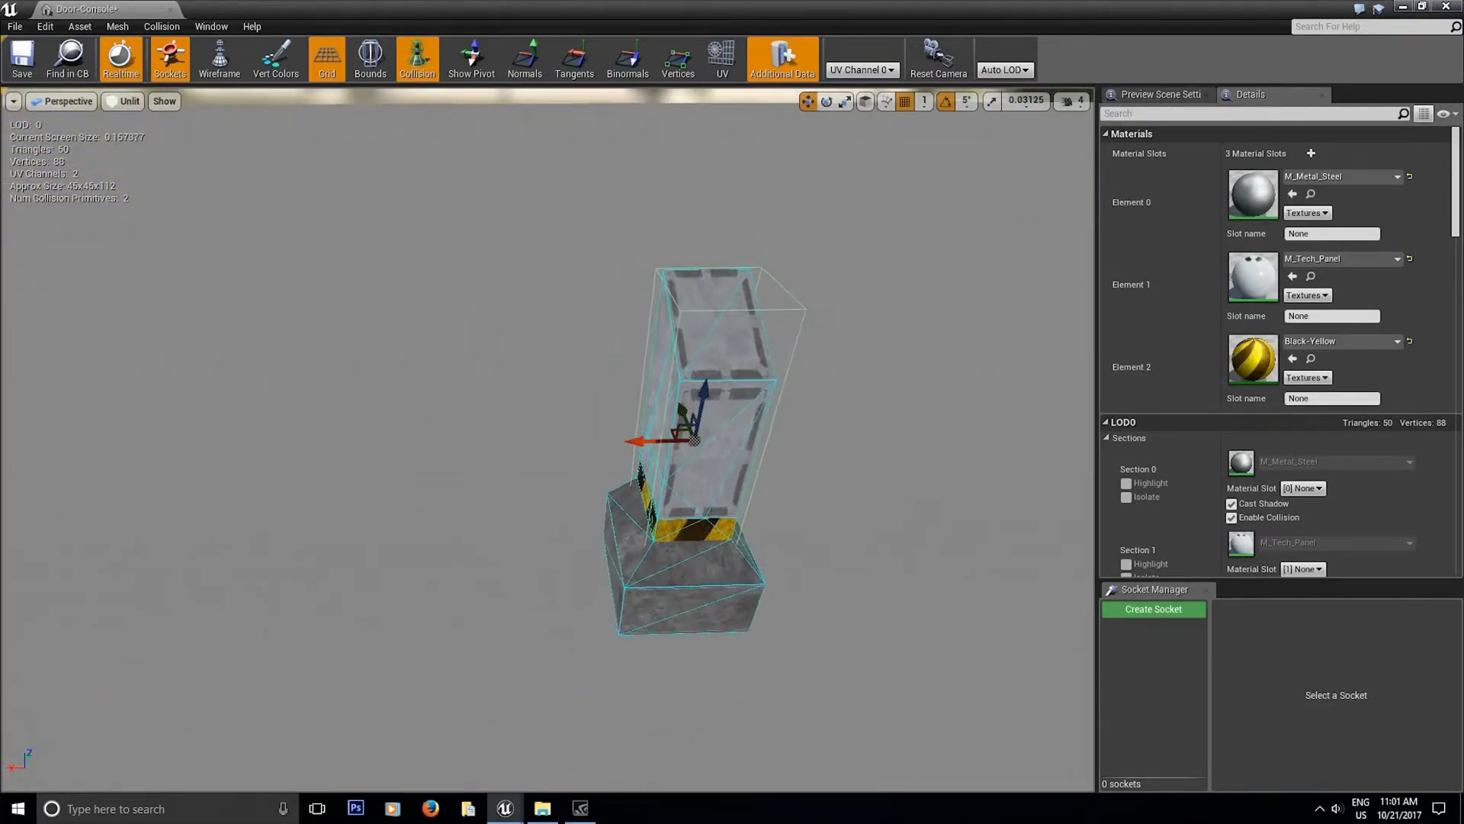
pyautogui.moveTo(595, 511); pyautogui.dragTo(588, 360)
# - Save the Door-Console mesh, close its editor, and save all modified content in the level editor
pyautogui.click(22, 59)
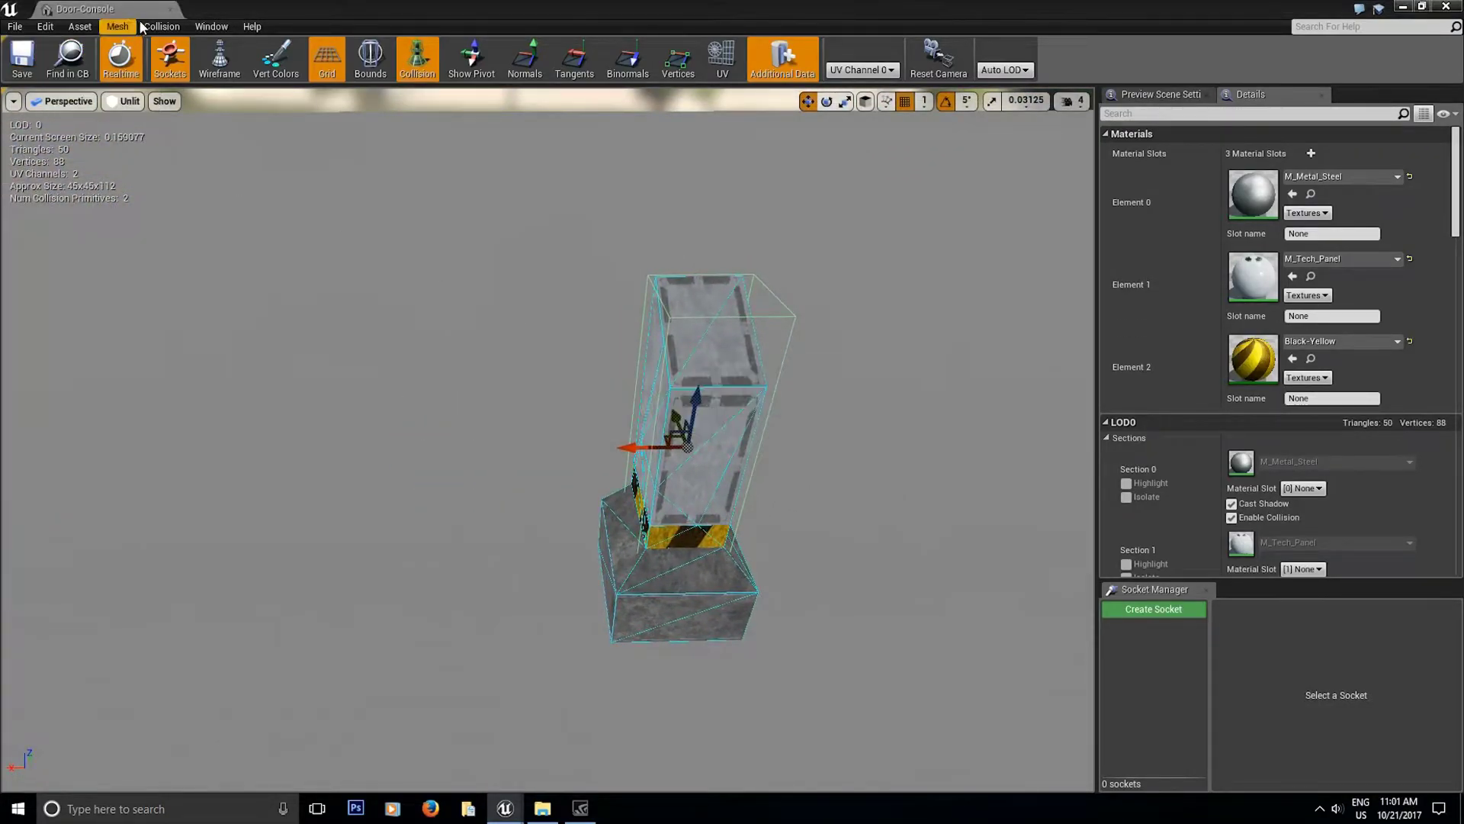
pyautogui.click(170, 11)
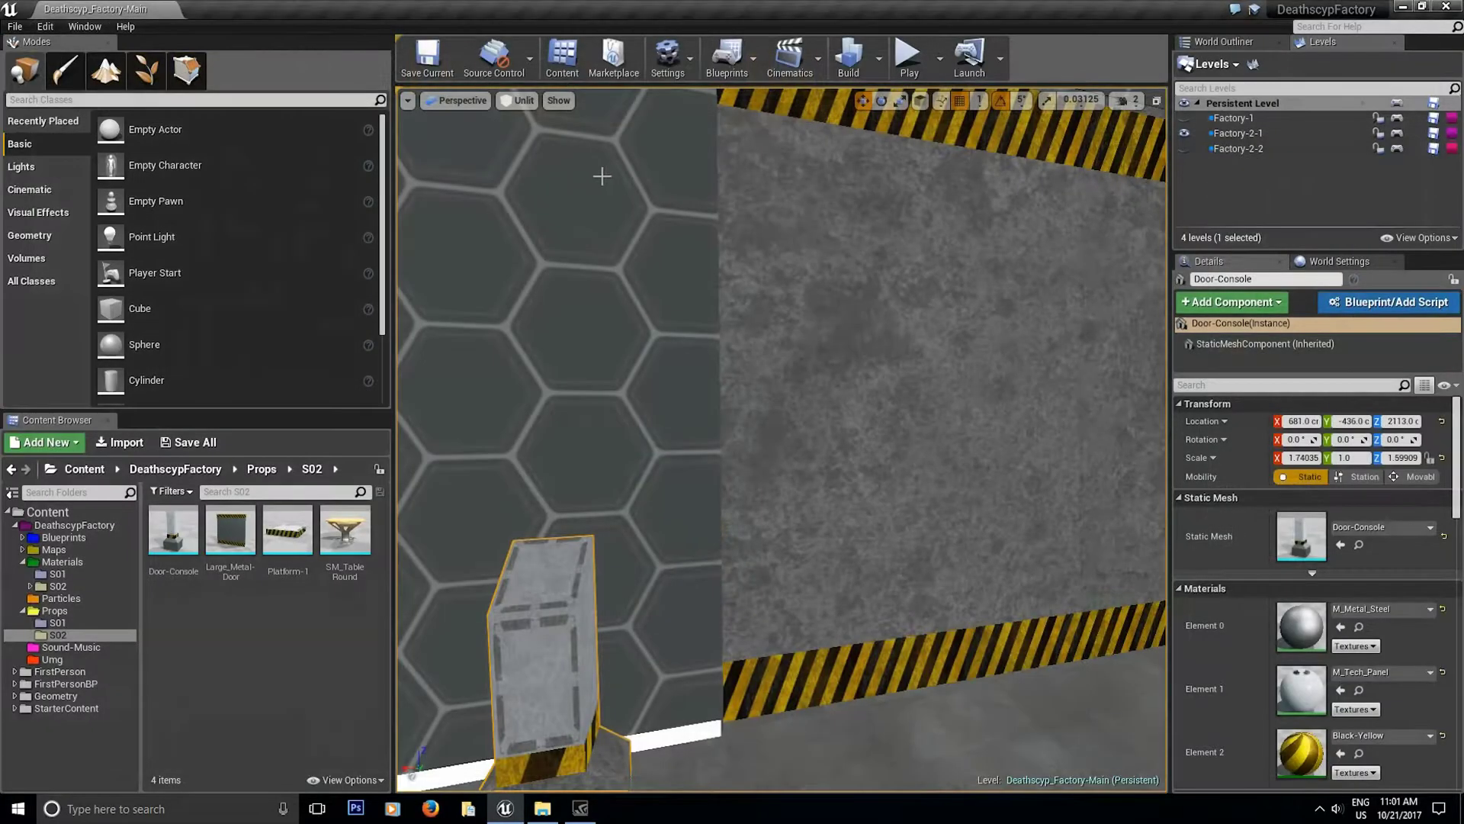
pyautogui.moveTo(571, 368); pyautogui.dragTo(473, 435, button='right')
pyautogui.click(203, 442)
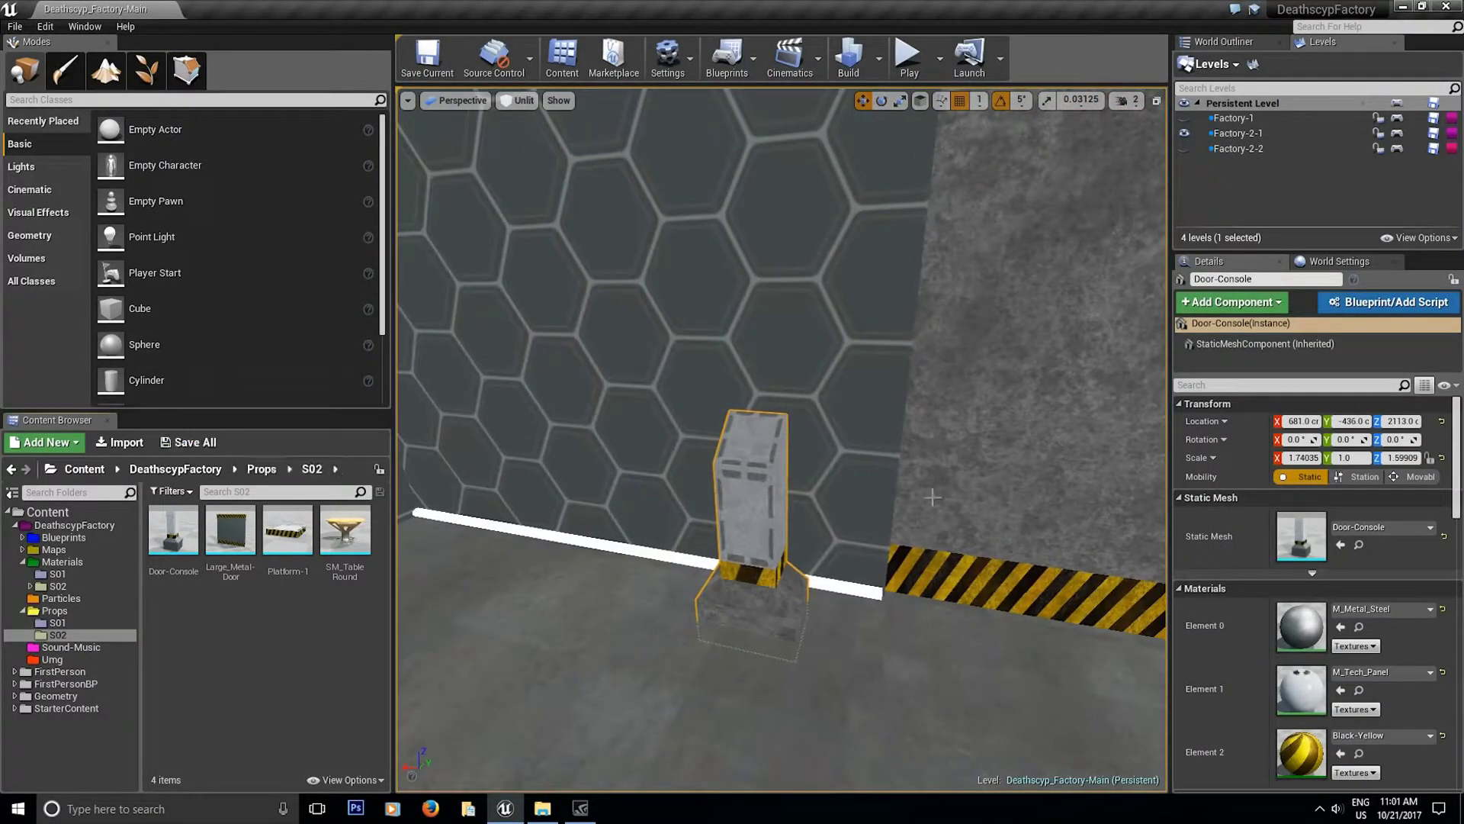
# - Place a cylinder on the hexagon wall beside the large metal door and set its scale to X 0.1, Y 0.2, Z 0.2
pyautogui.moveTo(812, 506); pyautogui.dragTo(995, 393, button='right')
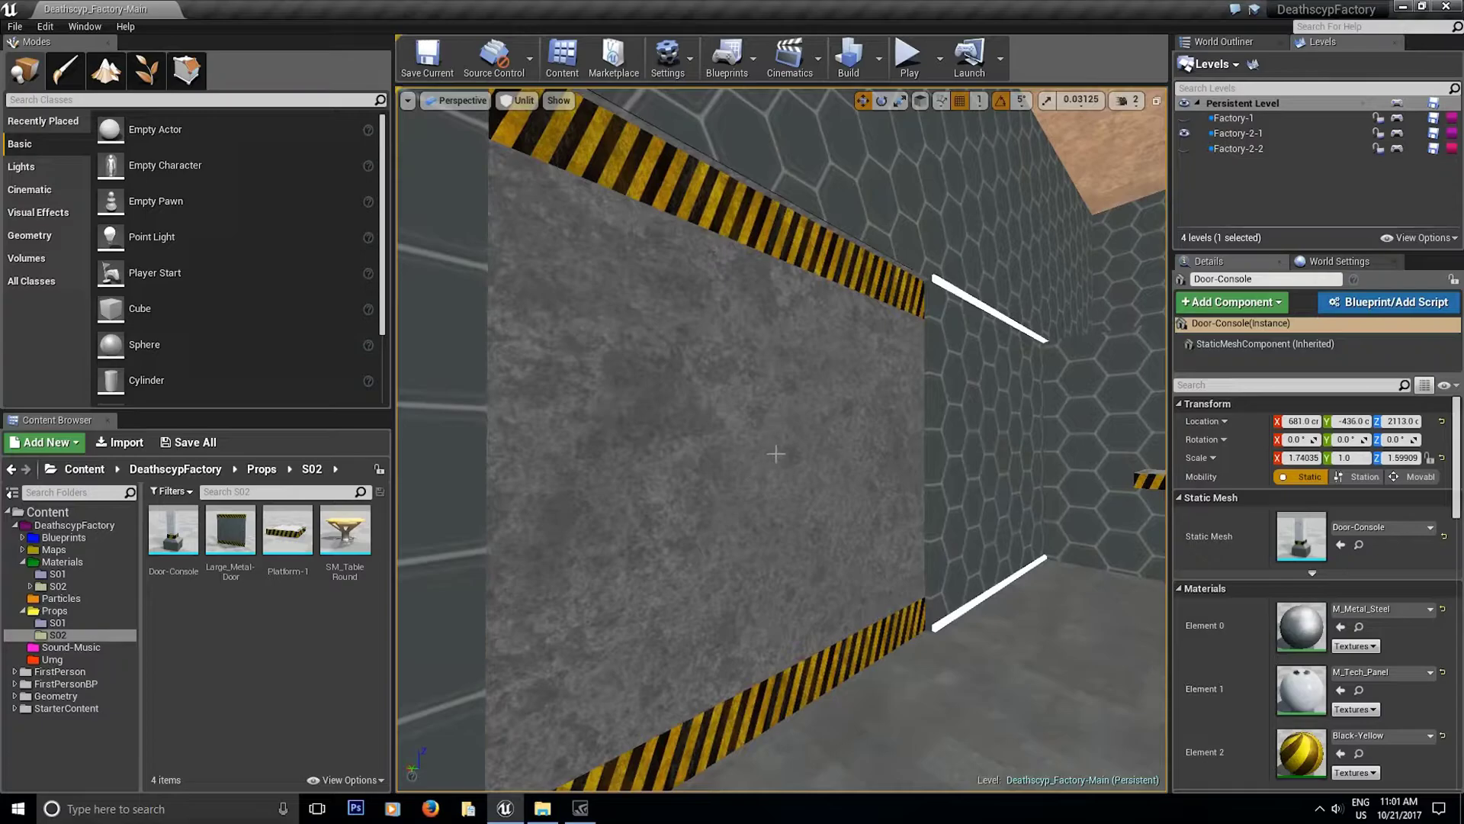
pyautogui.moveTo(776, 454); pyautogui.dragTo(793, 452, button='right')
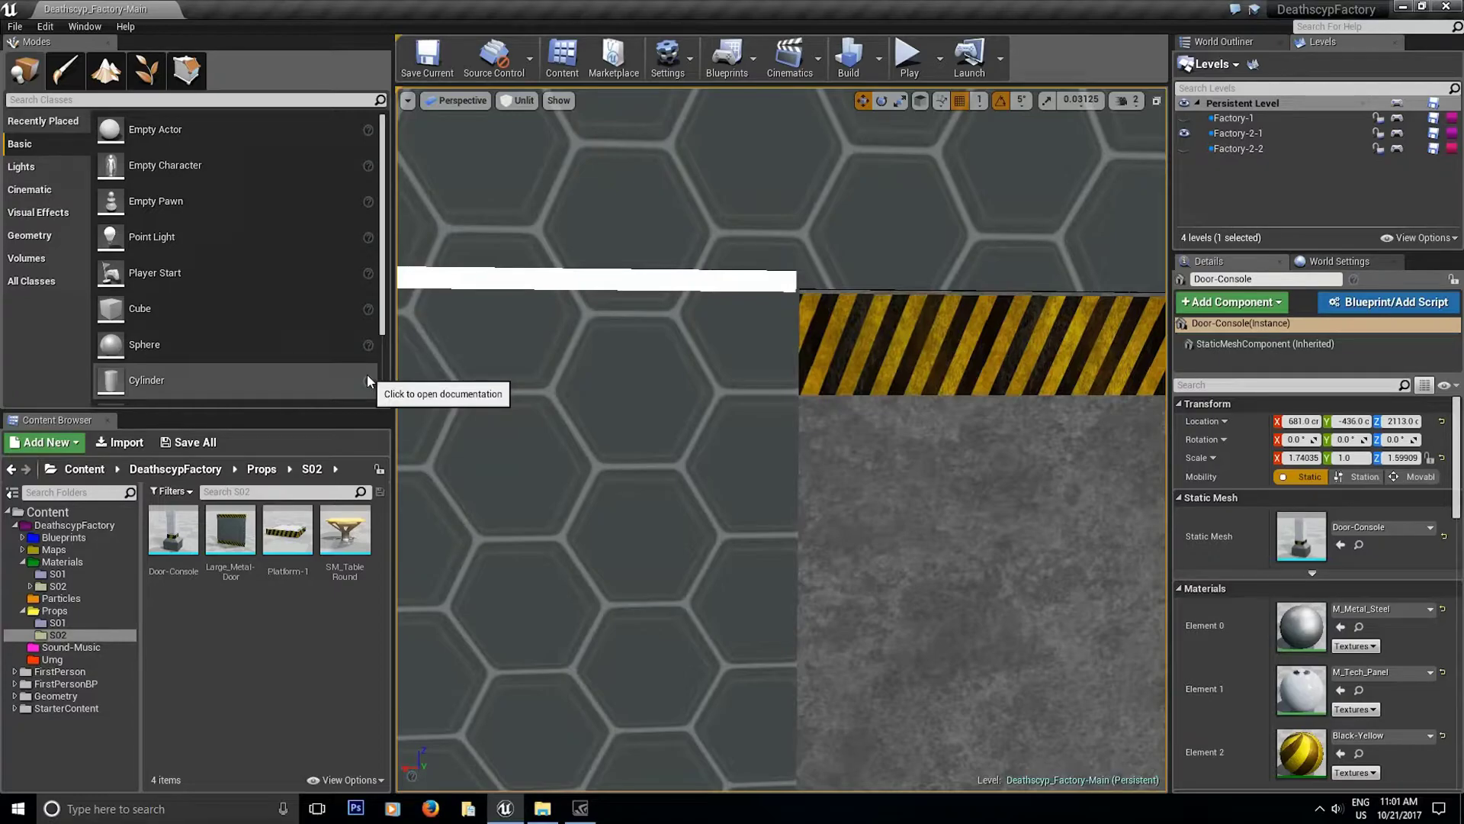
pyautogui.moveTo(747, 432); pyautogui.dragTo(1174, 432, button='right')
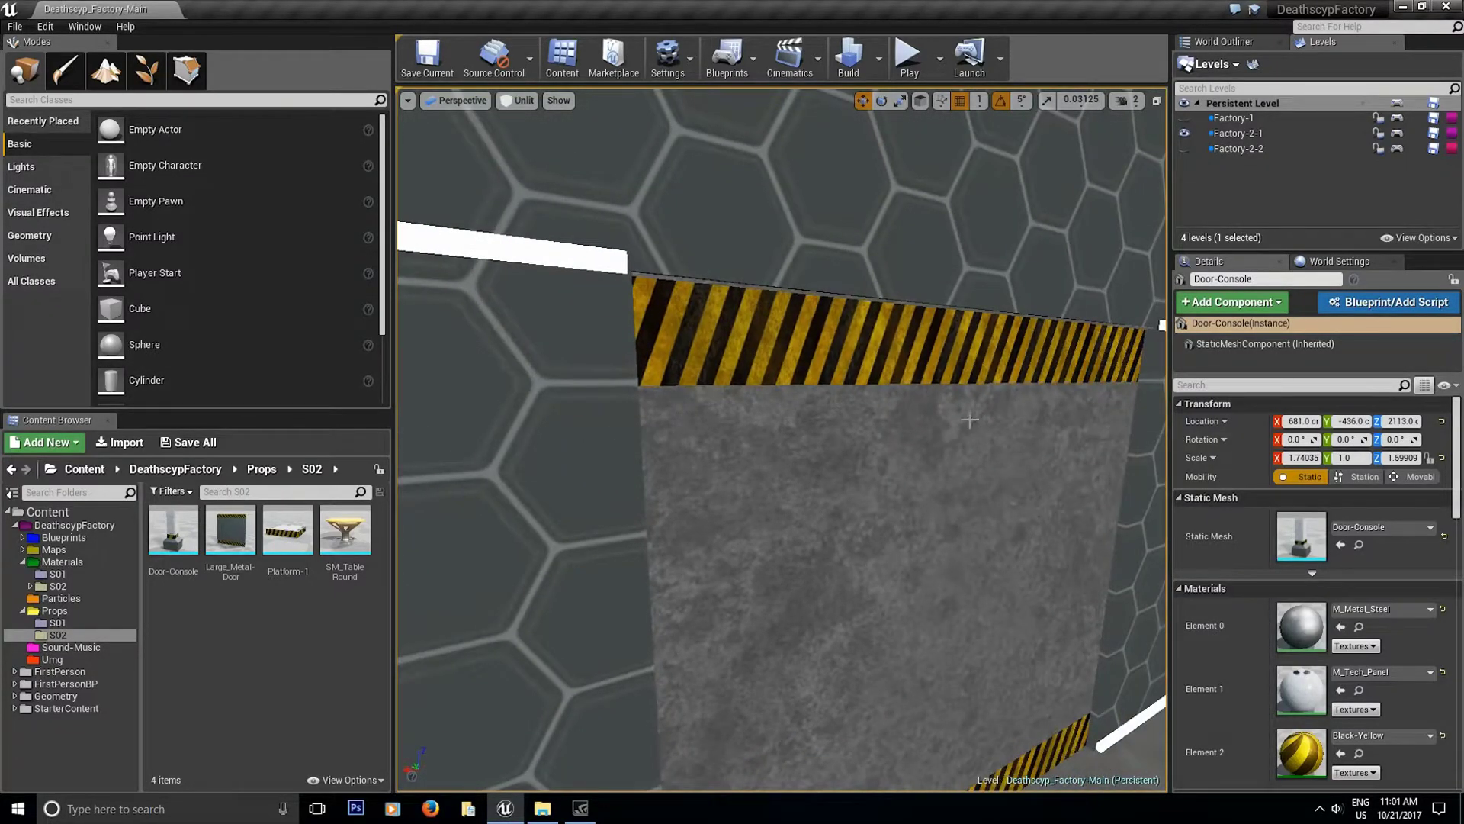
pyautogui.moveTo(430, 424); pyautogui.dragTo(777, 445, button='right')
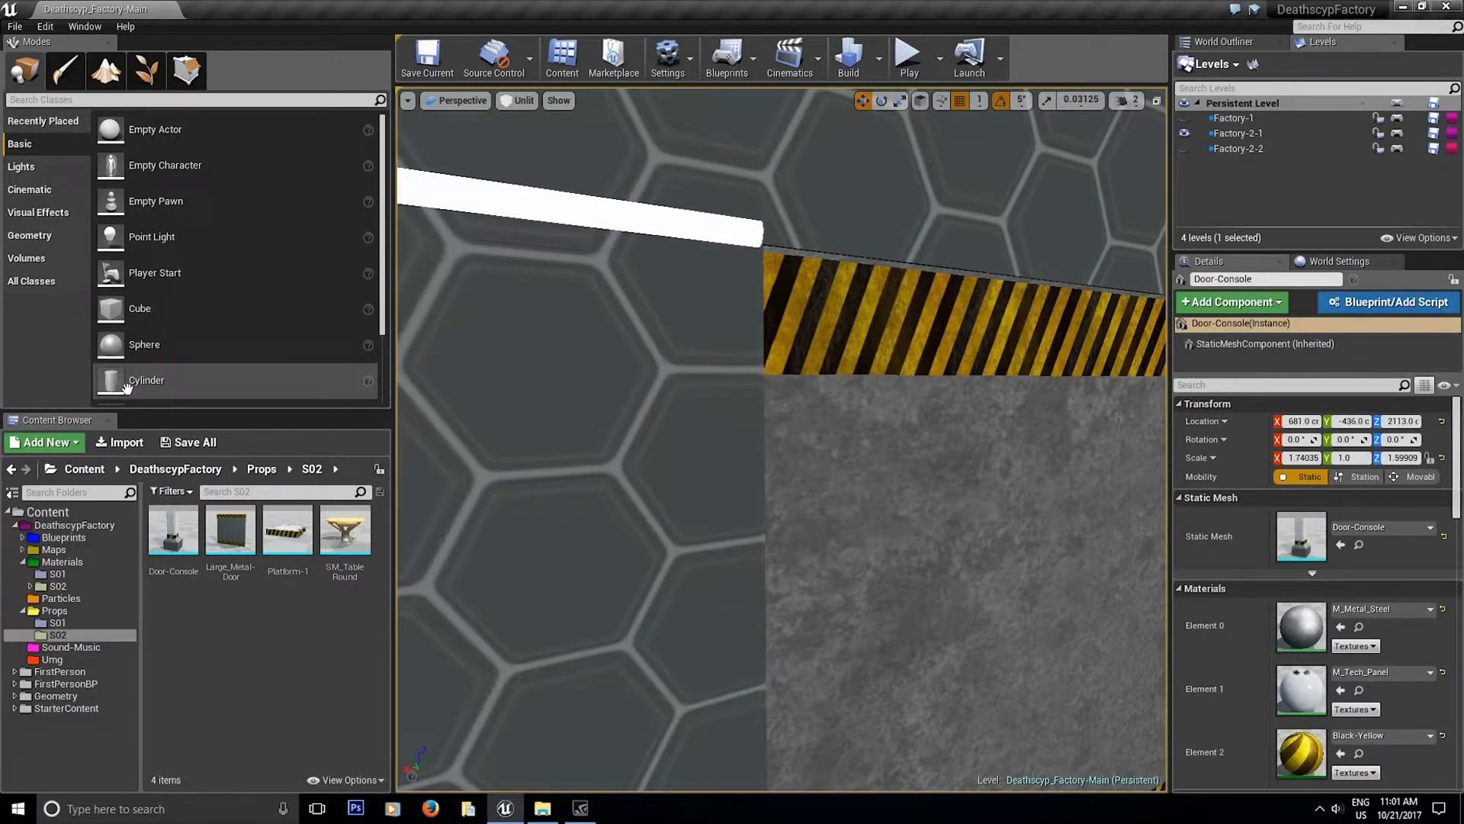
pyautogui.moveTo(127, 386); pyautogui.dragTo(630, 436)
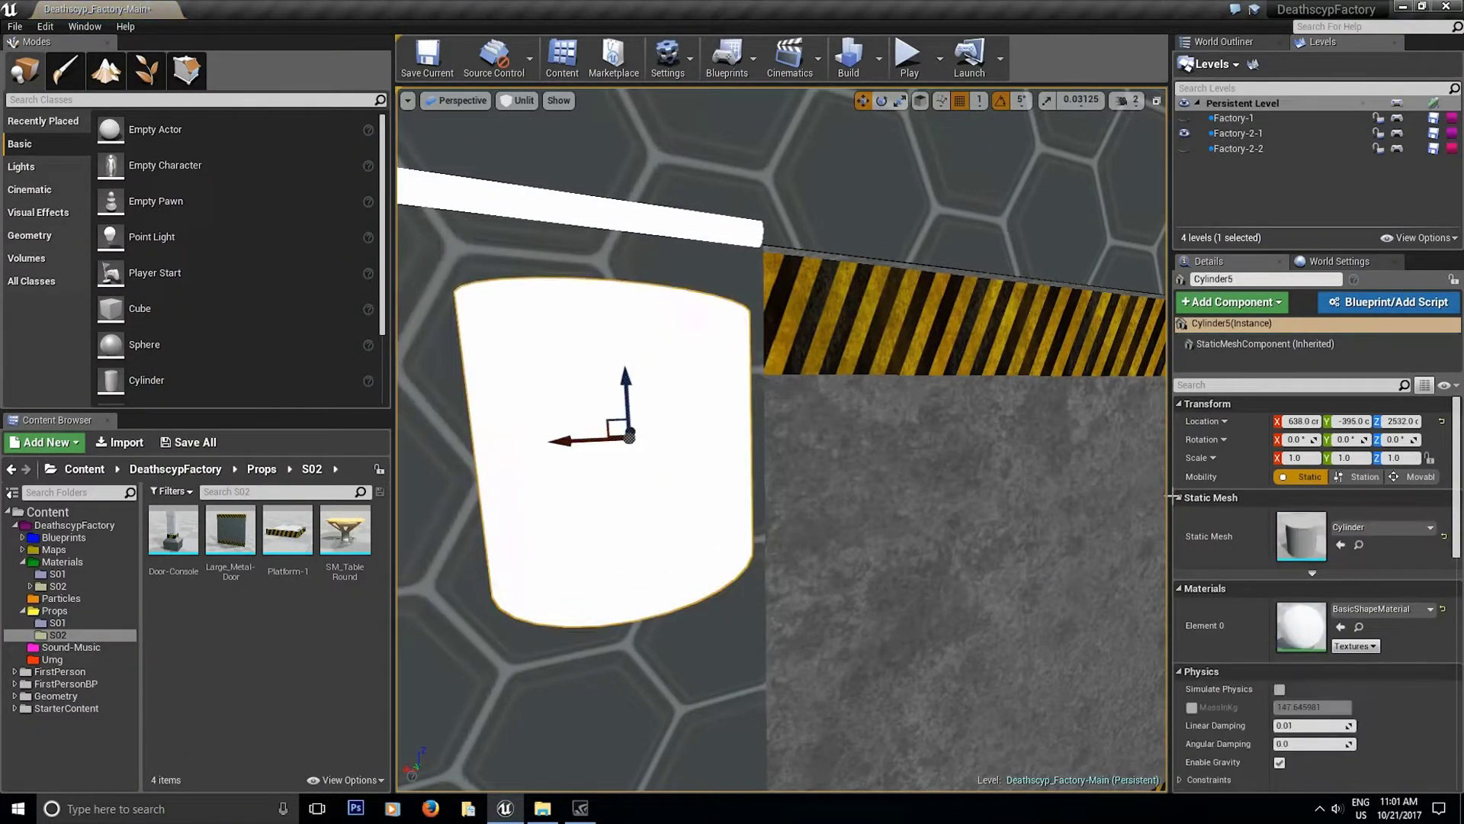
pyautogui.click(1289, 460)
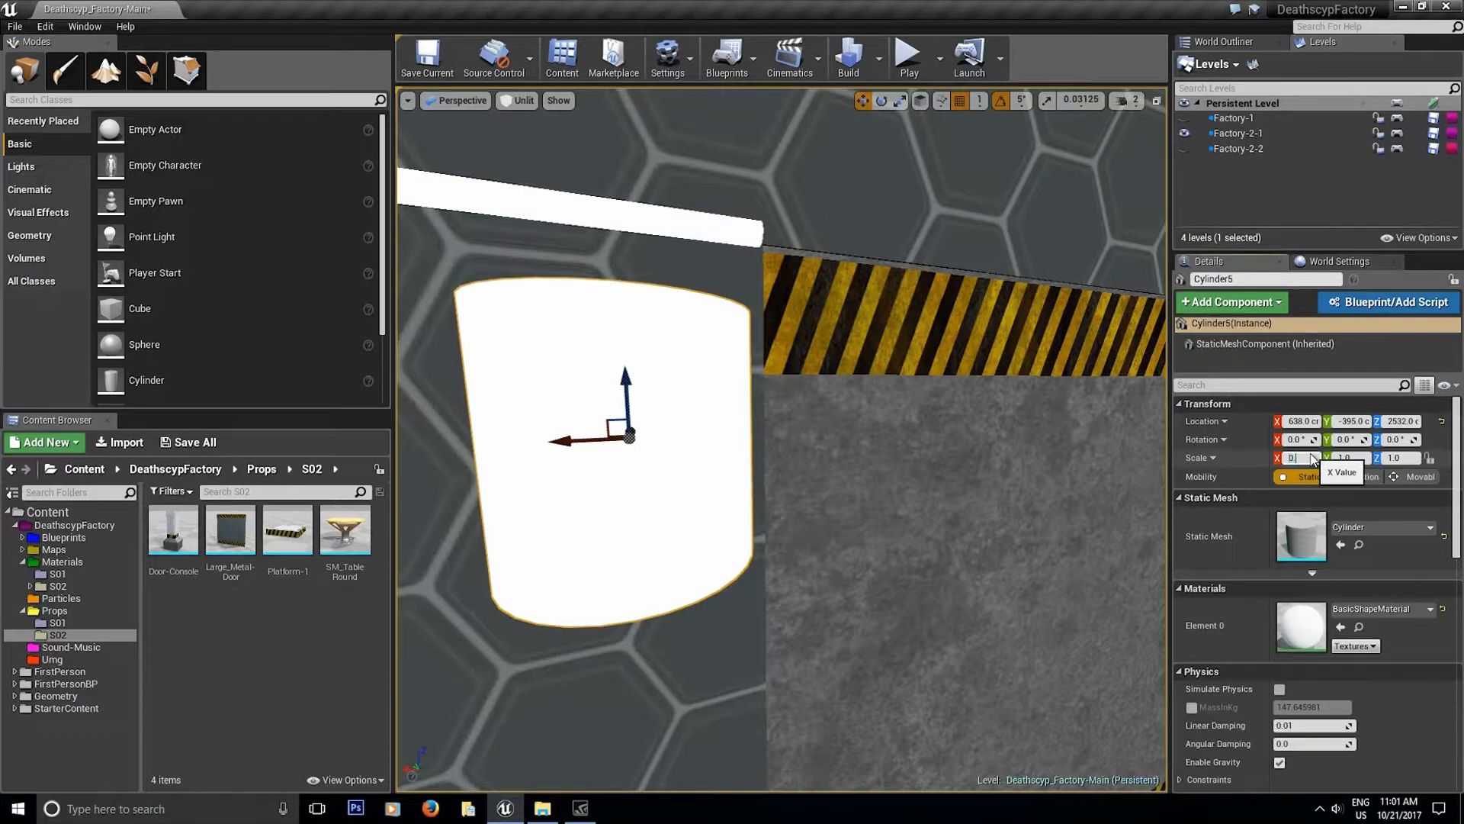
pyautogui.write('0.1')
pyautogui.press('Tab')
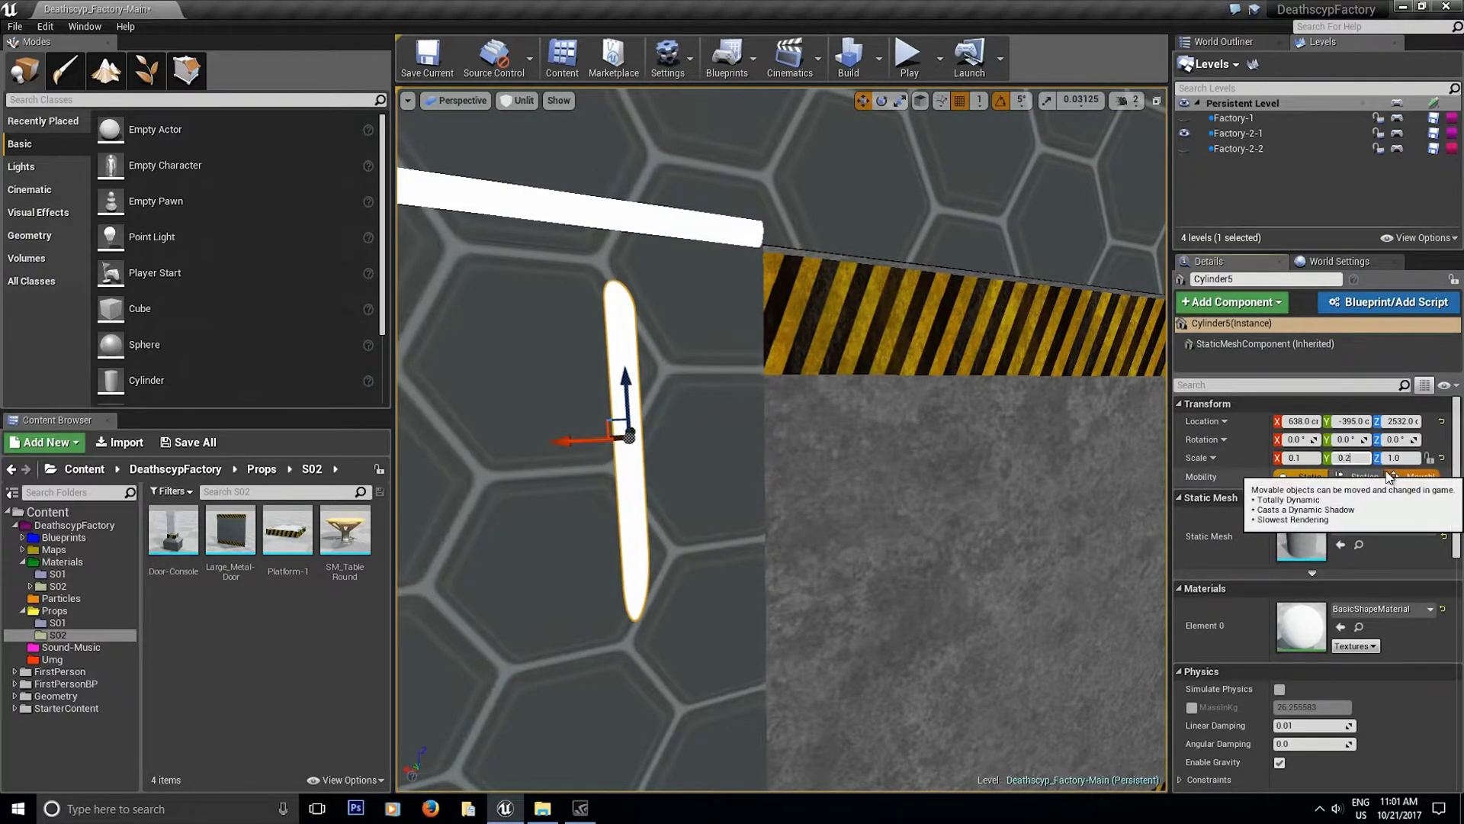
pyautogui.write('0.2')
pyautogui.press('Tab')
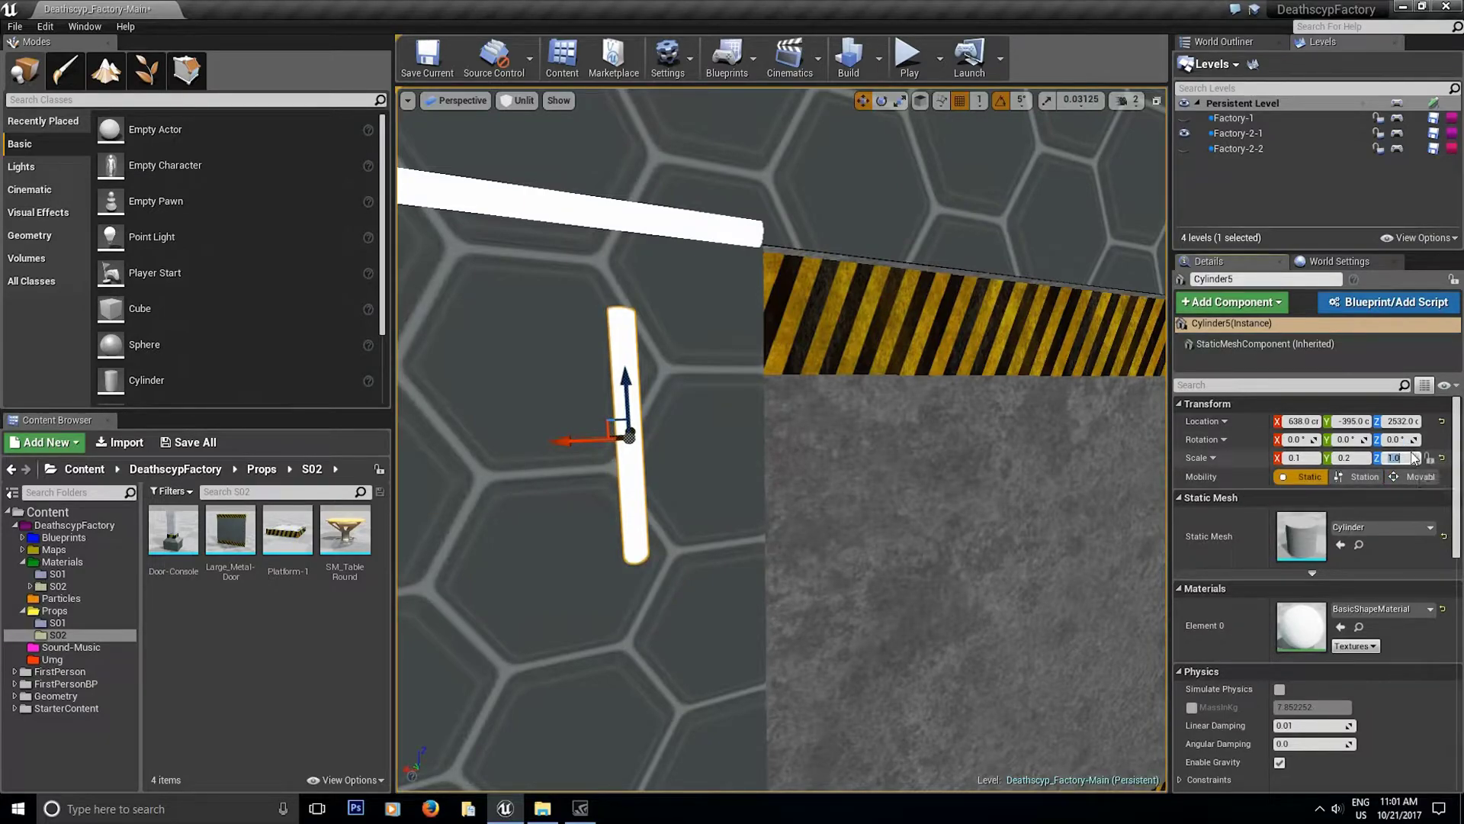
pyautogui.press('Return')
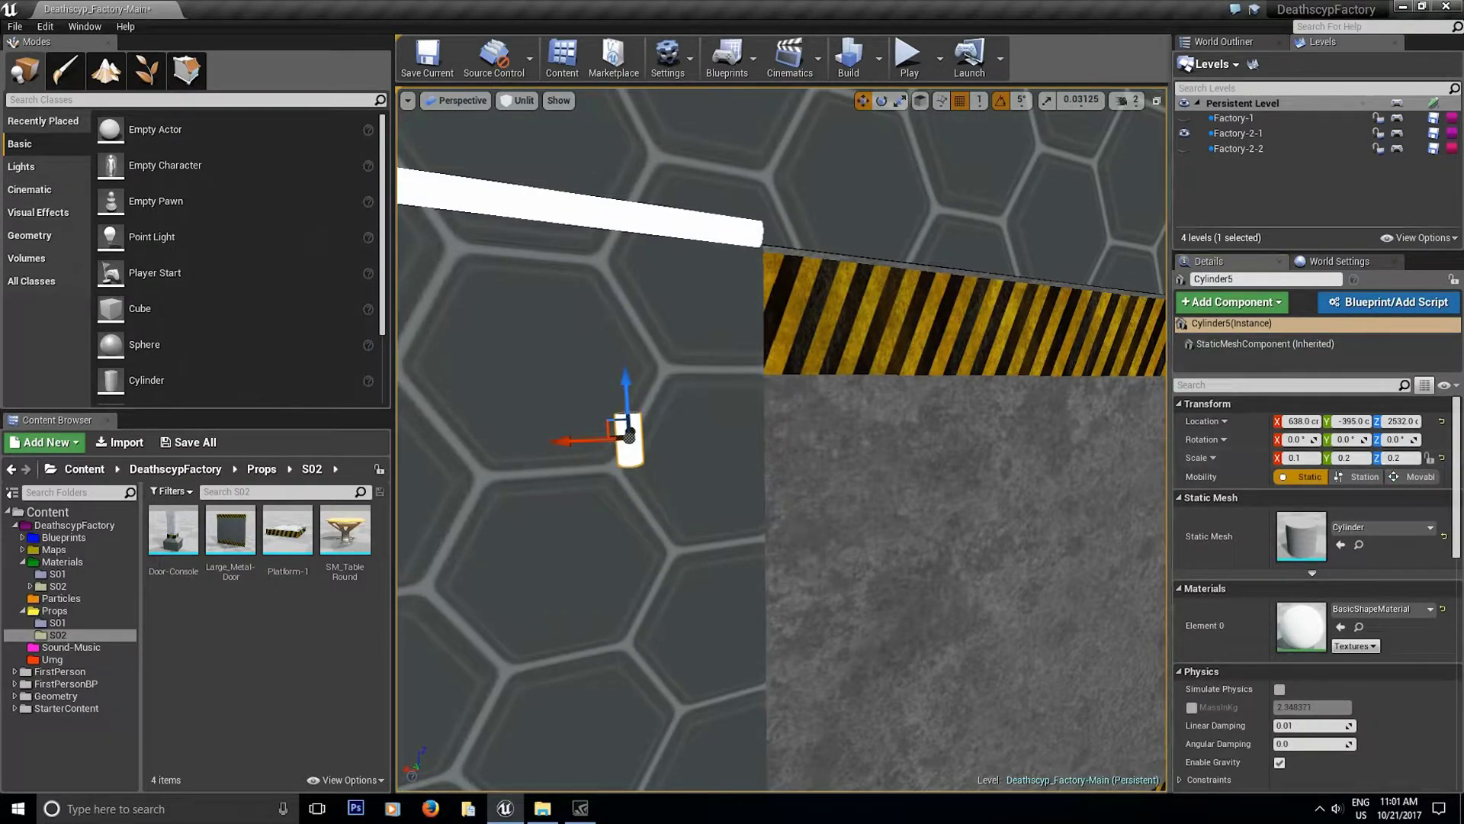
# - Flatten the cylinder along X to a scale of about 0.0588
pyautogui.press('f')
pyautogui.press('e')
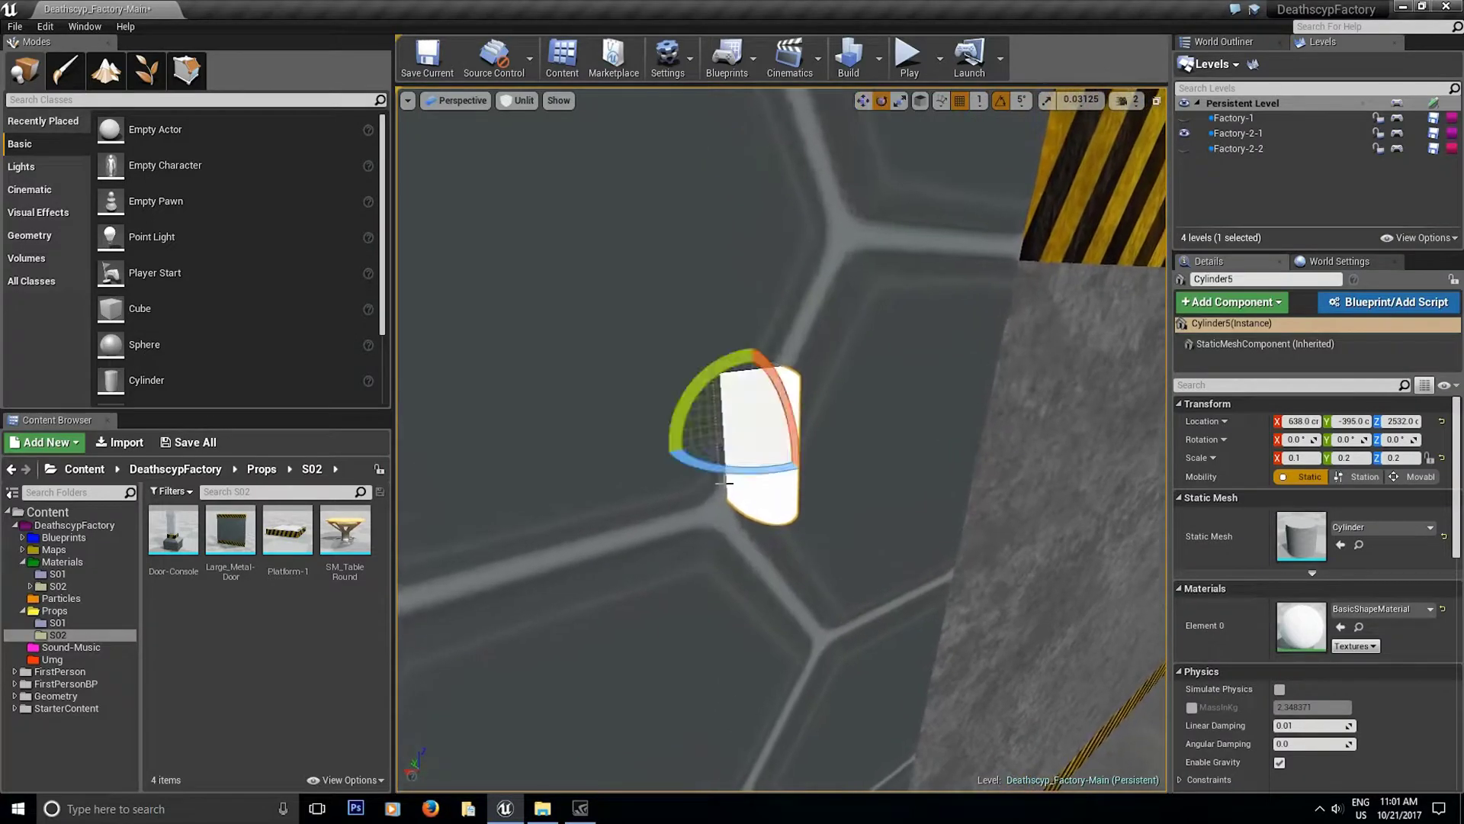
pyautogui.press('r')
pyautogui.moveTo(696, 447); pyautogui.dragTo(708, 448)
pyautogui.press('a')
pyautogui.moveTo(754, 470); pyautogui.dragTo(887, 448, button='right')
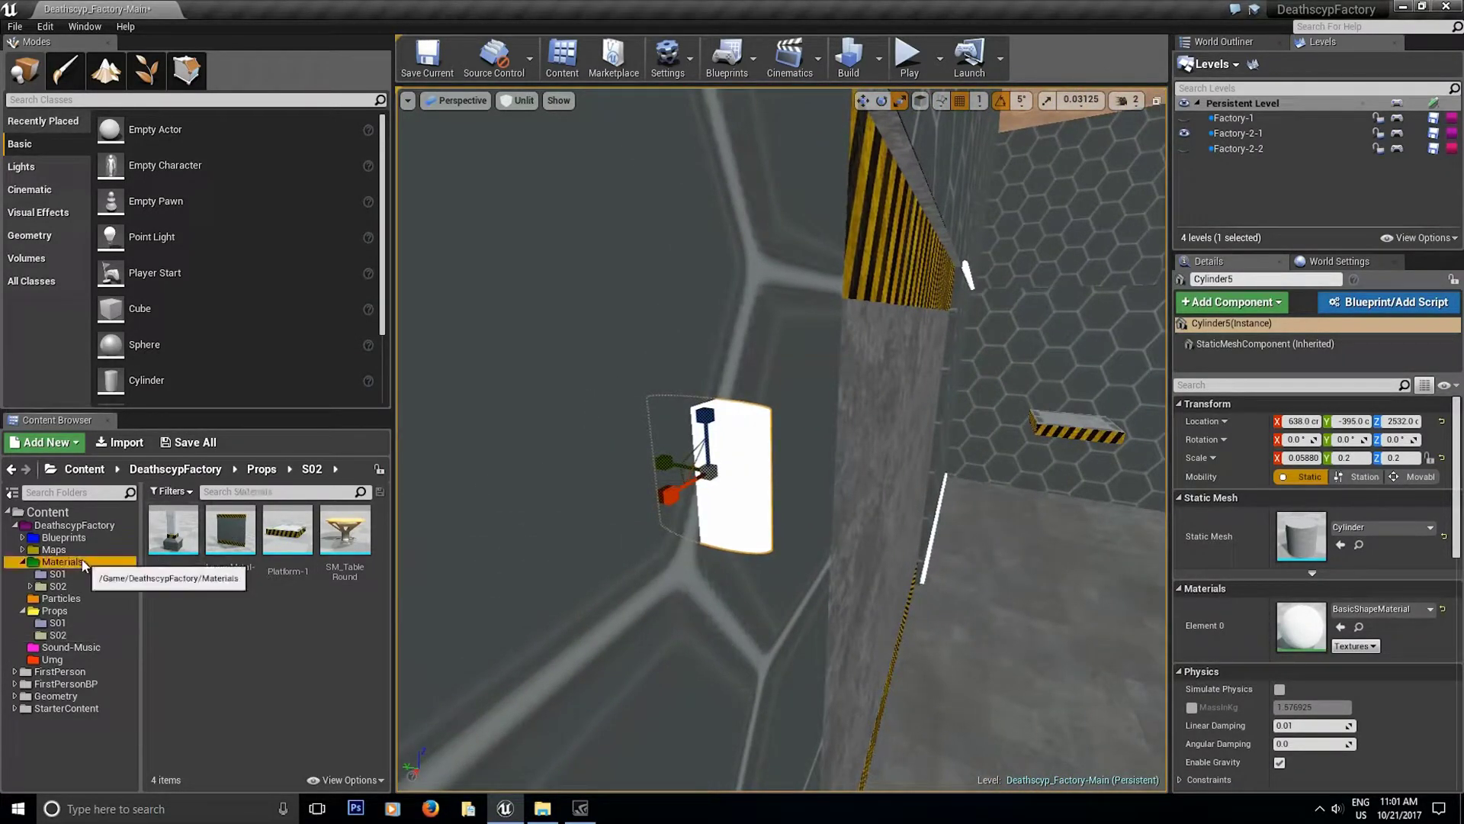
# - Apply the M_Tech_Panel material from the Materials/S02 folder to the cylinder
pyautogui.click(61, 561)
pyautogui.click(238, 537)
pyautogui.doubleClick(239, 536)
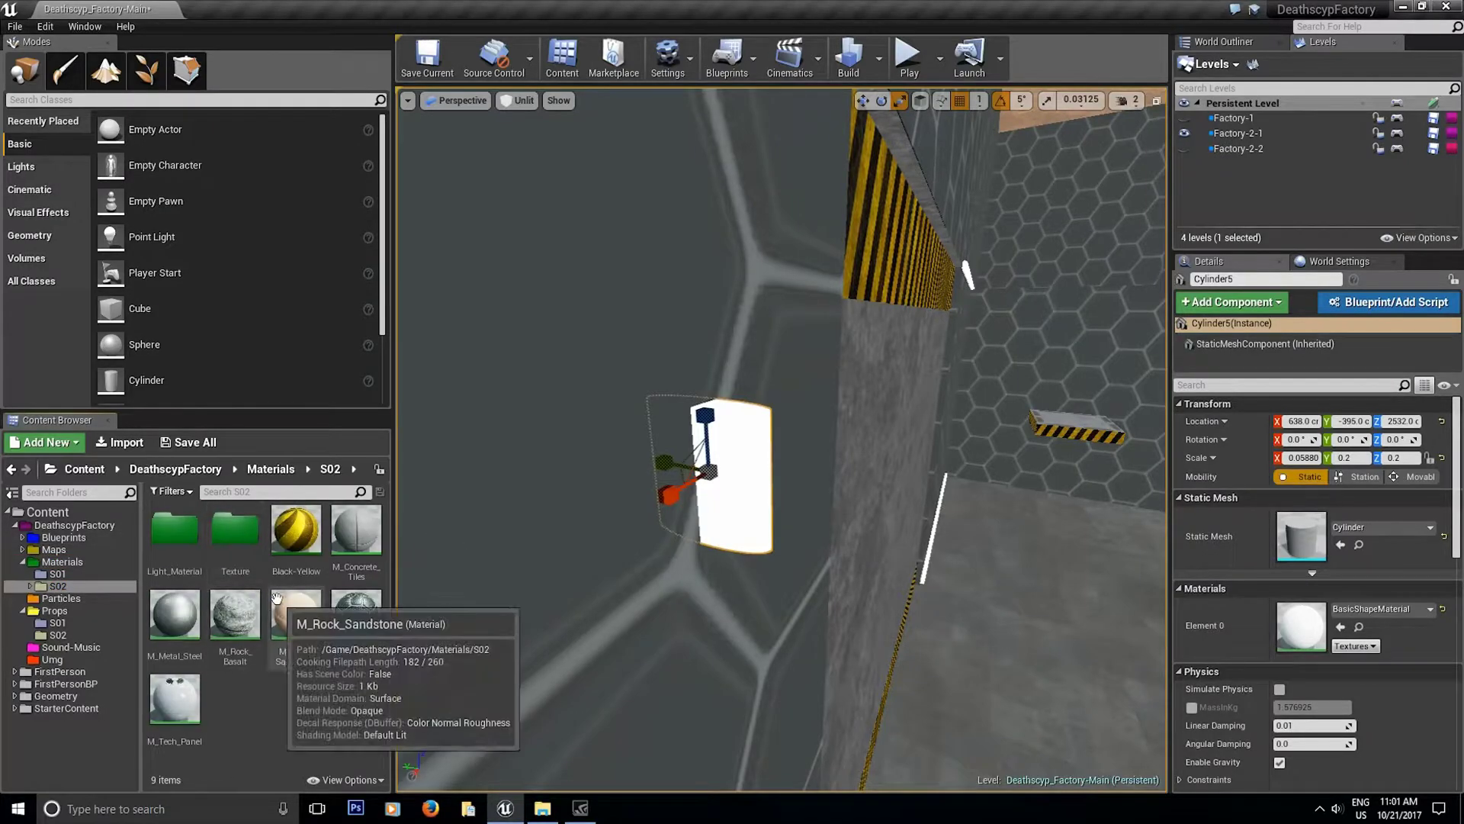
pyautogui.moveTo(204, 700); pyautogui.dragTo(763, 495)
pyautogui.moveTo(763, 496); pyautogui.dragTo(762, 495, button='right')
# - Duplicate the cylinder along the wall, placing the copy at X 619
pyautogui.press('w')
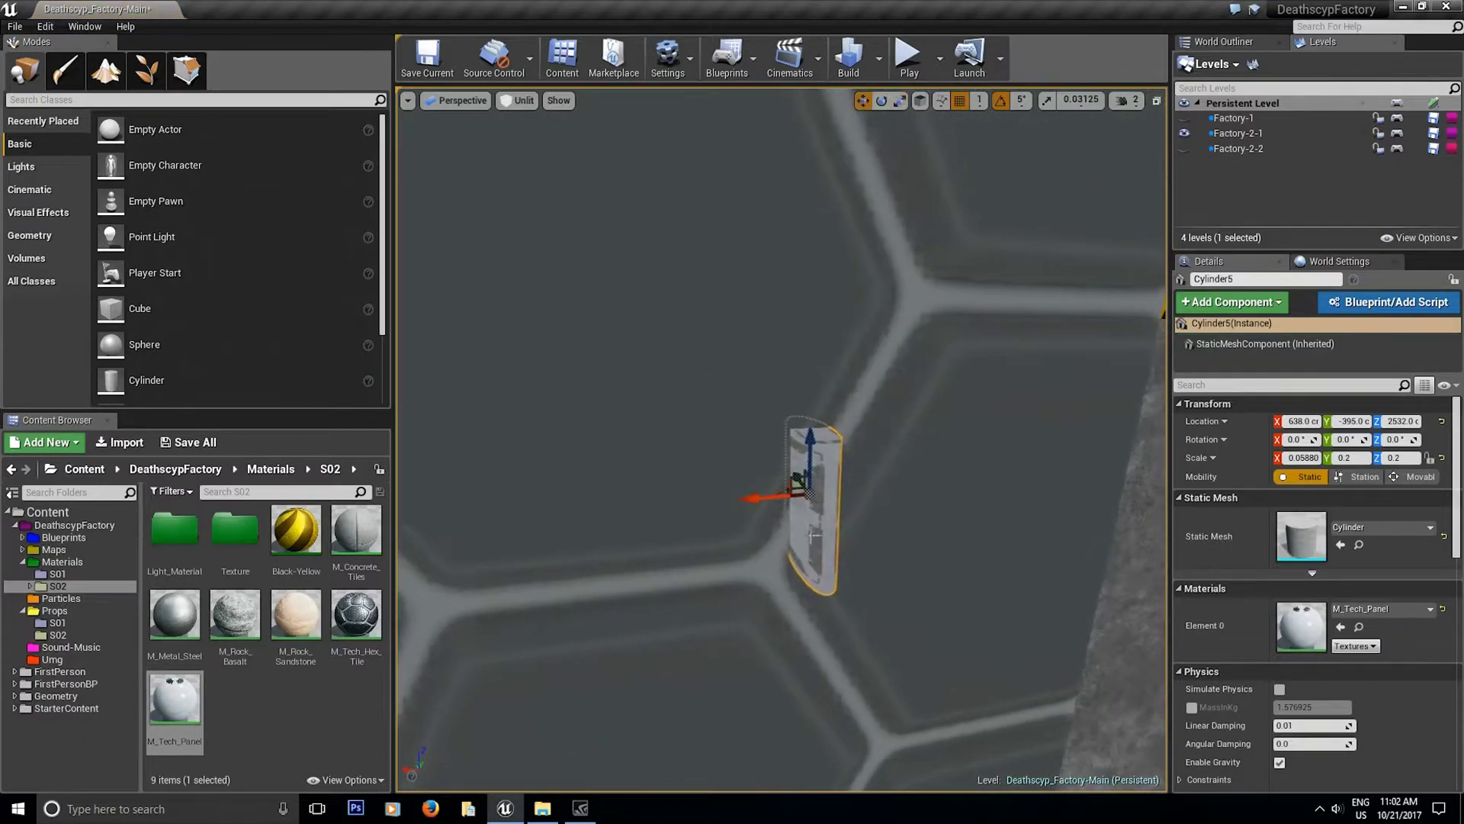
pyautogui.keyDown('alt'); pyautogui.moveTo(764, 498); pyautogui.dragTo(885, 486); pyautogui.keyUp('alt')
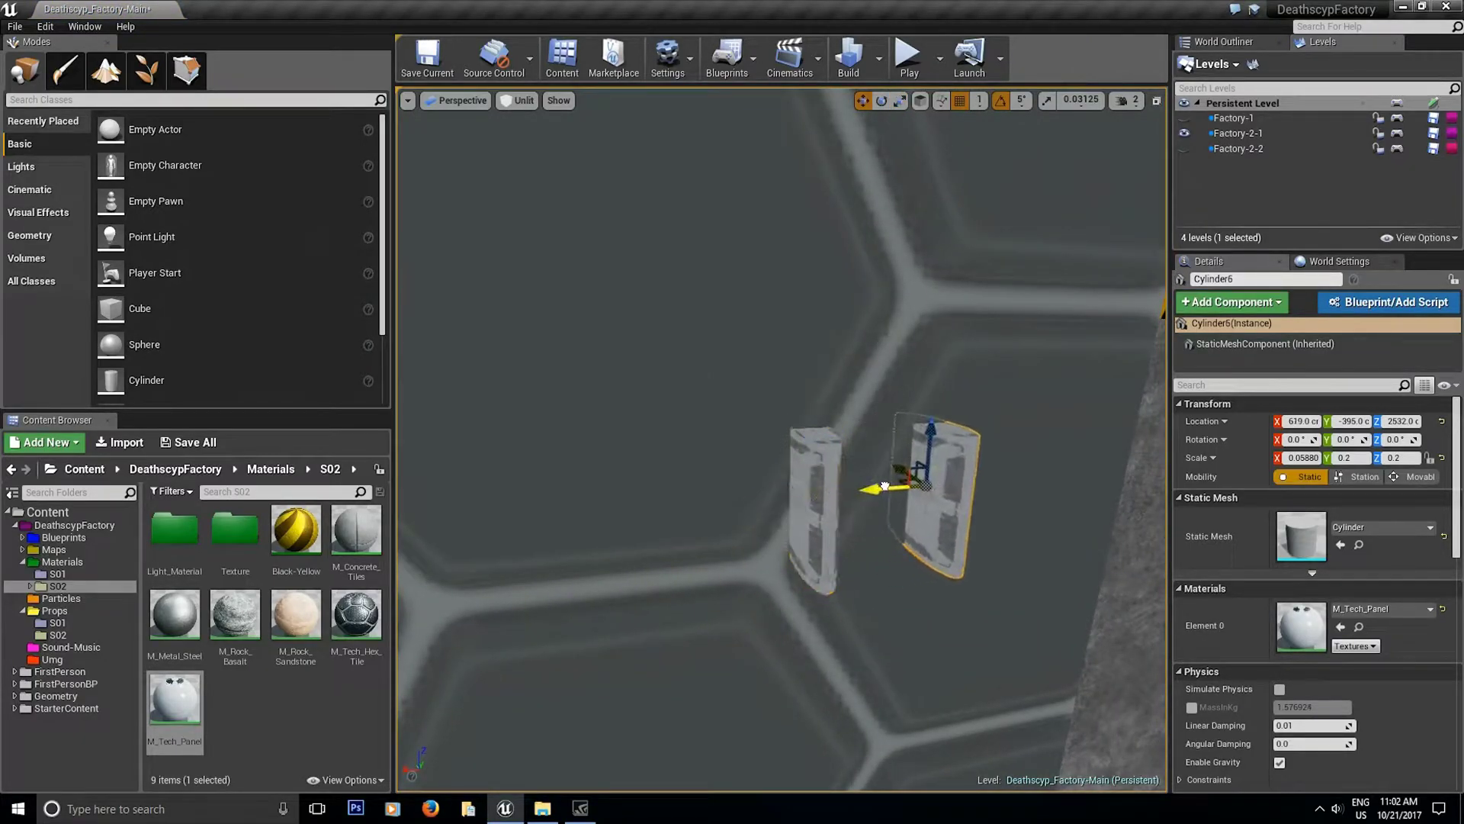
# - Place a cube on the hexagon wall above the two cylinders and set its scale to 0.1 on all axes
pyautogui.moveTo(937, 569); pyautogui.dragTo(938, 569, button='right')
pyautogui.moveTo(137, 380); pyautogui.dragTo(791, 440)
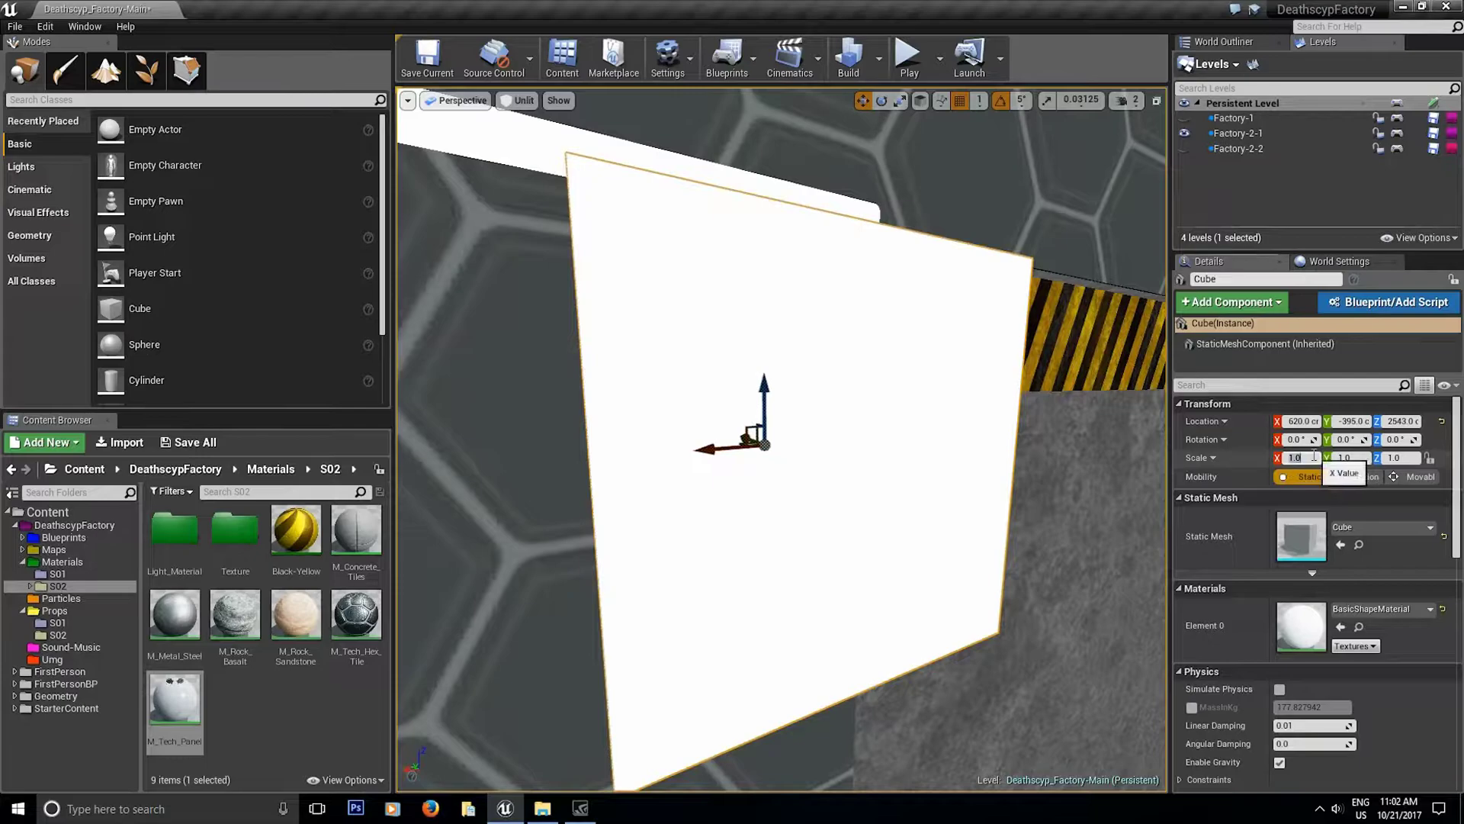
pyautogui.click(1314, 456)
pyautogui.write('0.1')
pyautogui.click(1354, 458)
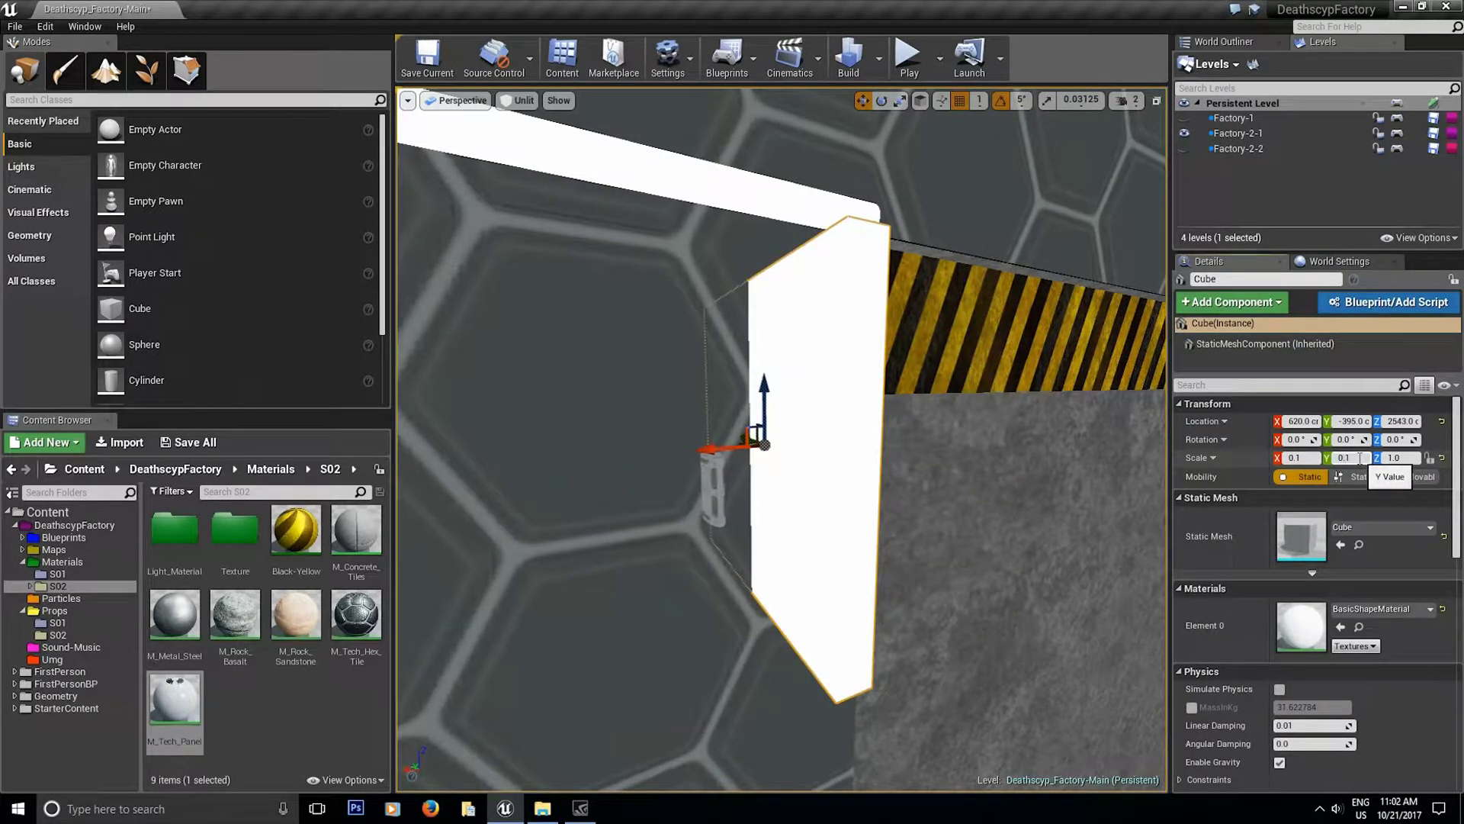
pyautogui.write('0.1')
pyautogui.click(1417, 458)
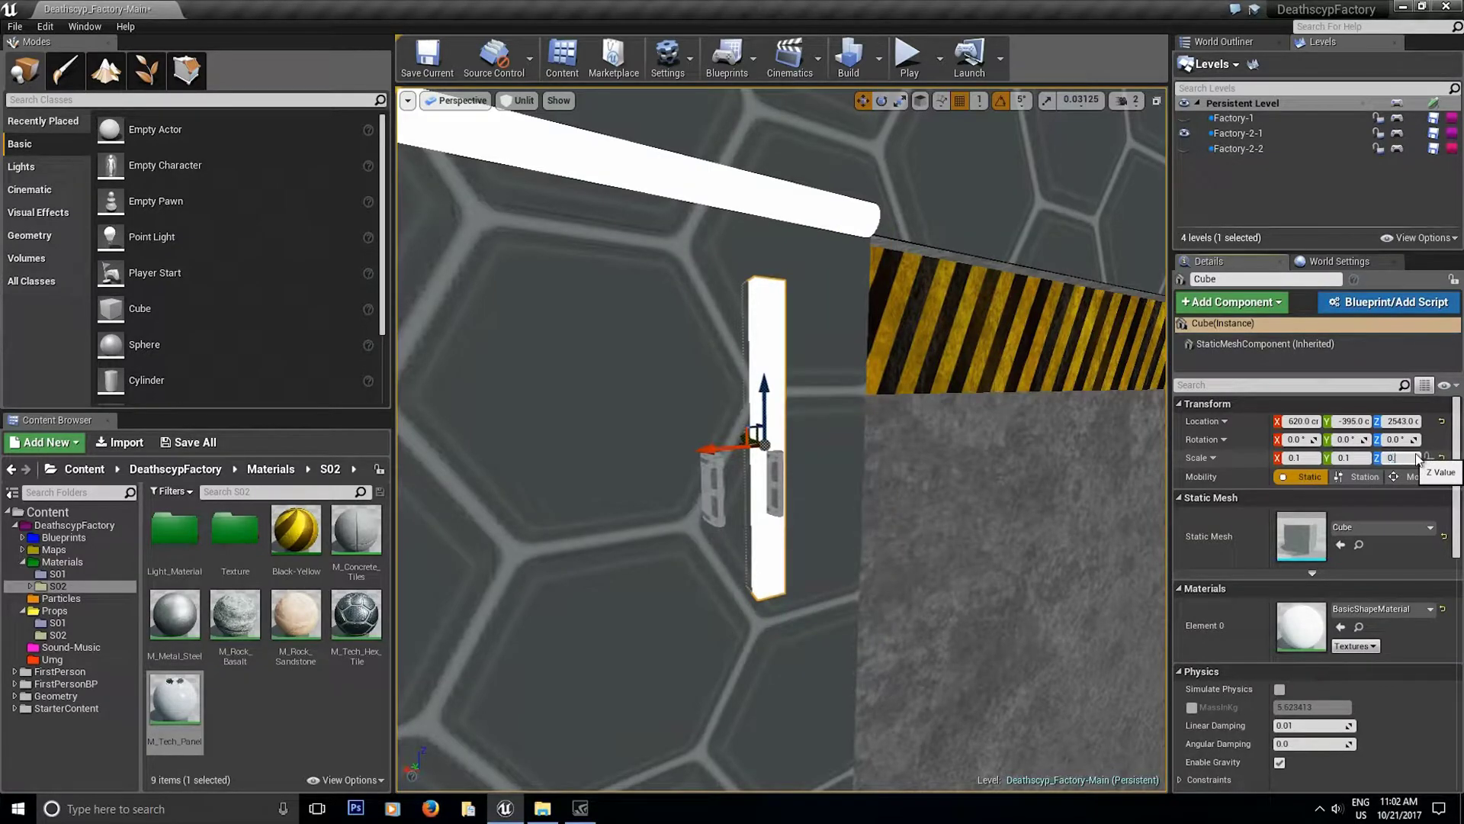
pyautogui.press('Return')
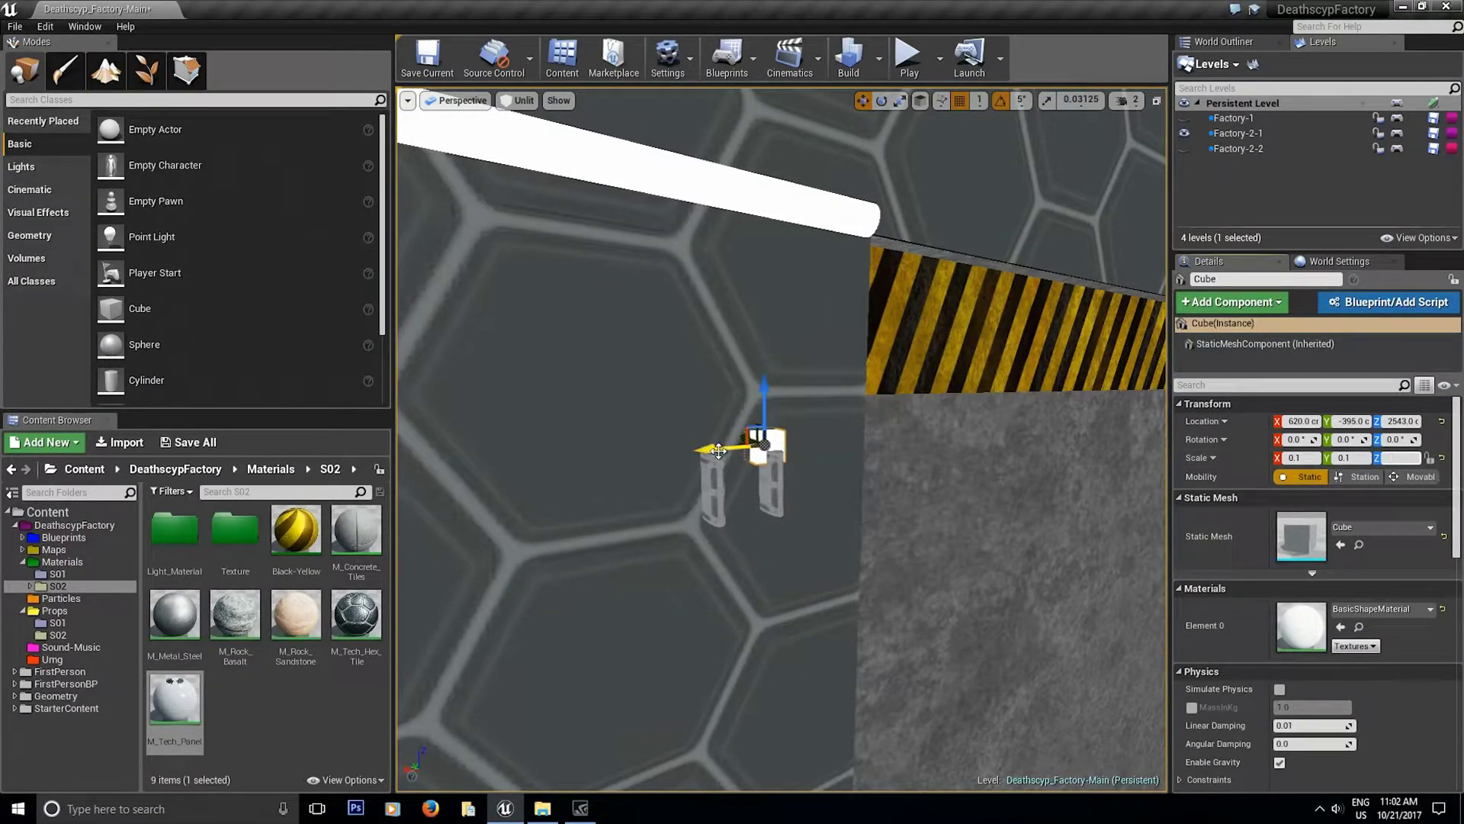
# - Scale the cube into a flat slab of about X 0.277, Y 0.197, Z 0.048, centred over the cylinders at X 628
pyautogui.press('r')
pyautogui.moveTo(736, 450); pyautogui.dragTo(694, 451)
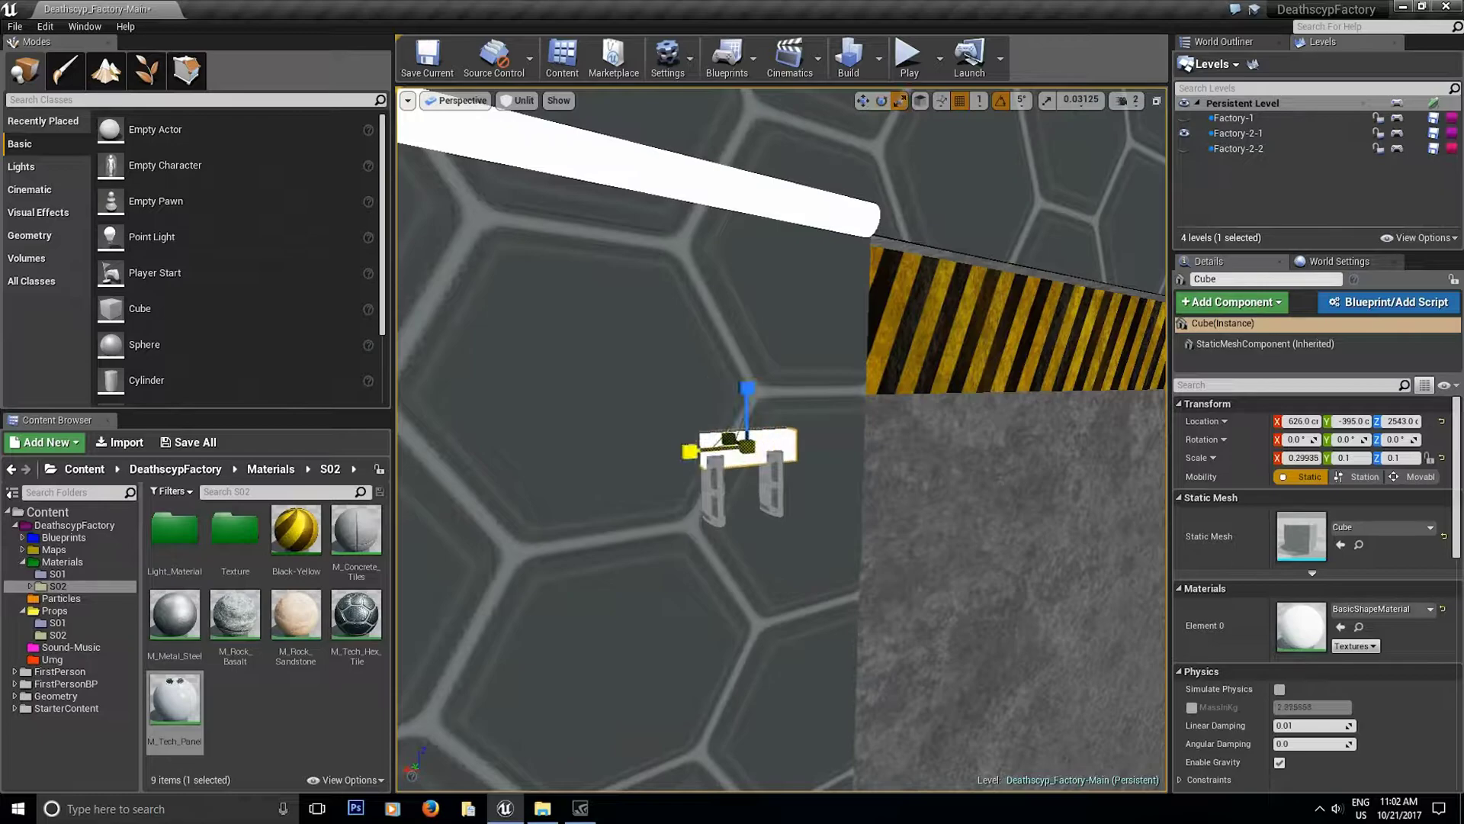
pyautogui.moveTo(652, 488); pyautogui.dragTo(806, 488, button='right')
pyautogui.moveTo(622, 475)
pyautogui.mouseDown()
pyautogui.moveTo(602, 476)
pyautogui.moveTo(622, 475)
pyautogui.mouseUp()
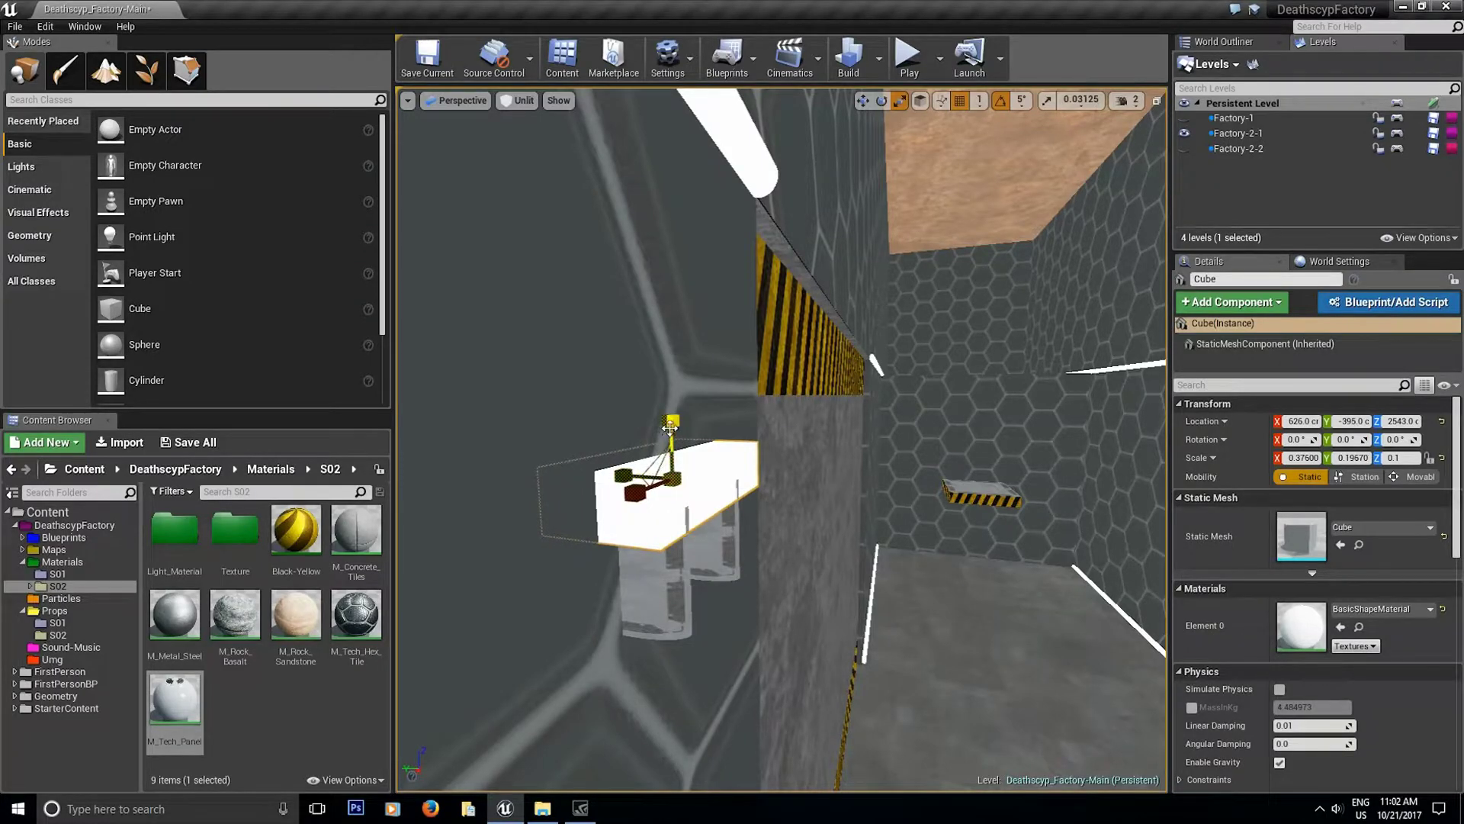
pyautogui.moveTo(670, 429); pyautogui.dragTo(672, 446)
pyautogui.press('f')
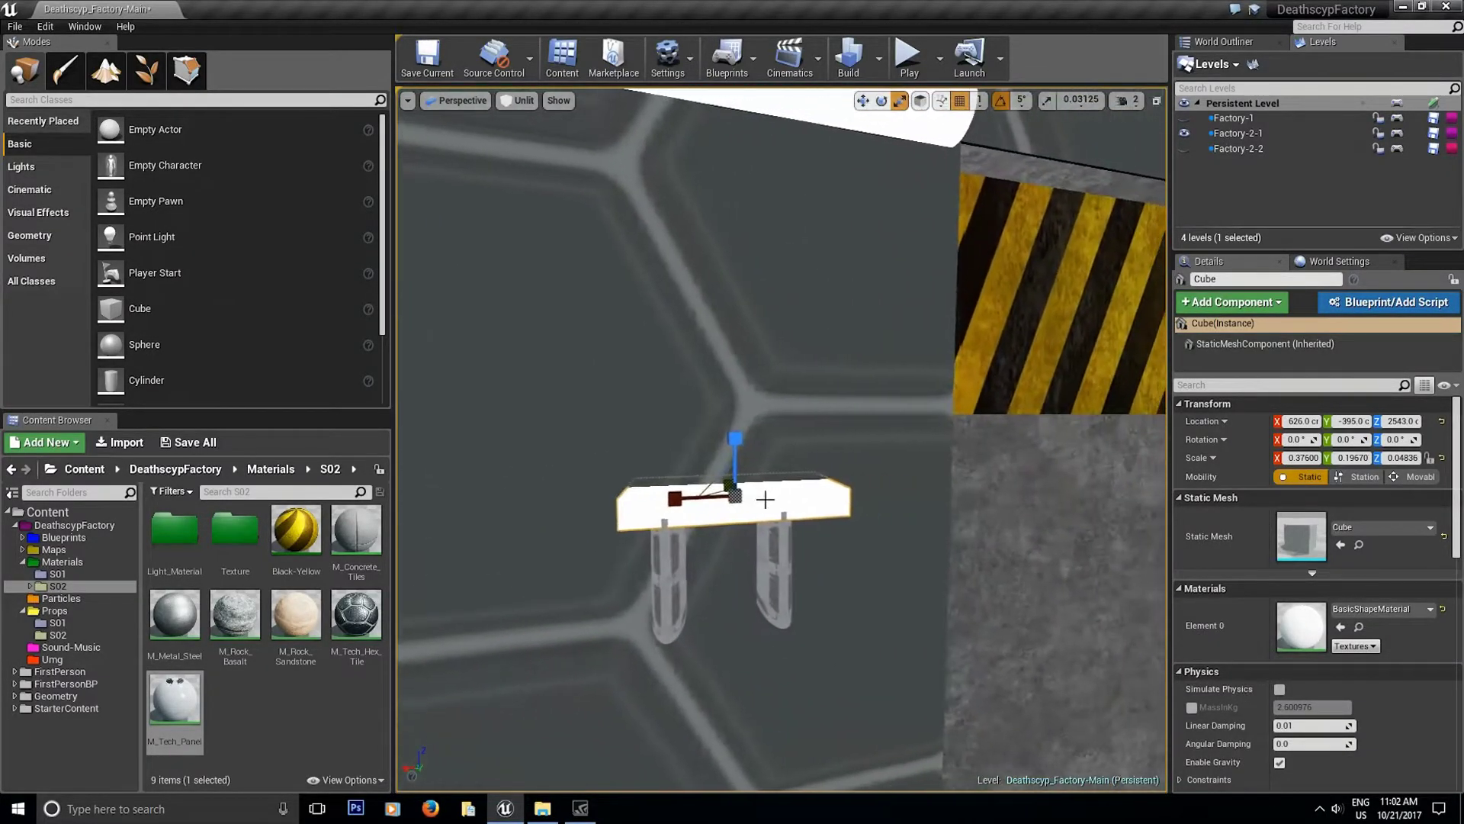
pyautogui.moveTo(674, 500)
pyautogui.mouseDown()
pyautogui.moveTo(705, 499)
pyautogui.moveTo(664, 493)
pyautogui.mouseUp()
pyautogui.press('w')
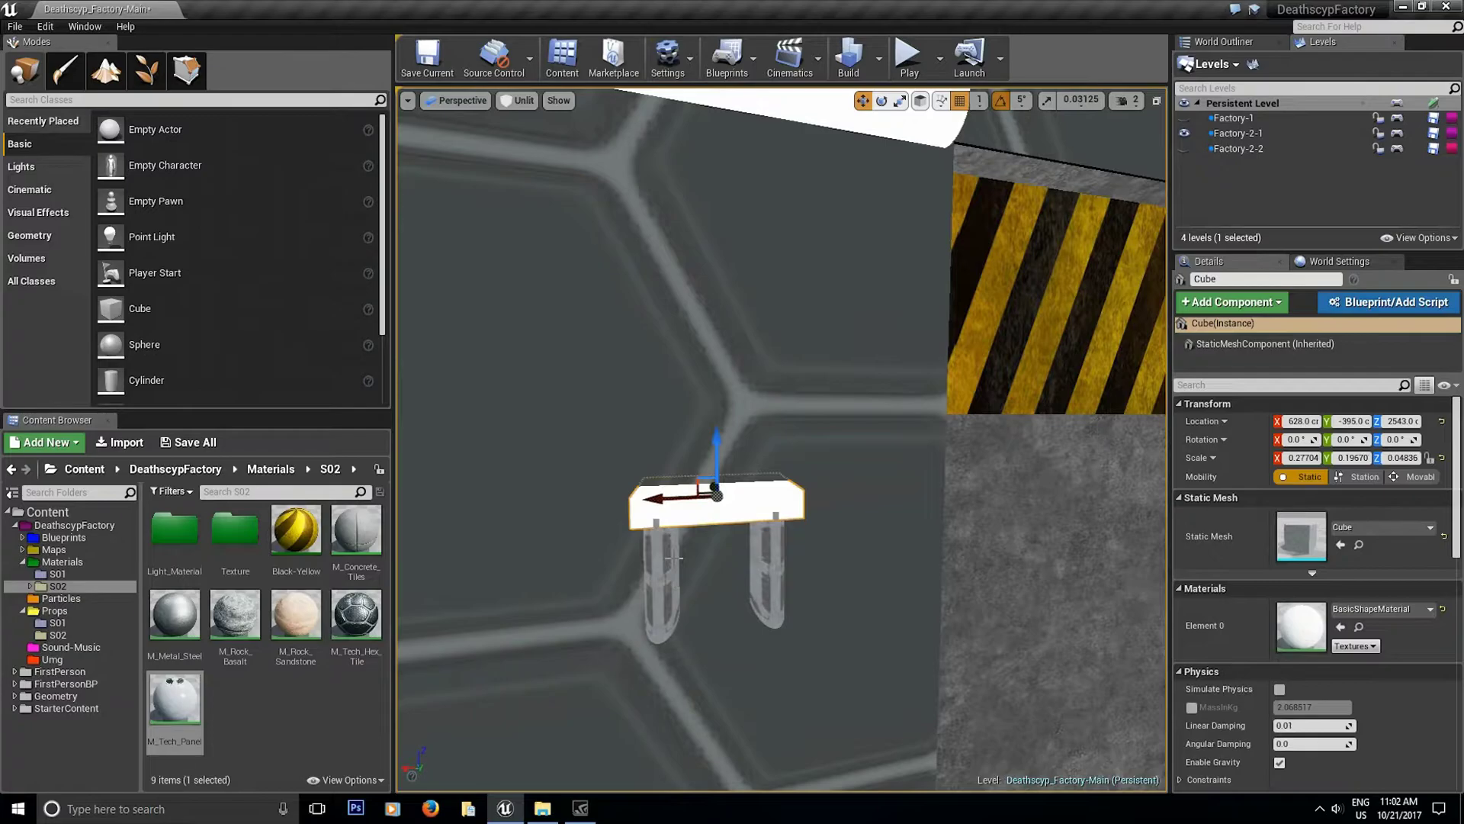
# - Shift the slab out from the wall to Y -396 and duplicate it below the cylinders at Z 2520
pyautogui.moveTo(719, 529); pyautogui.dragTo(801, 527, button='right')
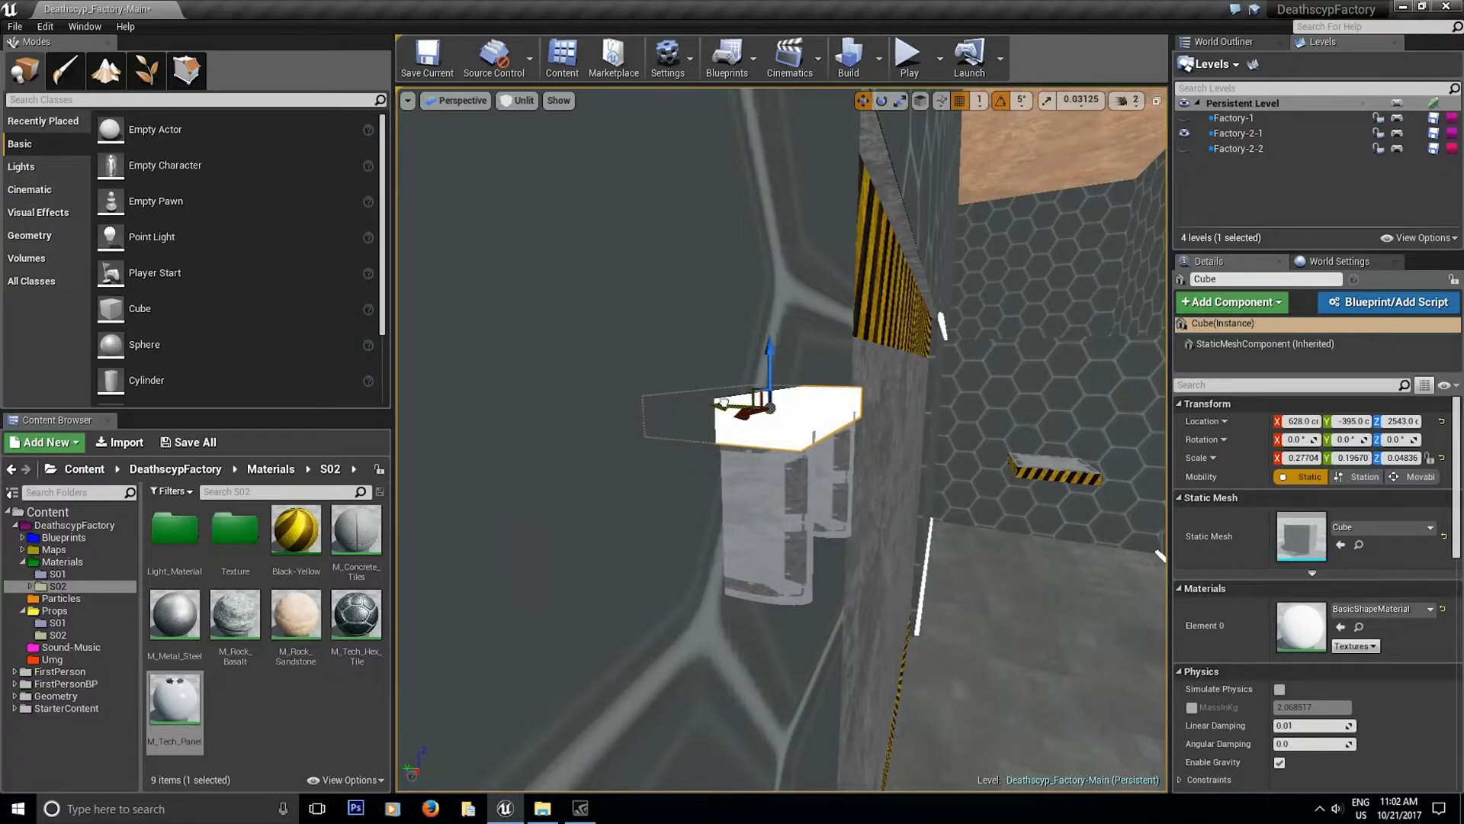
pyautogui.moveTo(723, 403); pyautogui.dragTo(726, 404)
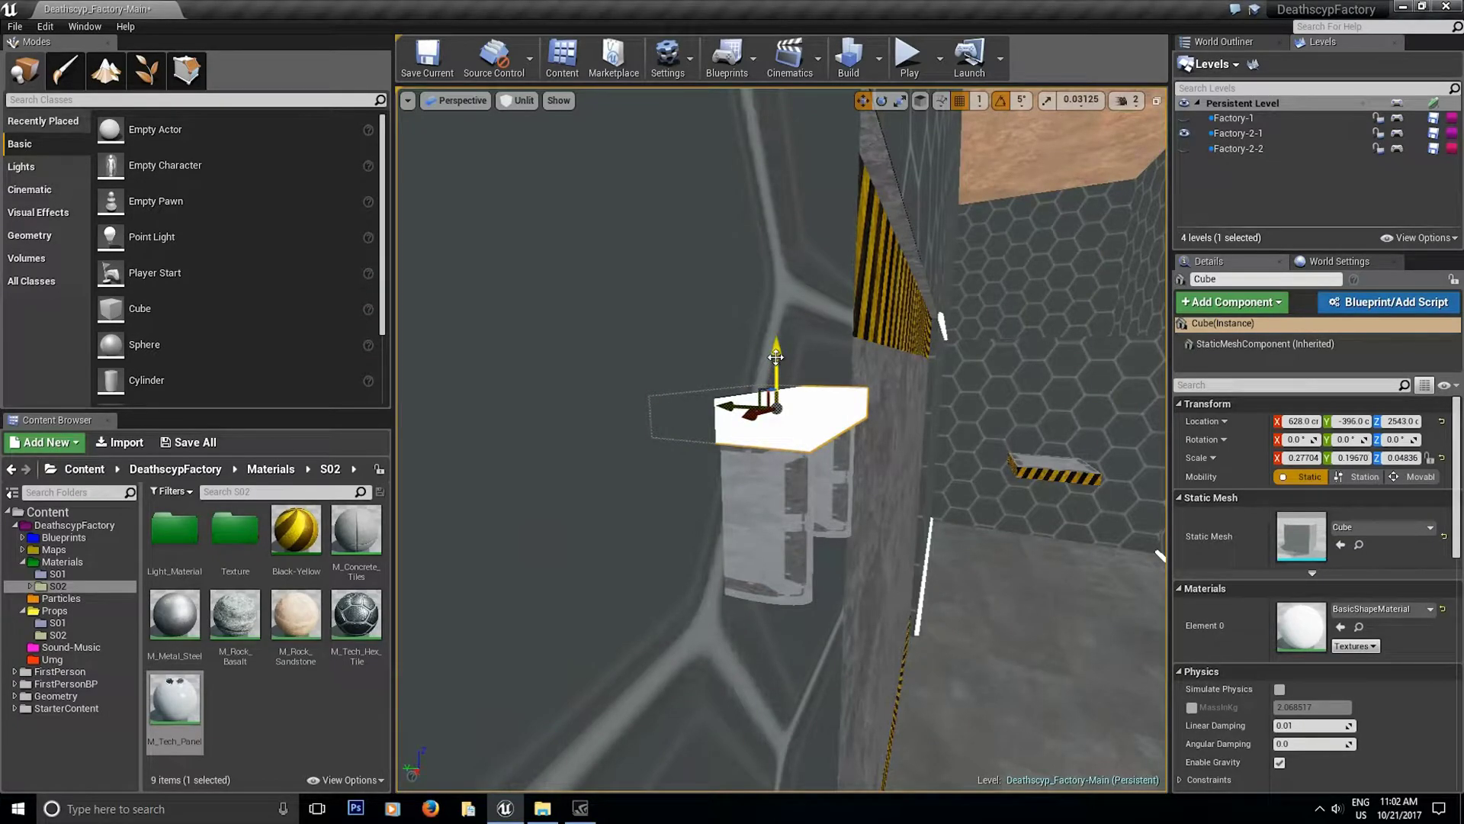
pyautogui.keyDown('alt'); pyautogui.moveTo(779, 357); pyautogui.dragTo(780, 524); pyautogui.keyUp('alt')
pyautogui.moveTo(780, 523); pyautogui.dragTo(843, 495, button='right')
pyautogui.moveTo(845, 464); pyautogui.dragTo(846, 453)
# - Shrink the lower slab to a scale of about X 0.246, Z 0.021 and position it at X 629, Z 2521
pyautogui.press('space')
pyautogui.press('space')
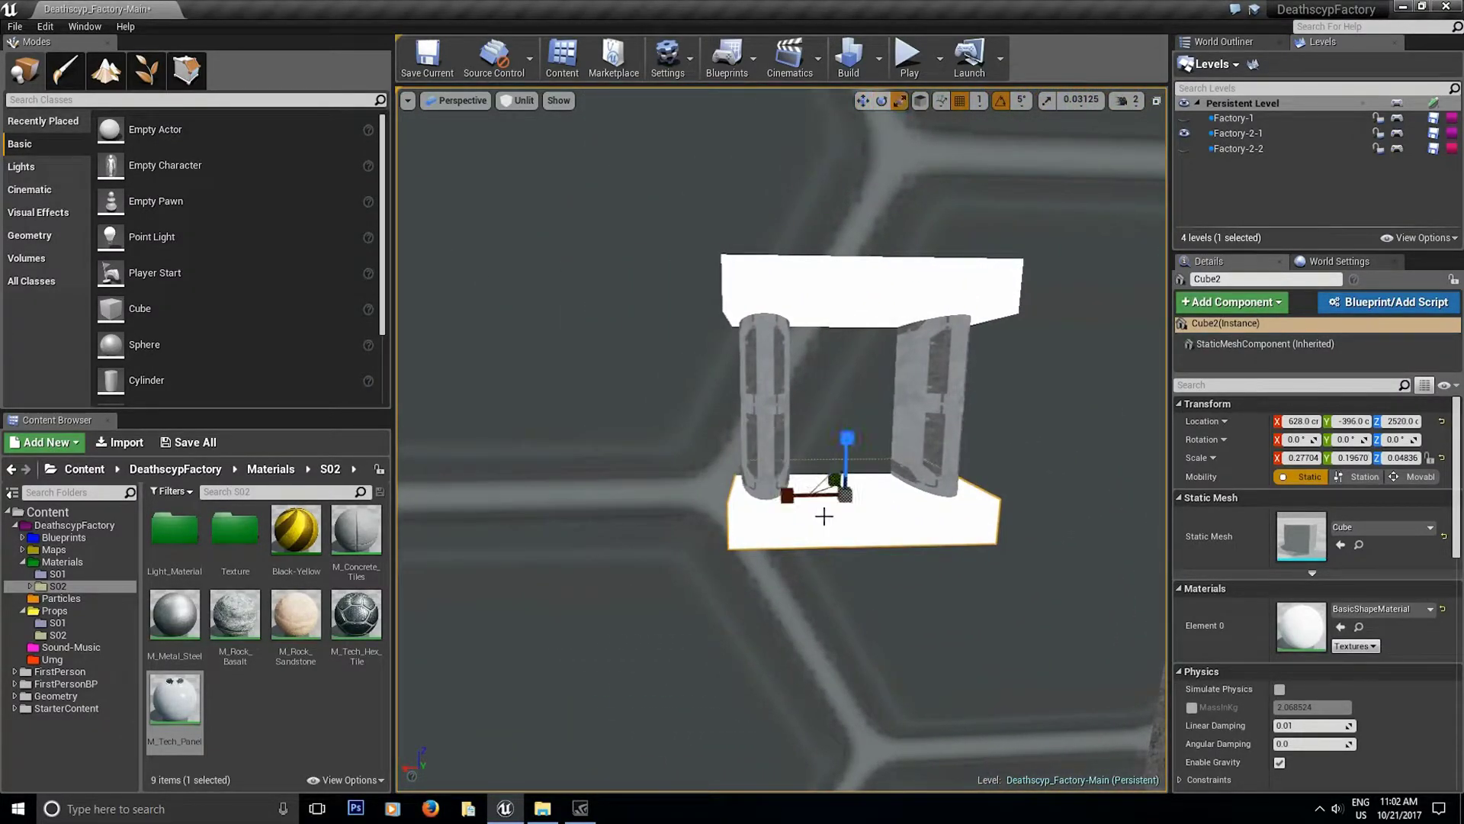
pyautogui.moveTo(798, 497); pyautogui.dragTo(850, 441)
pyautogui.press('space')
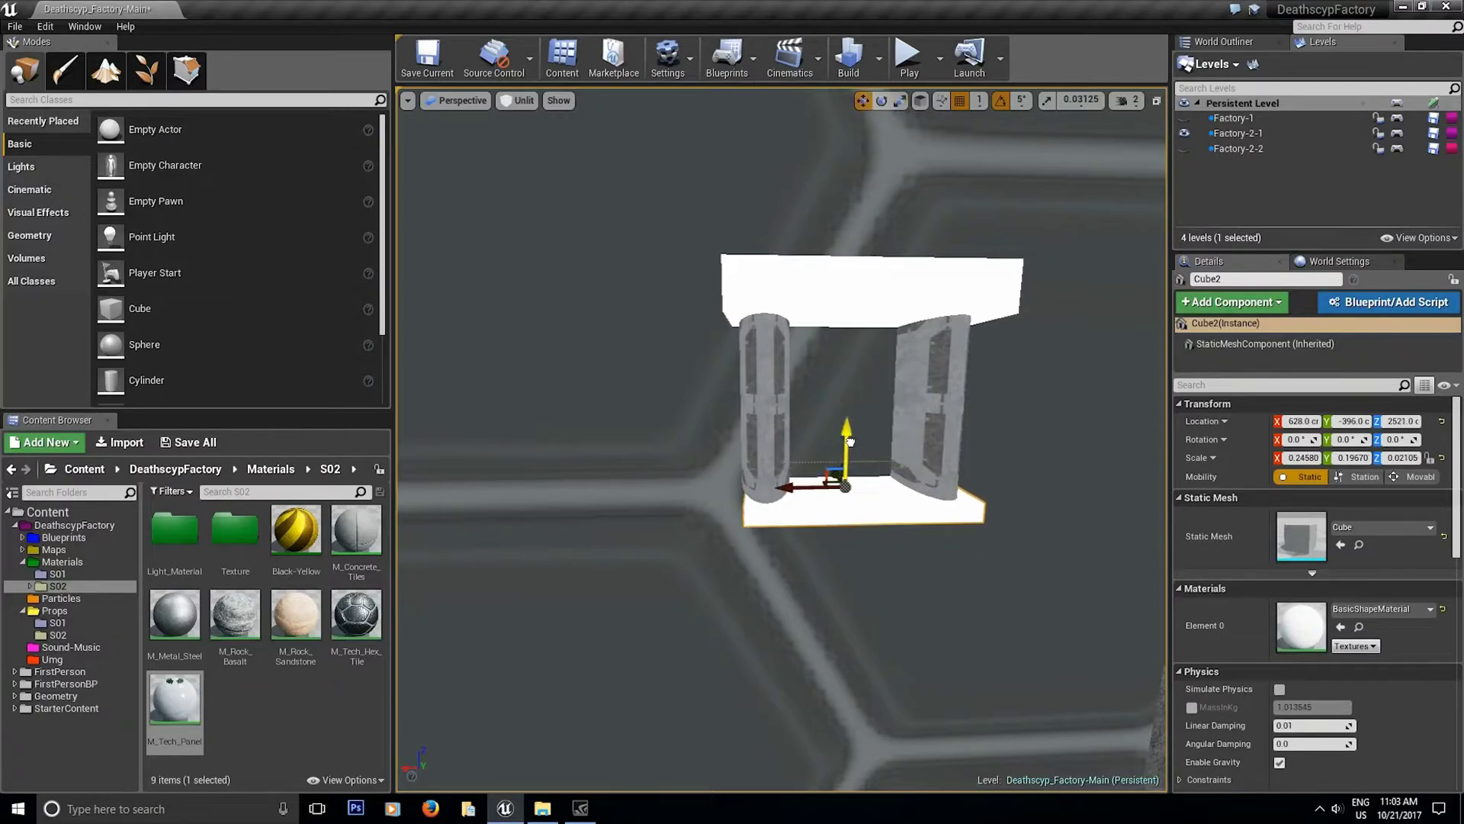
pyautogui.moveTo(807, 486); pyautogui.dragTo(795, 483)
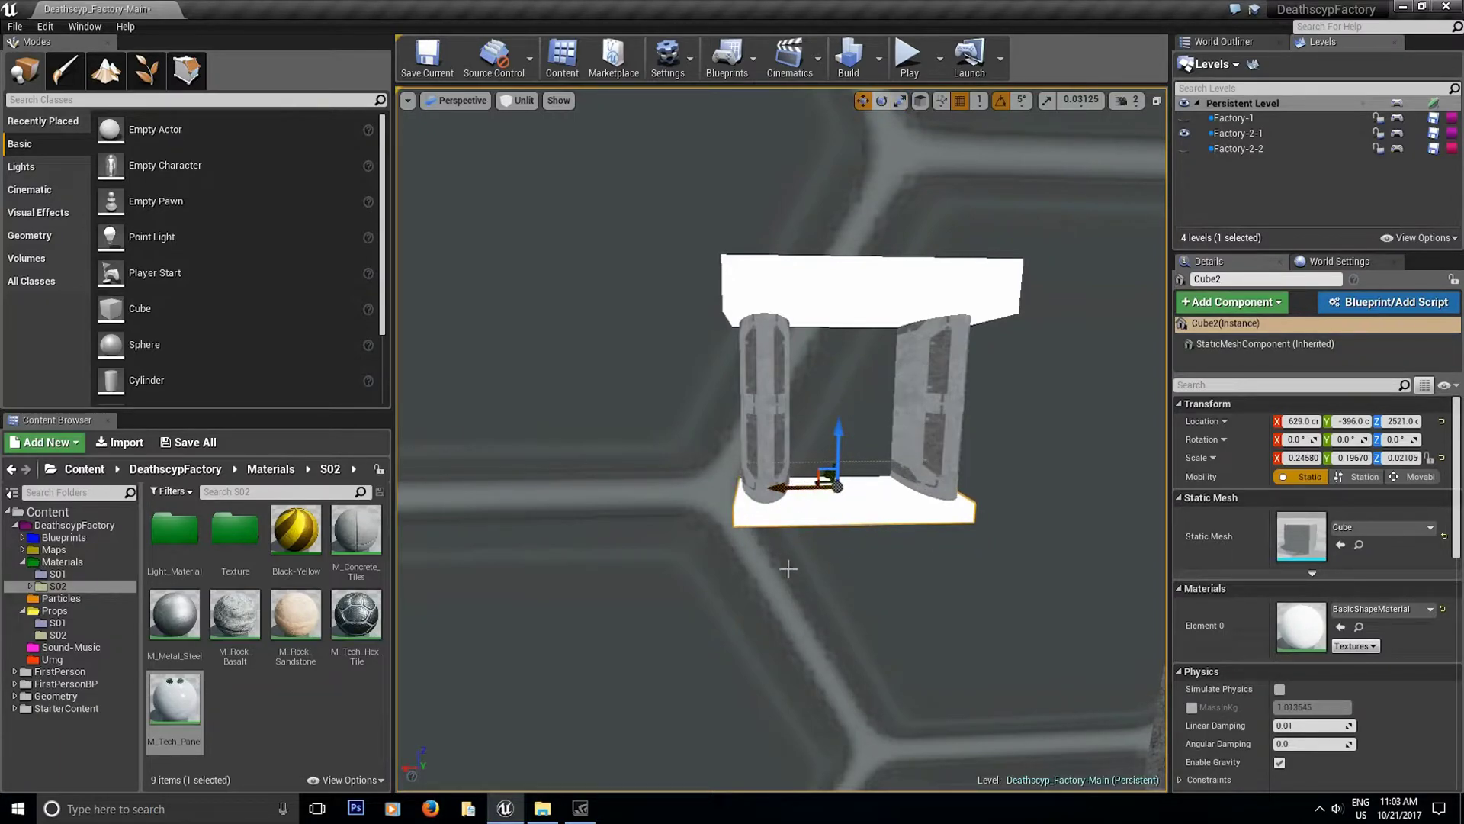
pyautogui.keyDown('alt'); pyautogui.moveTo(775, 569); pyautogui.dragTo(908, 580); pyautogui.keyUp('alt')
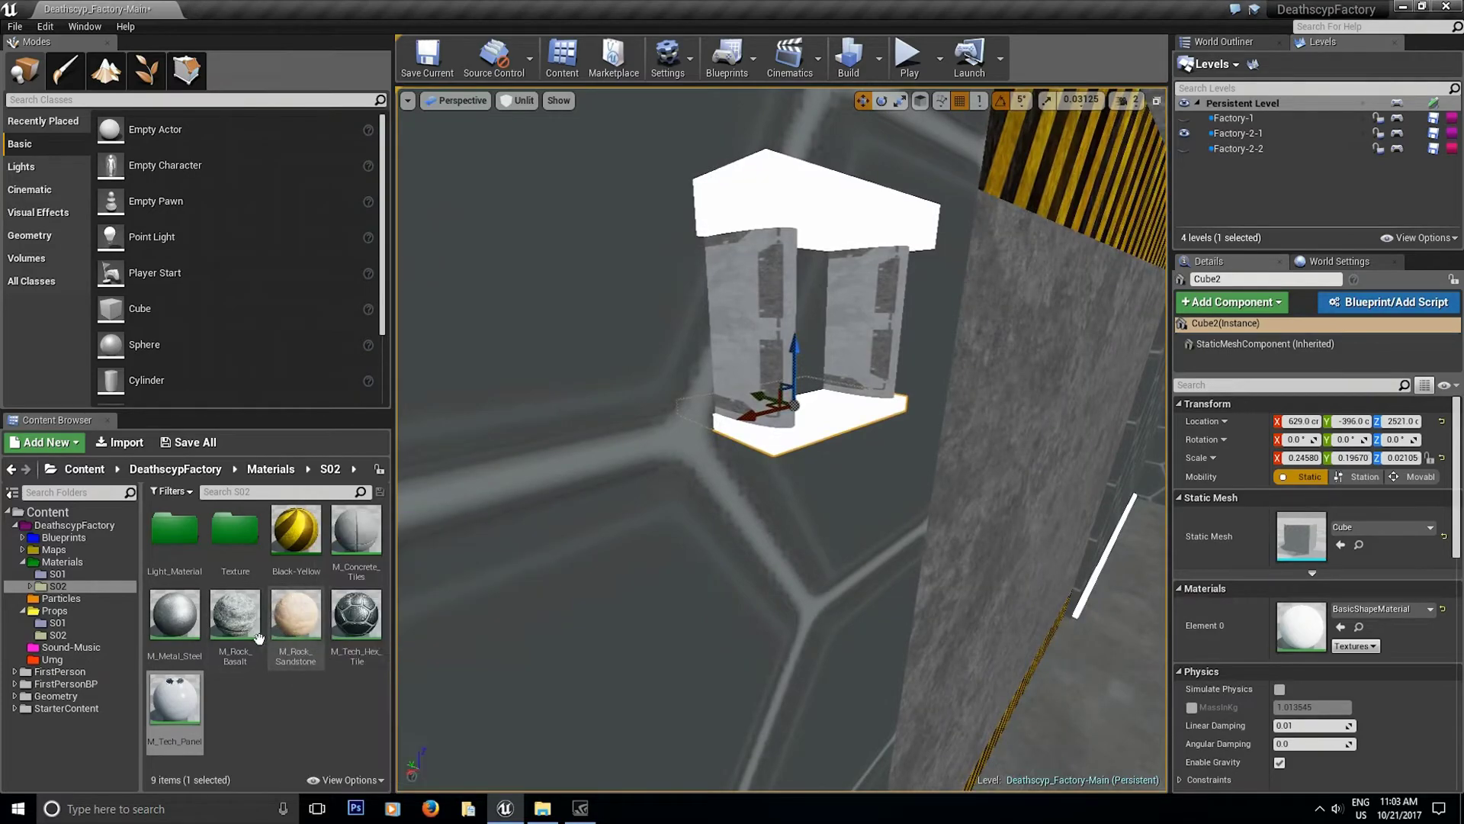
# - Place a cone beneath the lower slab and set its scale to 0.1 on all axes
pyautogui.scroll(-2, 149, 351)
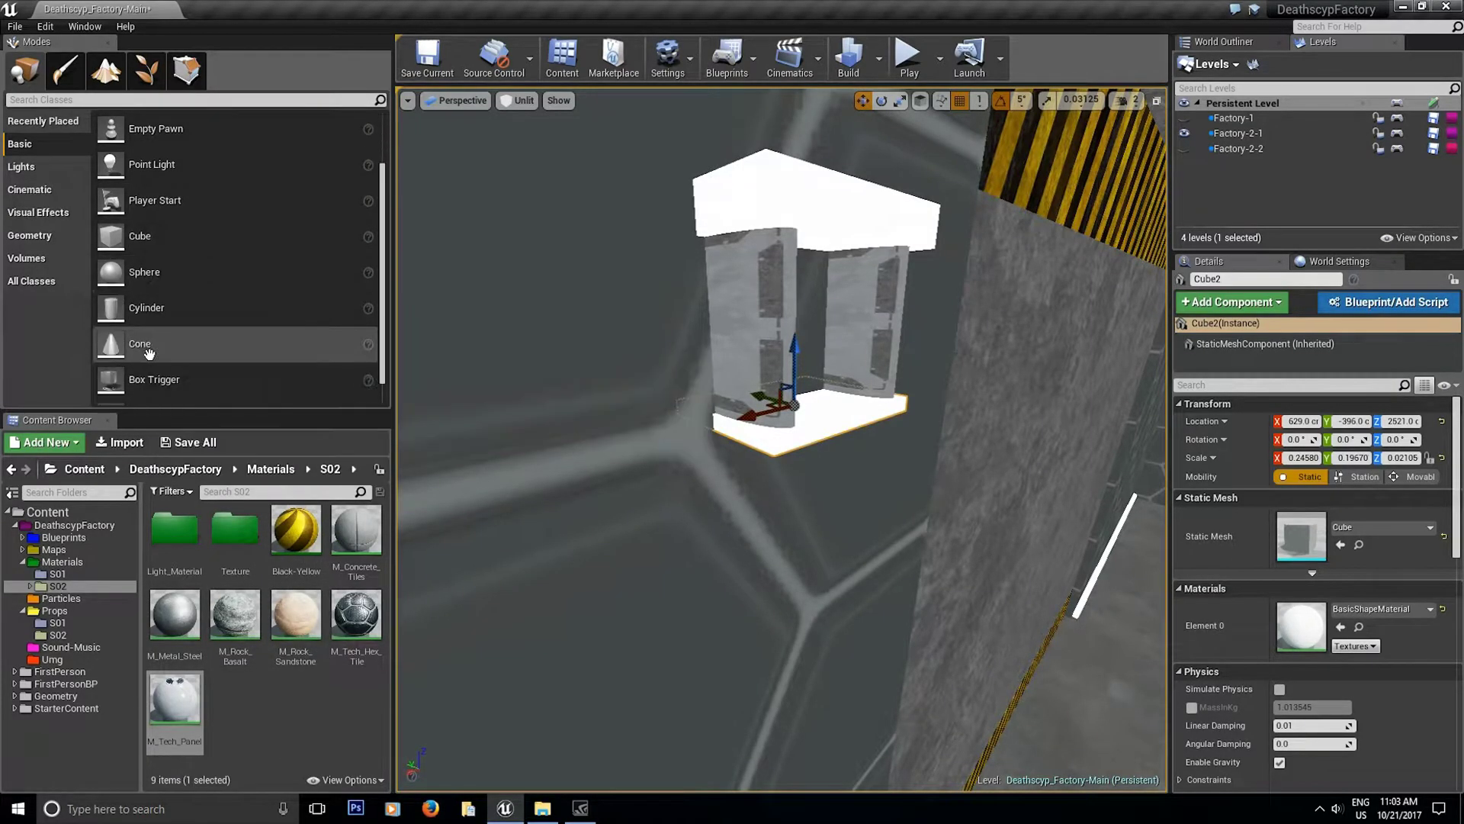
pyautogui.moveTo(149, 353); pyautogui.dragTo(862, 452)
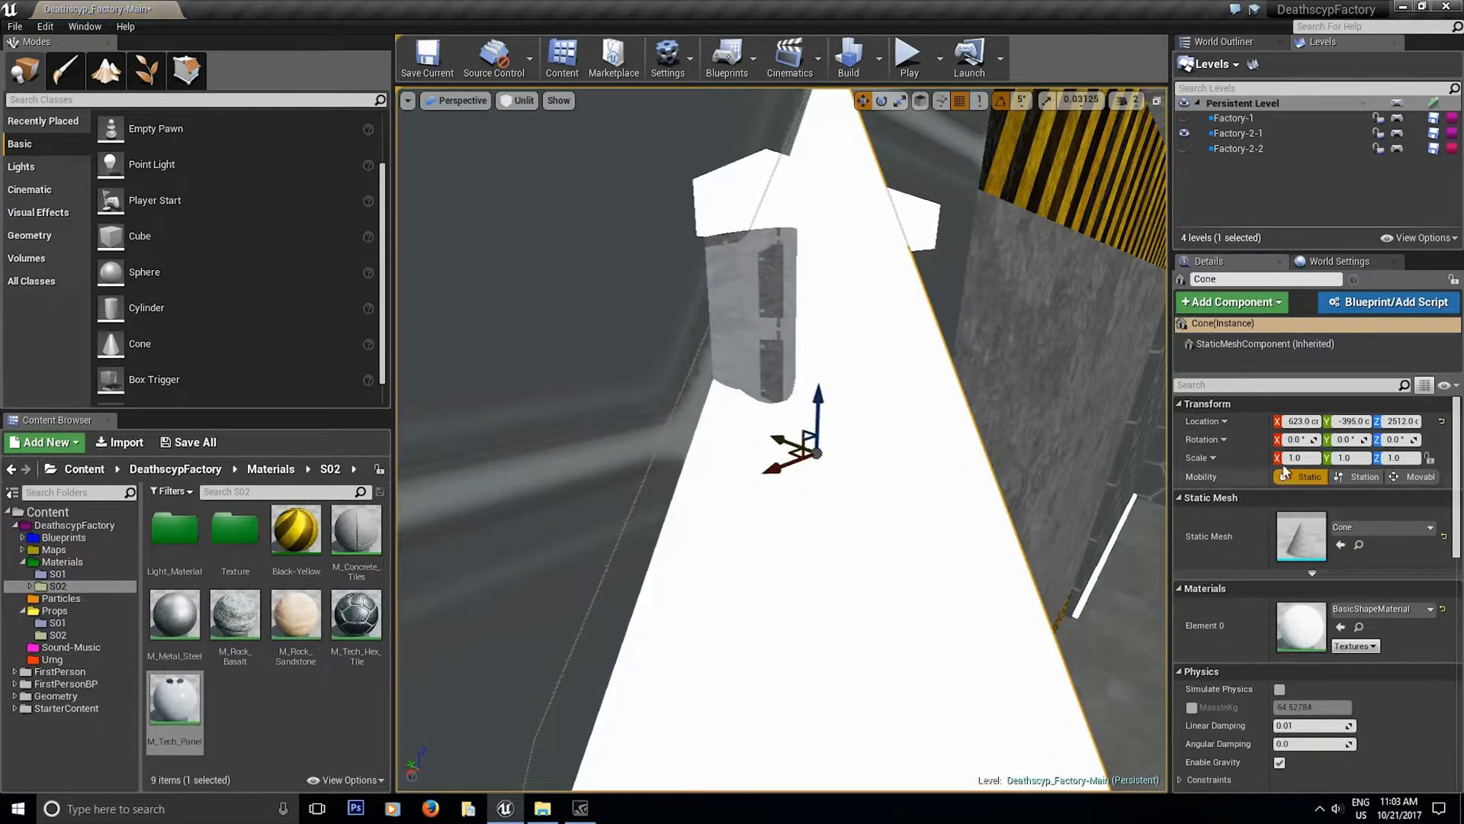
pyautogui.click(1317, 457)
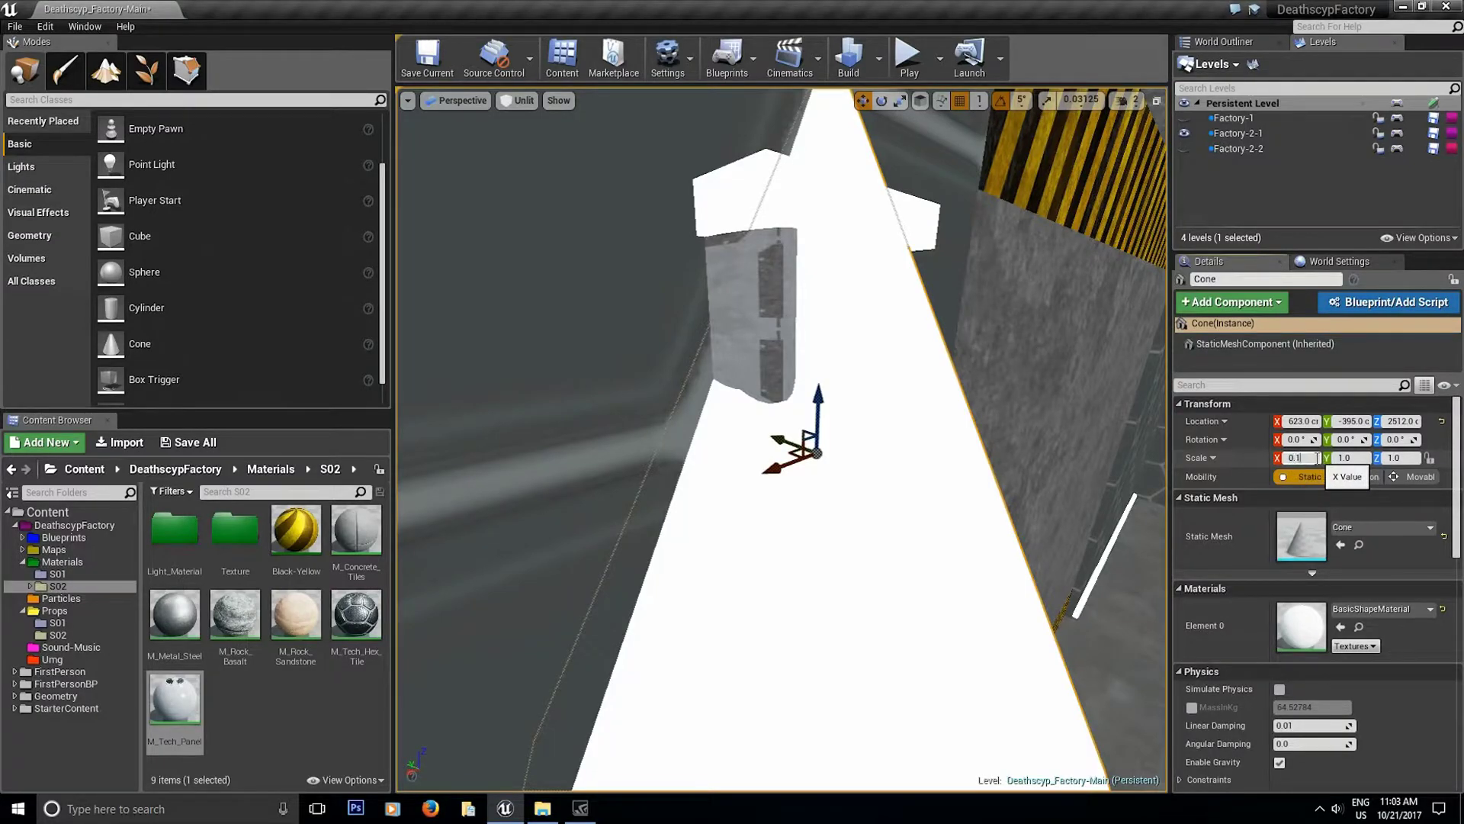
pyautogui.click(1342, 458)
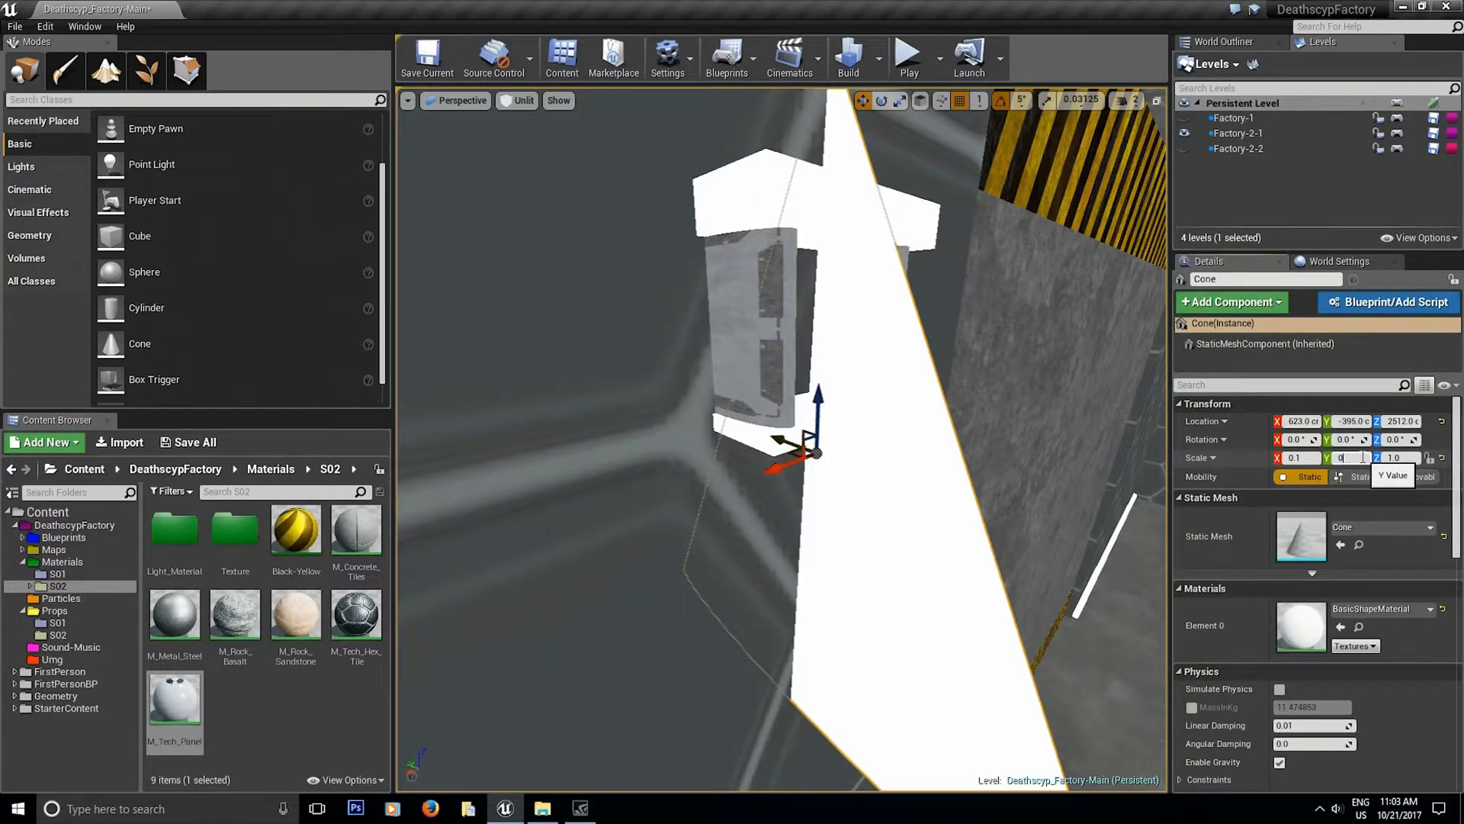
pyautogui.press('Return')
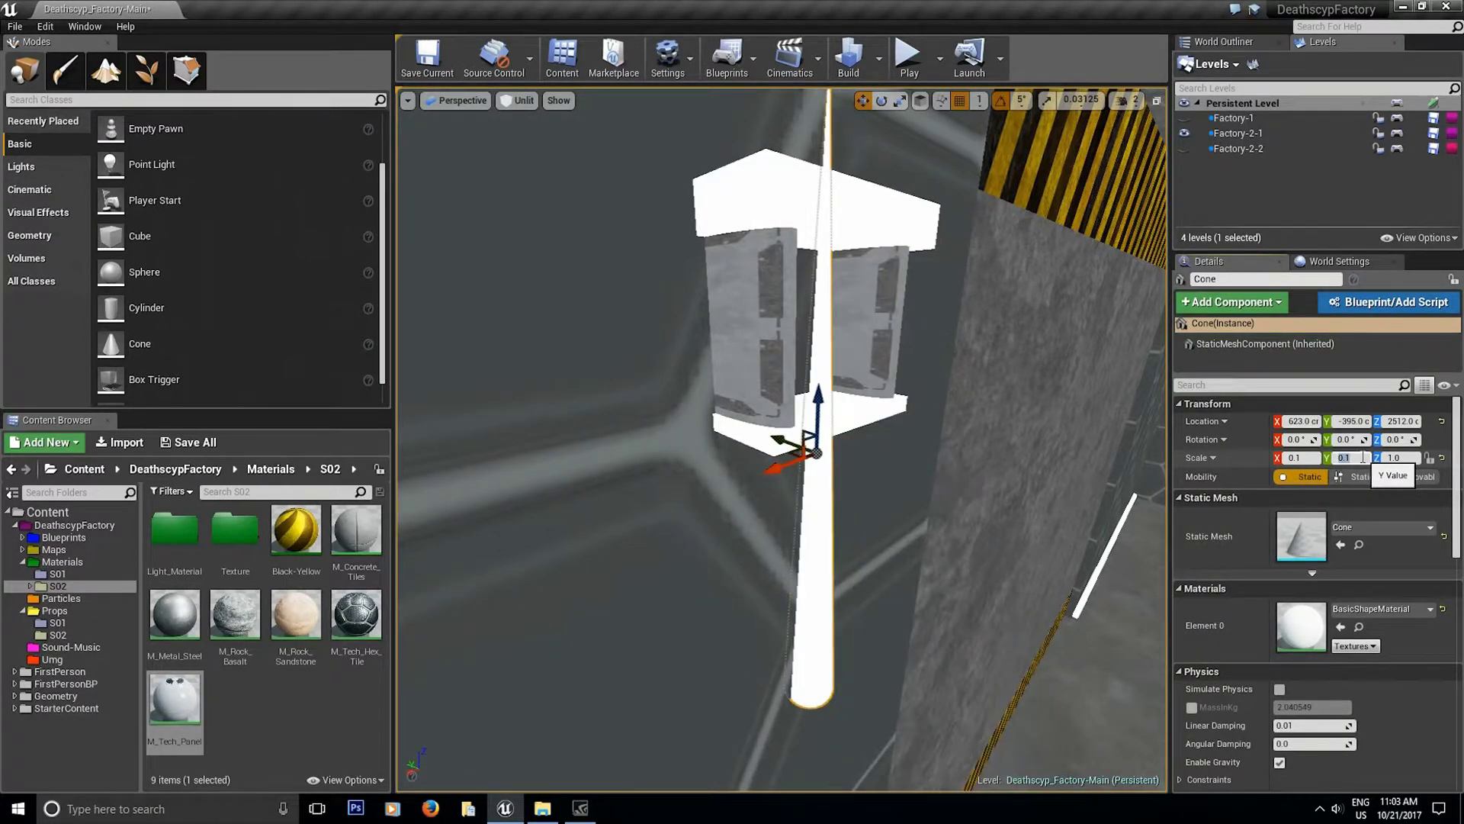
pyautogui.click(1413, 459)
pyautogui.write('0.1')
pyautogui.press('Return')
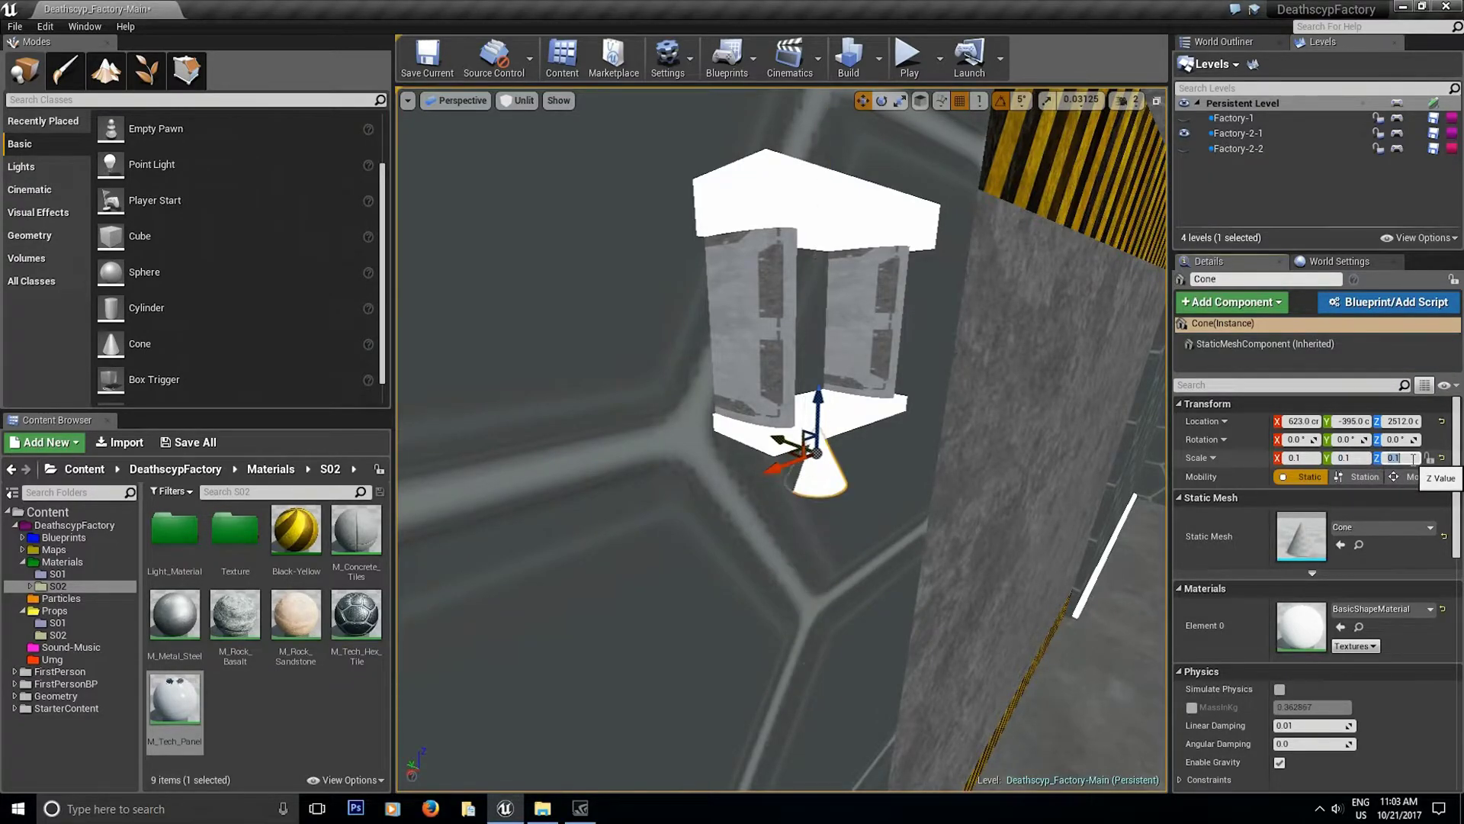
# - Rotate the cone upside down and centre it under the lower slab at X 628
pyautogui.moveTo(900, 444)
pyautogui.mouseDown(button='right')
pyautogui.moveTo(824, 444)
pyautogui.moveTo(902, 445)
pyautogui.mouseUp(button='right')
pyautogui.press('space')
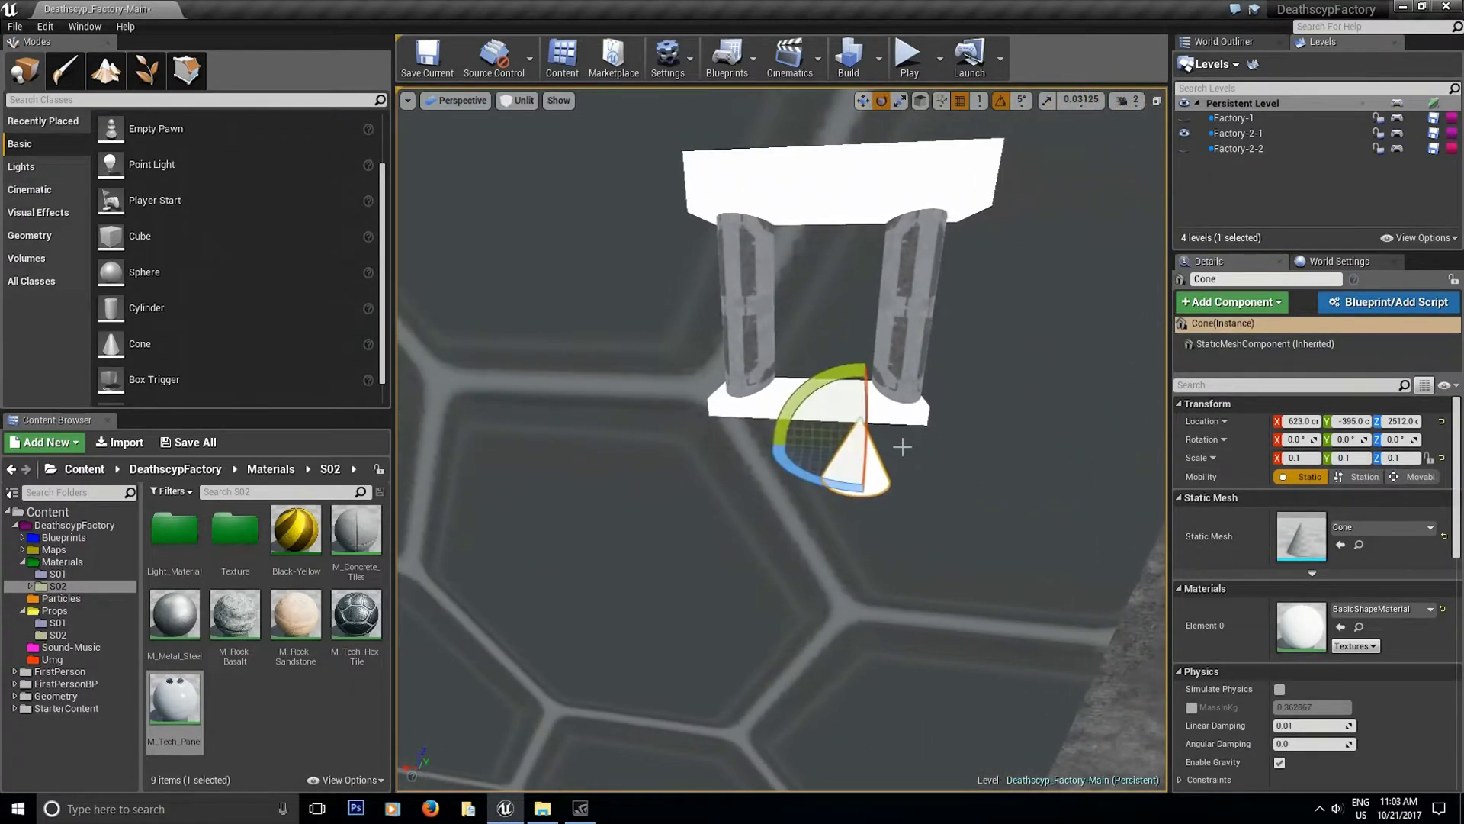
pyautogui.press('space')
pyautogui.press('e')
pyautogui.moveTo(835, 431); pyautogui.dragTo(762, 538)
pyautogui.press('w')
pyautogui.moveTo(909, 449); pyautogui.dragTo(877, 448)
# - Enlarge the cone to a scale of about X 0.289, Y 0.387, Z 0.271 and lower it to Z 2508
pyautogui.moveTo(861, 489); pyautogui.dragTo(953, 481, button='right')
pyautogui.press('e')
pyautogui.press('r')
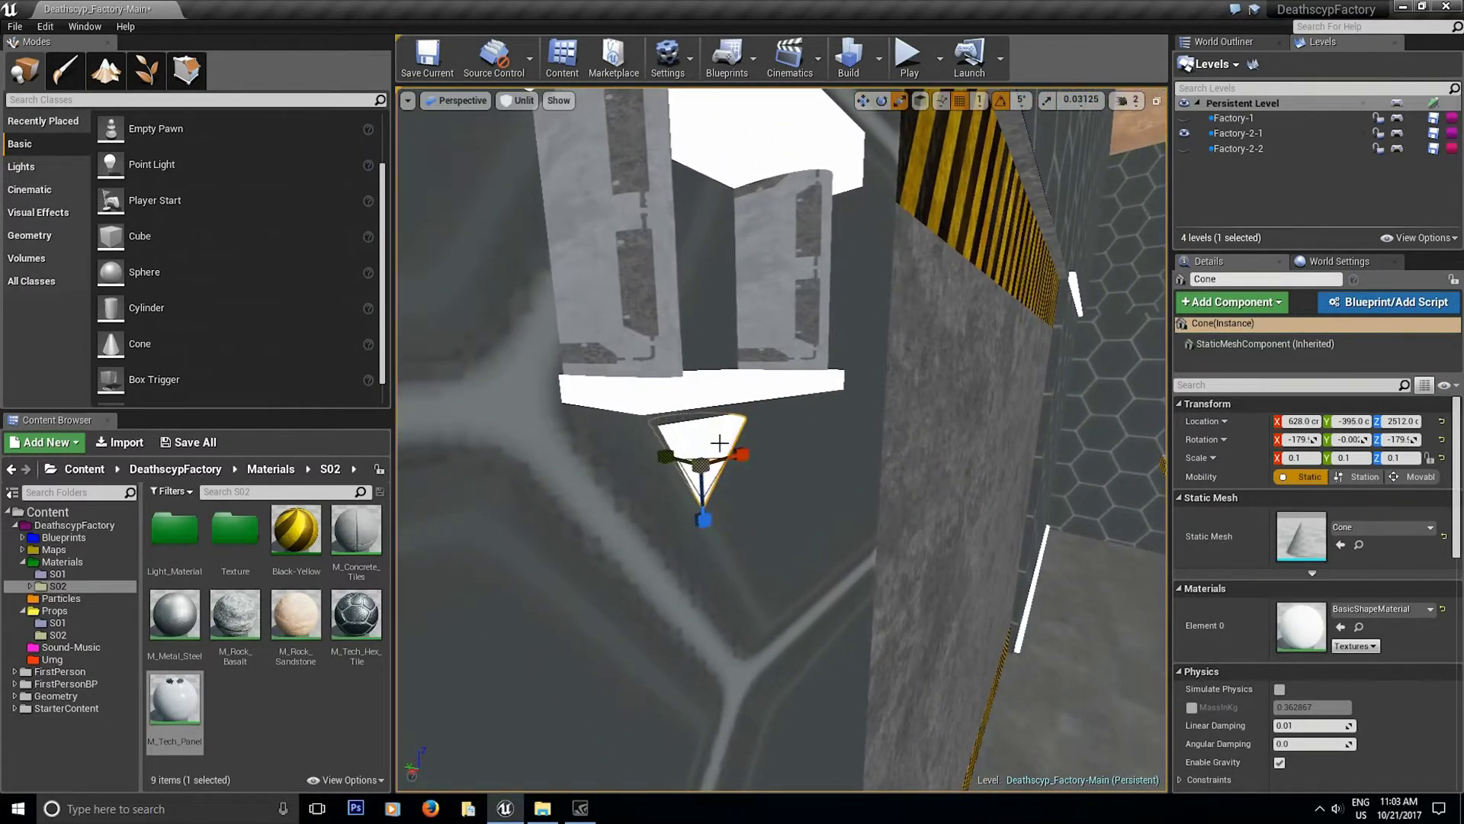
pyautogui.moveTo(704, 514); pyautogui.dragTo(705, 538)
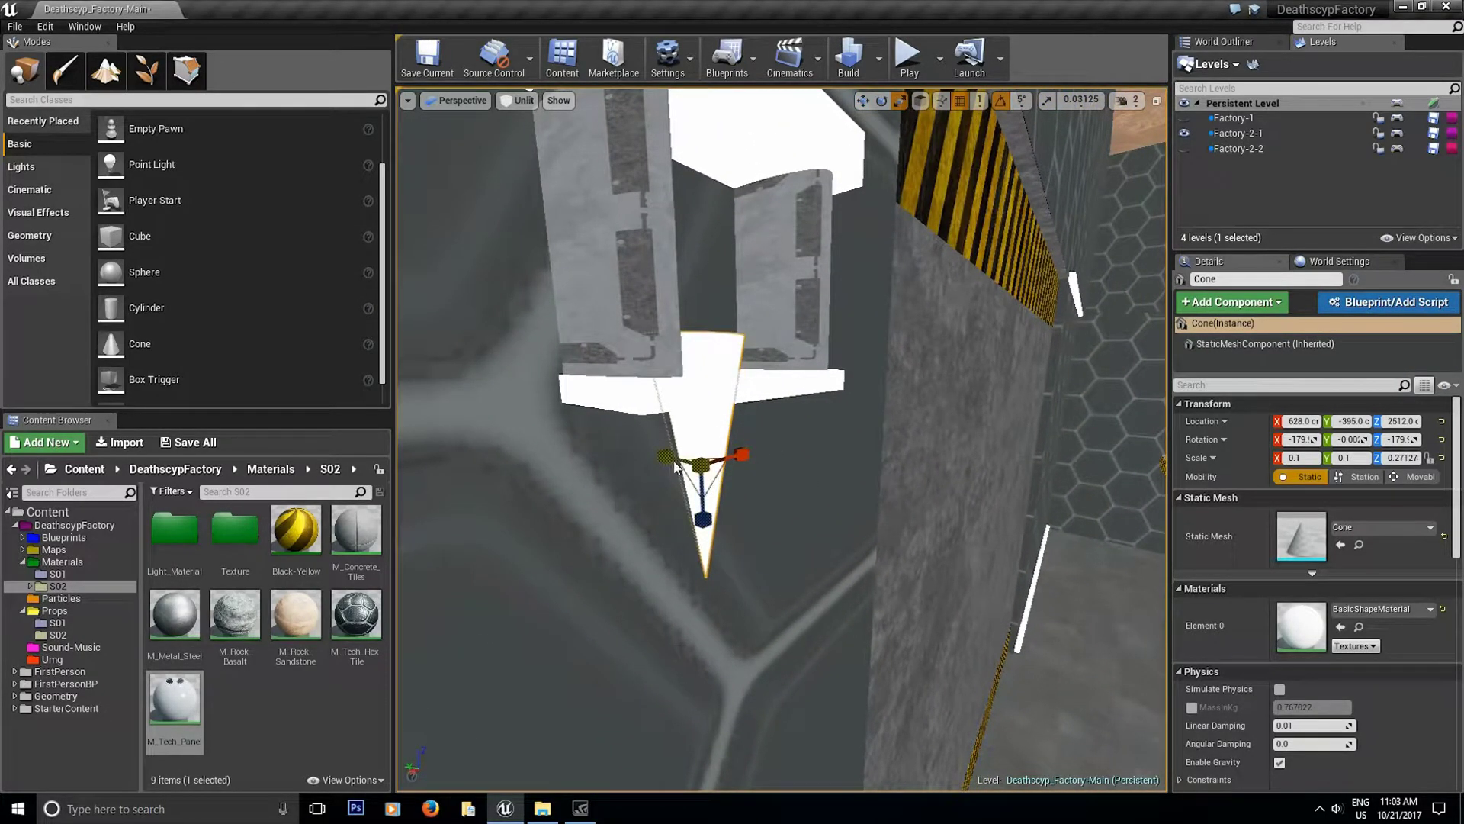
pyautogui.moveTo(675, 467); pyautogui.dragTo(706, 537)
pyautogui.moveTo(707, 537); pyautogui.dragTo(755, 529, button='right')
pyautogui.press('space')
pyautogui.press('space')
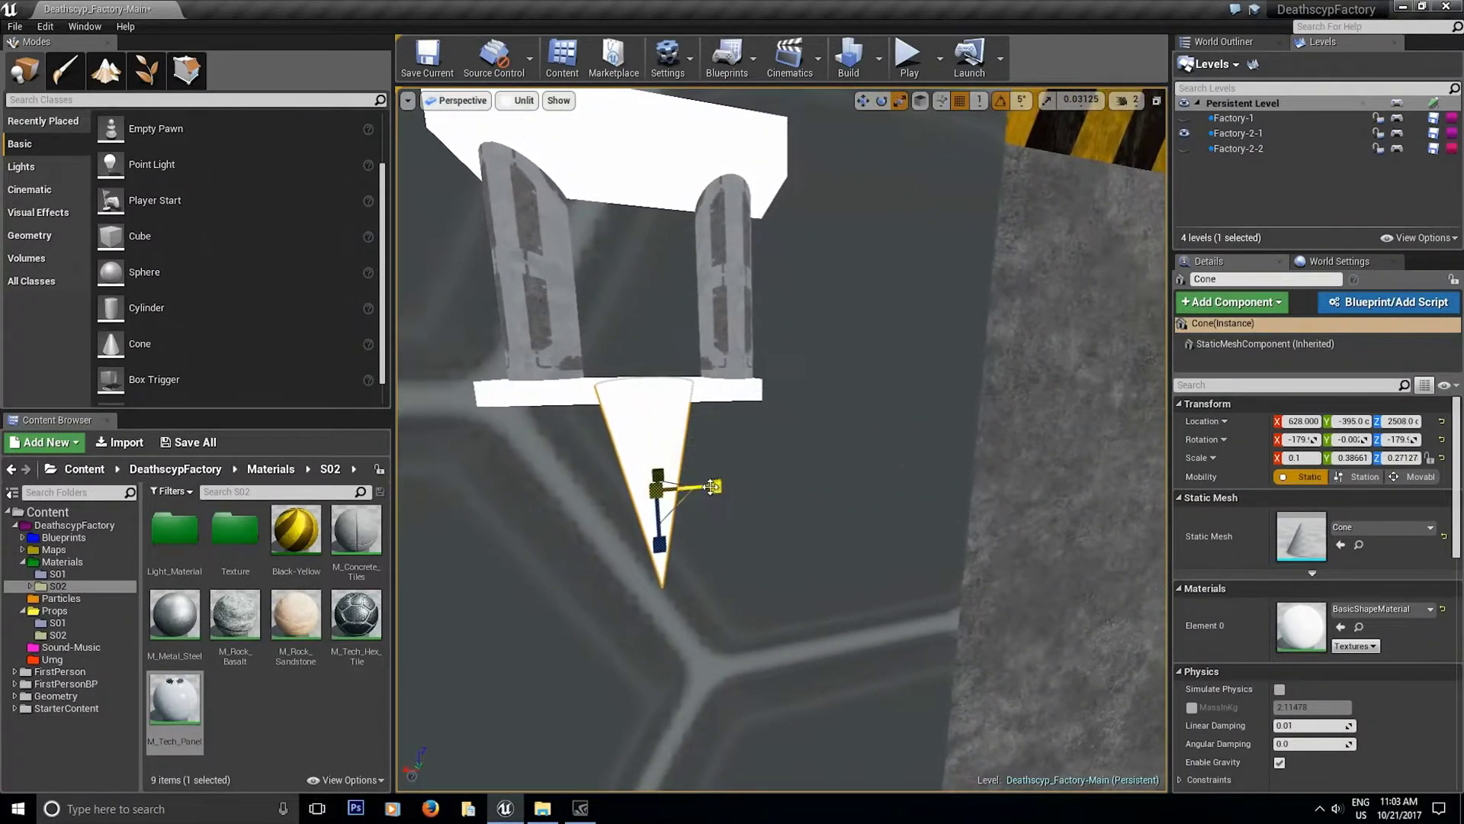
pyautogui.moveTo(710, 486); pyautogui.dragTo(734, 485)
pyautogui.moveTo(734, 486); pyautogui.dragTo(811, 521, button='right')
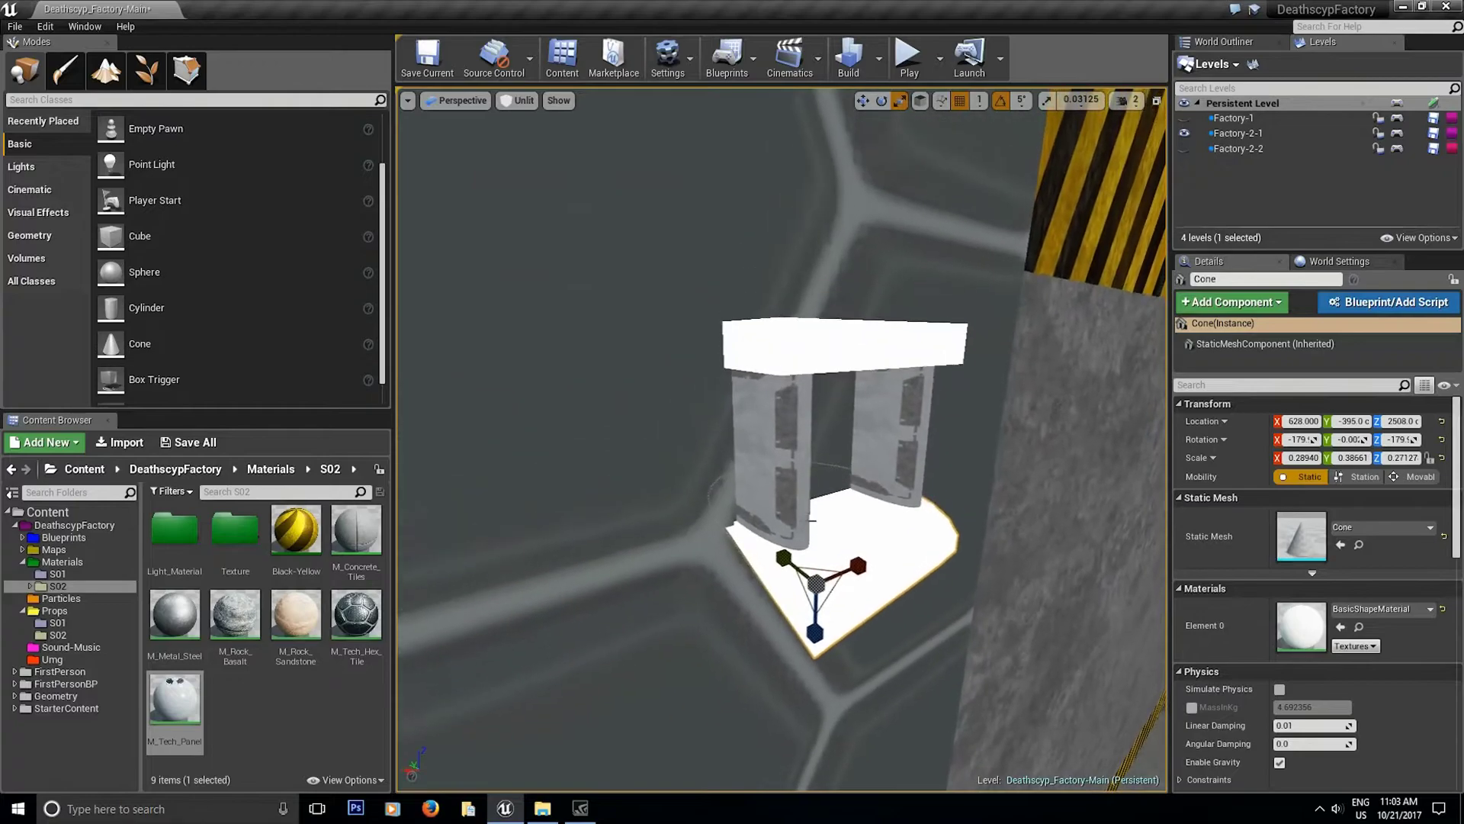
# - Push the inverted cone into the wall to Y -391, keeping its wide end against the lower slab
pyautogui.press('w')
pyautogui.moveTo(816, 614); pyautogui.dragTo(816, 633)
pyautogui.moveTo(816, 633); pyautogui.dragTo(838, 612, button='right')
pyautogui.press('w')
pyautogui.moveTo(516, 698); pyautogui.dragTo(458, 668)
pyautogui.moveTo(558, 662); pyautogui.dragTo(457, 626, button='right')
pyautogui.press('w')
pyautogui.moveTo(670, 719); pyautogui.dragTo(732, 698, button='right')
pyautogui.press('e')
pyautogui.press('w')
pyautogui.moveTo(597, 697); pyautogui.dragTo(596, 654)
# - Narrow the cone to a scale of about X 0.209, Y 0.275 so it fits under the lower slab
pyautogui.press('r')
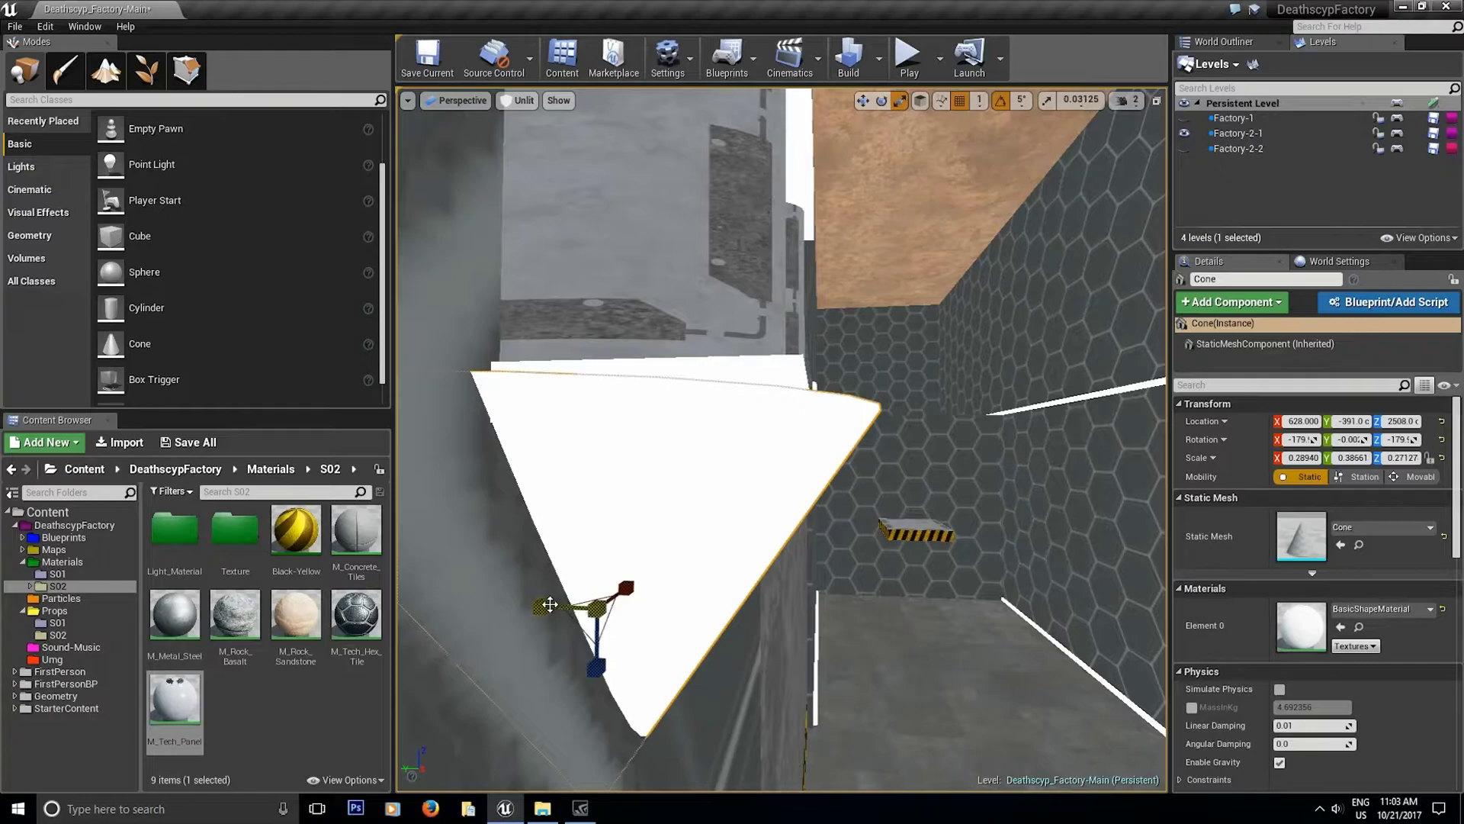
pyautogui.moveTo(550, 604); pyautogui.dragTo(686, 617)
pyautogui.moveTo(852, 627); pyautogui.dragTo(888, 605, button='right')
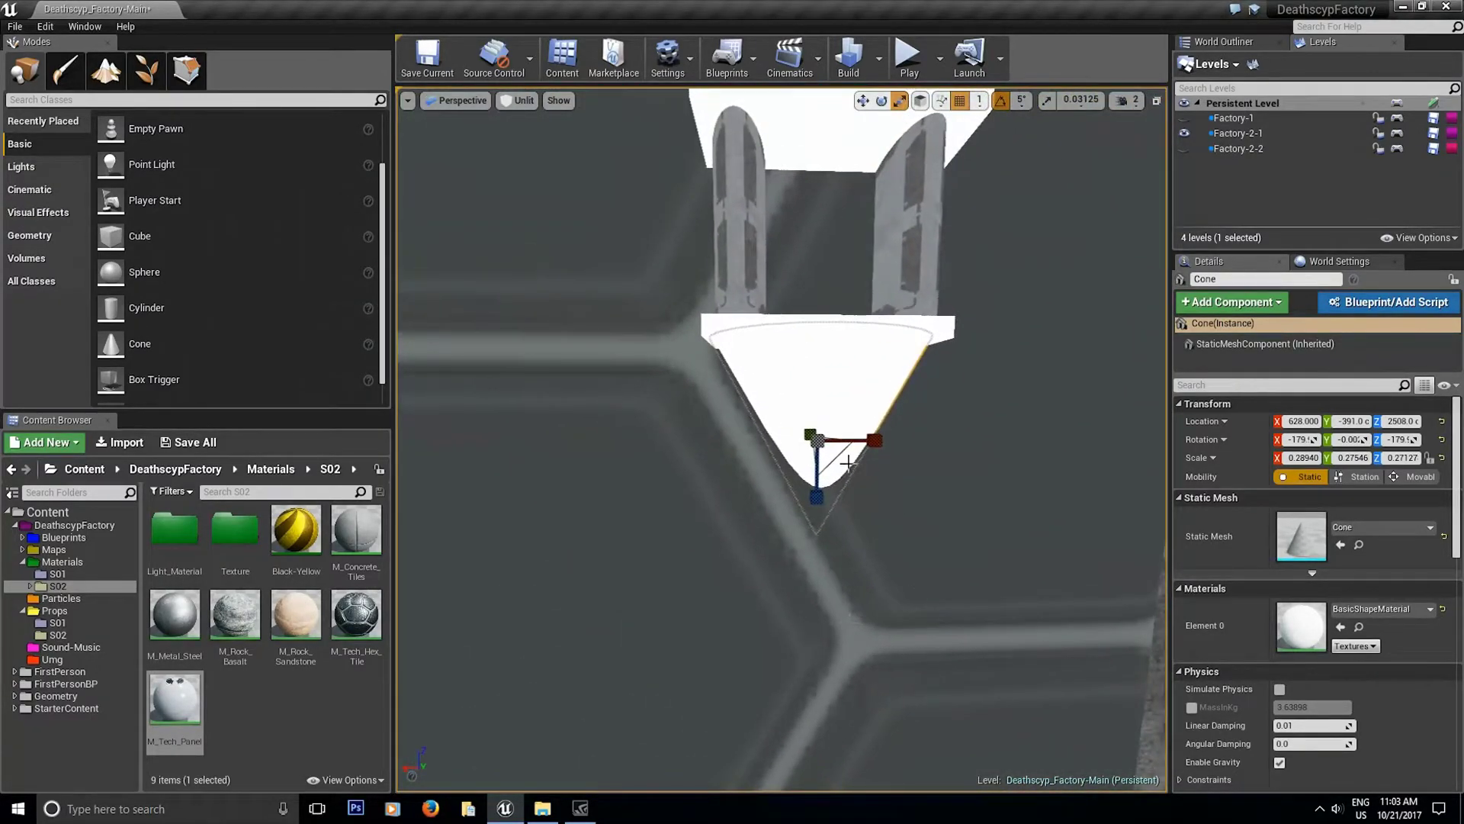
pyautogui.moveTo(871, 444); pyautogui.dragTo(725, 546)
# - Apply M_Metal_Steel to the lower and upper slabs and M_Rock_Sandstone to the cone
pyautogui.moveTo(175, 614); pyautogui.dragTo(598, 397)
pyautogui.moveTo(184, 616); pyautogui.dragTo(633, 217)
pyautogui.moveTo(296, 613); pyautogui.dragTo(704, 425)
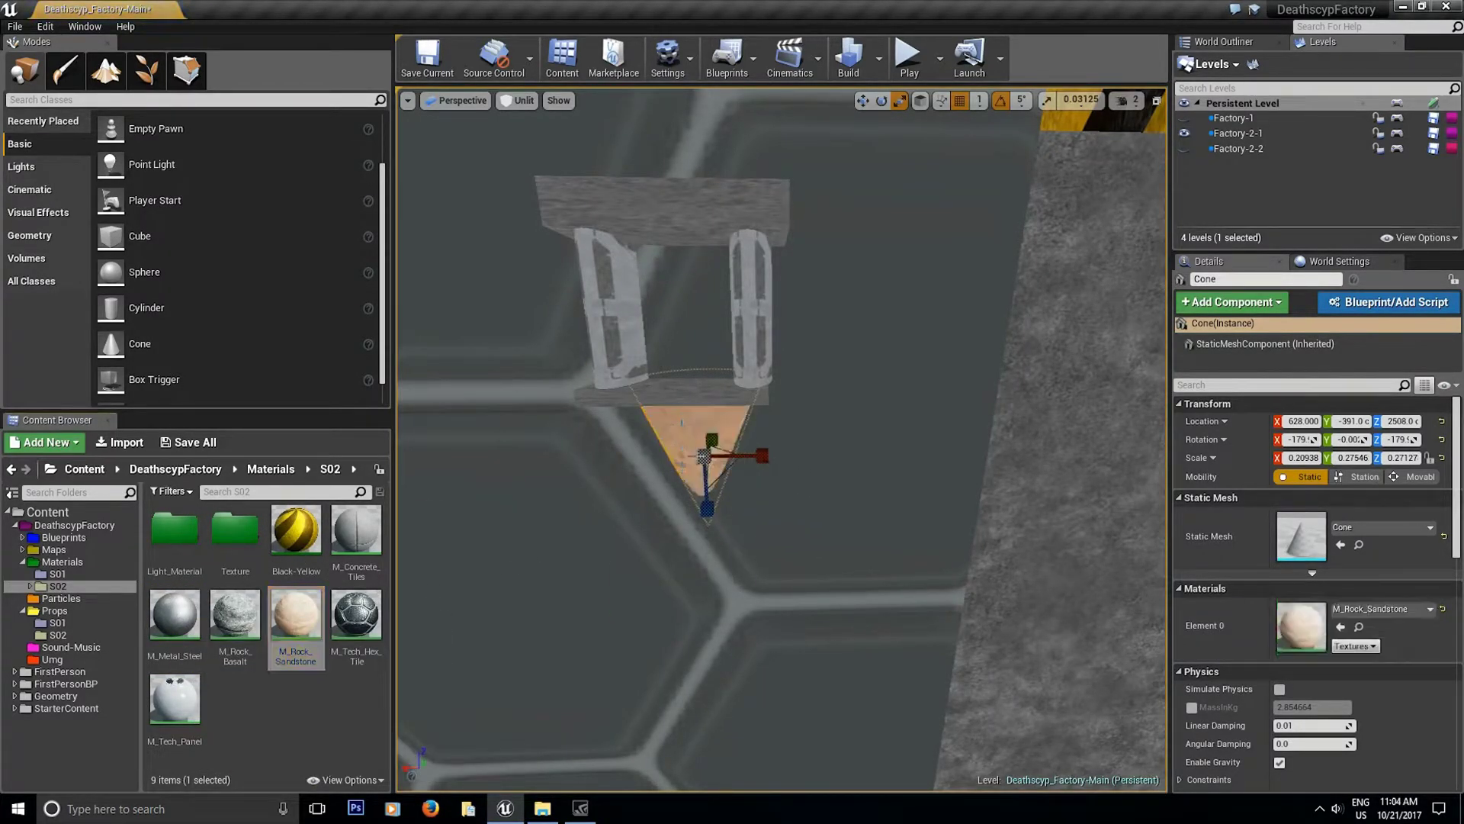
pyautogui.keyDown('alt'); pyautogui.moveTo(757, 358); pyautogui.dragTo(816, 320); pyautogui.keyUp('alt')
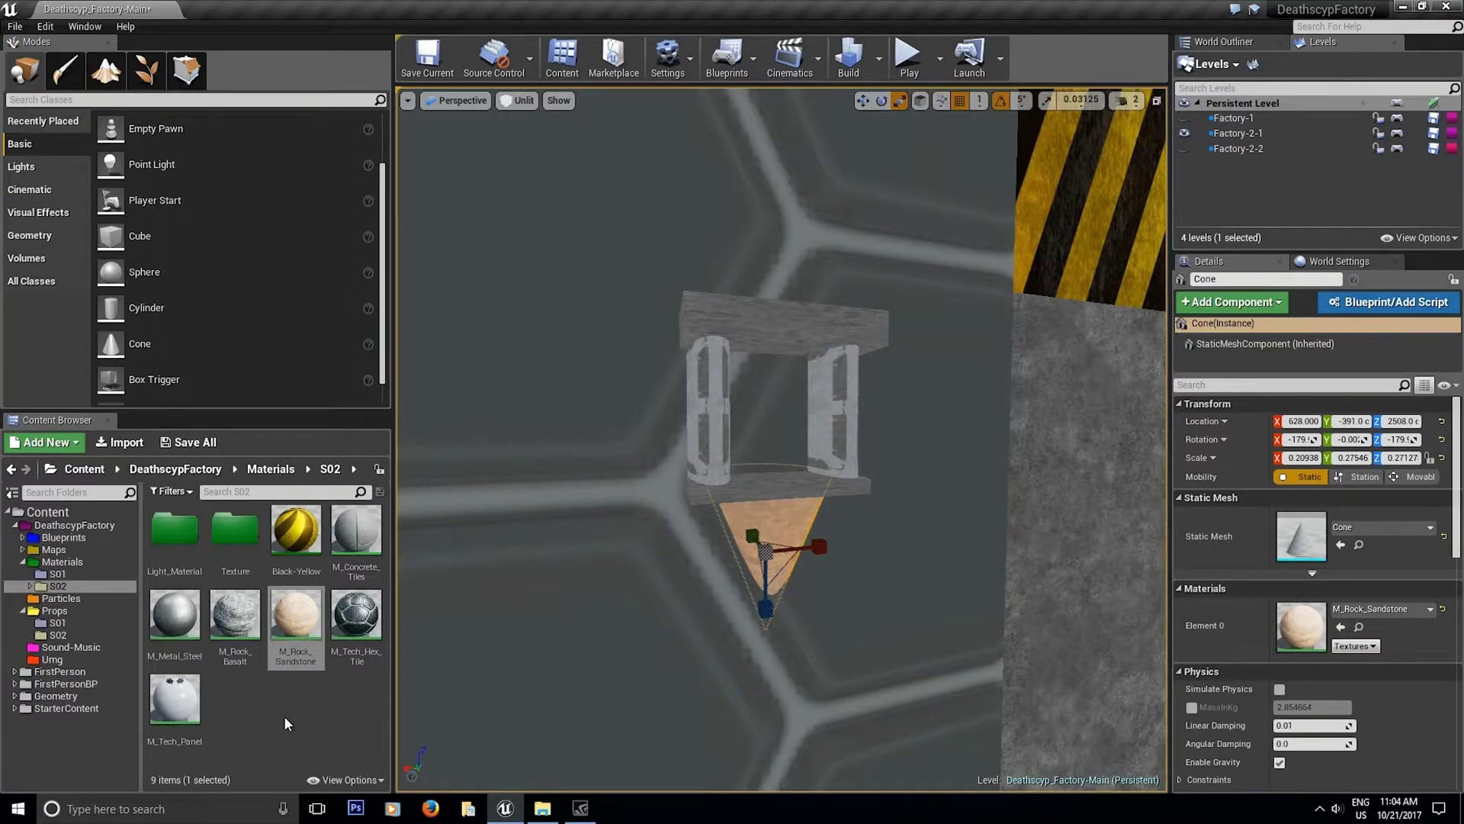
# - Create a new material named Metal-Black in the Materials/S02 folder
pyautogui.click(260, 711)
pyautogui.rightClick(230, 685)
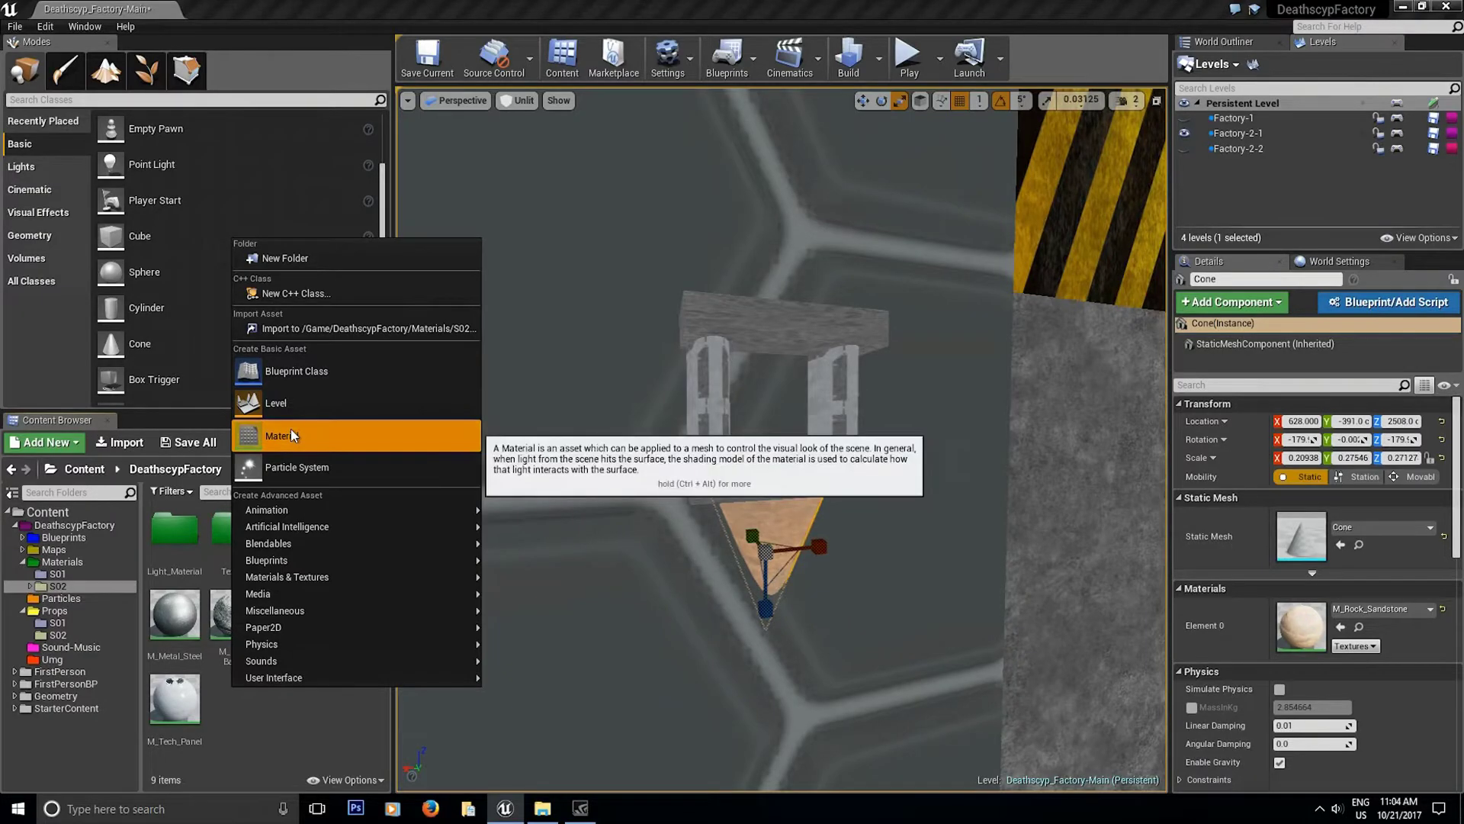
pyautogui.click(244, 706)
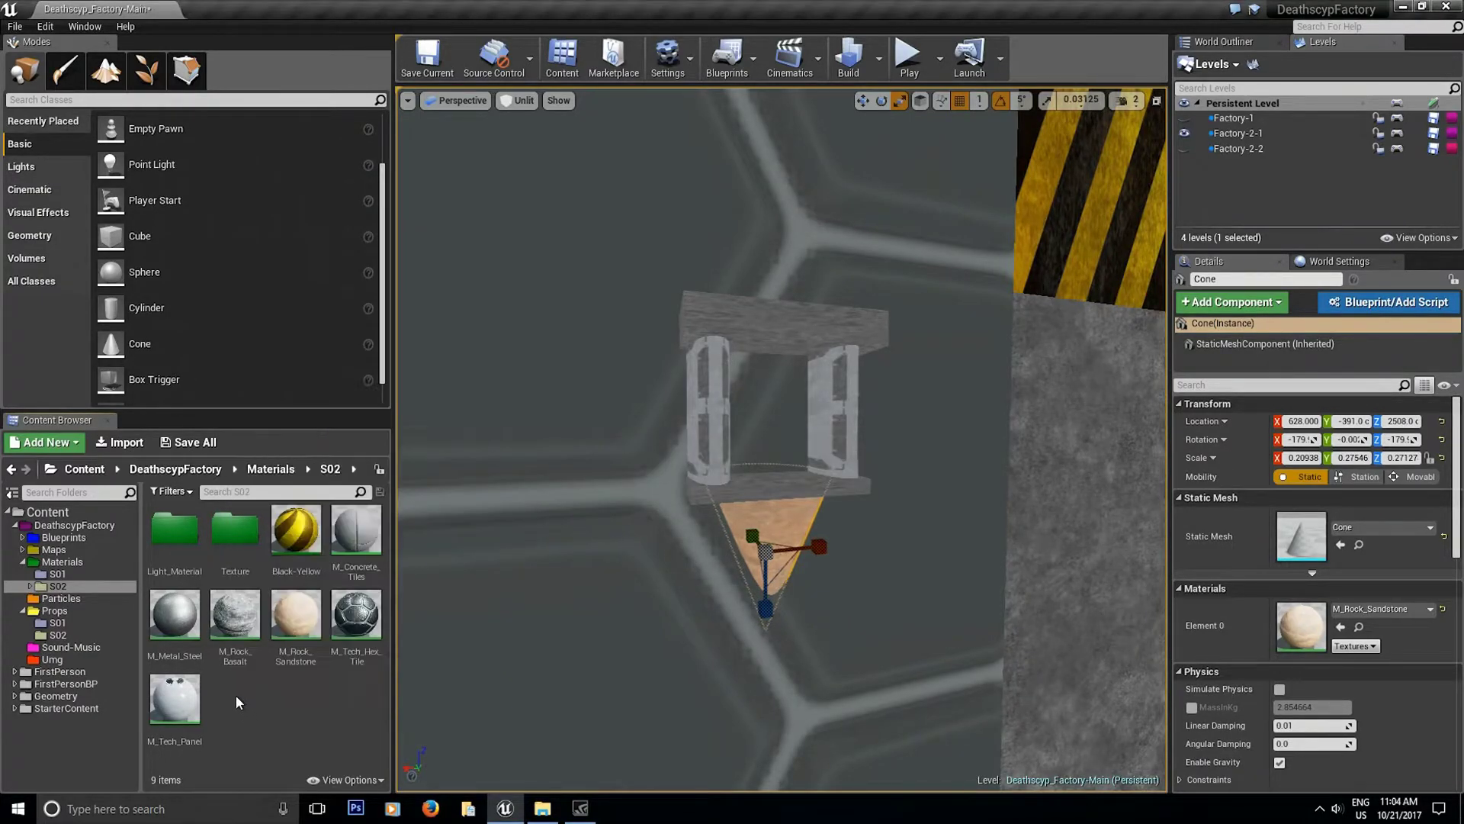
pyautogui.rightClick(235, 693)
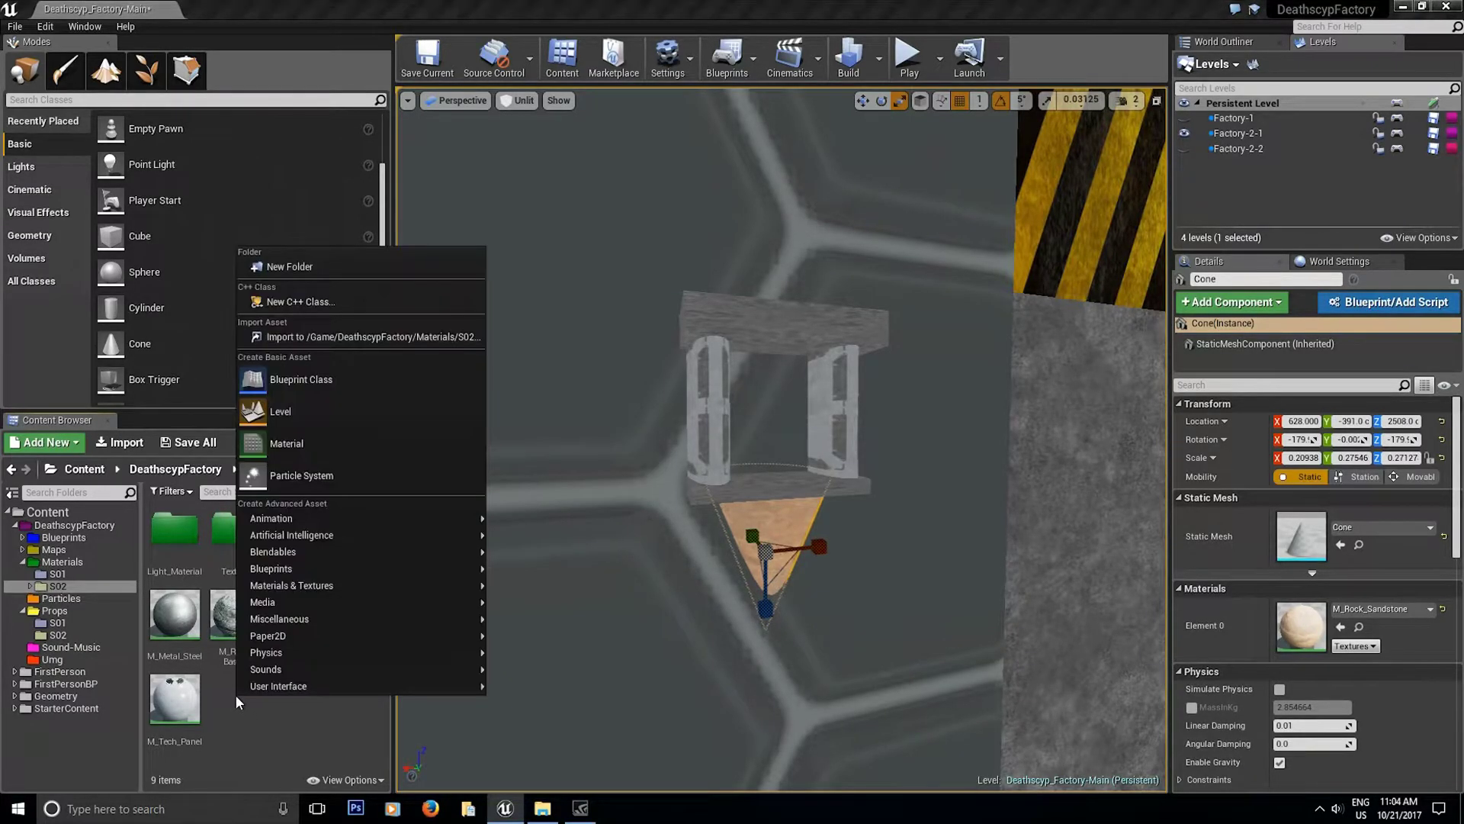
pyautogui.click(308, 461)
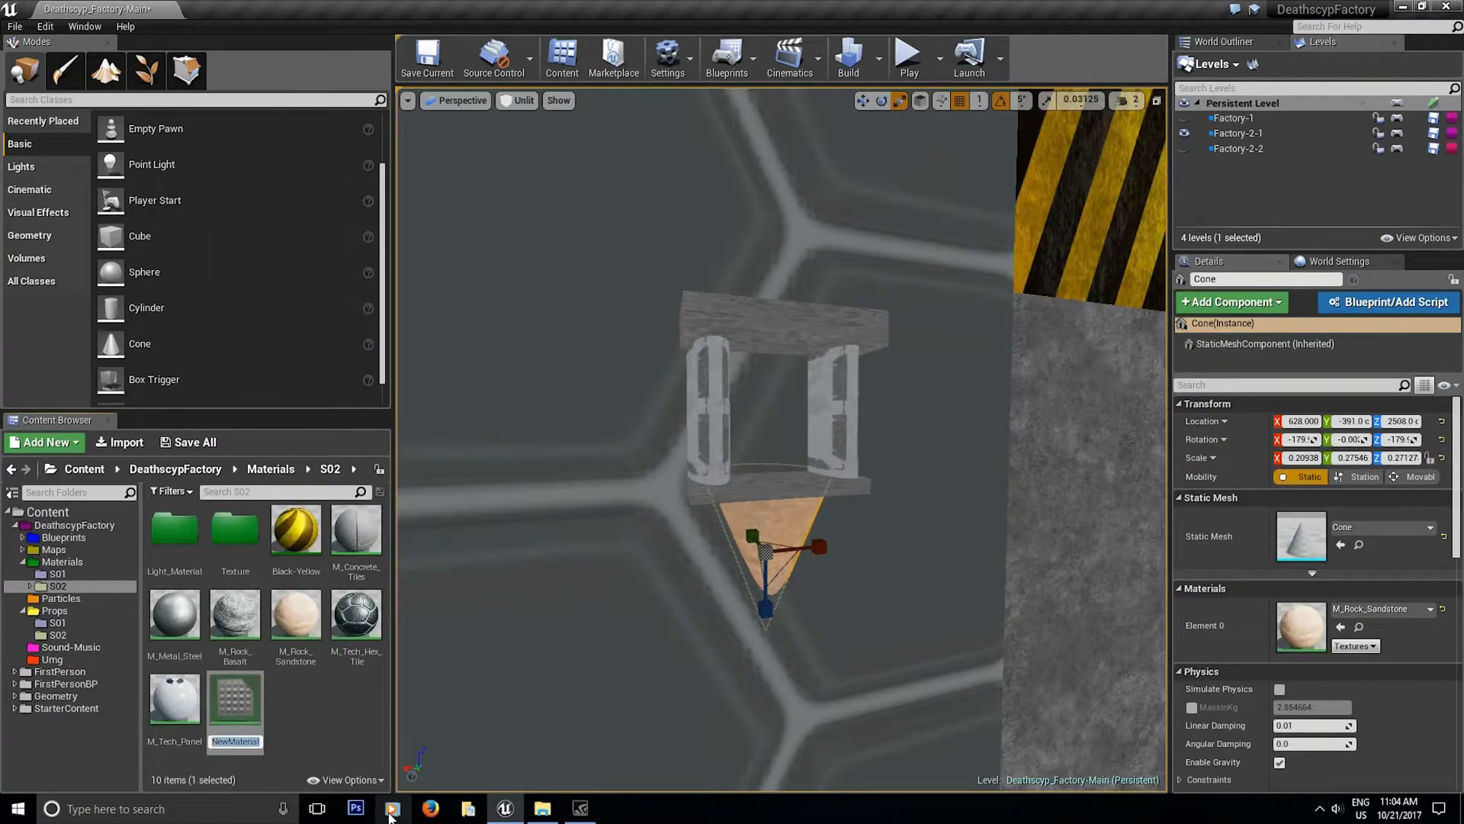
pyautogui.write('Metal-')
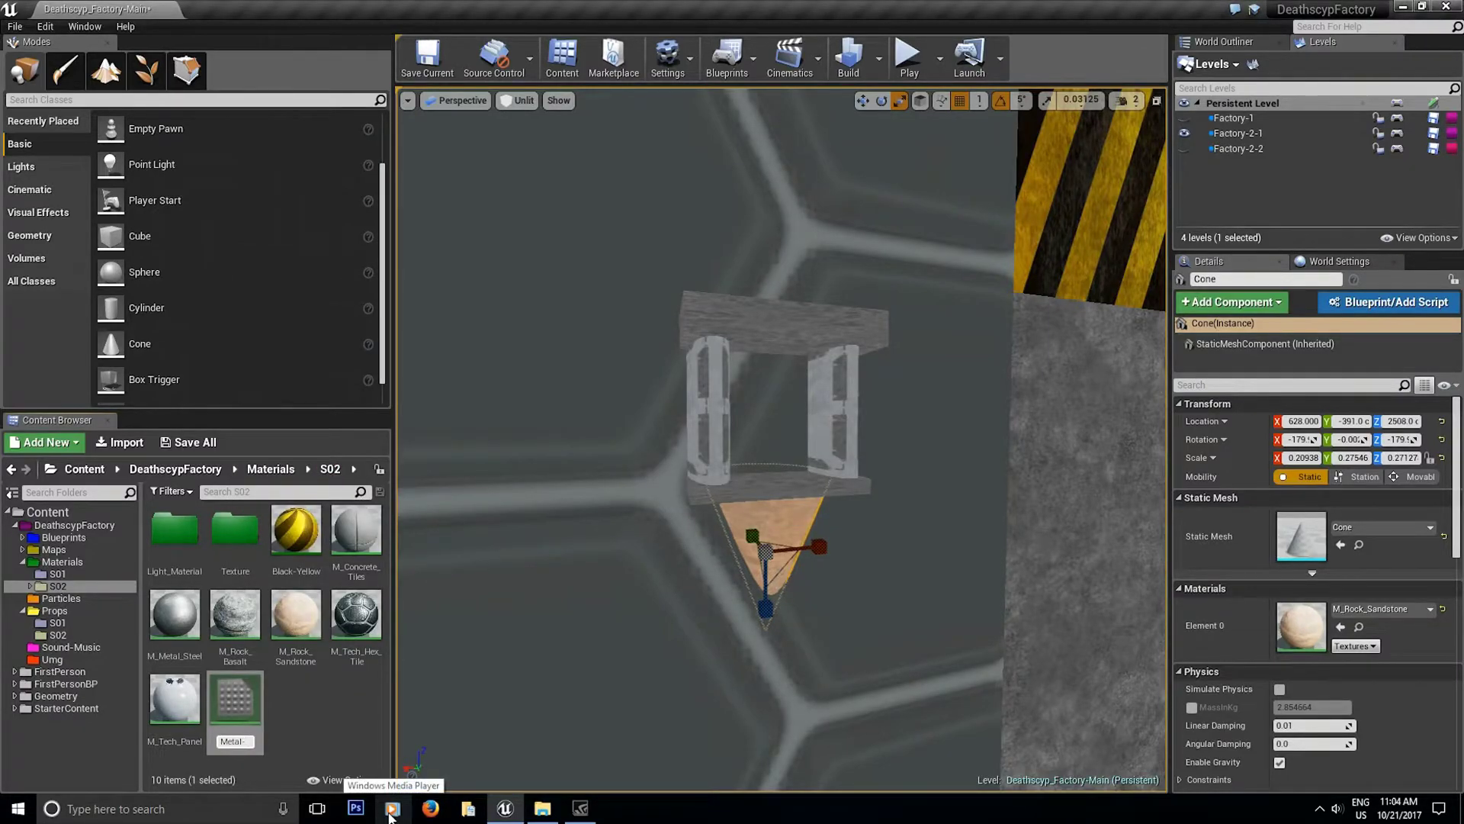
pyautogui.write('Black')
pyautogui.press('Return')
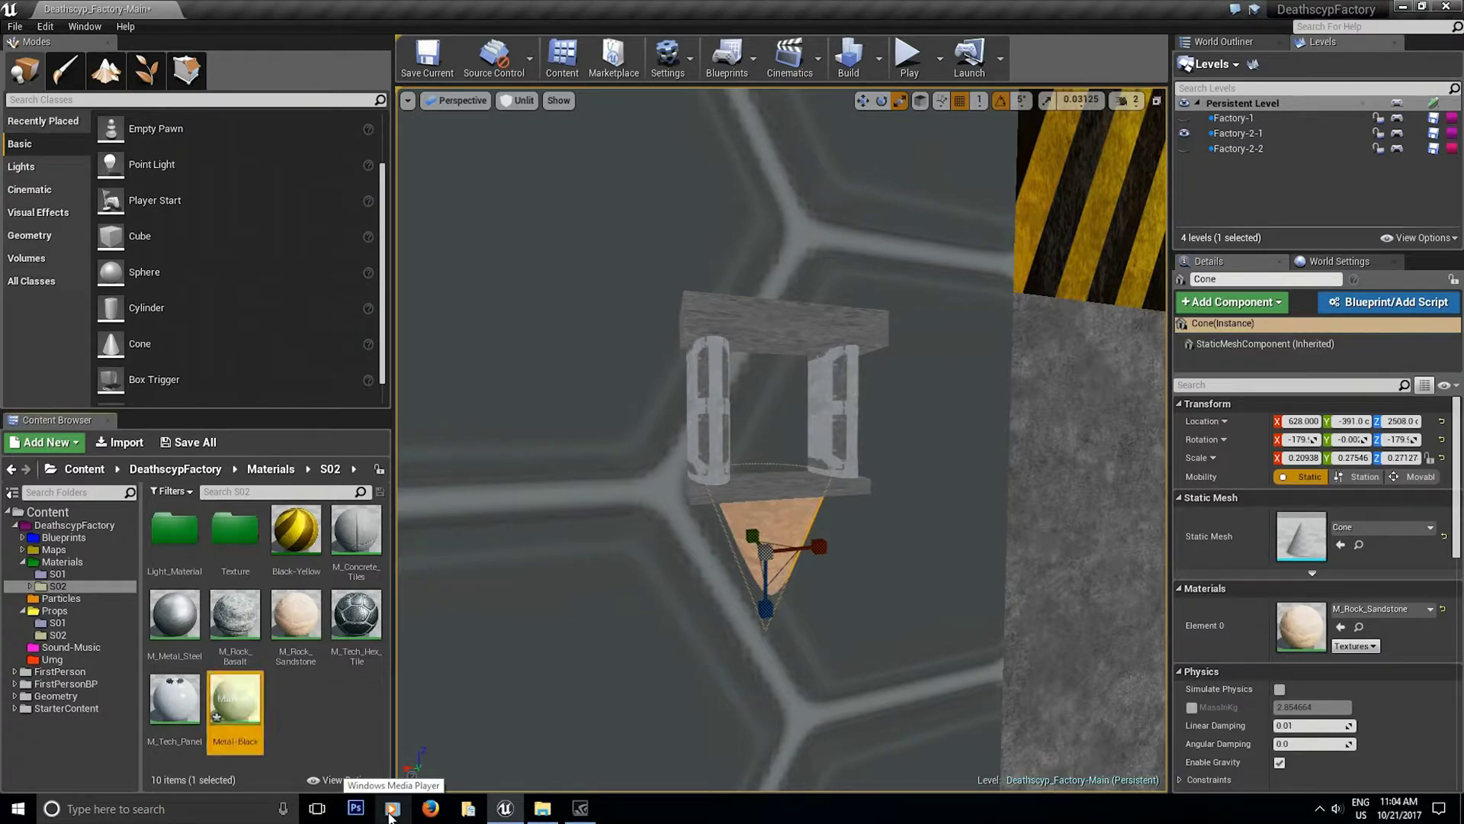
# - Open the Metal-Black material and connect a black Constant3Vector (0,0,0) to its Base Color
pyautogui.doubleClick(235, 696)
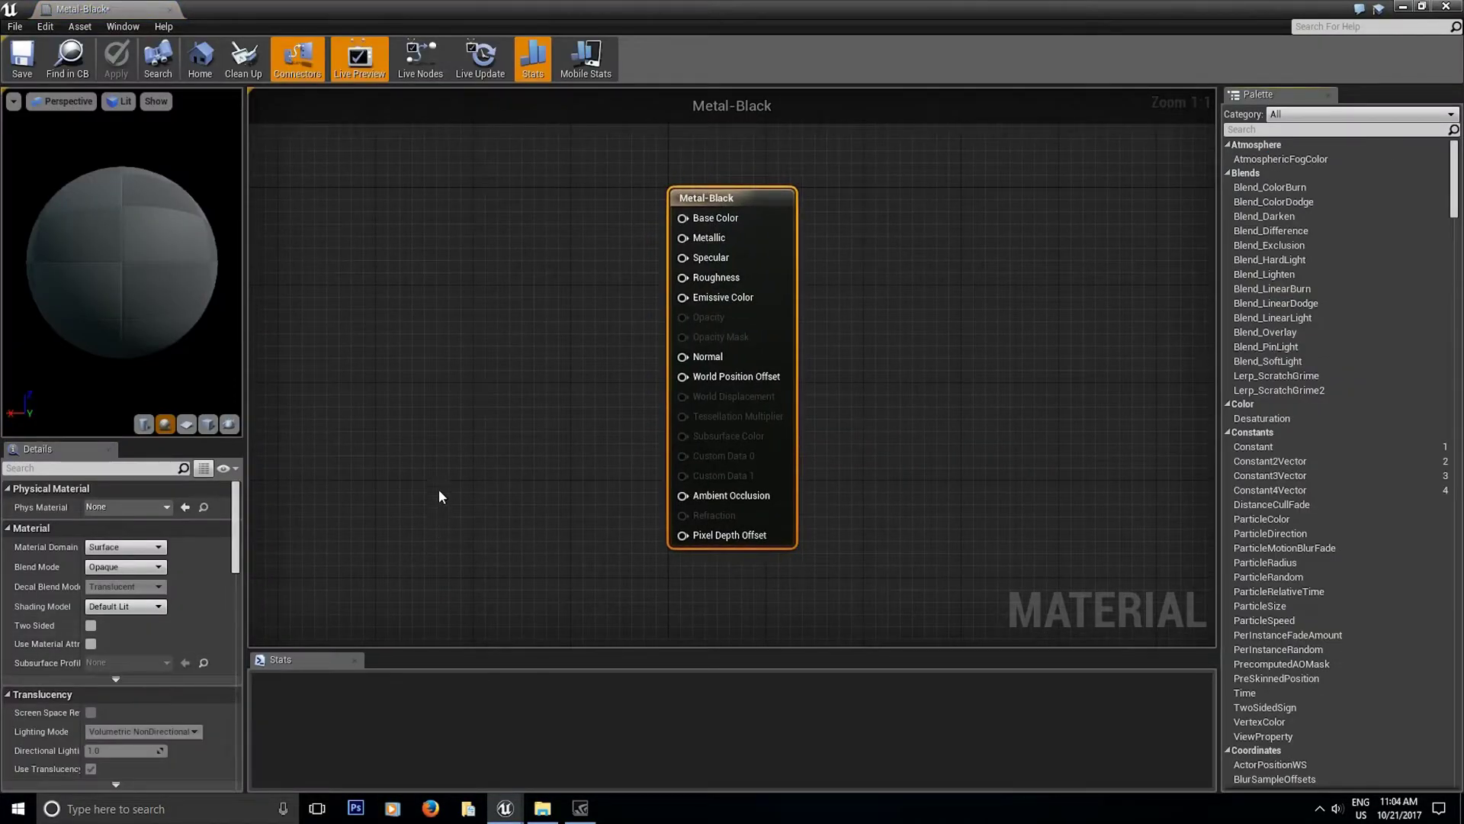
pyautogui.moveTo(484, 341); pyautogui.dragTo(628, 448, button='right')
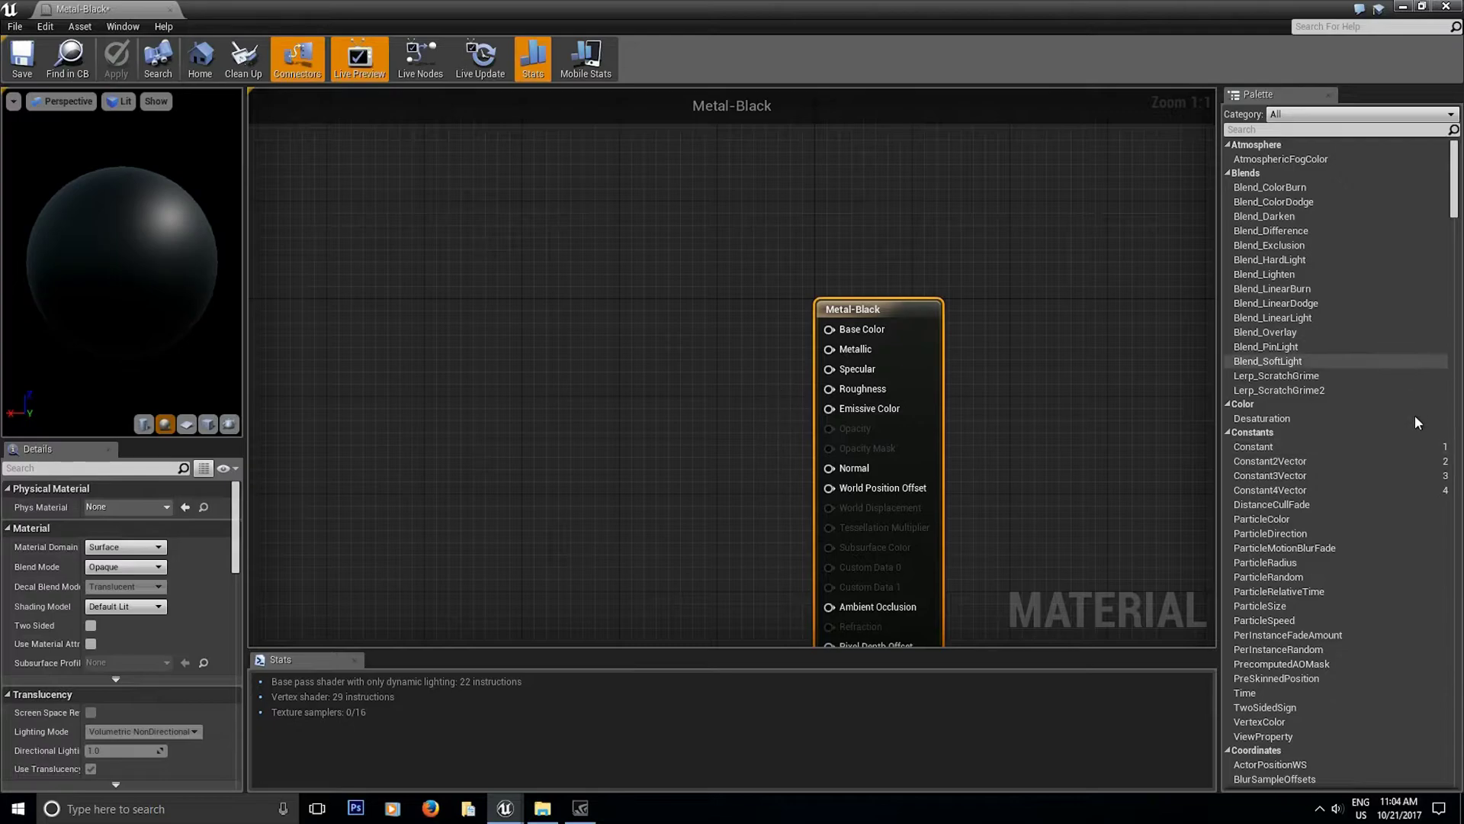
pyautogui.scroll(-8, 1305, 545)
pyautogui.scroll(-15, 1311, 620)
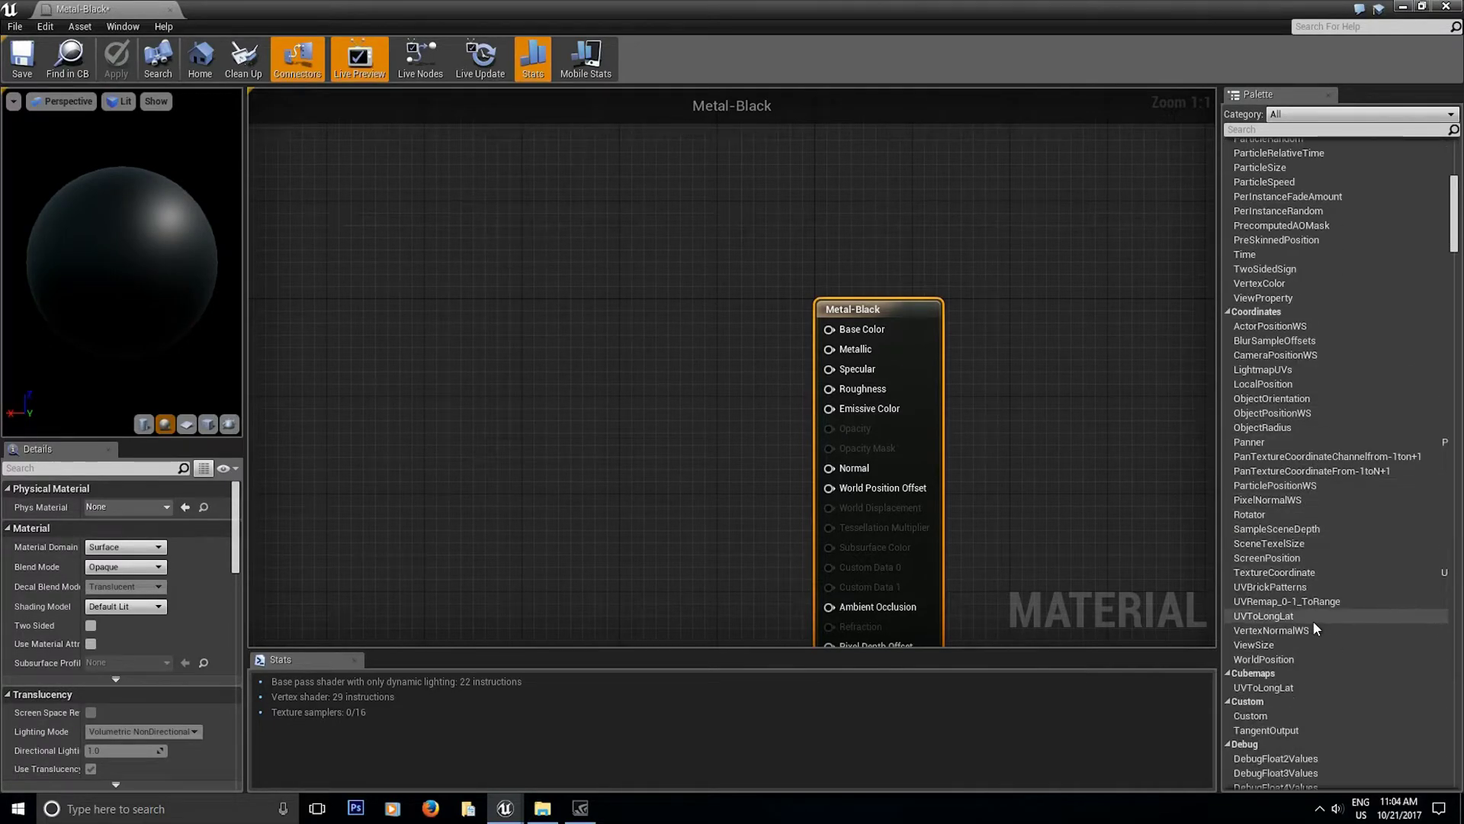
pyautogui.click(1240, 130)
pyautogui.write('vect')
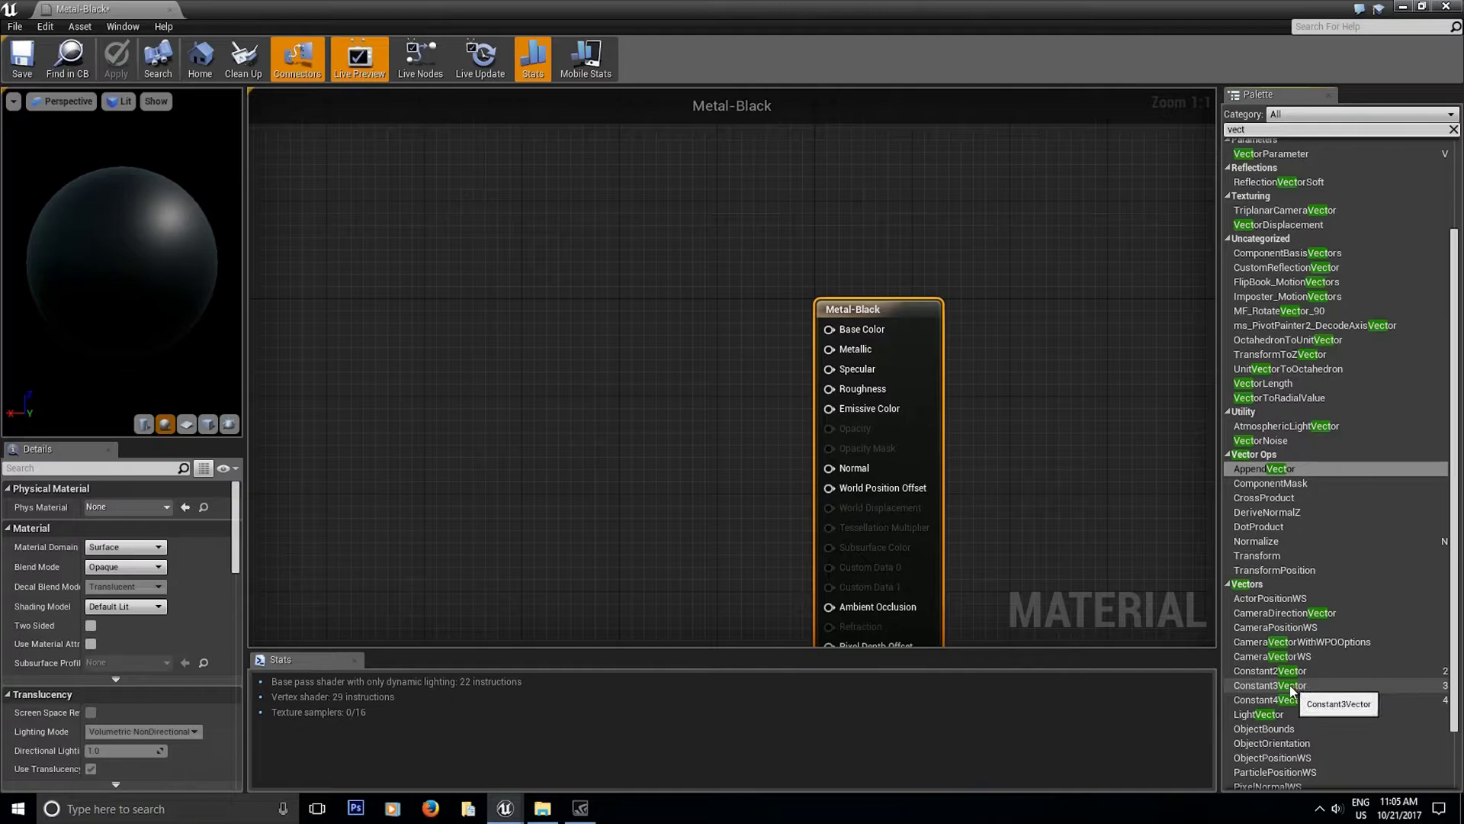
pyautogui.moveTo(1291, 690); pyautogui.dragTo(832, 330)
pyautogui.moveTo(564, 295); pyautogui.dragTo(560, 286)
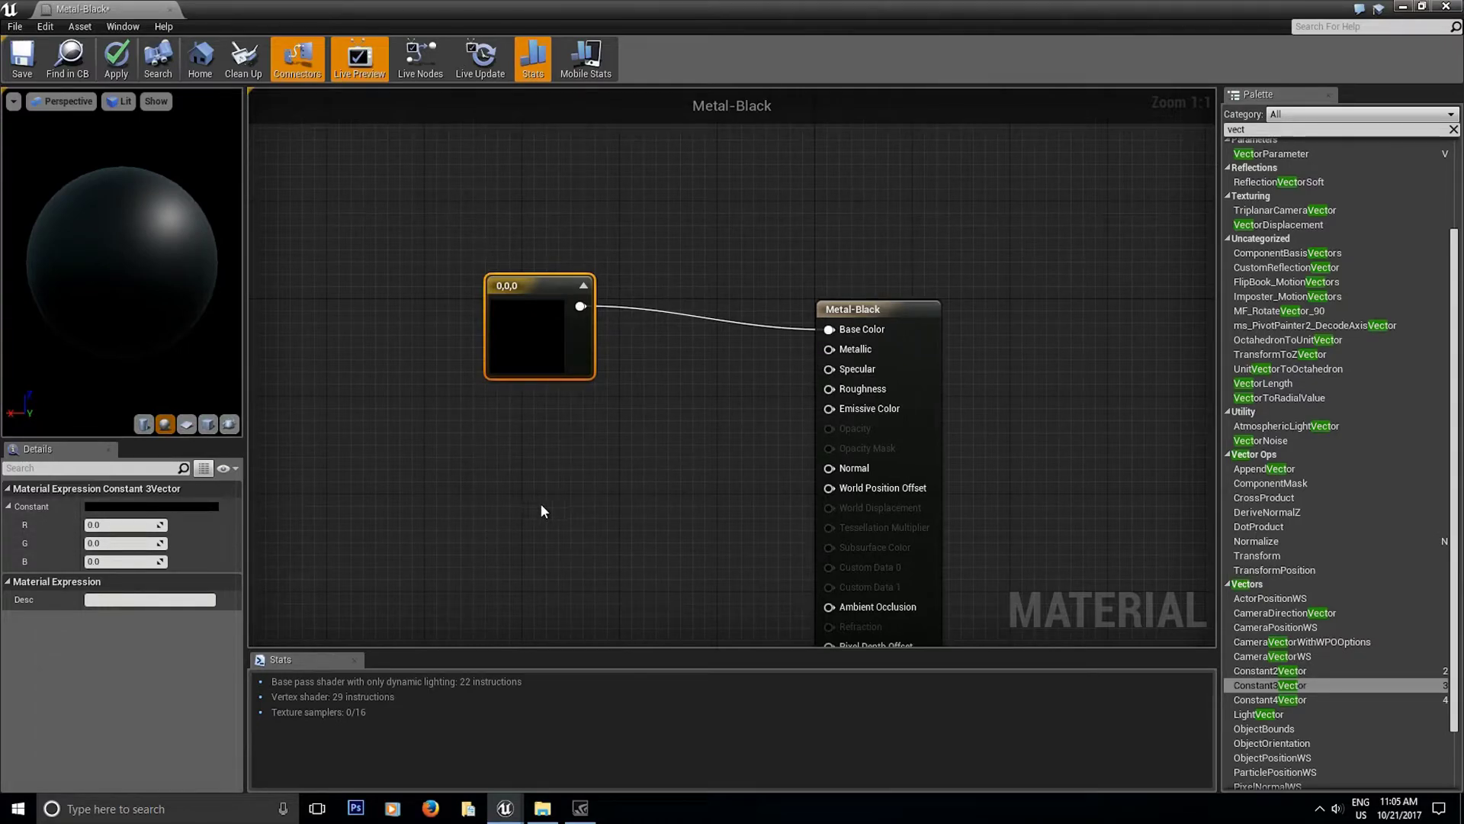
# - Add two Constant nodes below the color node, connecting the upper one to Metallic and the lower one to Roughness
pyautogui.click(574, 501)
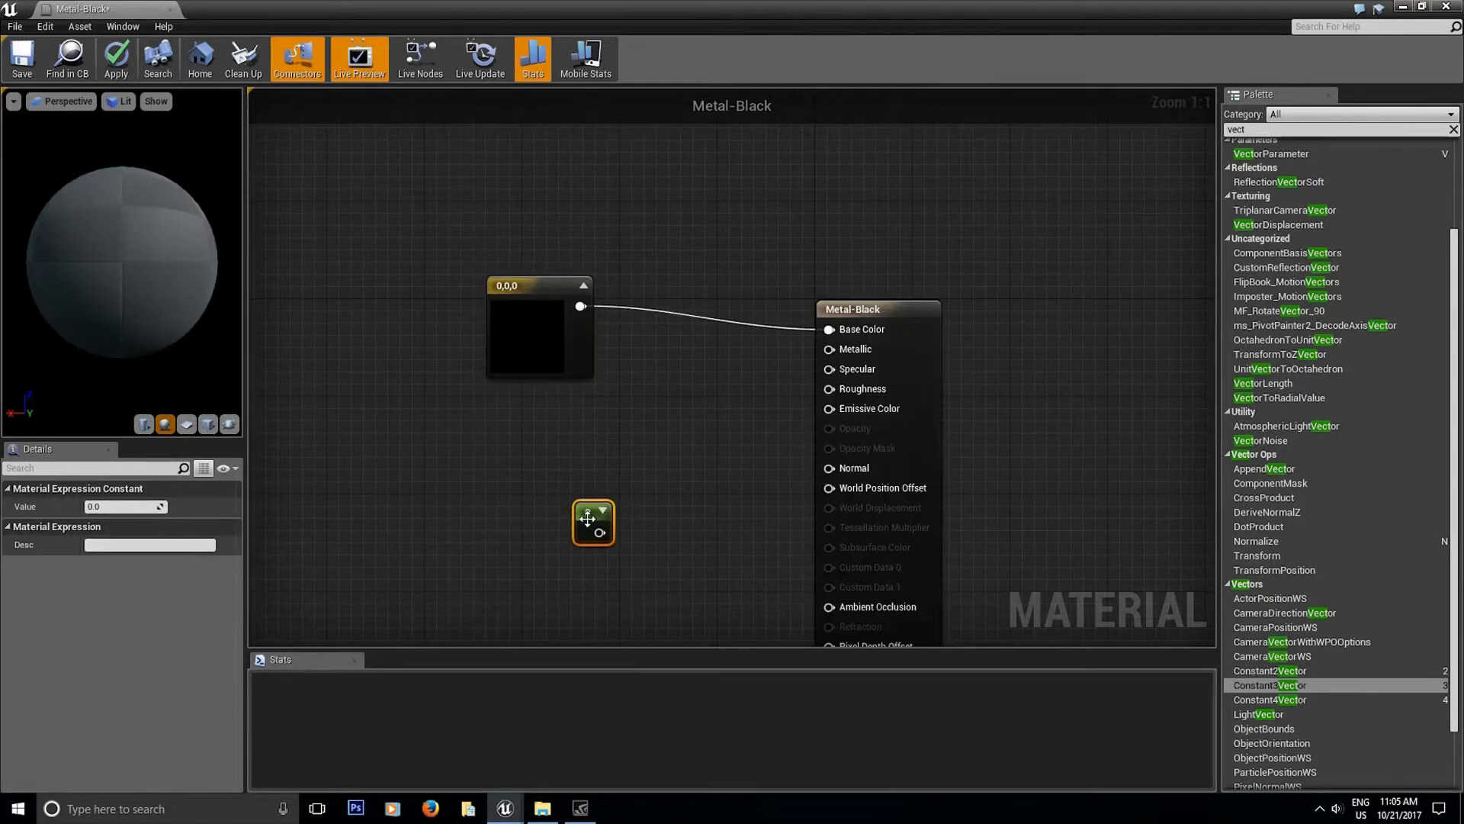
pyautogui.hotkey('ctrl', 'w')
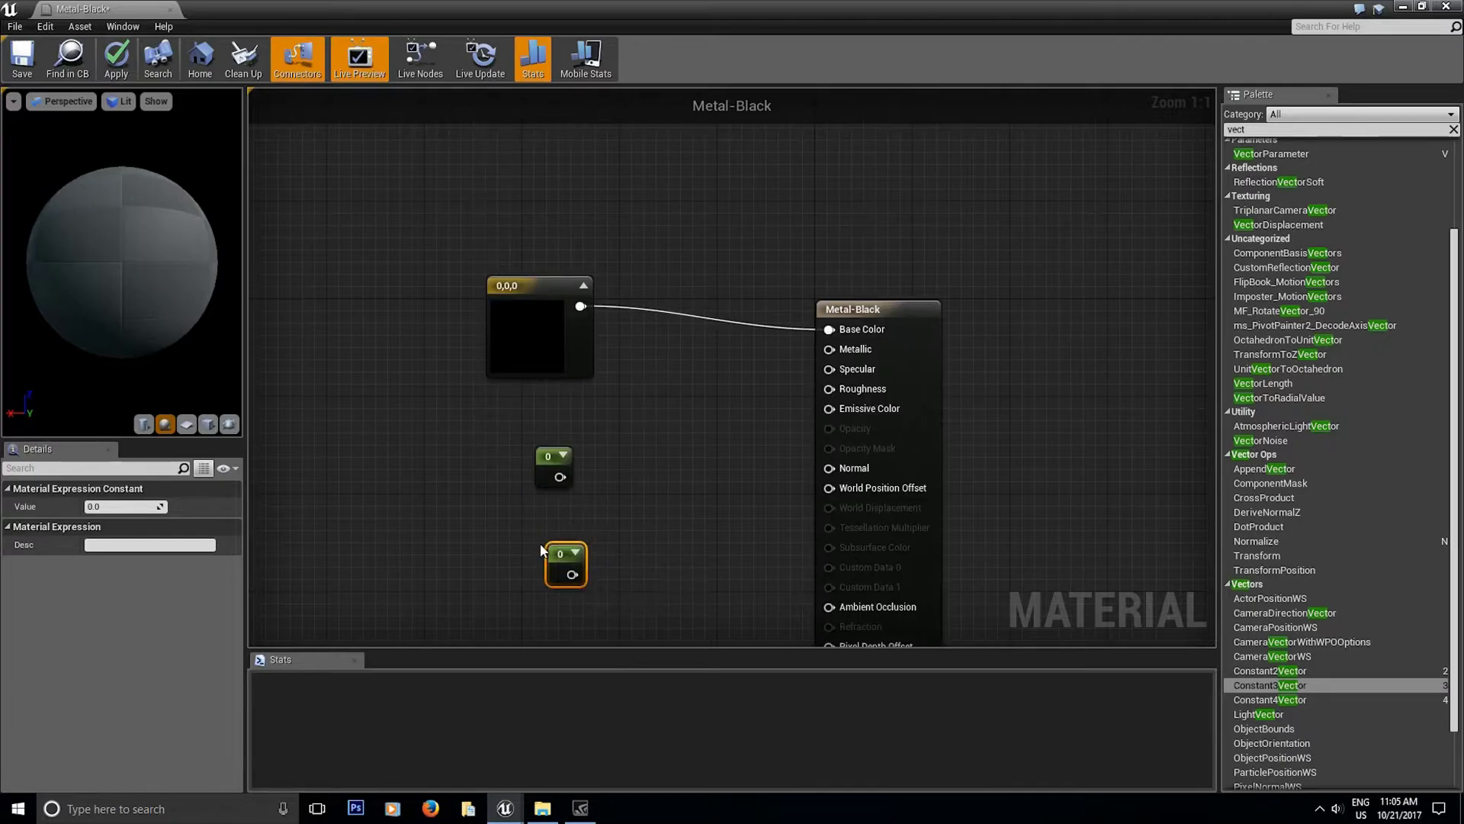
pyautogui.moveTo(550, 468); pyautogui.dragTo(836, 358)
pyautogui.moveTo(560, 562); pyautogui.dragTo(836, 392)
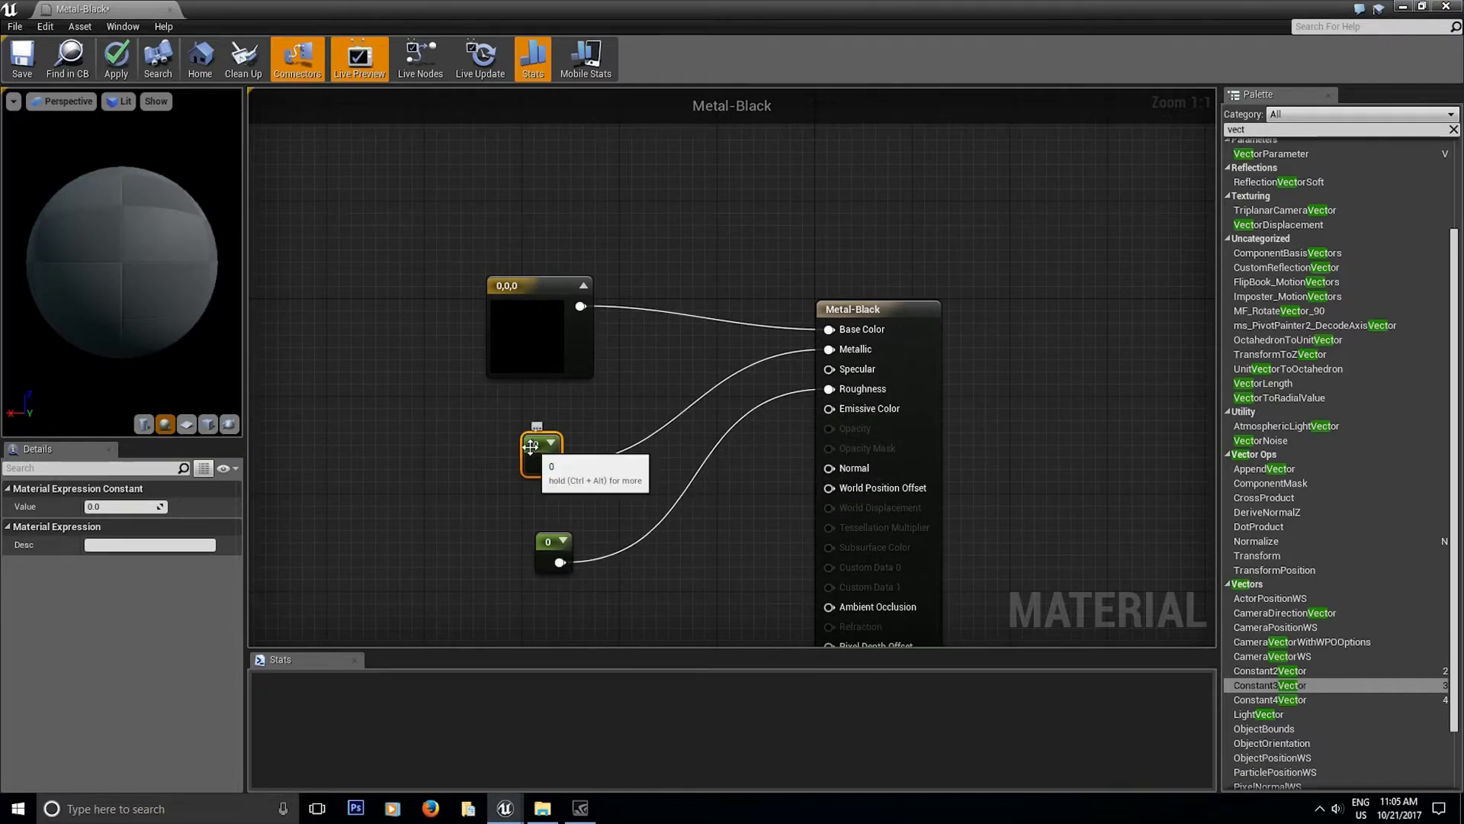
# - Set the Metallic constant to 0.8 and the Roughness constant to 0.3
pyautogui.click(127, 510)
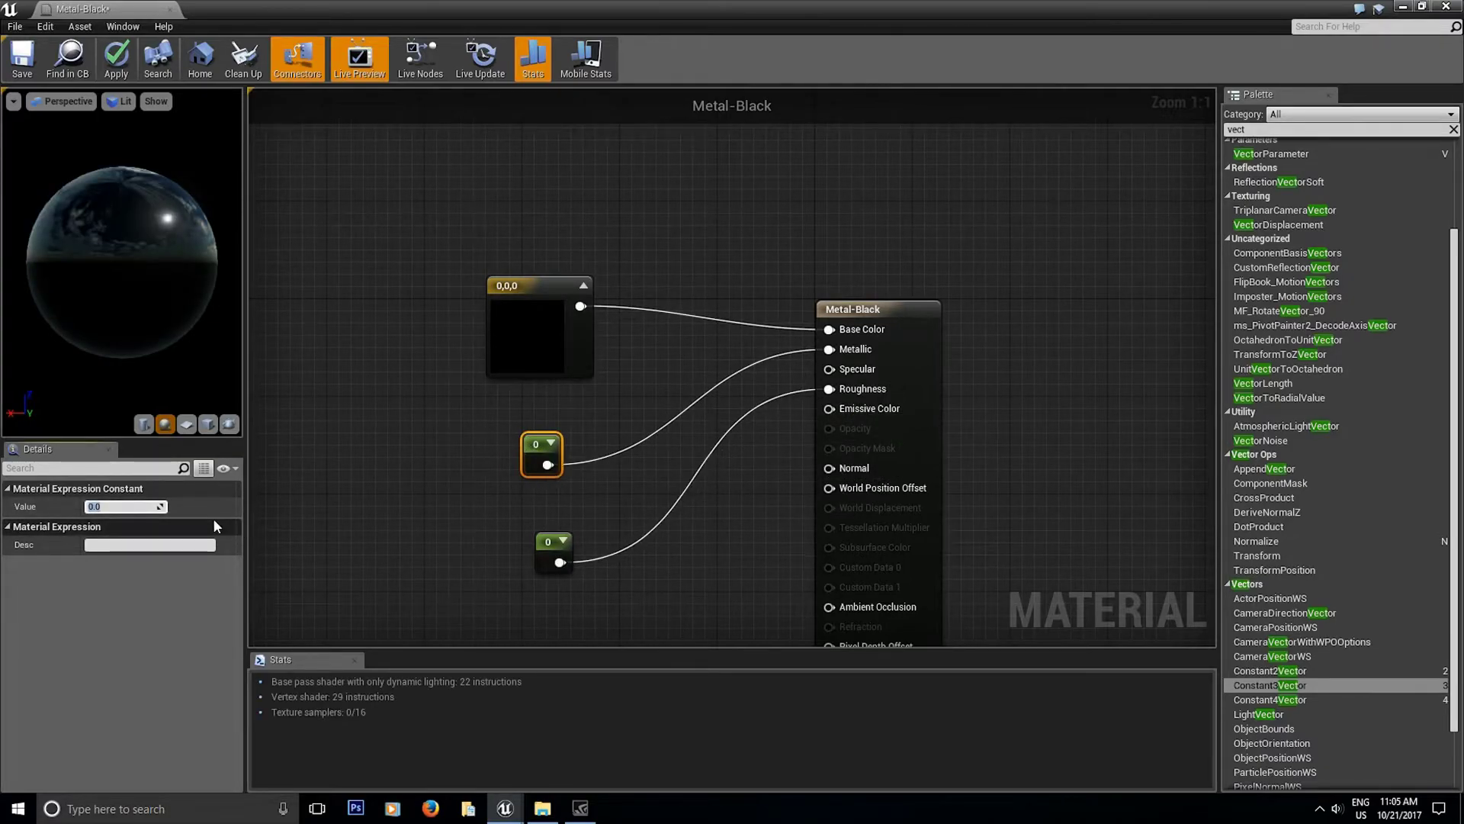
pyautogui.write('0.8')
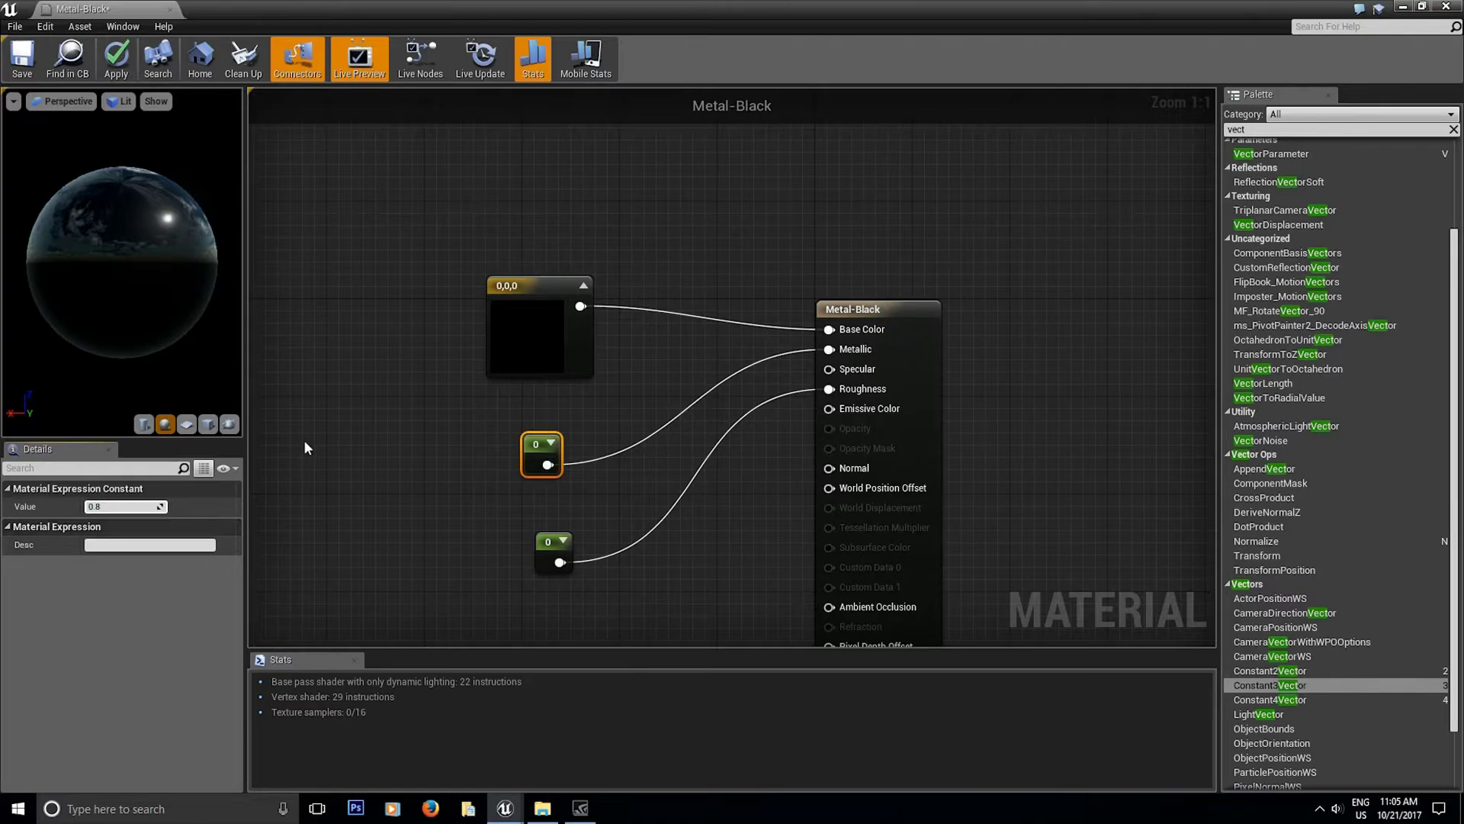
pyautogui.press('Return')
pyautogui.click(503, 537)
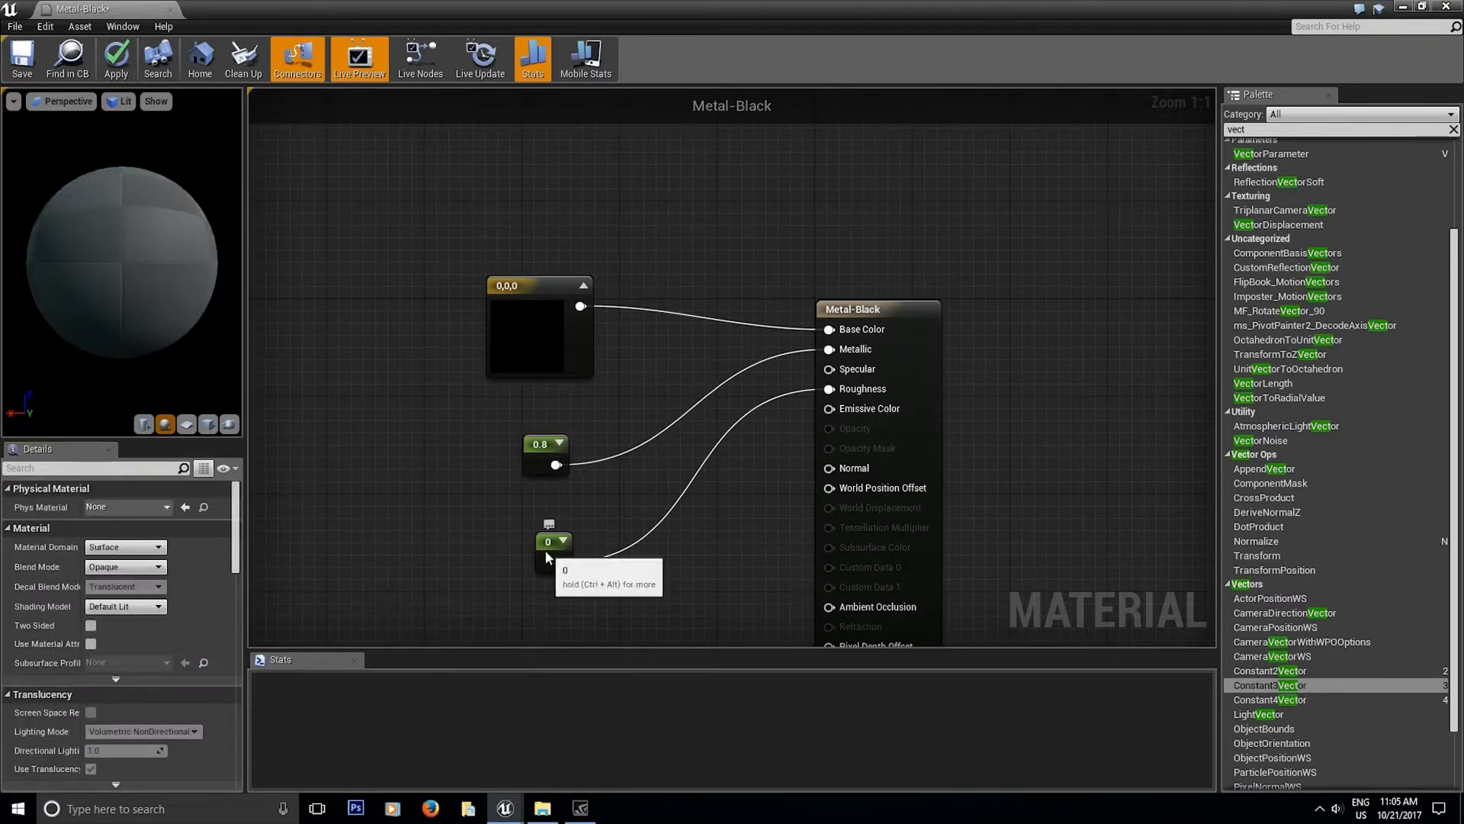
pyautogui.click(551, 549)
pyautogui.click(158, 511)
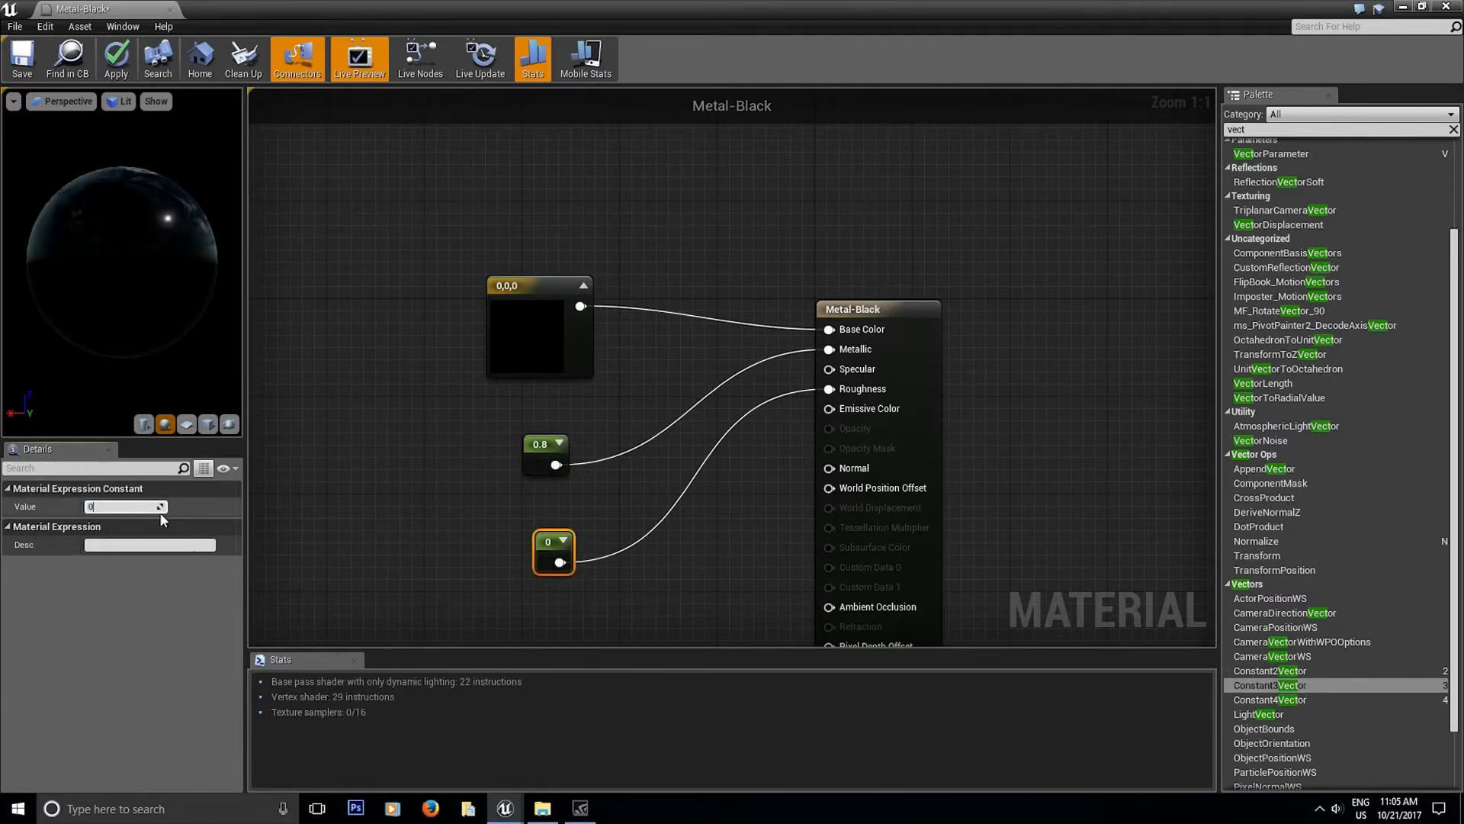
pyautogui.press('Return')
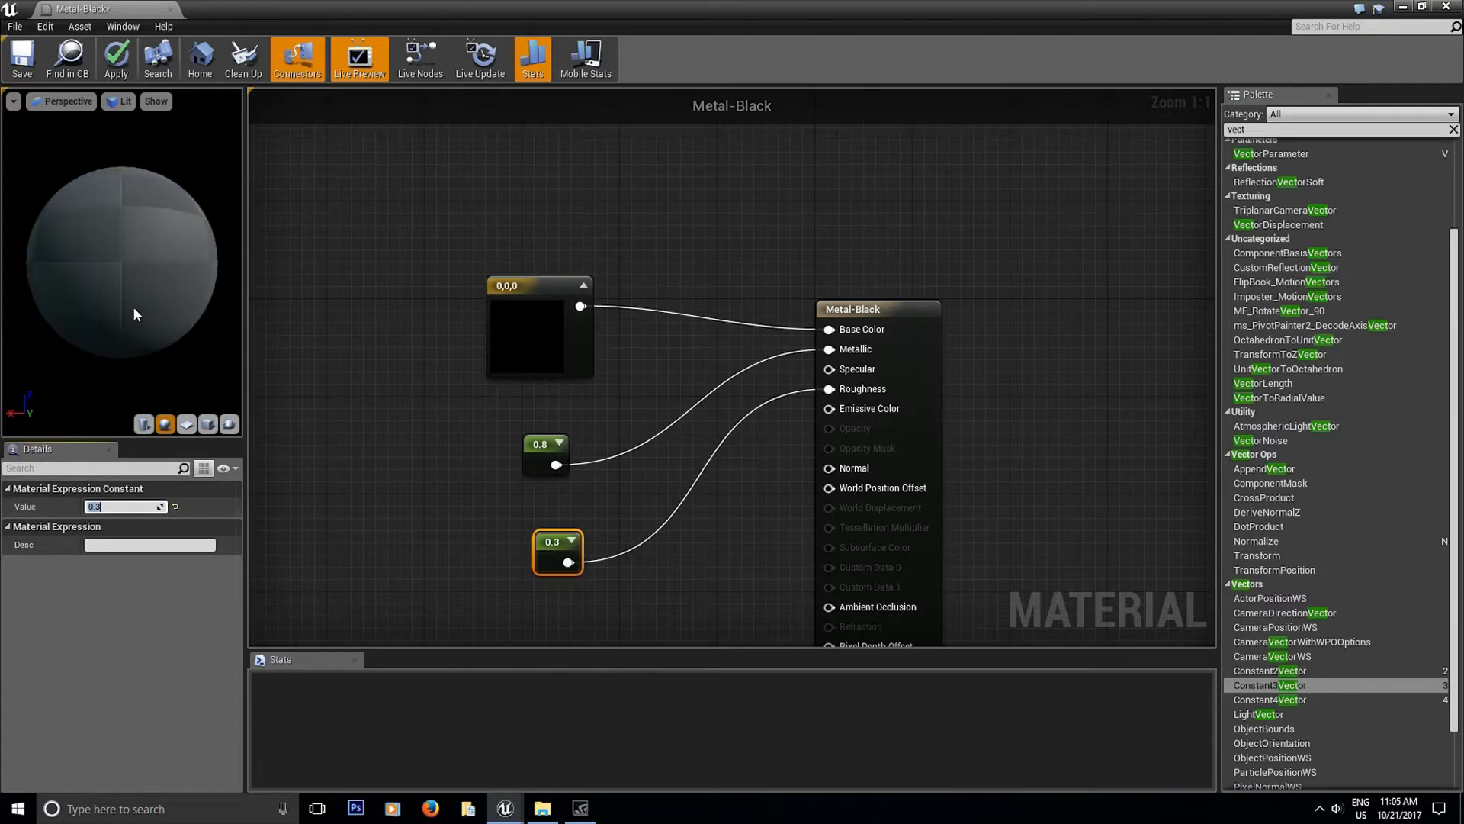
# - Turn the preview sphere to check the surface, then save the Metal-Black material and close its editor
pyautogui.moveTo(171, 237); pyautogui.dragTo(114, 246)
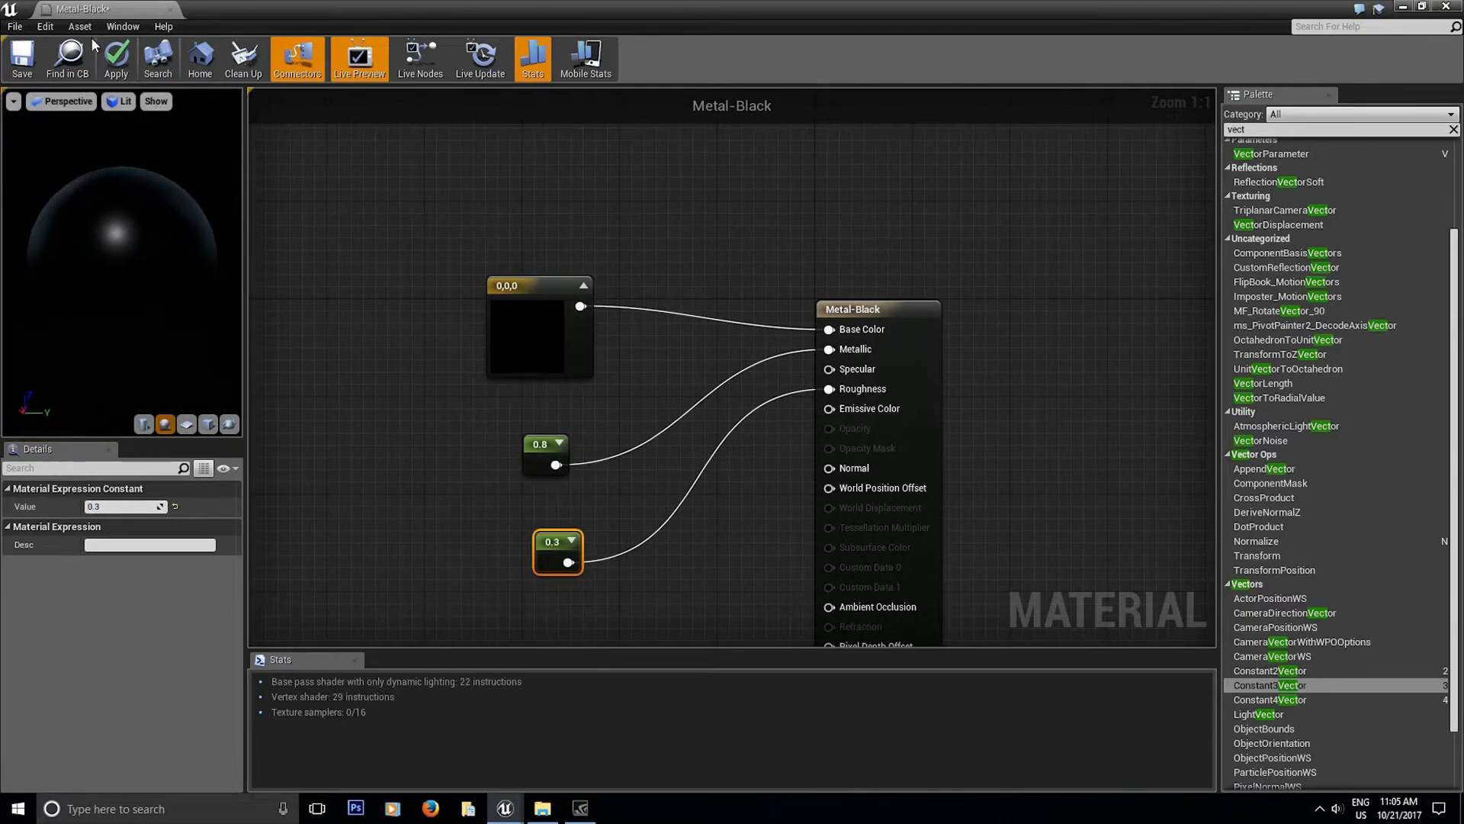
pyautogui.click(19, 71)
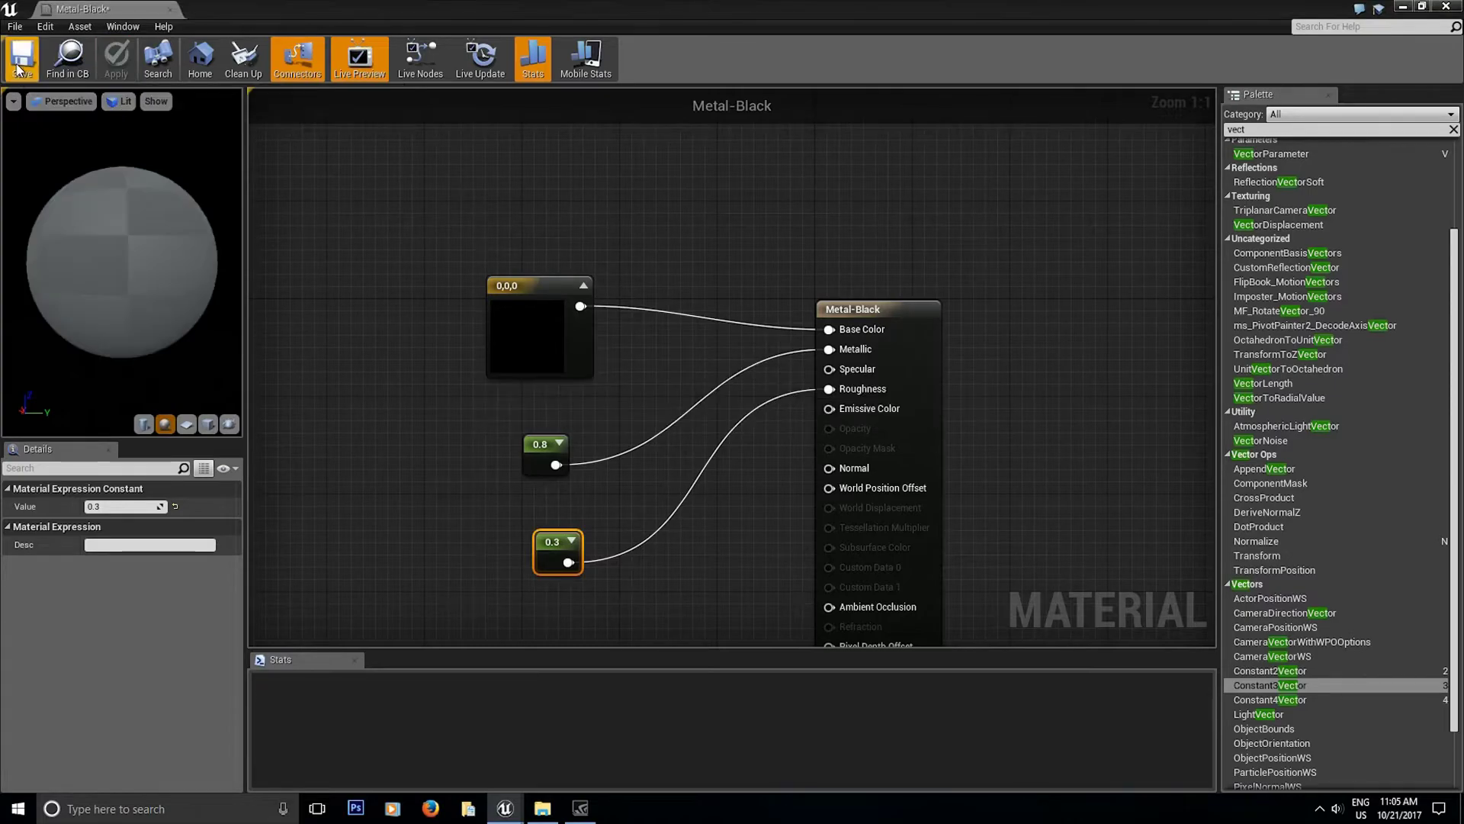
pyautogui.click(171, 9)
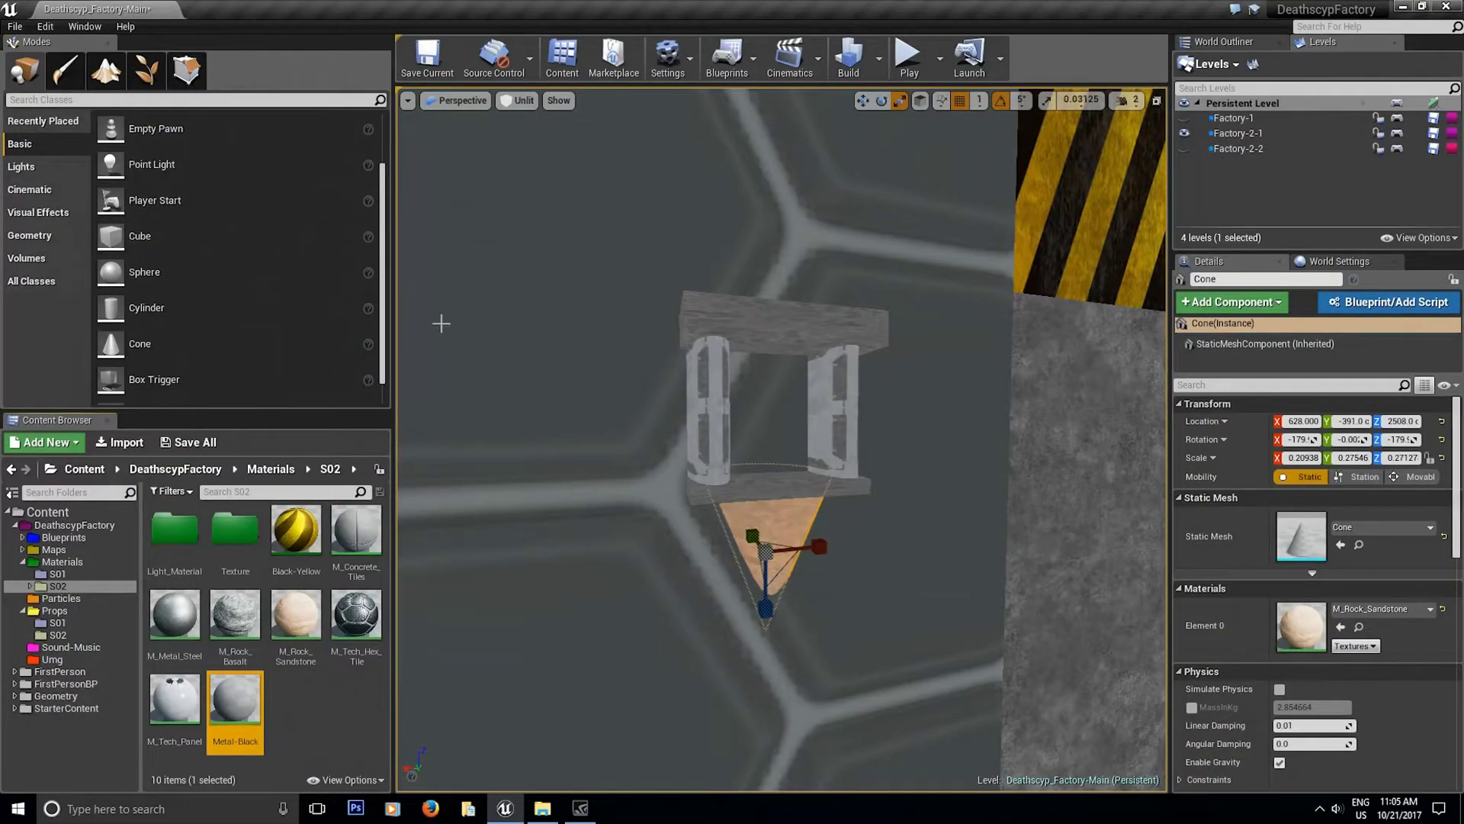
# - Duplicate one side cylinder to X 628 midway between the two pillars and widen the copy to an X scale of about 0.197
pyautogui.moveTo(651, 414)
pyautogui.mouseDown(button='right')
pyautogui.moveTo(847, 466)
pyautogui.moveTo(754, 489)
pyautogui.moveTo(755, 418)
pyautogui.moveTo(652, 413)
pyautogui.mouseUp(button='right')
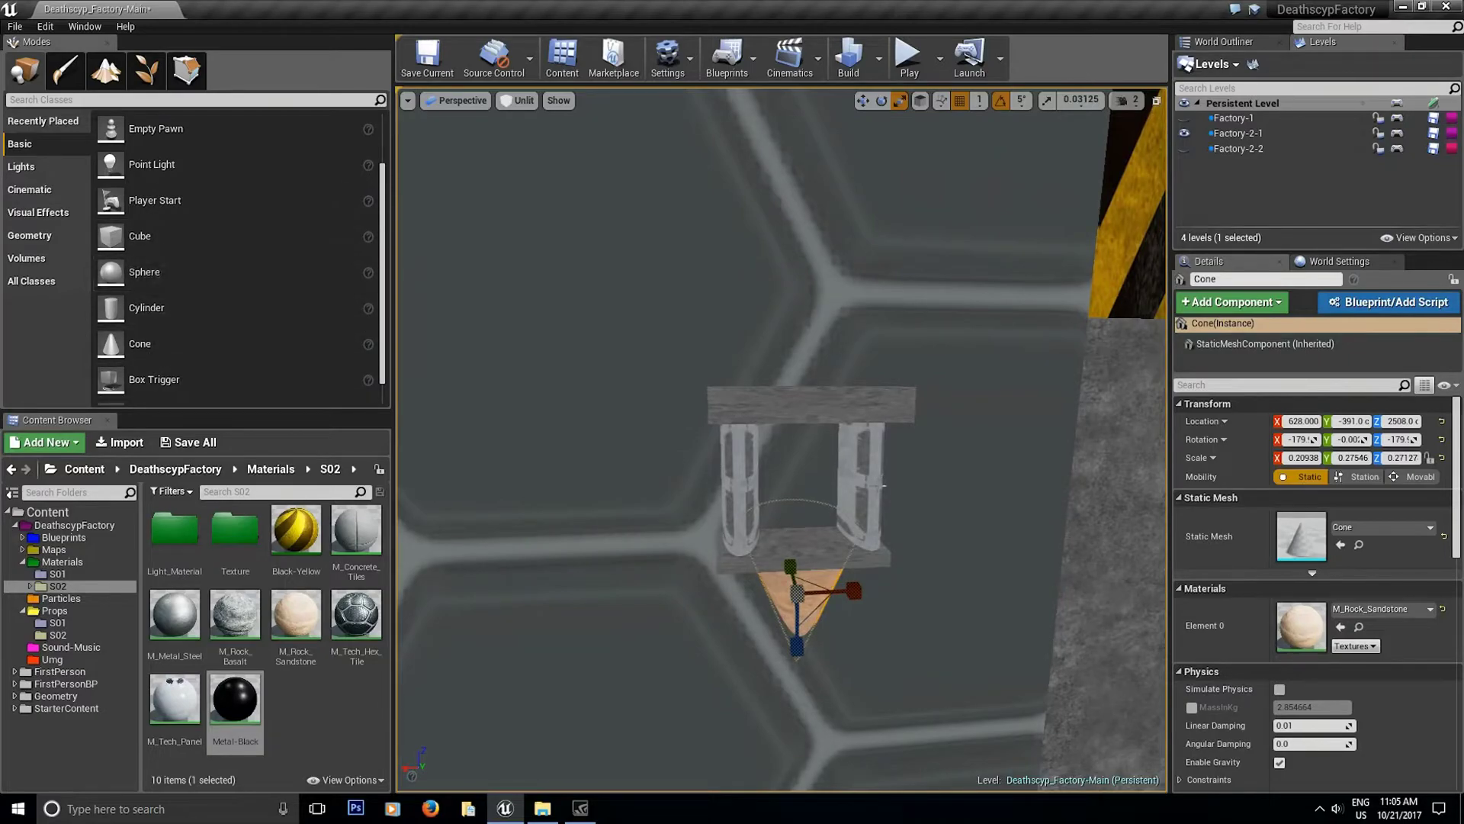
pyautogui.click(858, 488)
pyautogui.press('w')
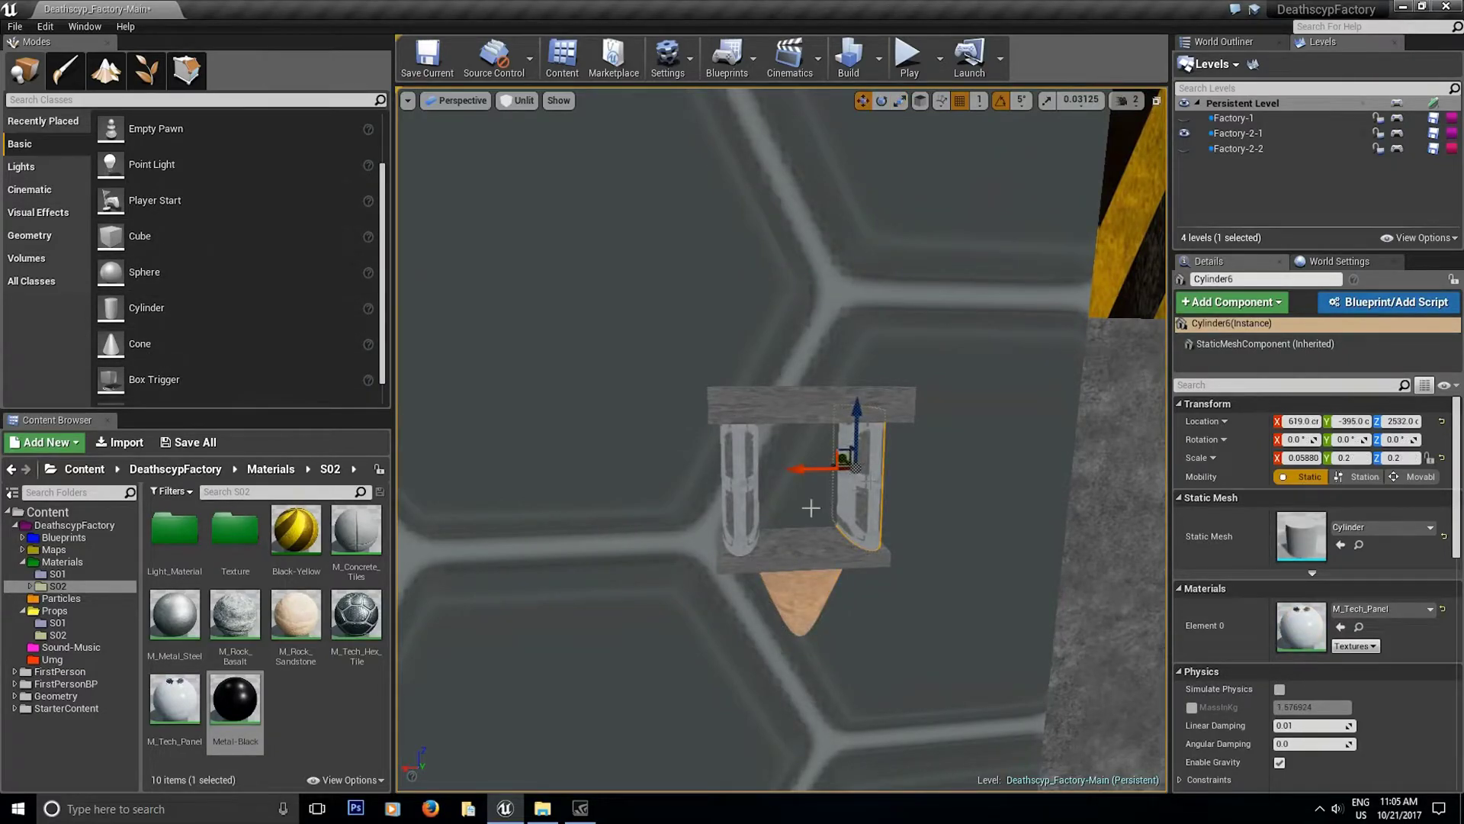
pyautogui.keyDown('alt'); pyautogui.moveTo(813, 472); pyautogui.dragTo(725, 469); pyautogui.keyUp('alt')
pyautogui.press('r')
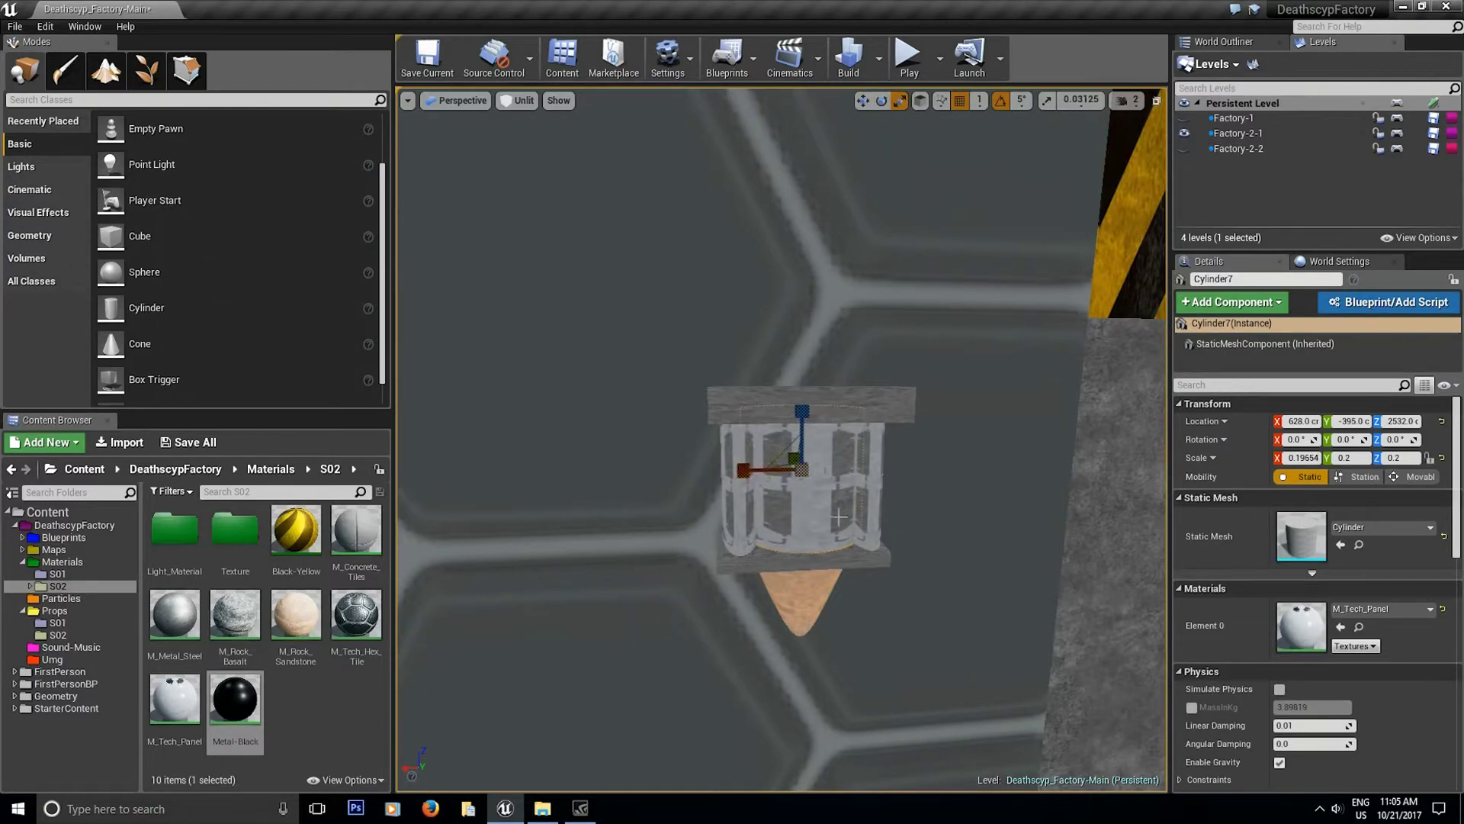
# - Push the central cylinder toward the wall to Y -399 so it sits behind the side pillars
pyautogui.press('a')
pyautogui.moveTo(840, 517); pyautogui.dragTo(1037, 526, button='right')
pyautogui.press('w')
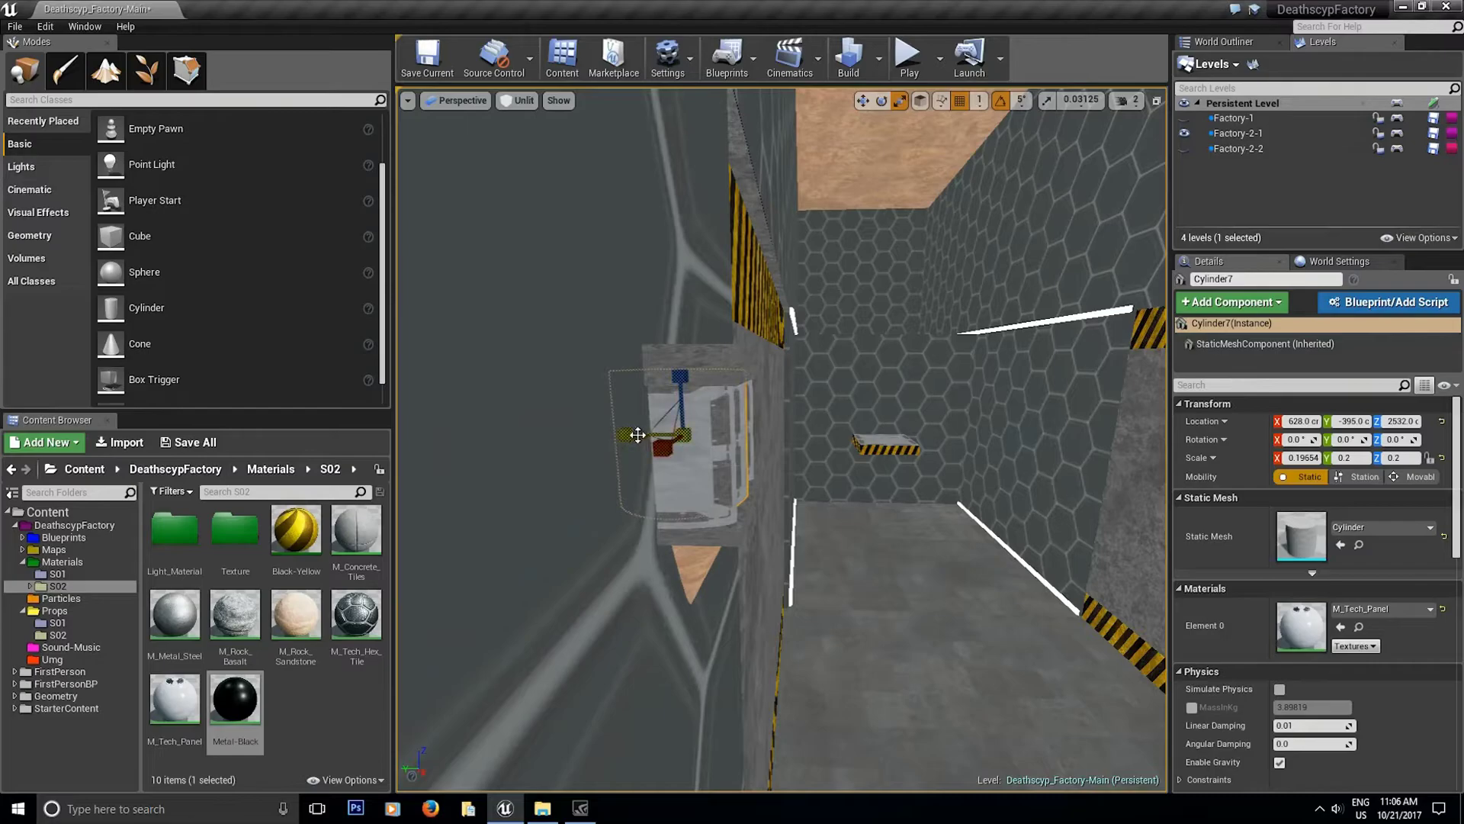
pyautogui.press('w')
pyautogui.moveTo(631, 434); pyautogui.dragTo(659, 440)
pyautogui.press('d')
pyautogui.moveTo(908, 446); pyautogui.dragTo(687, 446, button='right')
# - Shorten the central cylinder to a Z scale of about 0.180 and lower it to Z 2531, between the two slabs
pyautogui.press('e')
pyautogui.press('r')
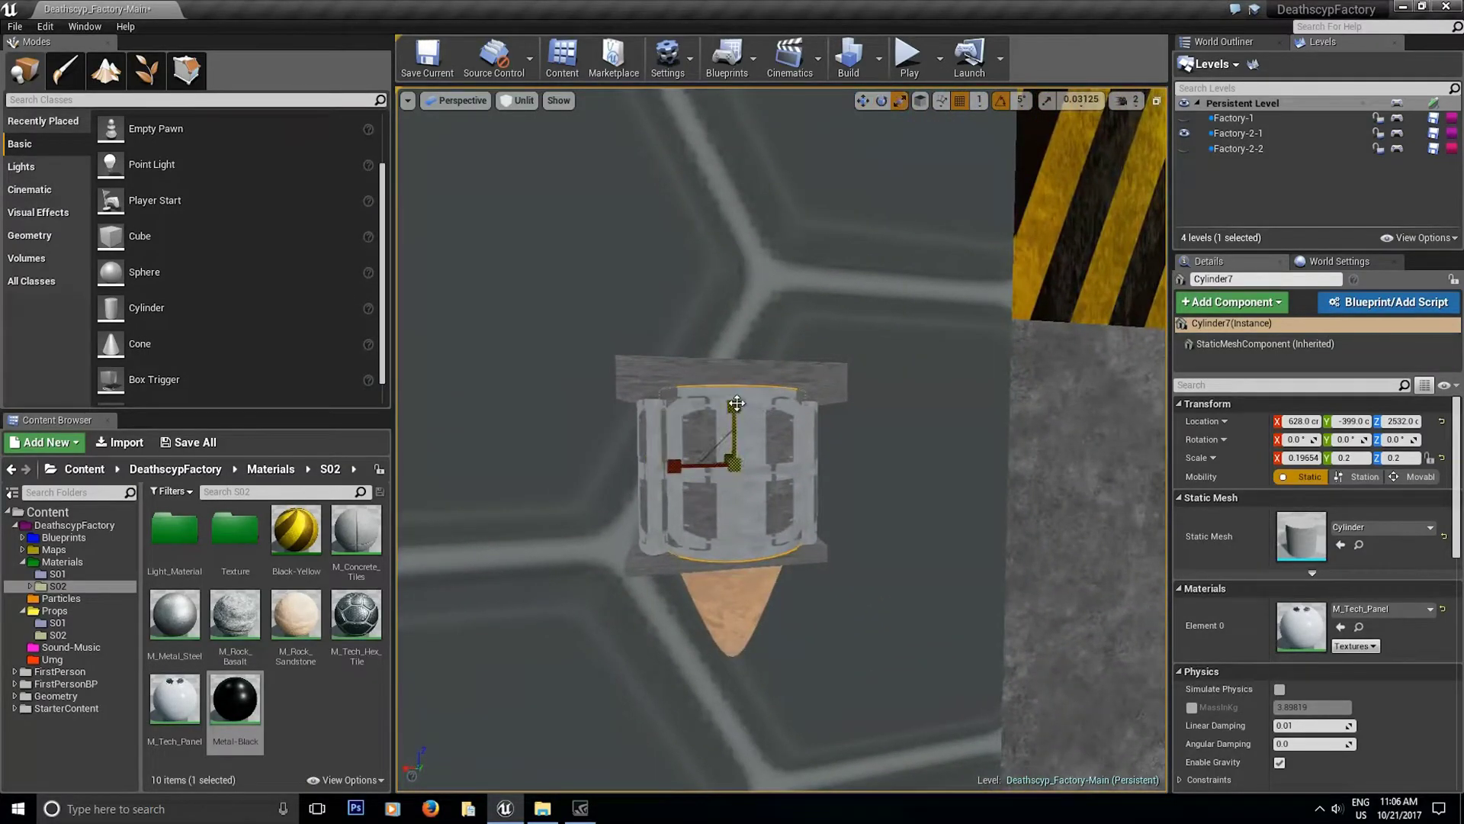
pyautogui.moveTo(734, 398); pyautogui.dragTo(736, 416)
pyautogui.press('w')
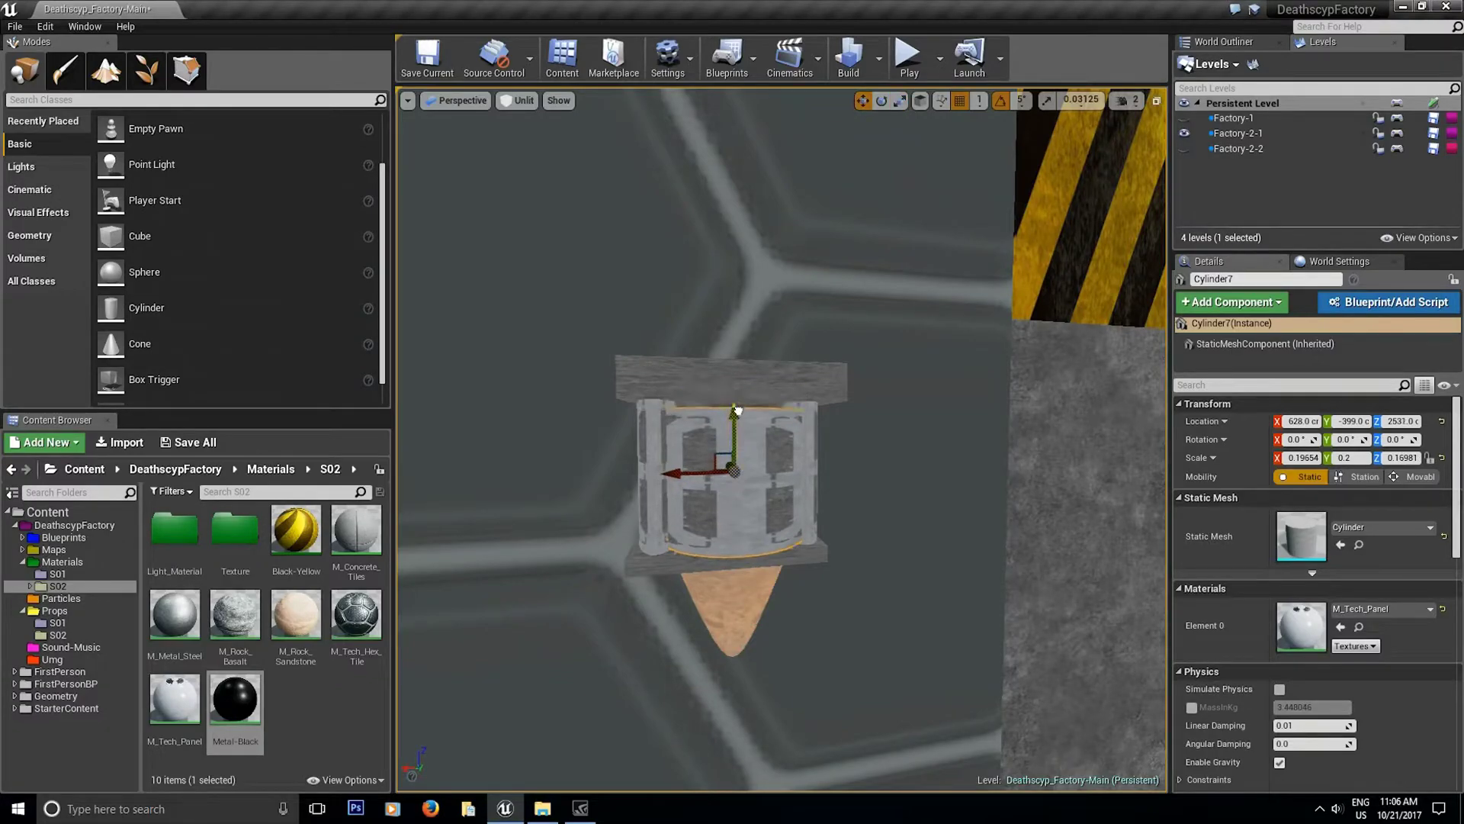
pyautogui.moveTo(677, 469); pyautogui.dragTo(674, 470)
pyautogui.press('r')
pyautogui.moveTo(733, 429); pyautogui.dragTo(737, 416)
pyautogui.press('w')
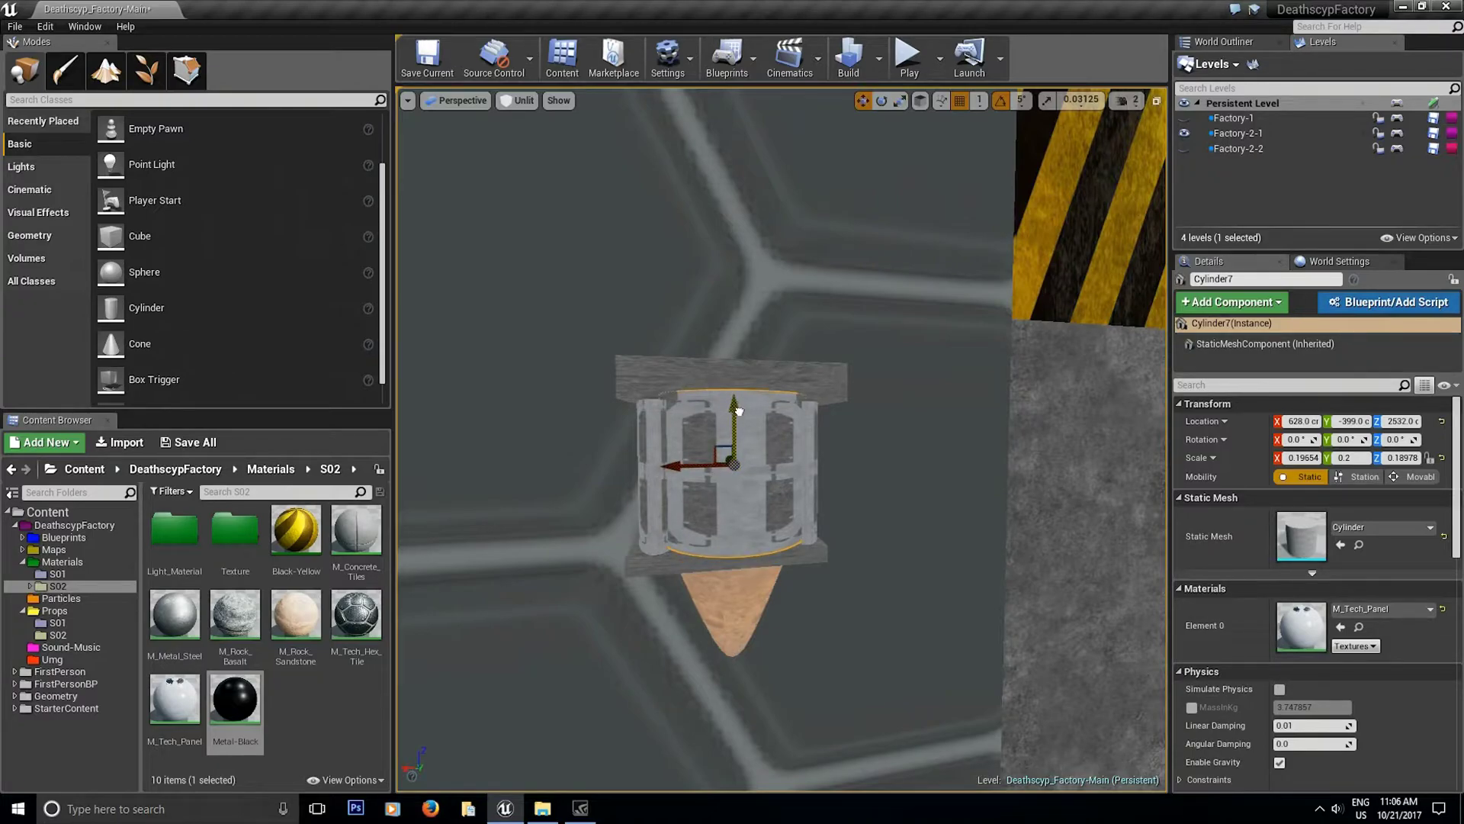
pyautogui.moveTo(738, 413); pyautogui.dragTo(735, 425)
pyautogui.press('e')
pyautogui.press('r')
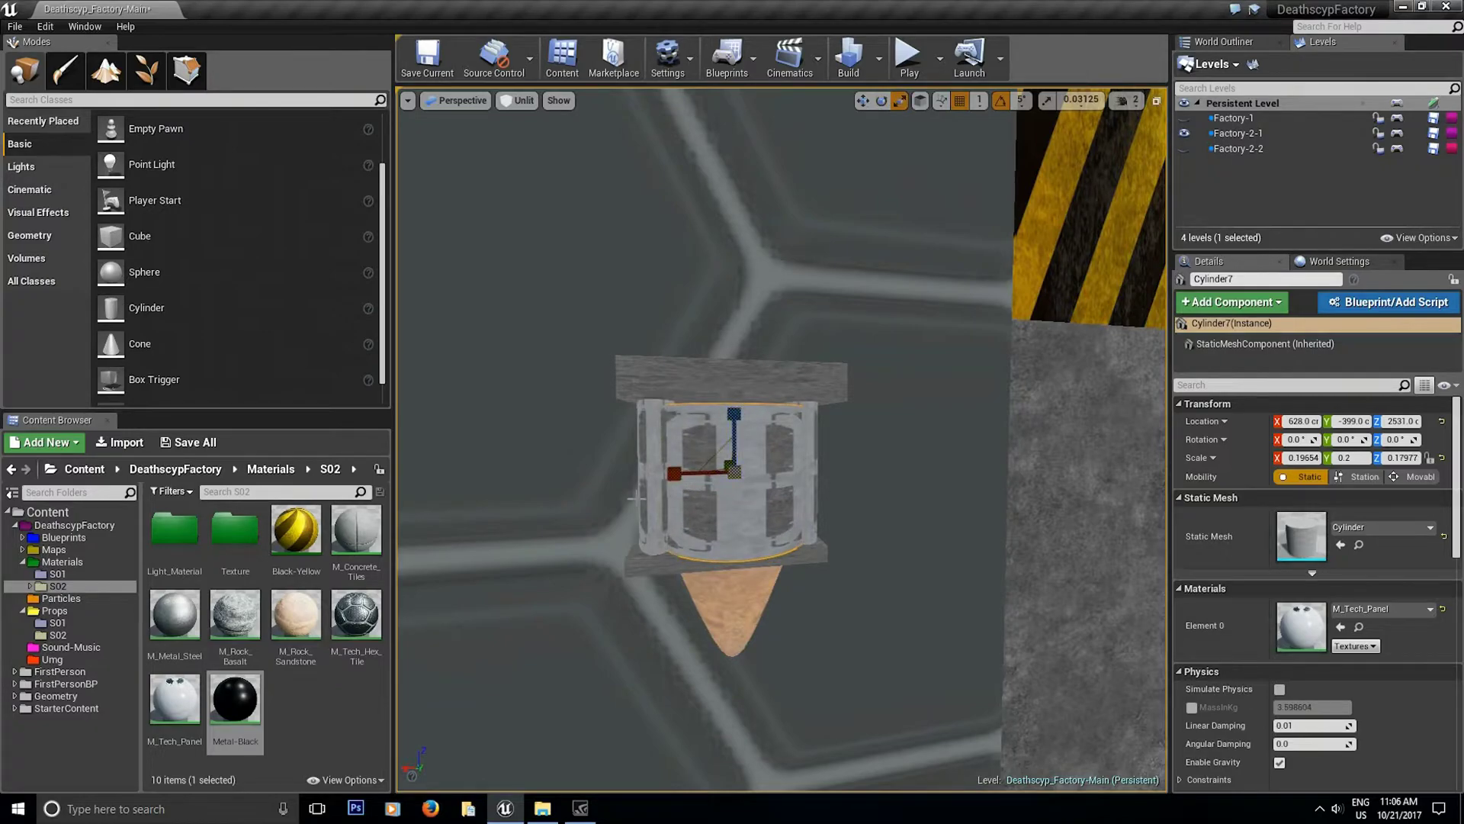
# - Apply the Metal-Black material to the central cylinder
pyautogui.moveTo(264, 700); pyautogui.dragTo(790, 533)
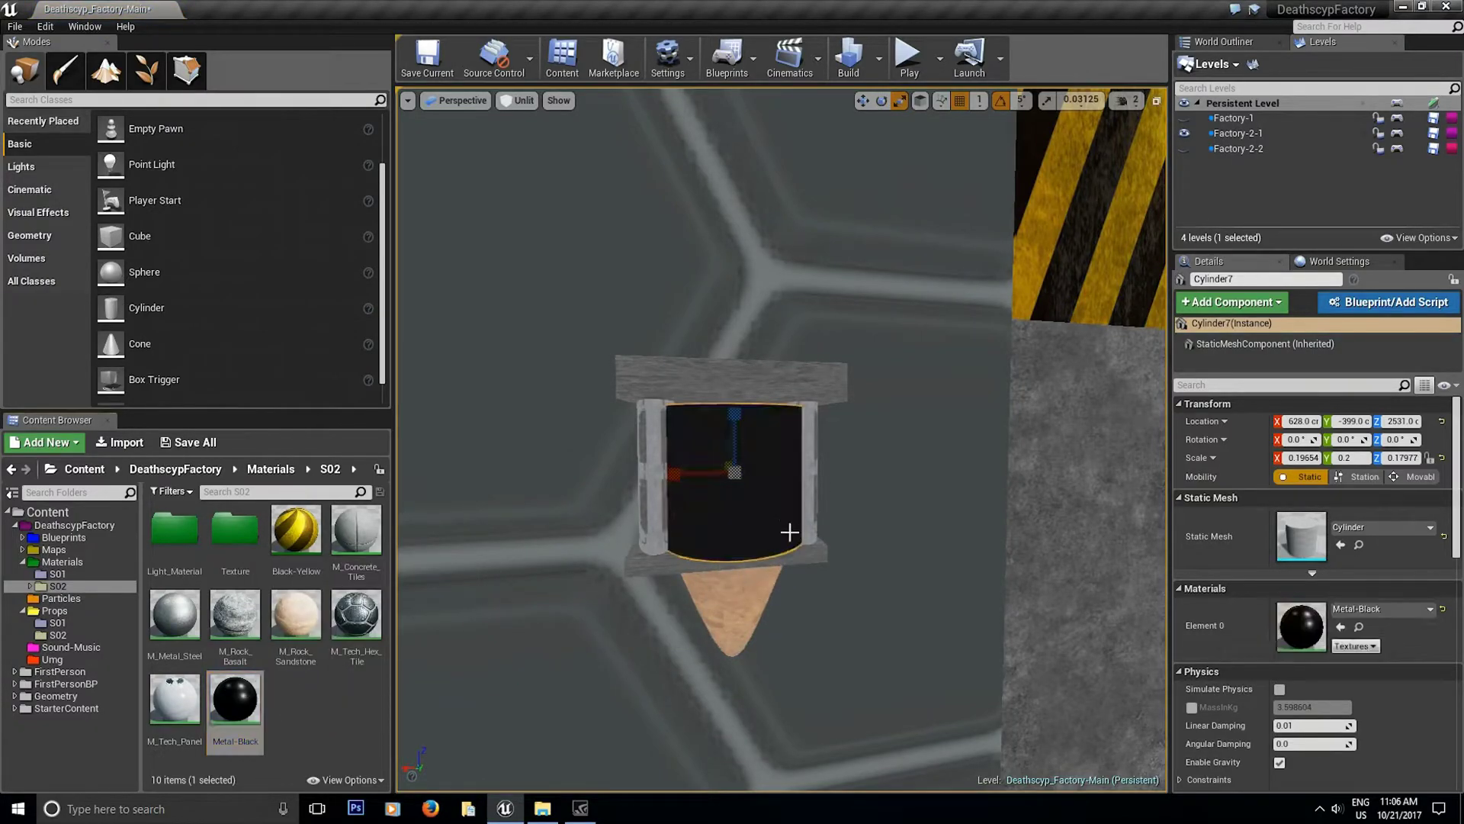
pyautogui.moveTo(791, 532); pyautogui.dragTo(702, 502, button='right')
# - Select all six parts of the wall fixture and open the Merge Actors tool, moving its window clear of the cylinders and slabs
pyautogui.click(752, 482)
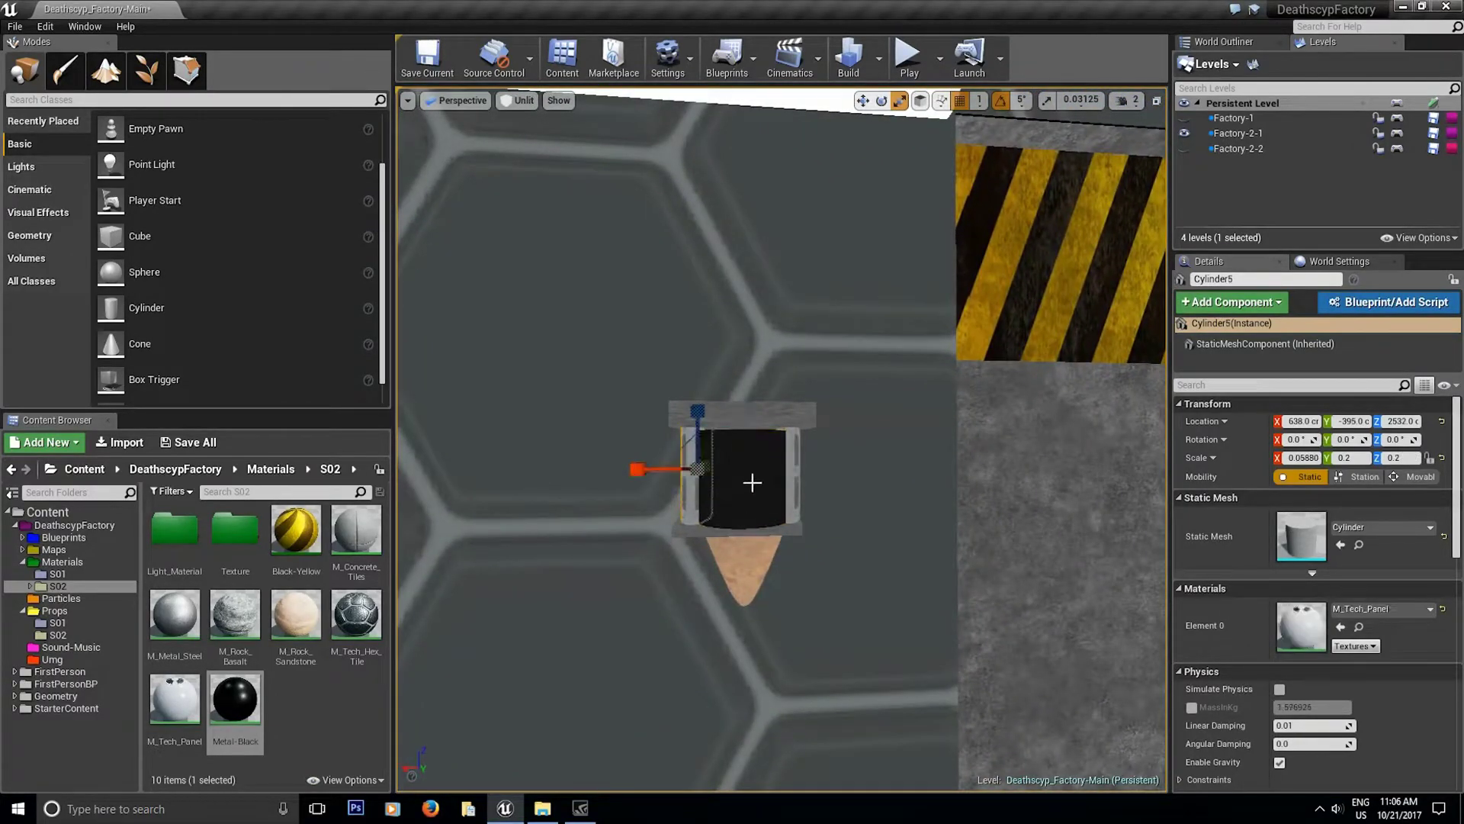
pyautogui.keyDown('ctrl'); pyautogui.click(741, 474); pyautogui.keyUp('ctrl')
pyautogui.keyDown('ctrl'); pyautogui.click(796, 473); pyautogui.keyUp('ctrl')
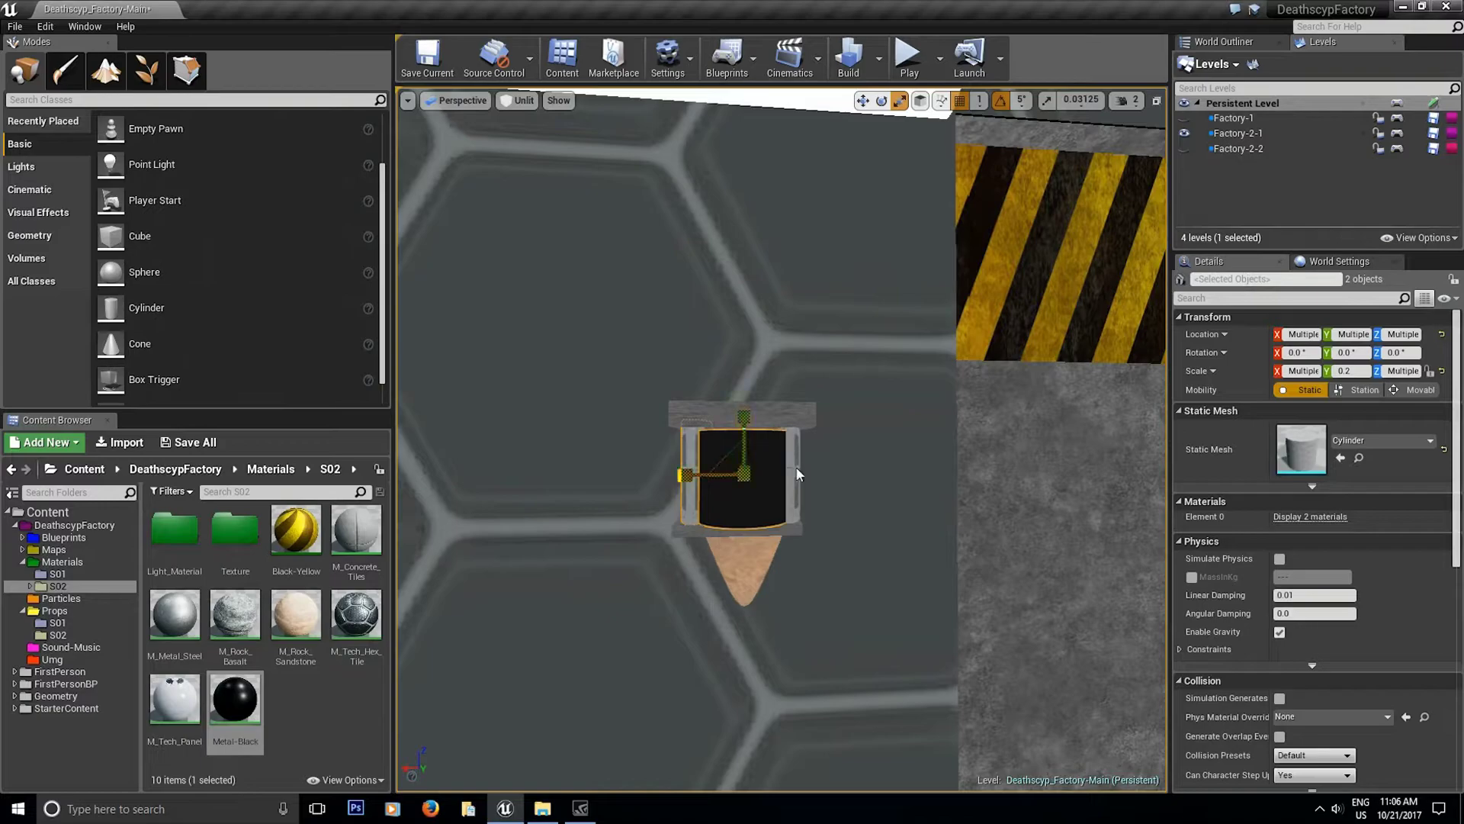
pyautogui.keyDown('ctrl'); pyautogui.click(757, 414); pyautogui.keyUp('ctrl')
pyautogui.keyDown('ctrl'); pyautogui.click(769, 534); pyautogui.keyUp('ctrl')
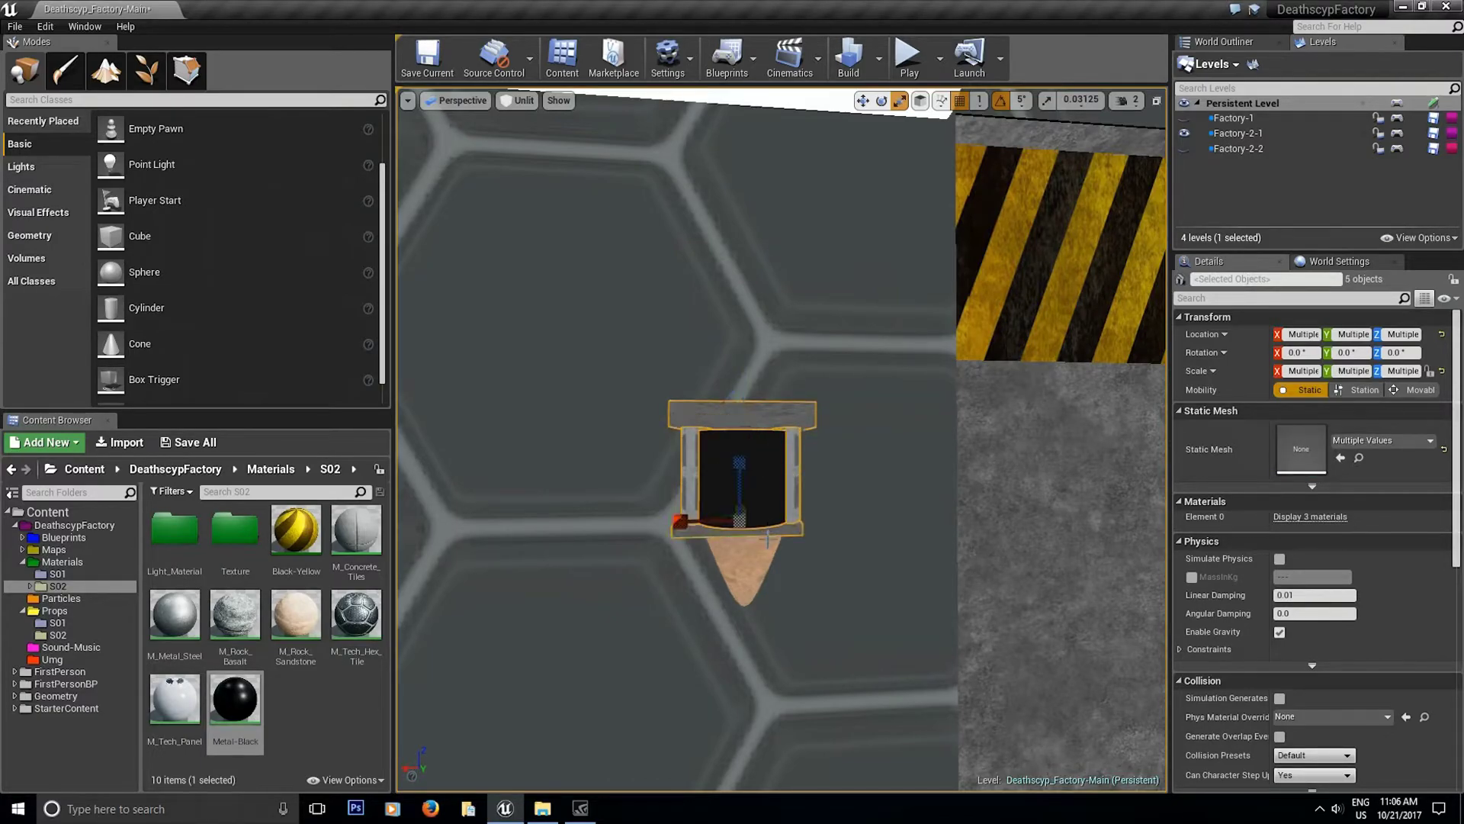
pyautogui.keyDown('ctrl'); pyautogui.click(752, 567); pyautogui.keyUp('ctrl')
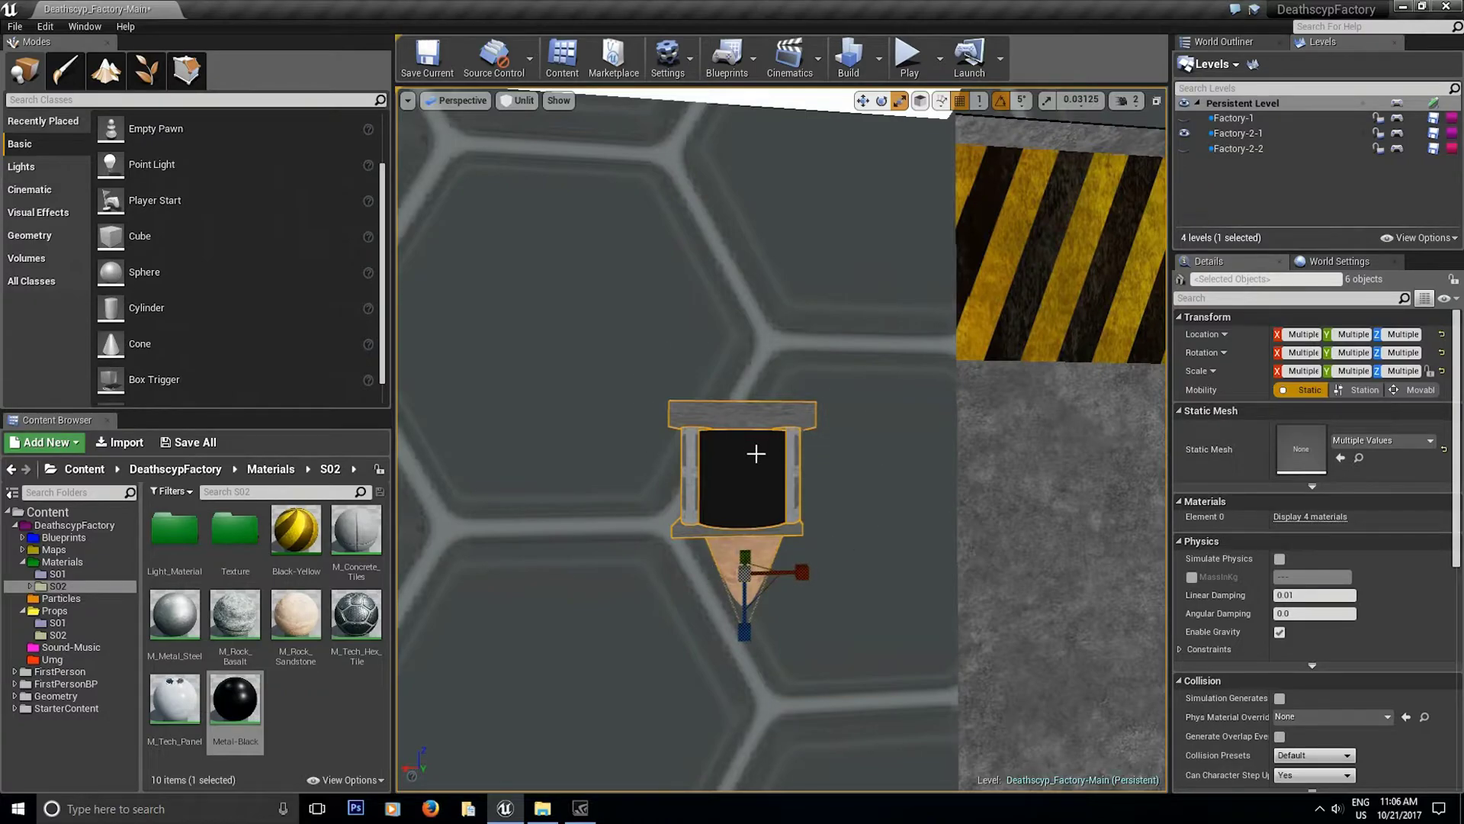
pyautogui.click(84, 26)
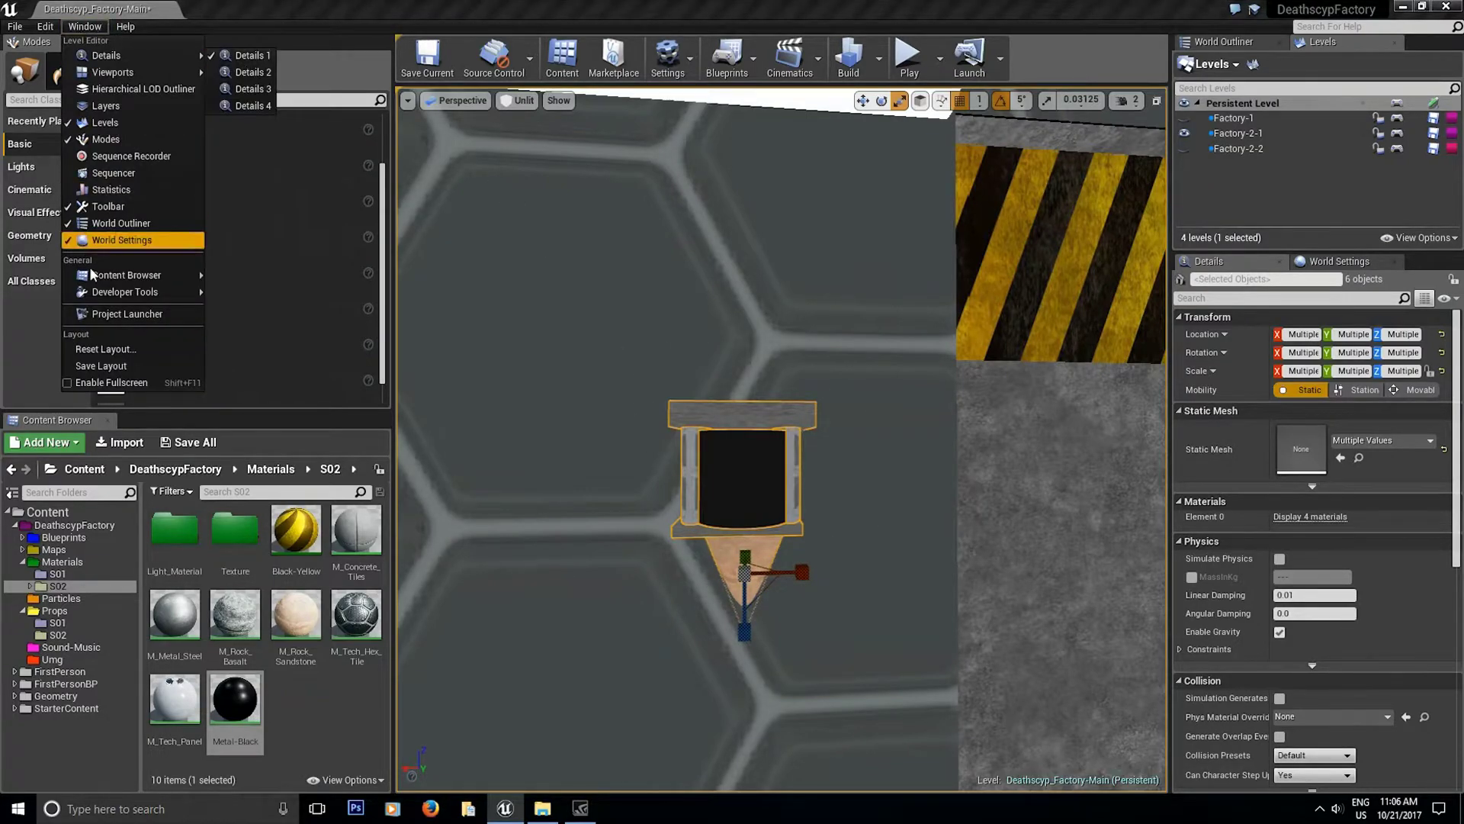
pyautogui.moveTo(103, 290)
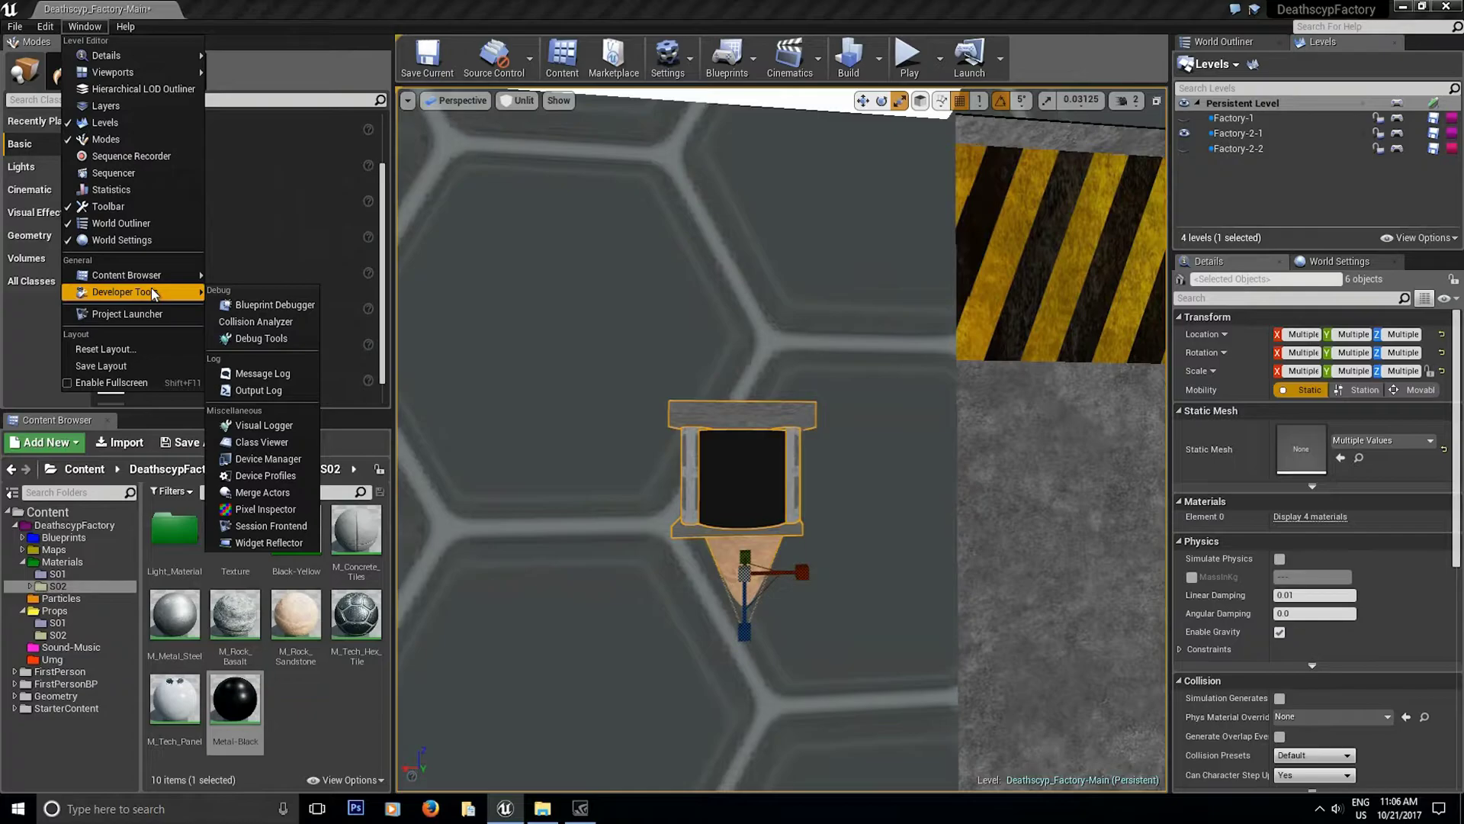
pyautogui.click(267, 492)
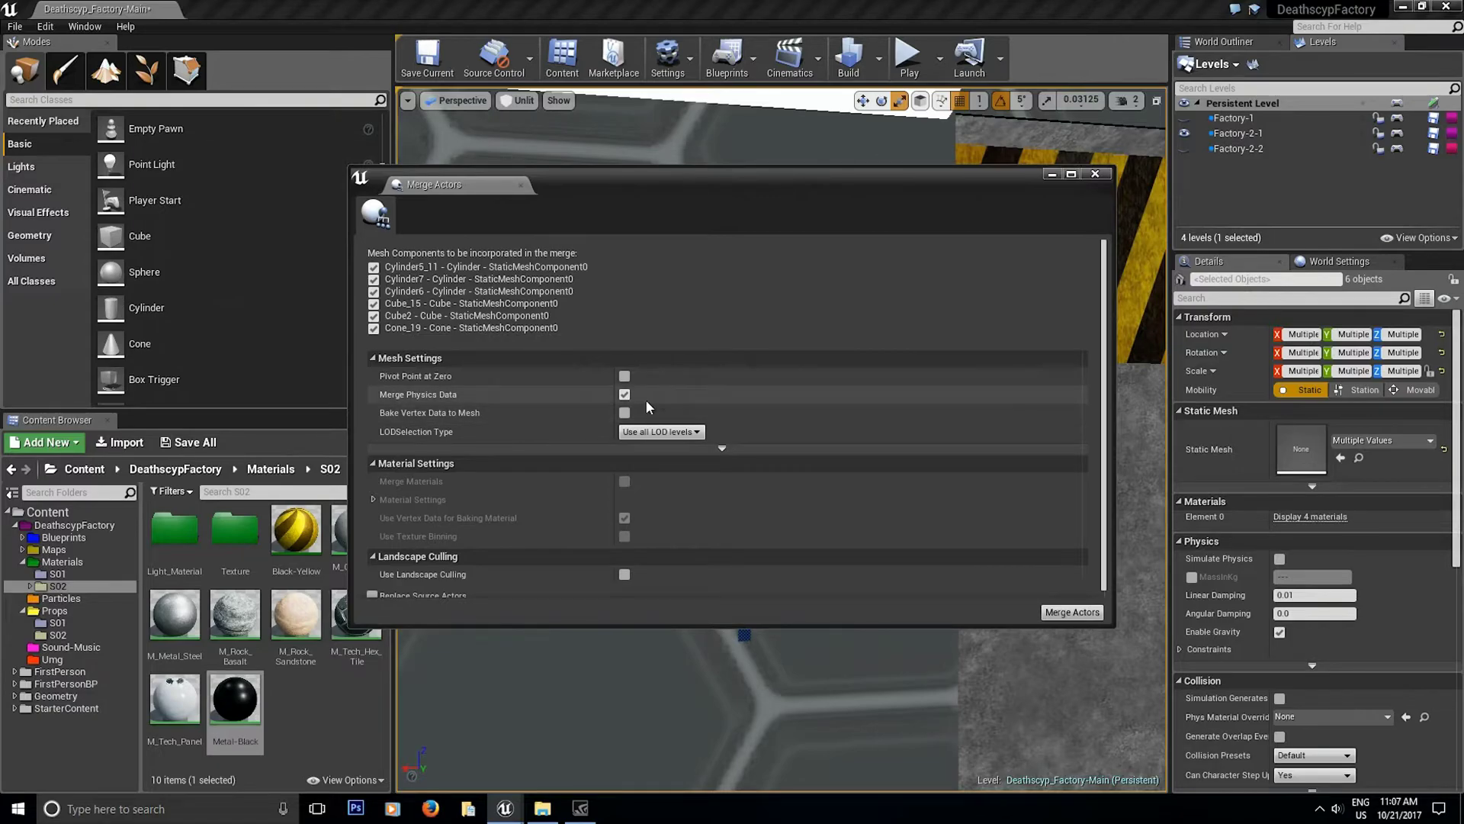
pyautogui.scroll(-1, 501, 471)
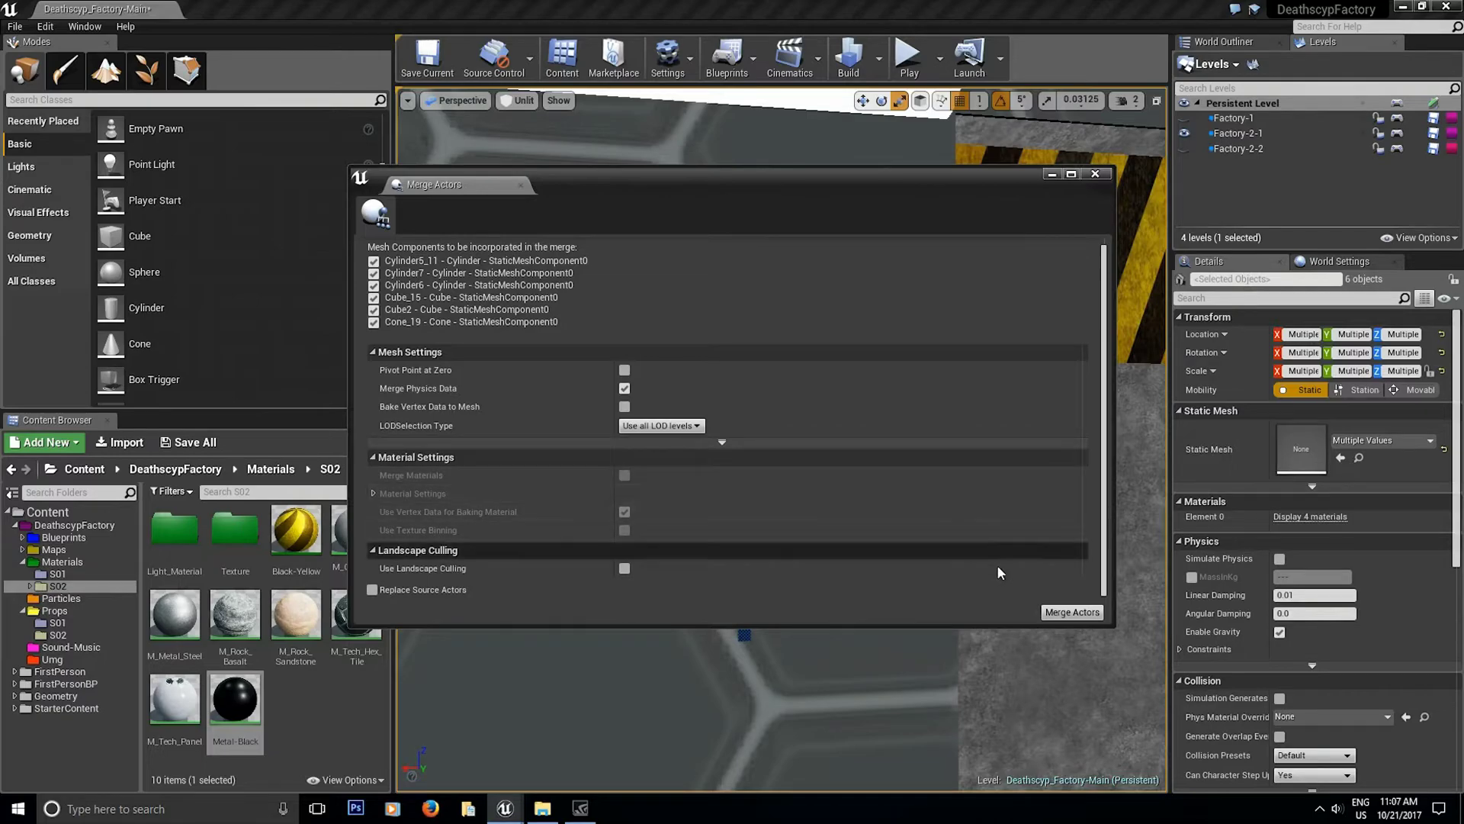
pyautogui.moveTo(932, 183); pyautogui.dragTo(813, 513)
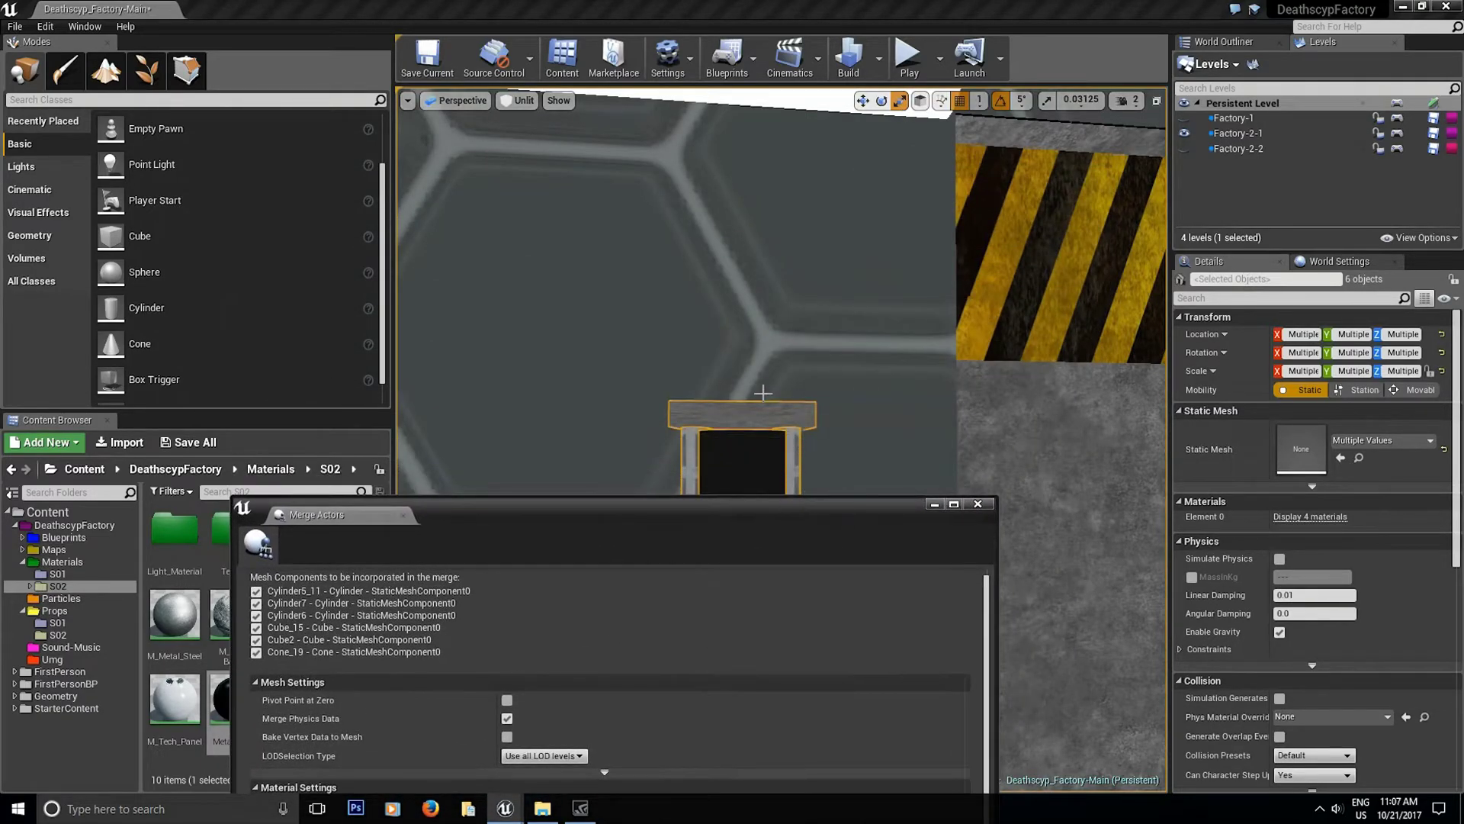
pyautogui.moveTo(744, 471); pyautogui.dragTo(753, 534)
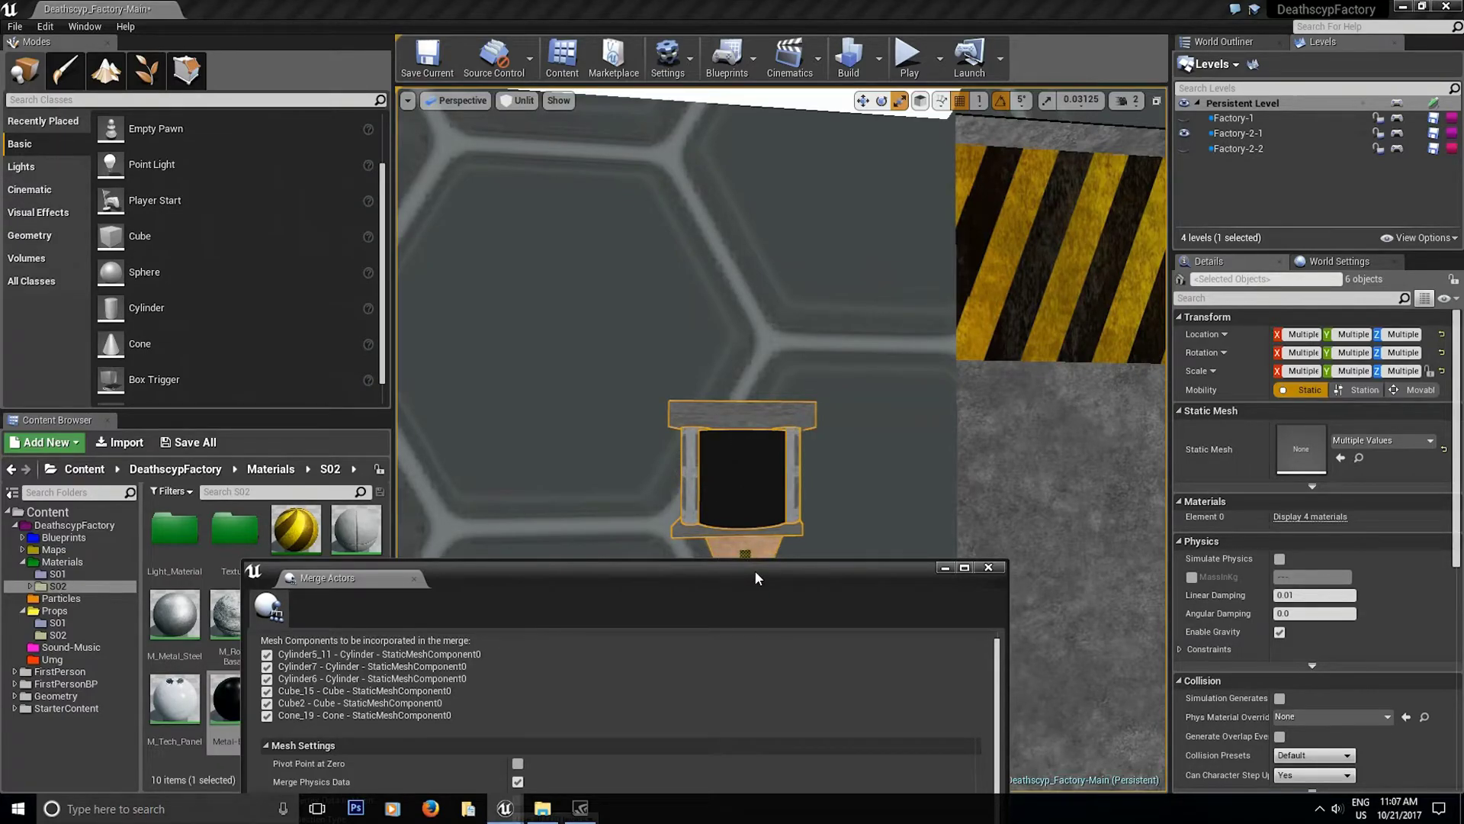
# - Merge the six selected wall fixture parts into one mesh named Emergency-Light, saved in the DeathscypFactory Props/S02 folder
pyautogui.moveTo(754, 569); pyautogui.dragTo(821, 194)
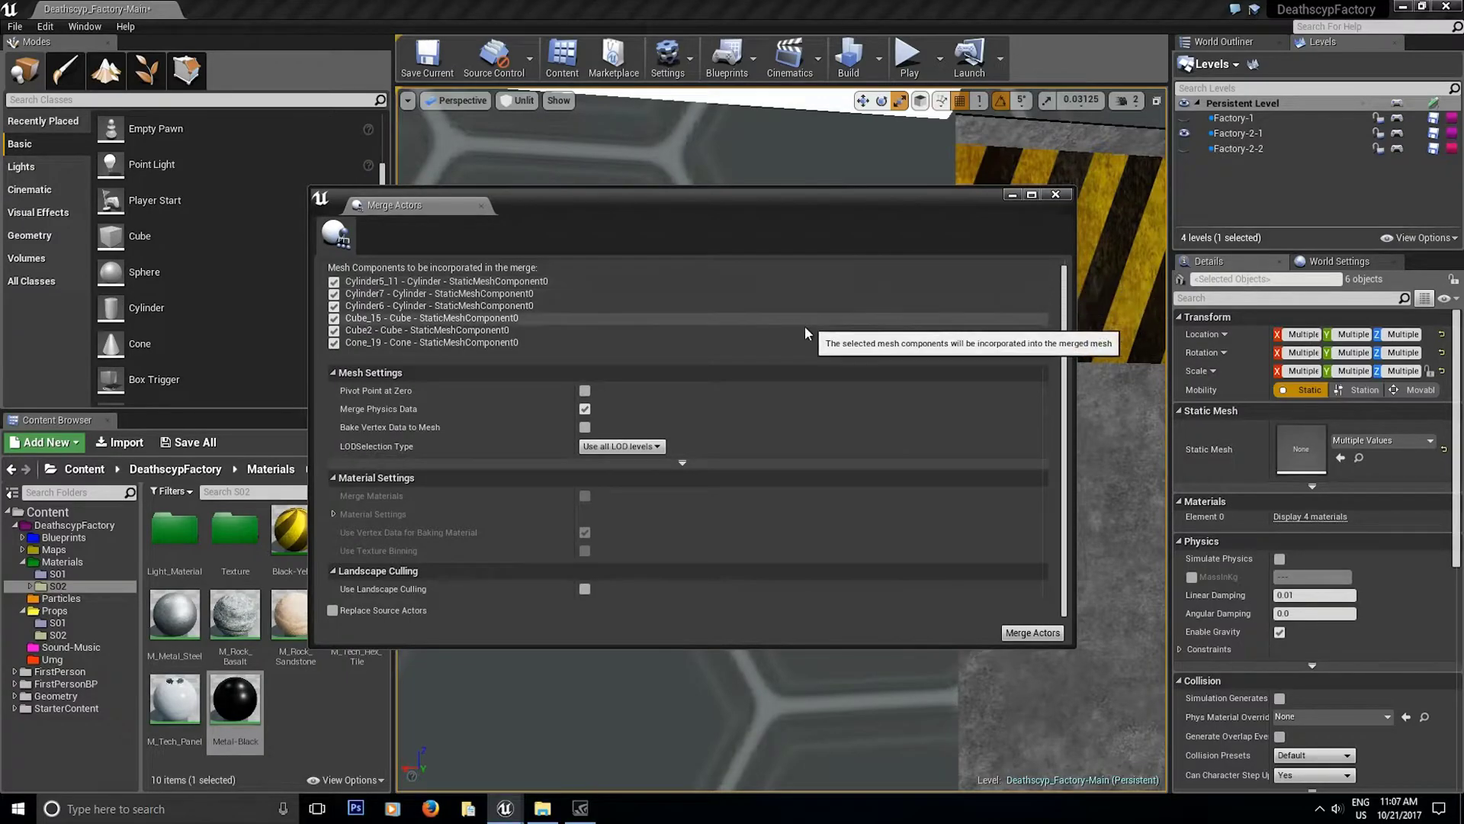
pyautogui.click(1023, 635)
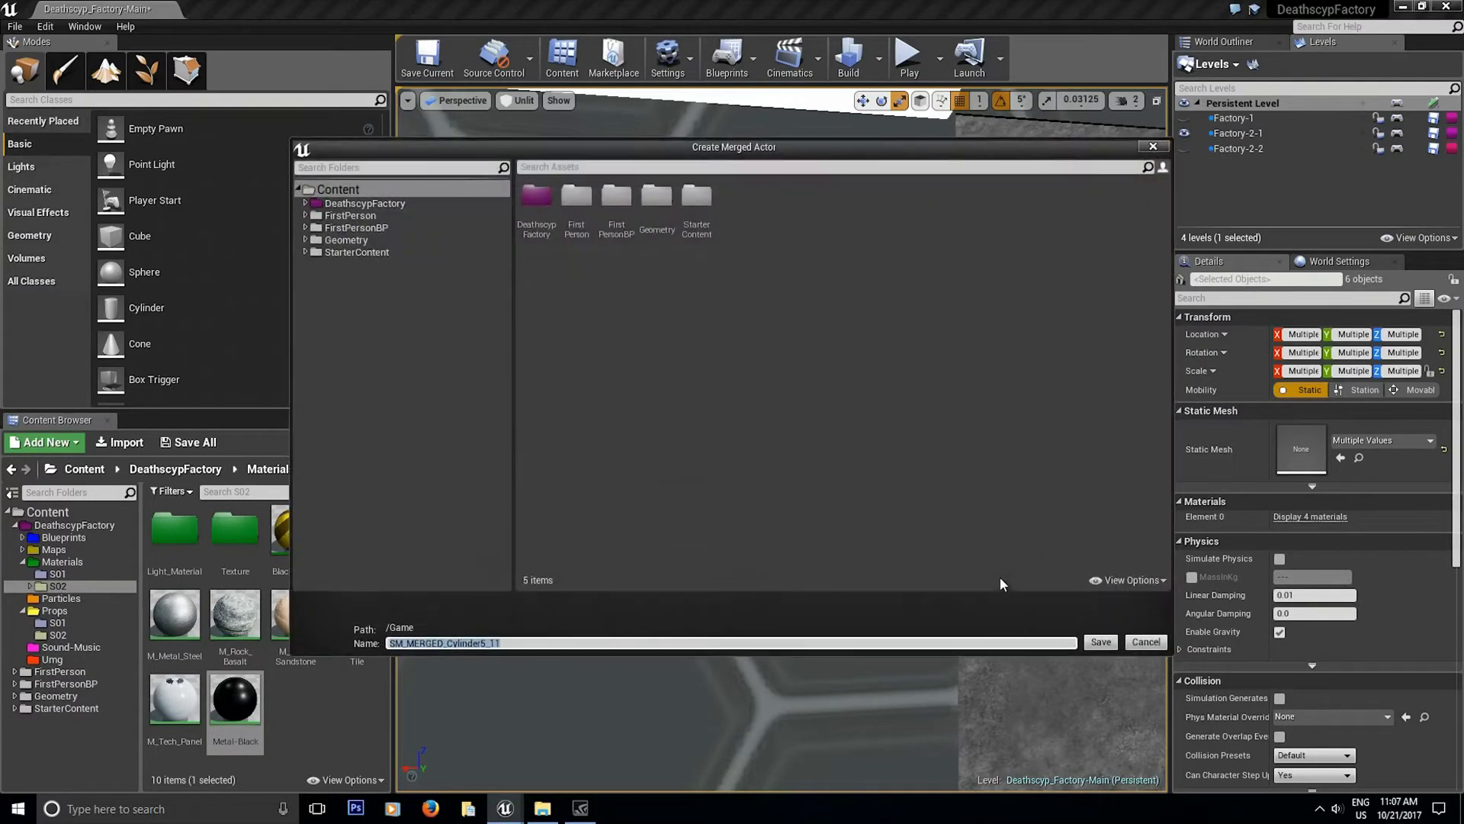
pyautogui.doubleClick(534, 198)
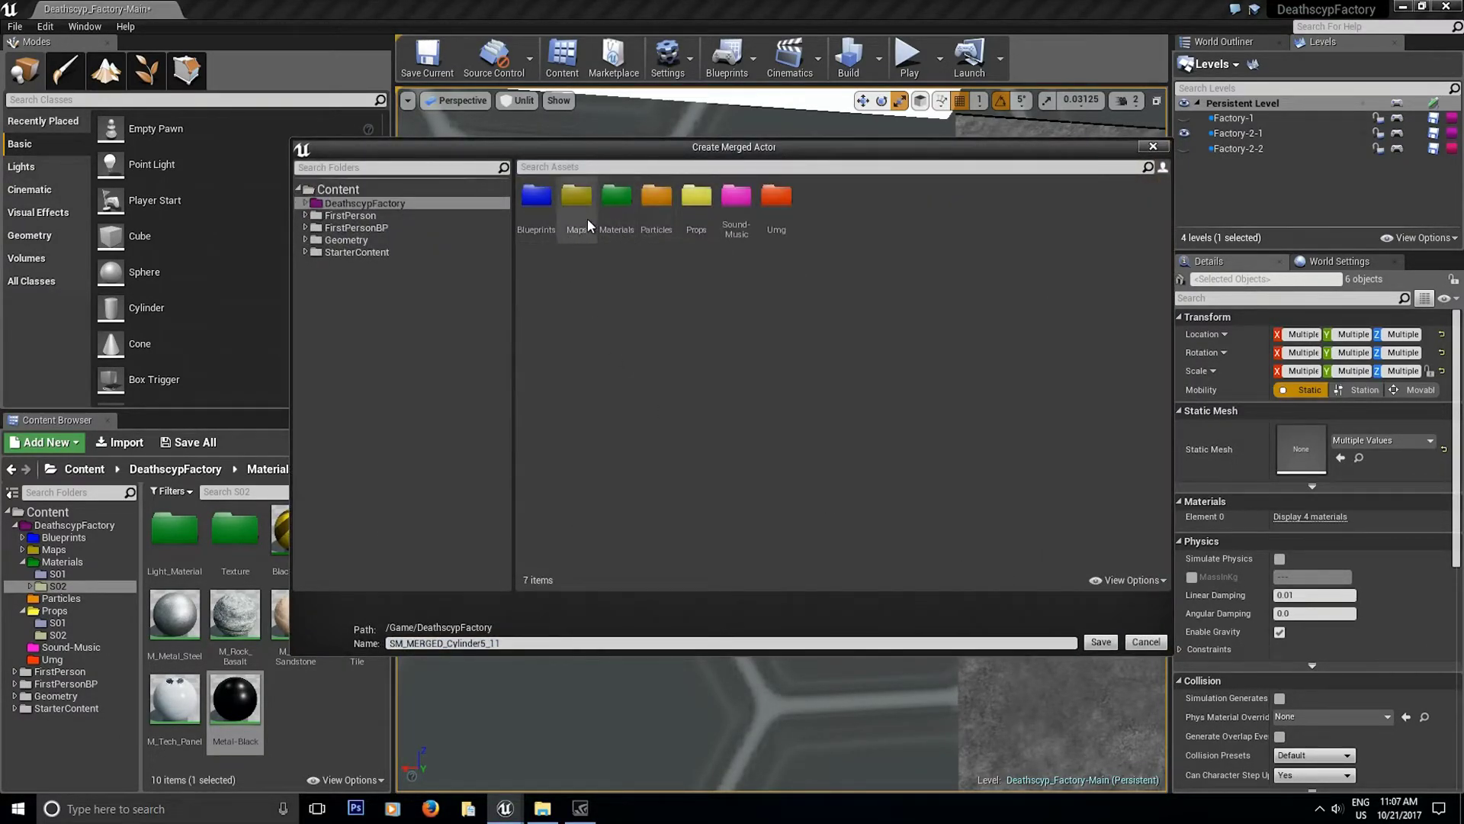
pyautogui.doubleClick(709, 199)
pyautogui.doubleClick(576, 196)
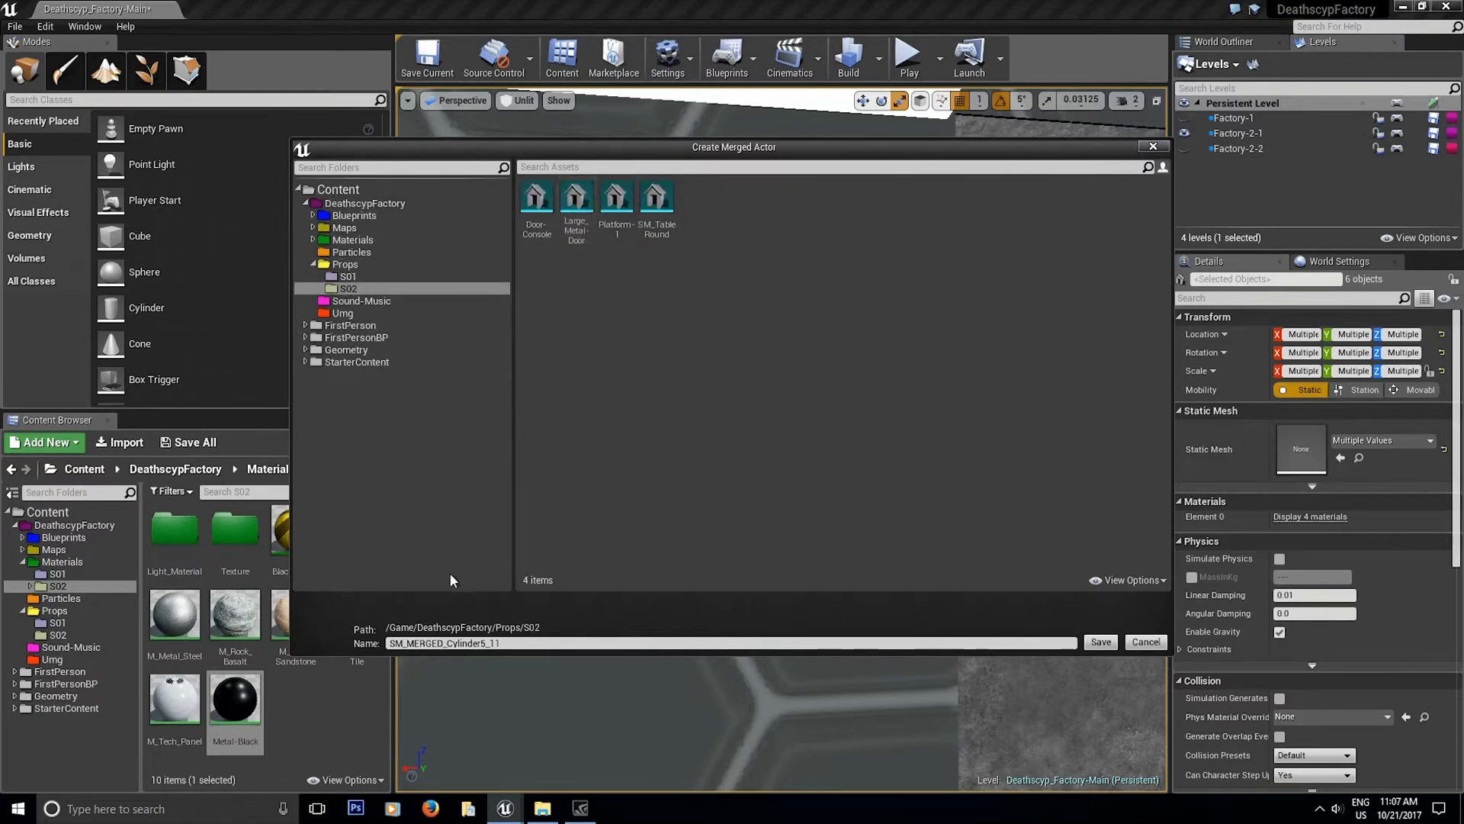
pyautogui.click(505, 648)
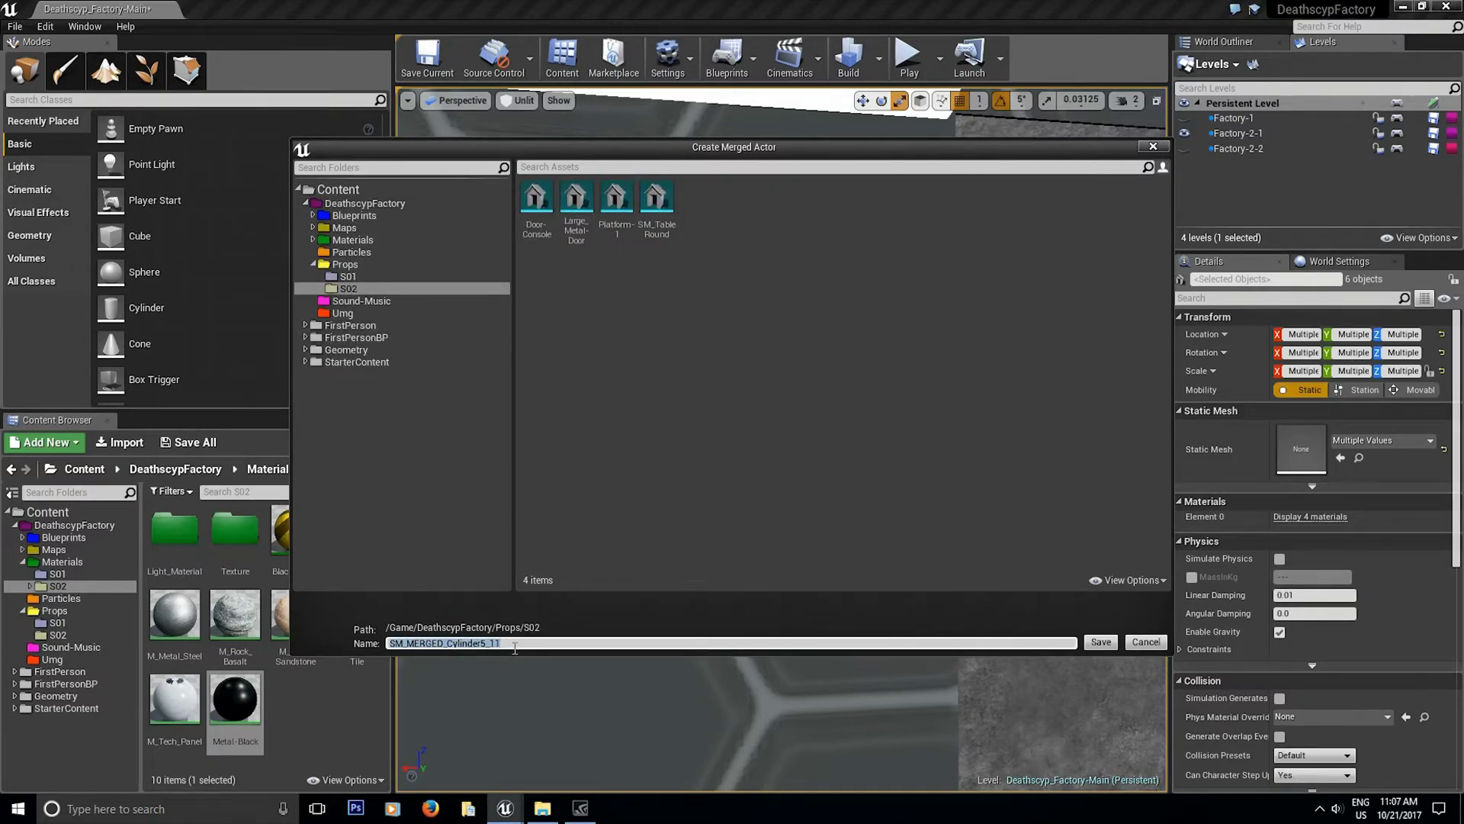
pyautogui.write('Emergency-Light')
pyautogui.press('Return')
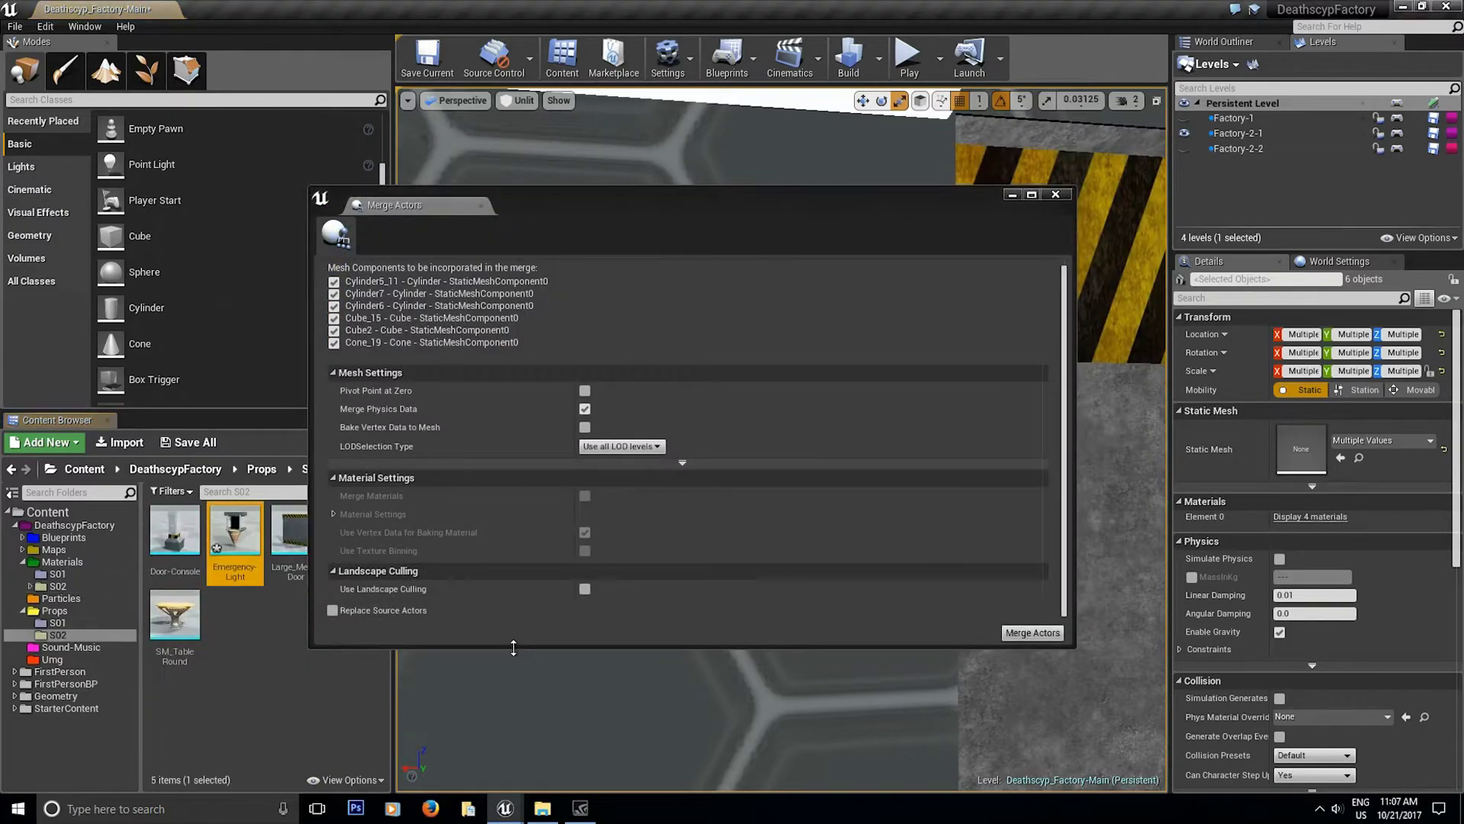
# - Close the Merge Actors tool and save all modified content, including the level and the Emergency-Light mesh
pyautogui.click(1056, 195)
pyautogui.click(174, 448)
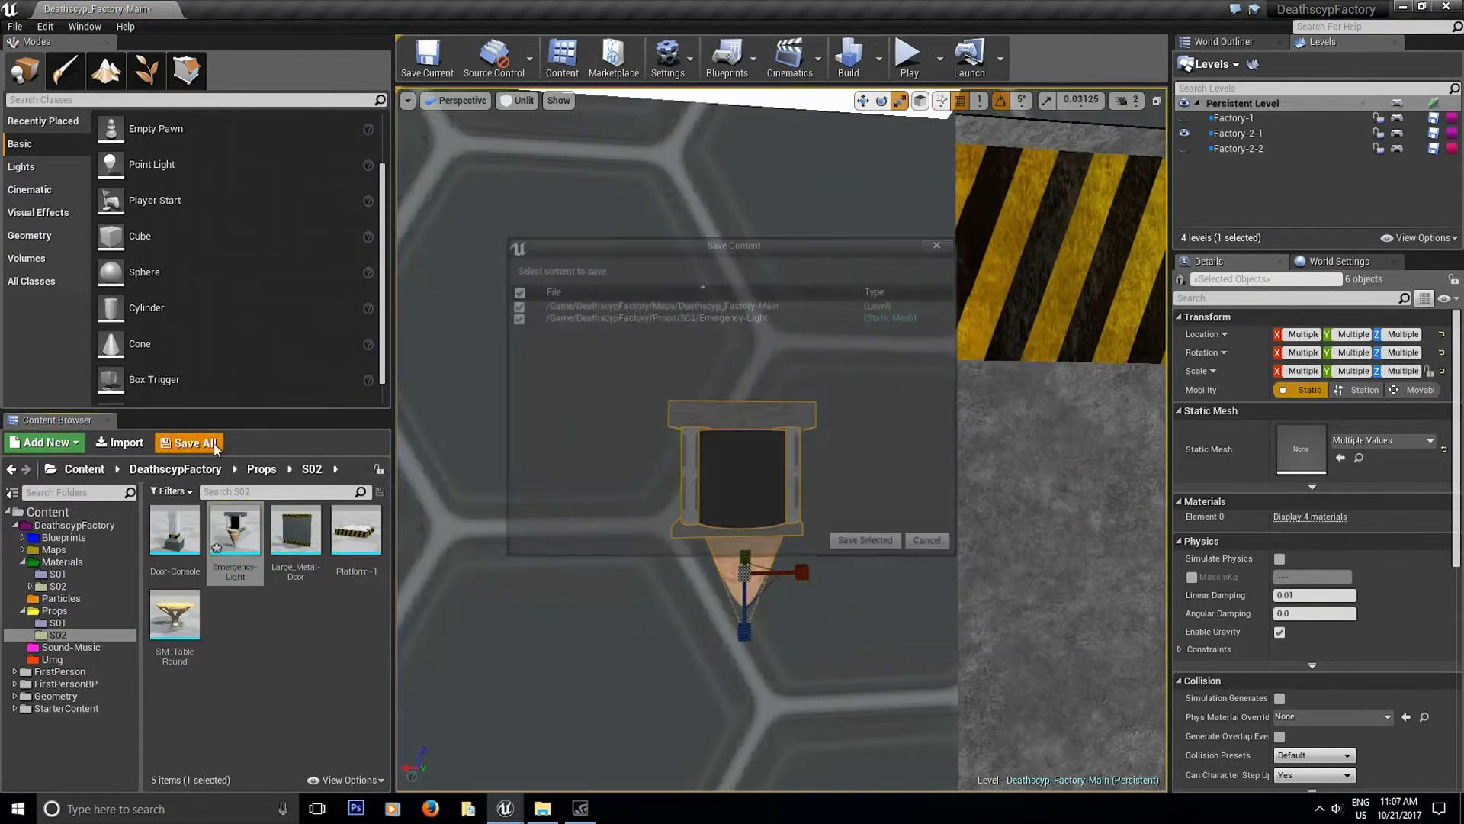
pyautogui.click(858, 540)
pyautogui.press('w')
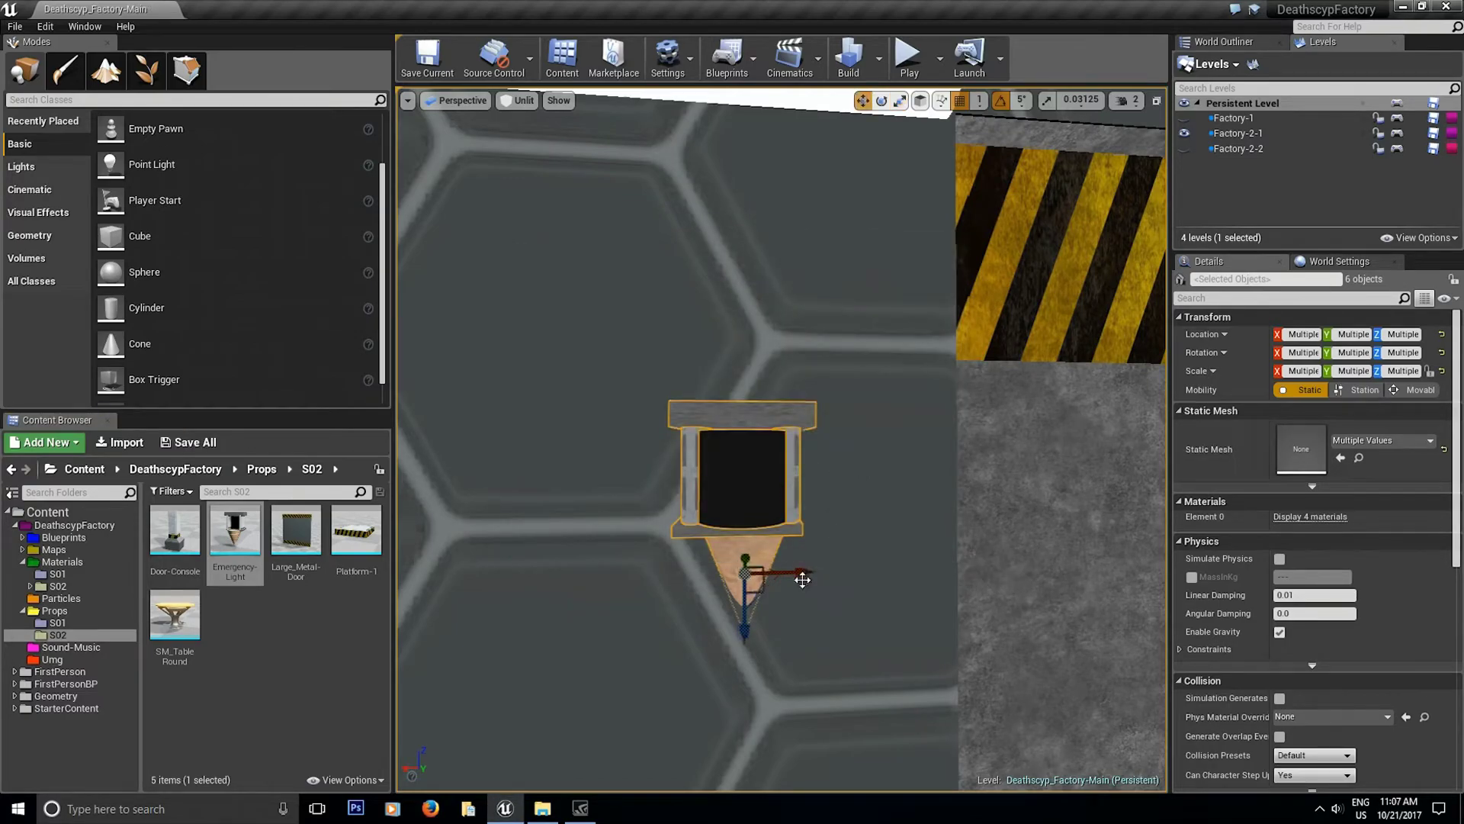
pyautogui.moveTo(758, 573); pyautogui.dragTo(808, 696)
pyautogui.click(814, 546)
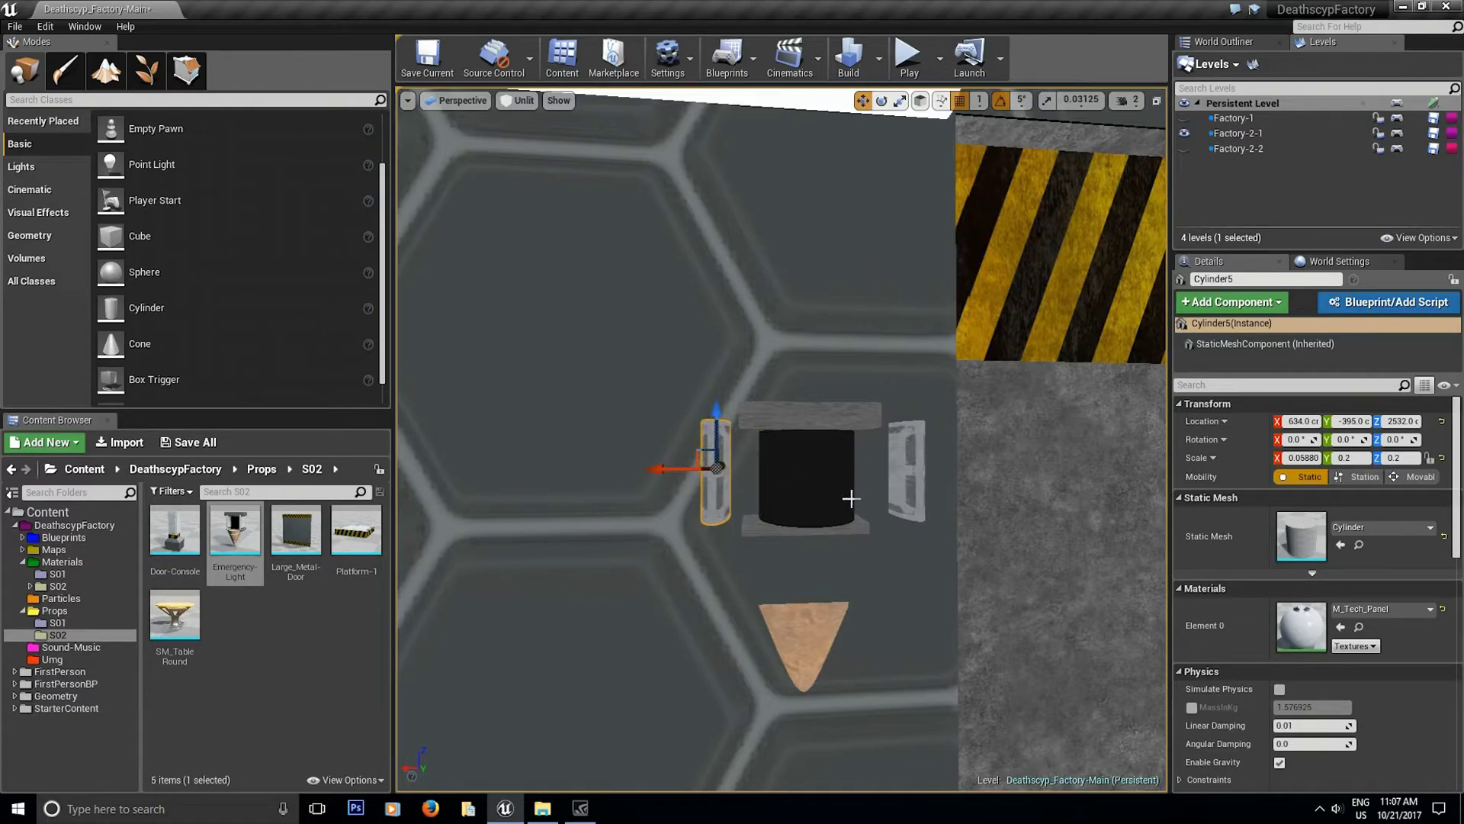
pyautogui.hotkey('ctrl', 'z')
pyautogui.hotkey('ctrl', 'z')
pyautogui.hotkey('ctrl', 'z')
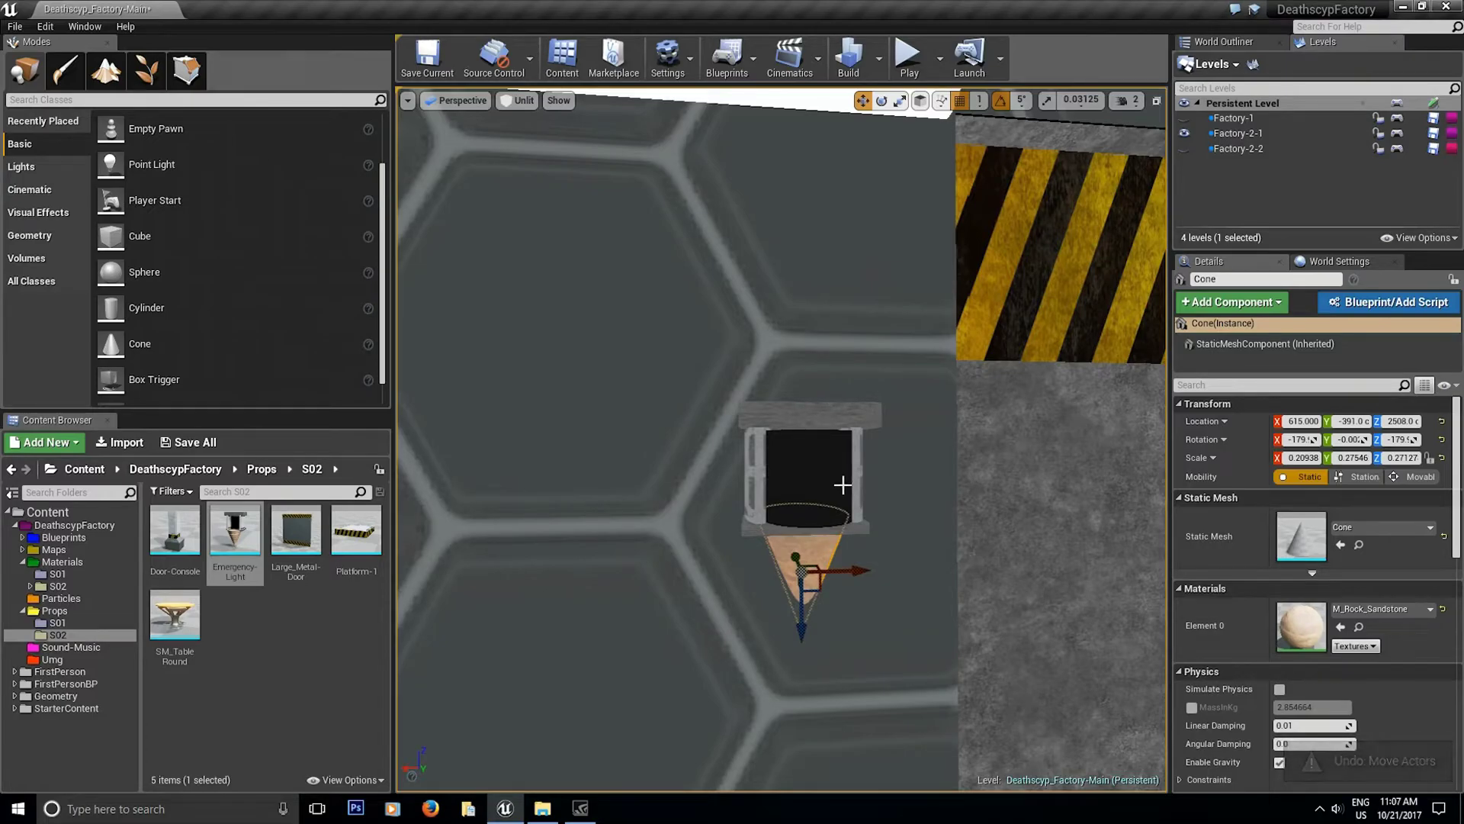
pyautogui.hotkey('ctrl', 'z')
# - Move the six original fixture parts straight down, out of the way below the factory room
pyautogui.scroll(-10, 893, 418)
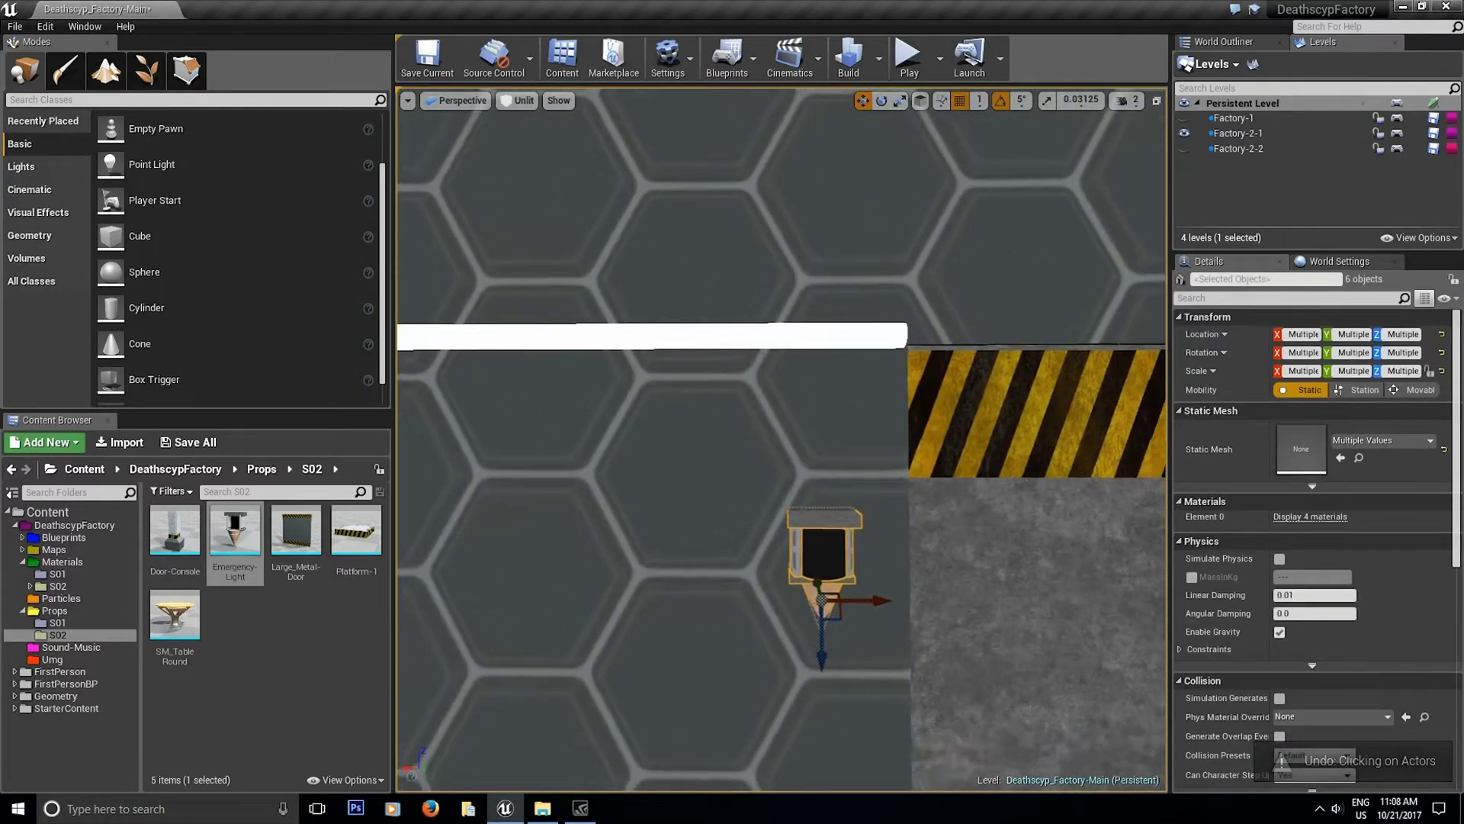
pyautogui.scroll(-2, 765, 558)
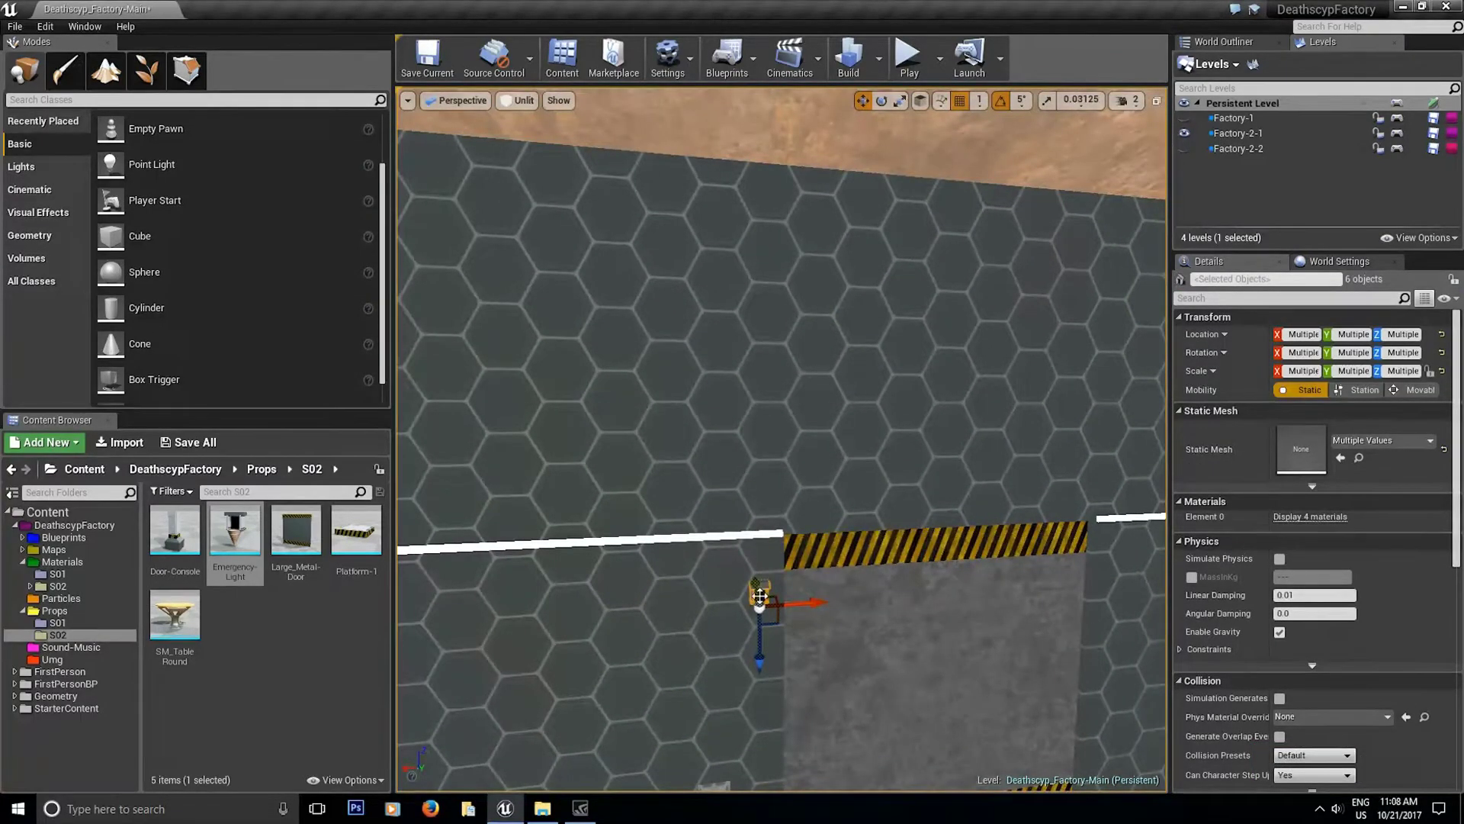
pyautogui.scroll(-8, 816, 264)
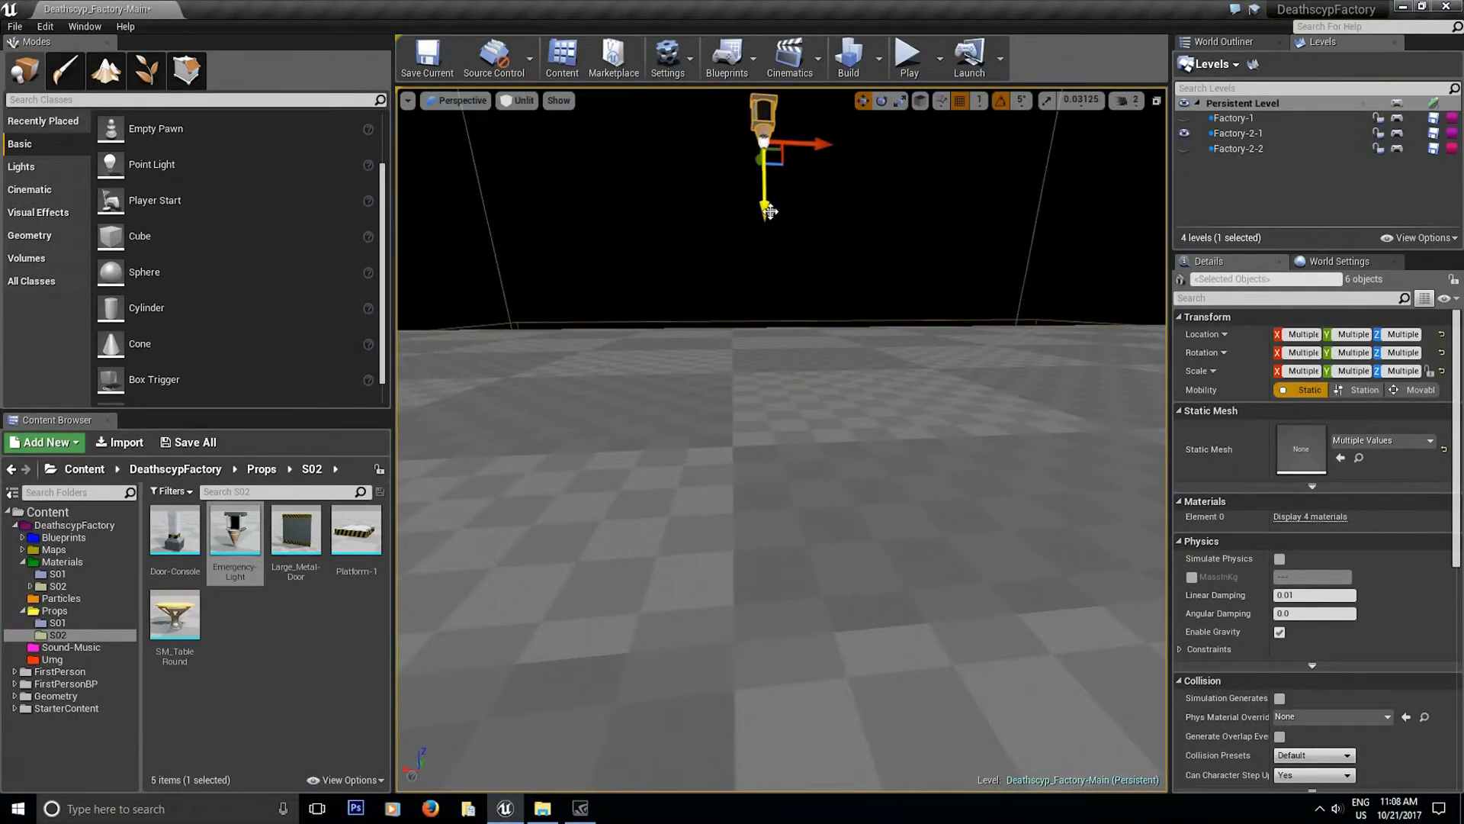
pyautogui.scroll(10, 769, 211)
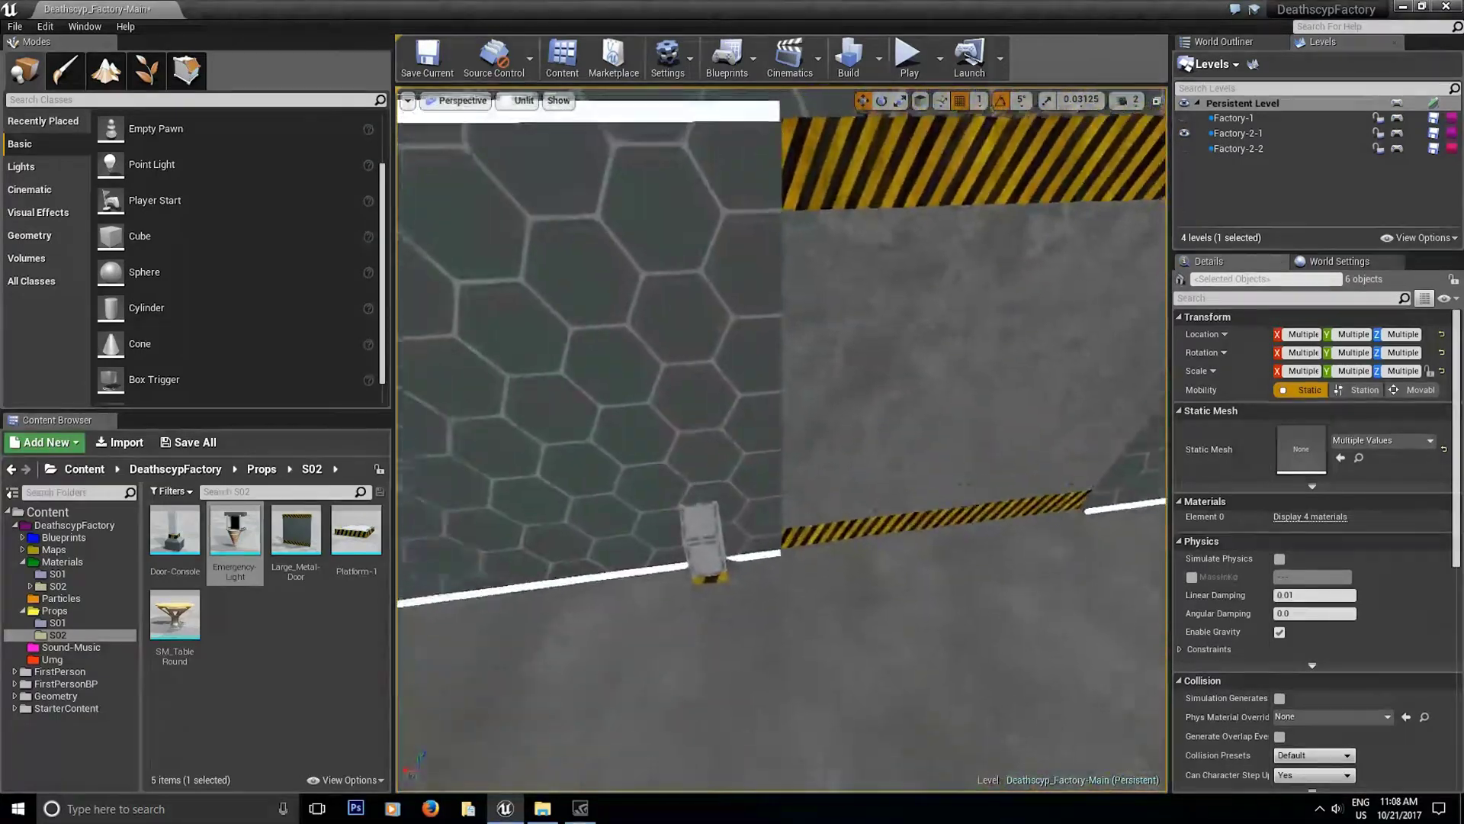
pyautogui.moveTo(684, 254)
pyautogui.mouseDown(button='right')
pyautogui.moveTo(684, 183)
pyautogui.moveTo(684, 255)
pyautogui.mouseUp(button='right')
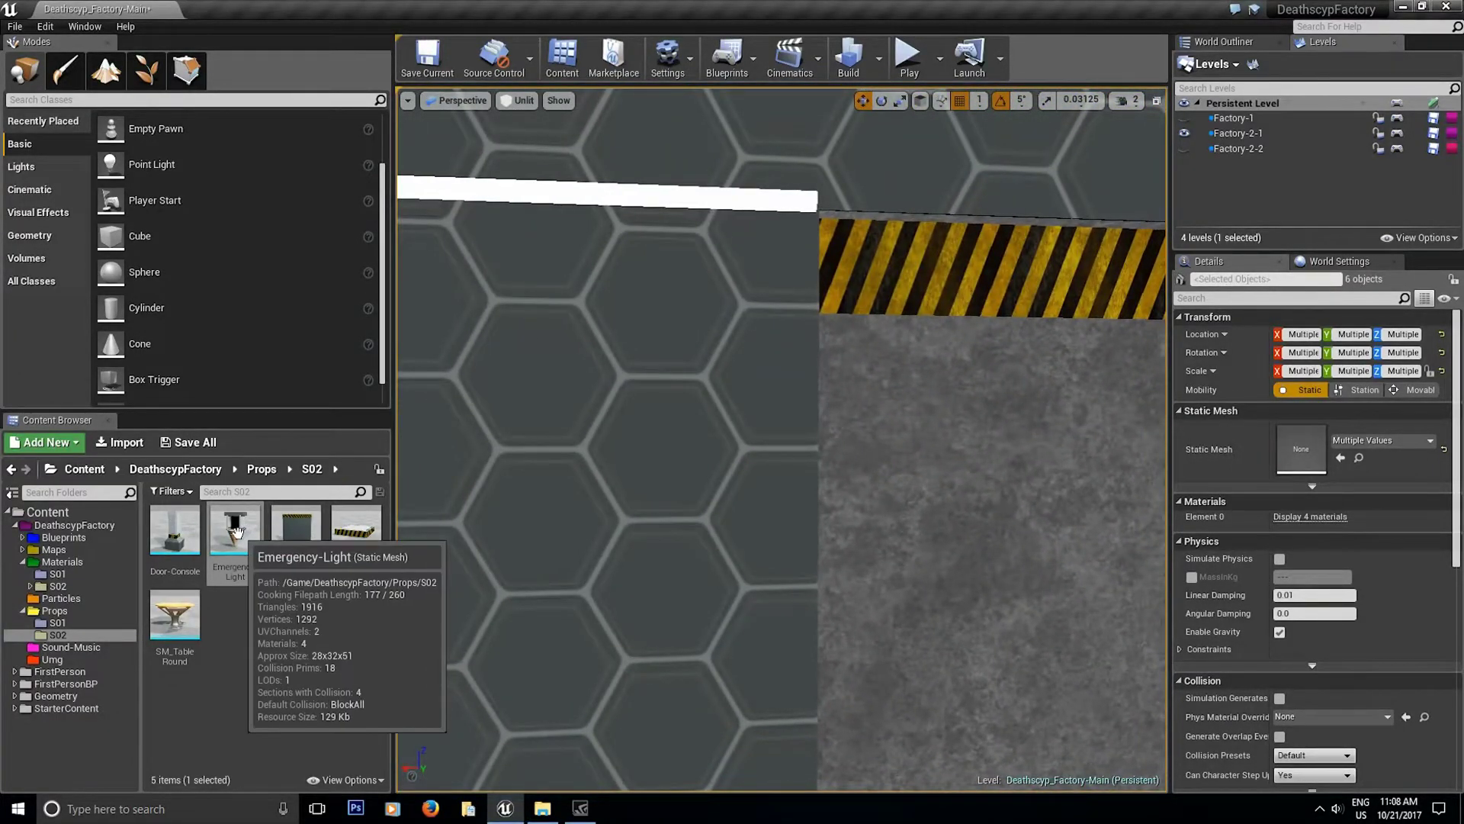
# - Place the Emergency-Light mesh beside the metal door at X 616, Y -395, Z 2532, and duplicate it to the door's other side at X 68
pyautogui.moveTo(236, 531); pyautogui.dragTo(688, 398)
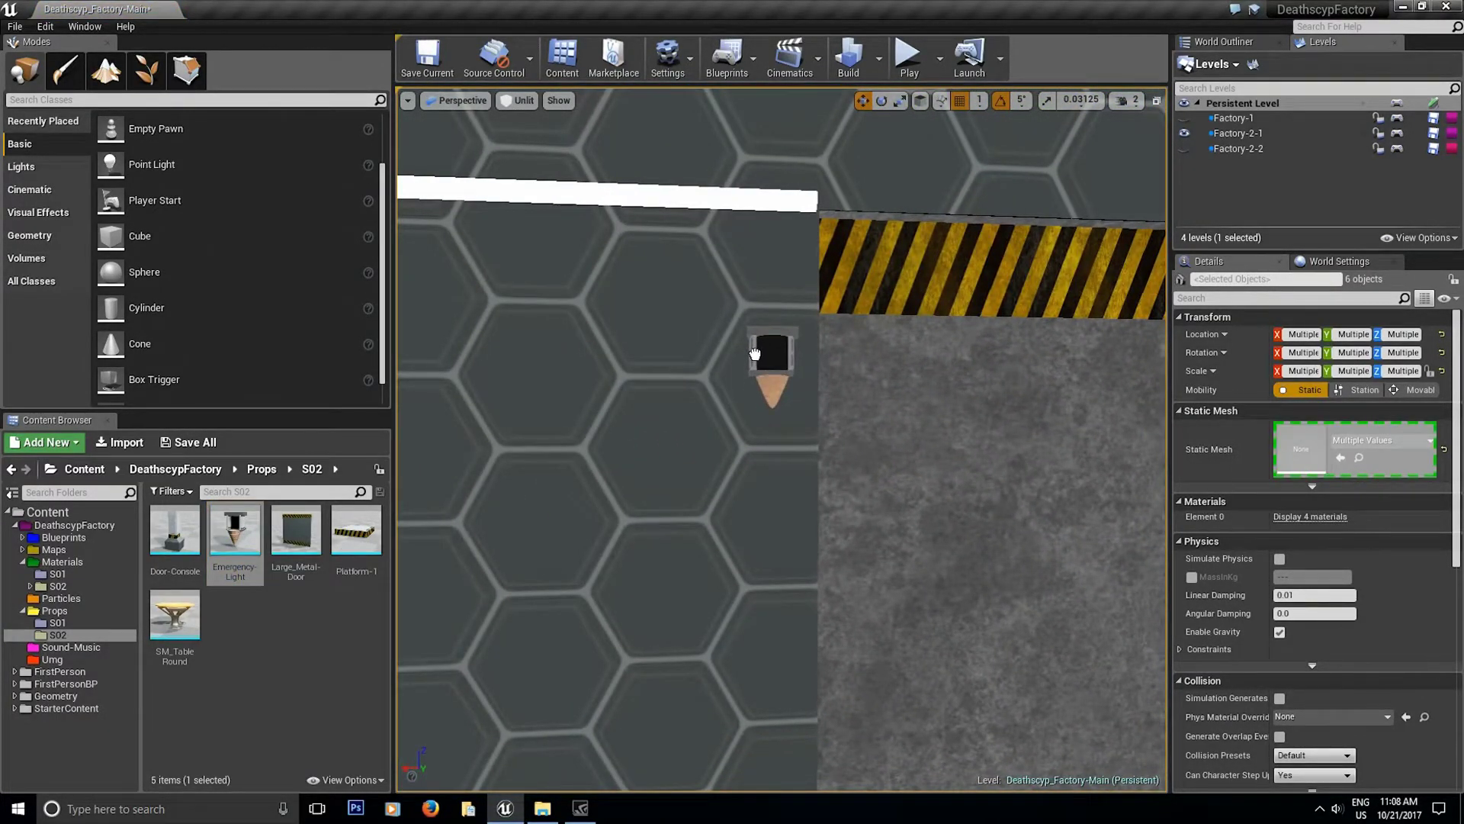
pyautogui.moveTo(755, 353); pyautogui.dragTo(755, 355)
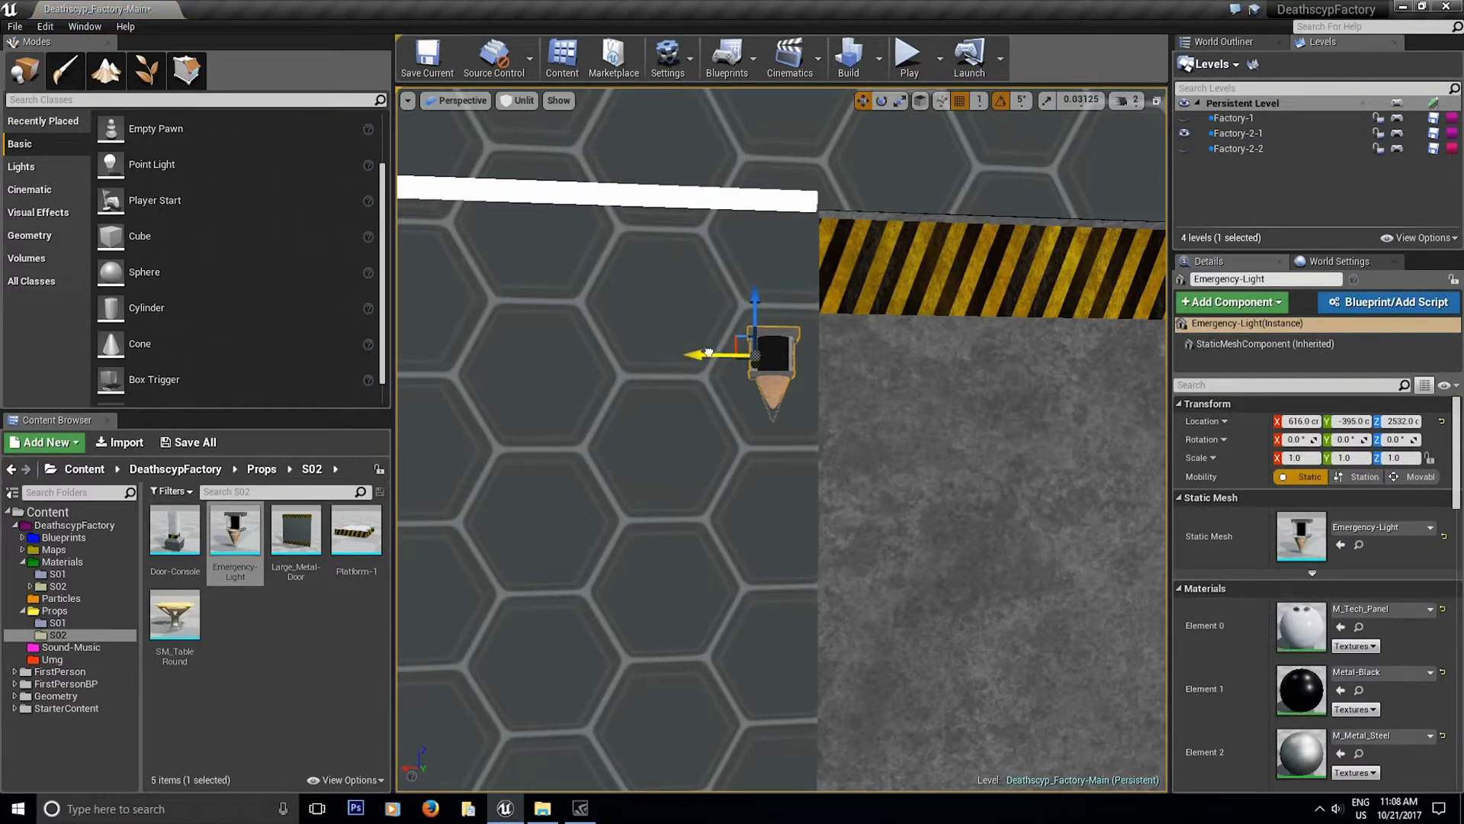
pyautogui.moveTo(1005, 386)
pyautogui.mouseDown(button='right')
pyautogui.moveTo(1106, 386)
pyautogui.moveTo(992, 381)
pyautogui.mouseUp(button='right')
pyautogui.moveTo(764, 360); pyautogui.dragTo(1042, 368)
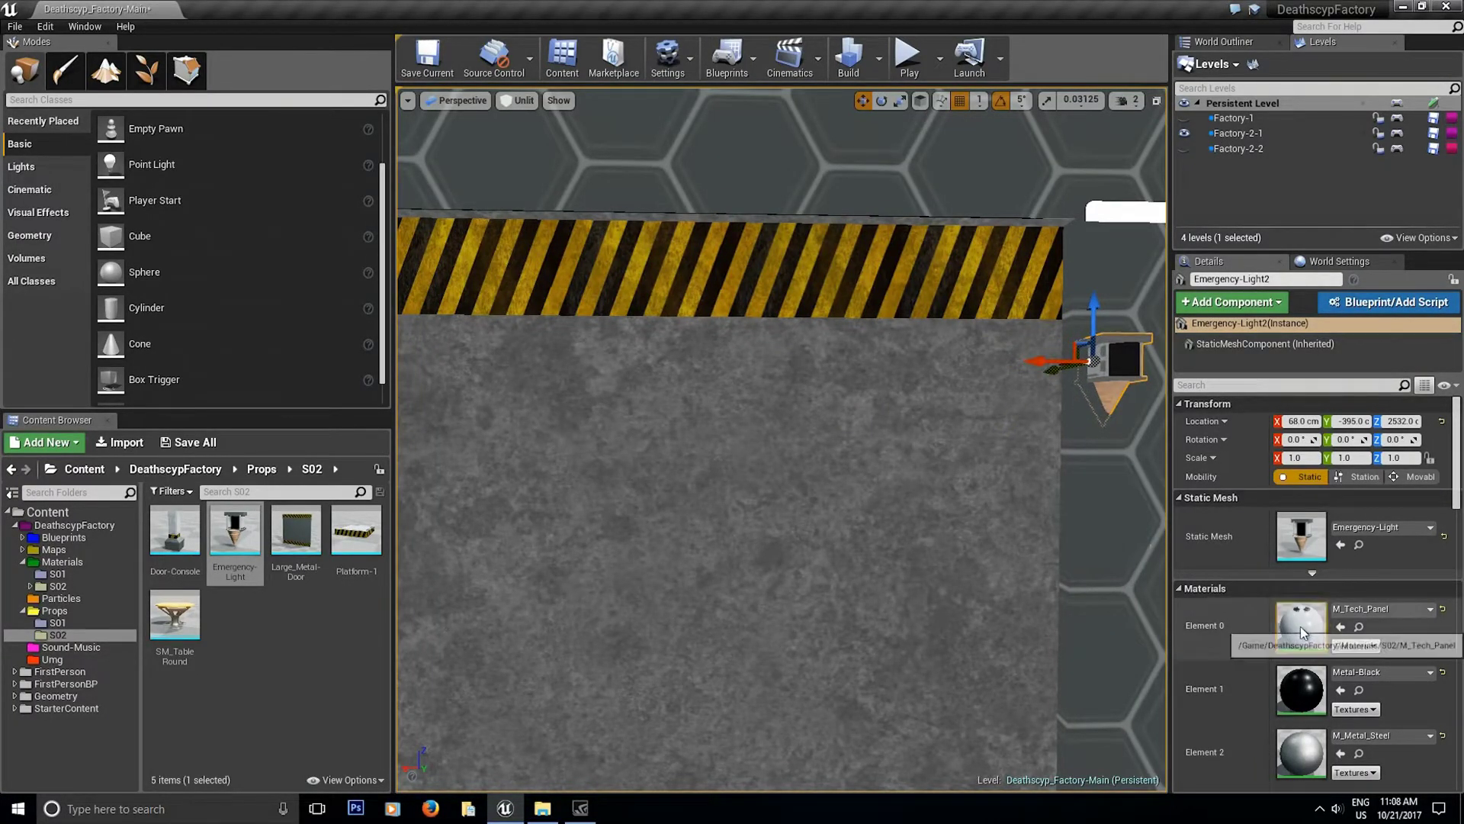
pyautogui.scroll(-3, 1328, 647)
pyautogui.scroll(2, 1328, 647)
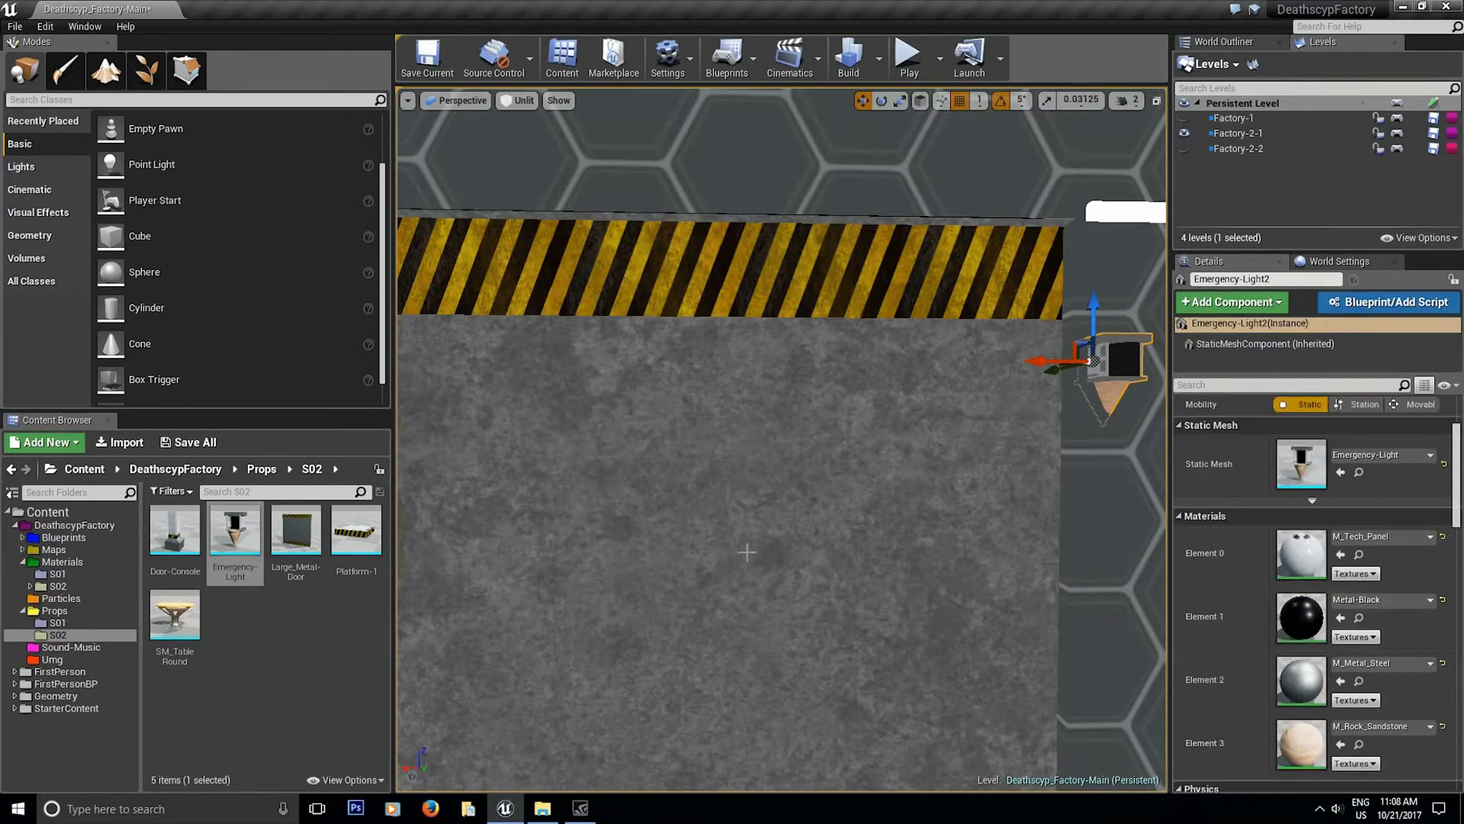
# - Check the Emergency-Light mesh's collision information in its mesh editor, and save all modified content
pyautogui.moveTo(745, 555); pyautogui.dragTo(467, 555, button='right')
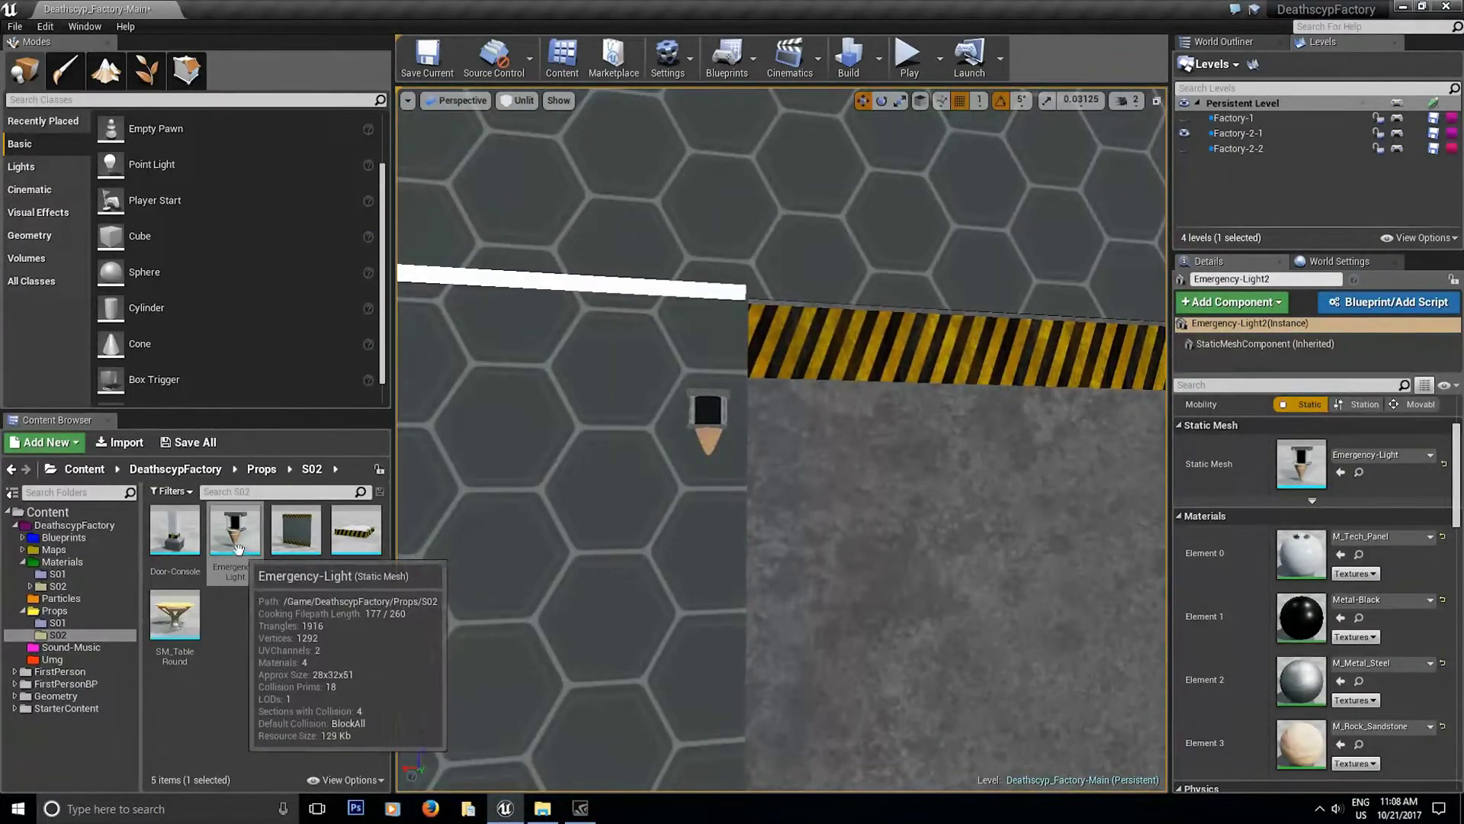
pyautogui.doubleClick(241, 543)
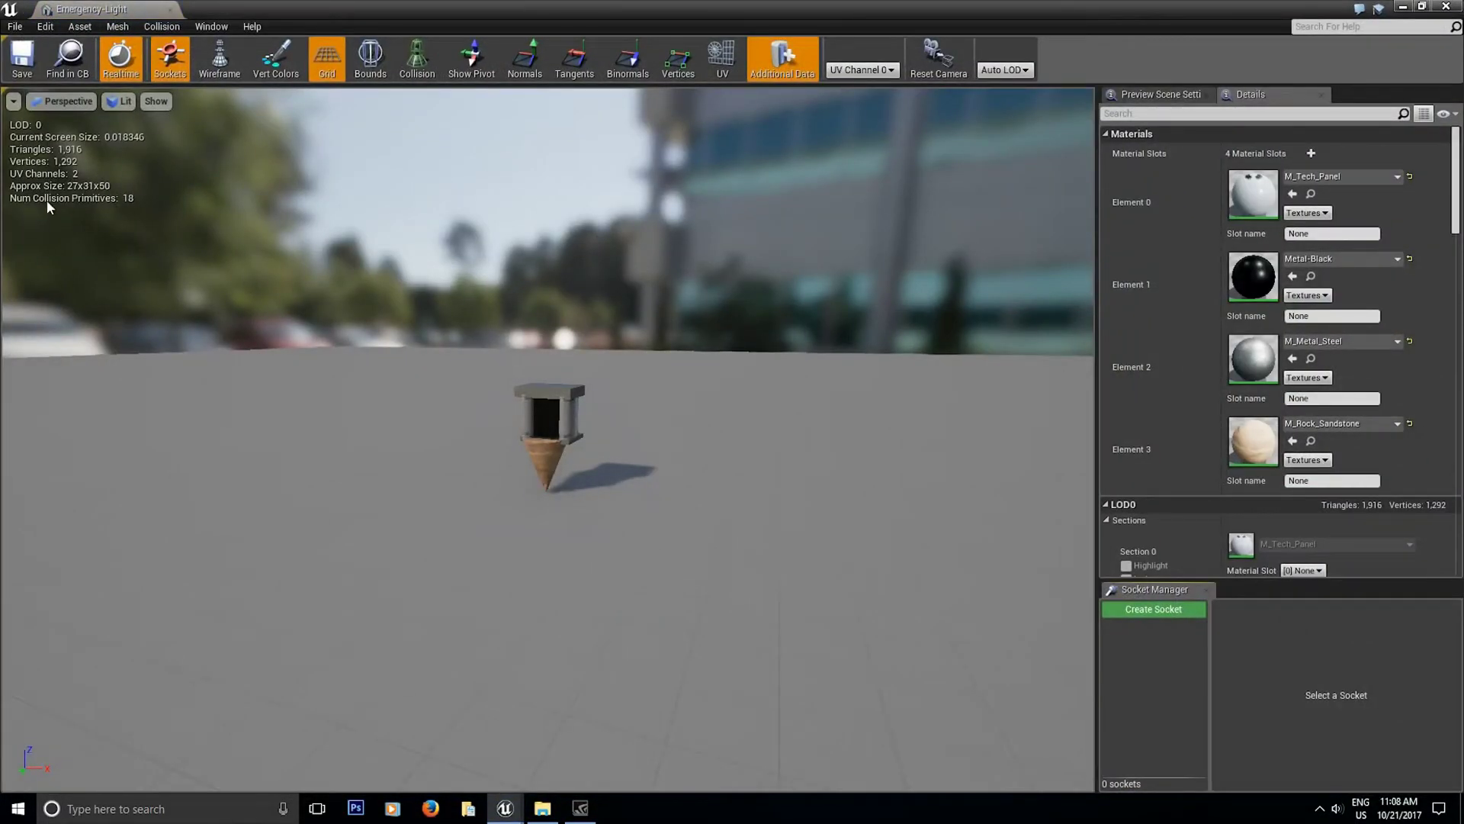
pyautogui.click(170, 13)
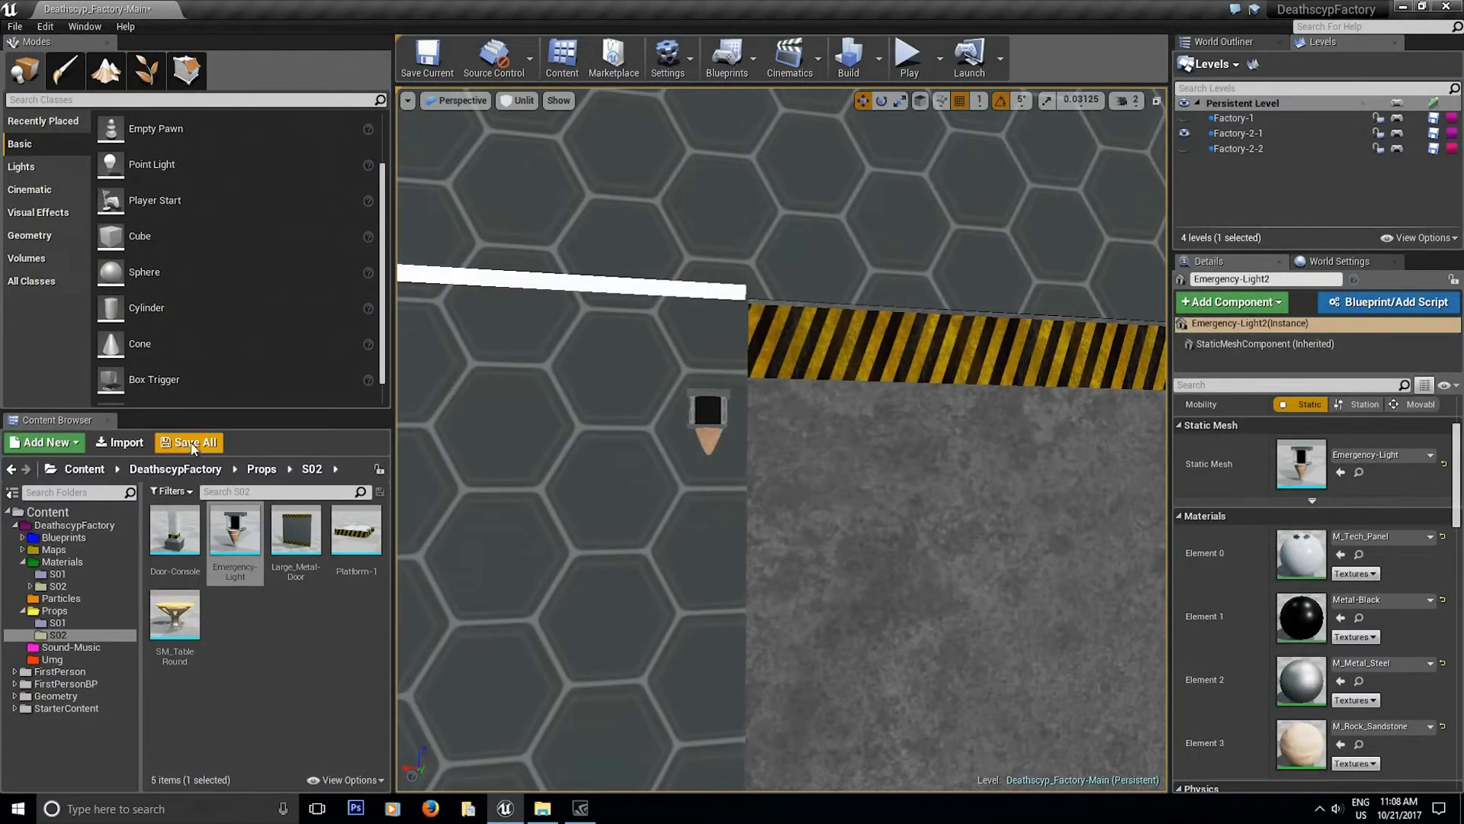
pyautogui.hotkey('ctrl', 'shift', 's')
pyautogui.click(875, 550)
# - Place a basic Cube on the front of the door console standing beside the metal door
pyautogui.moveTo(852, 514); pyautogui.dragTo(1026, 572, button='right')
pyautogui.press('s')
pyautogui.press('w')
pyautogui.press('a')
pyautogui.press('w')
pyautogui.press('w')
pyautogui.press('a')
pyautogui.press('w')
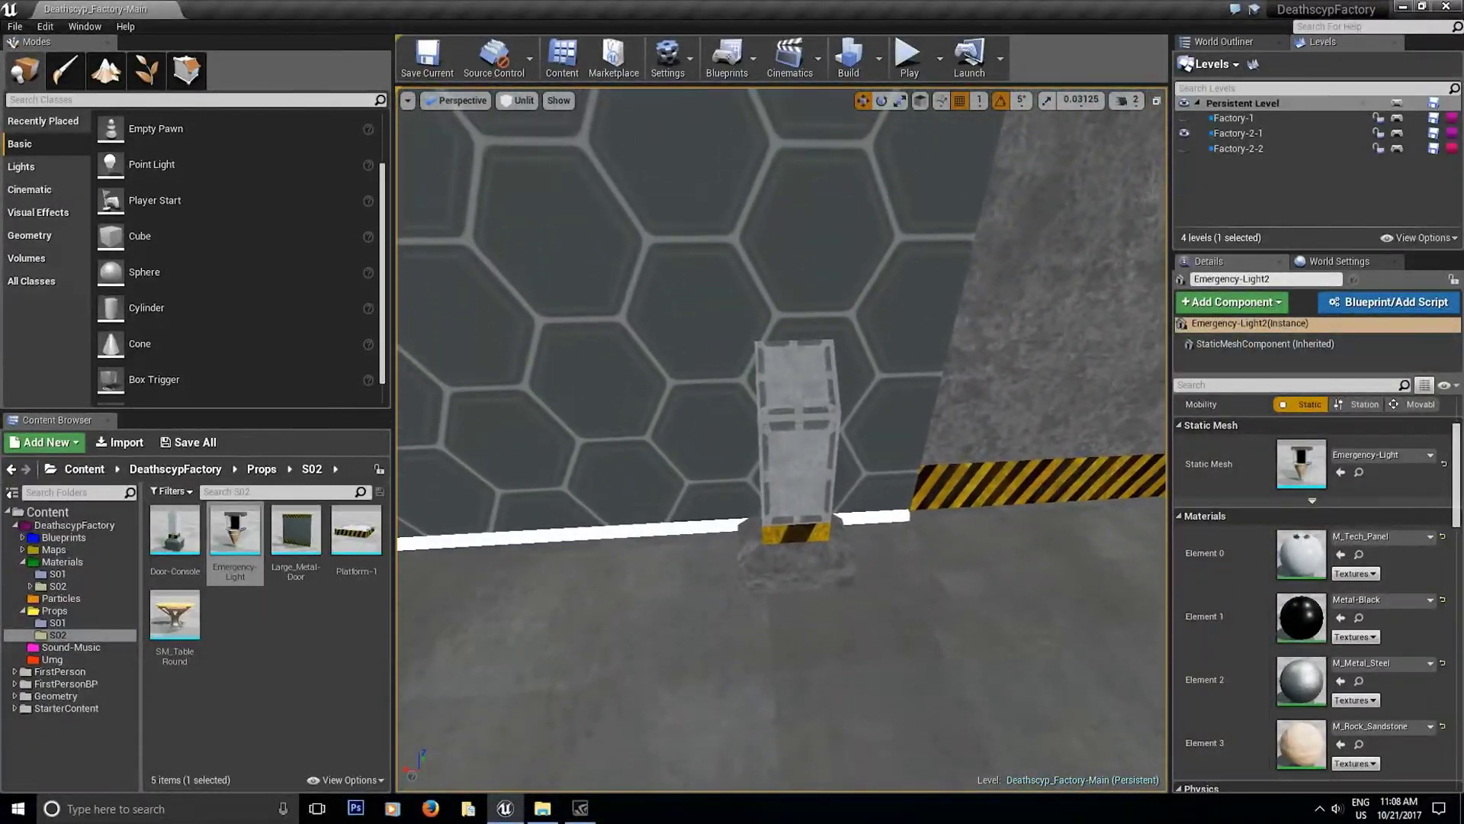
pyautogui.moveTo(852, 610); pyautogui.dragTo(846, 580)
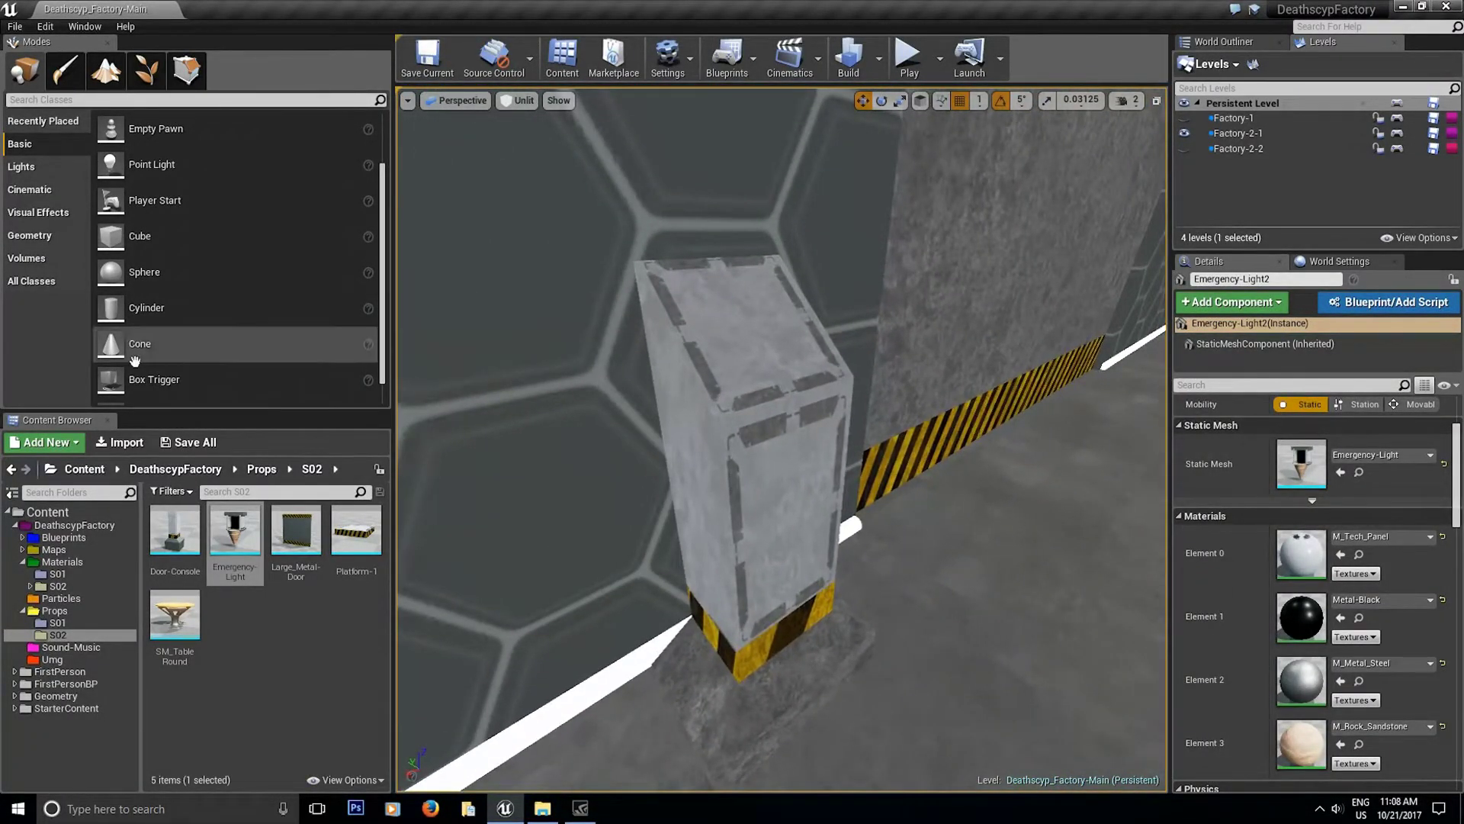
pyautogui.moveTo(145, 236); pyautogui.dragTo(751, 507)
pyautogui.press('s')
pyautogui.moveTo(751, 506); pyautogui.dragTo(728, 477, button='right')
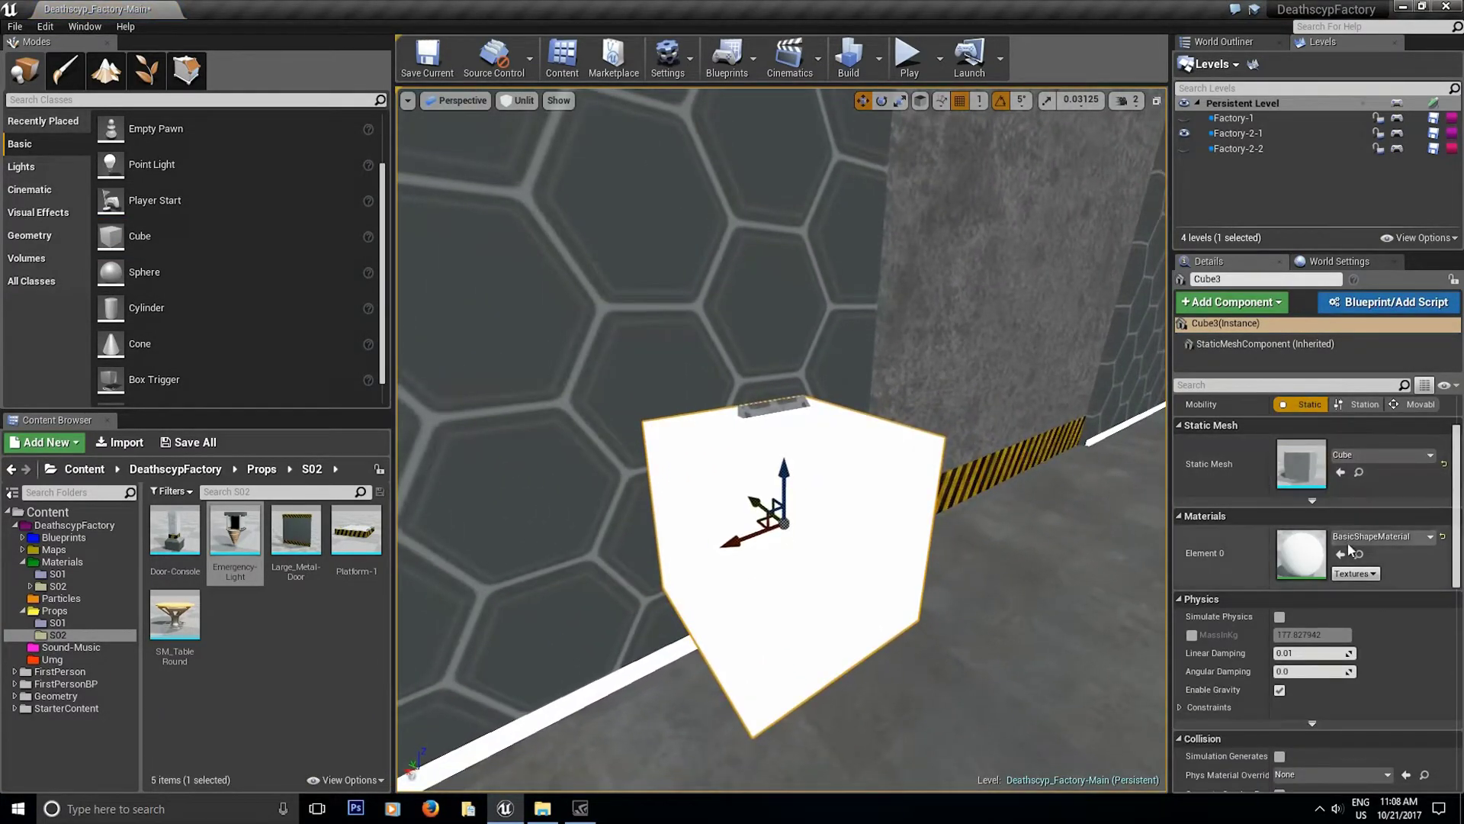
# - Slim the cube into a thin vertical bar by setting its X and Y scale to 0.05
pyautogui.scroll(2, 1340, 545)
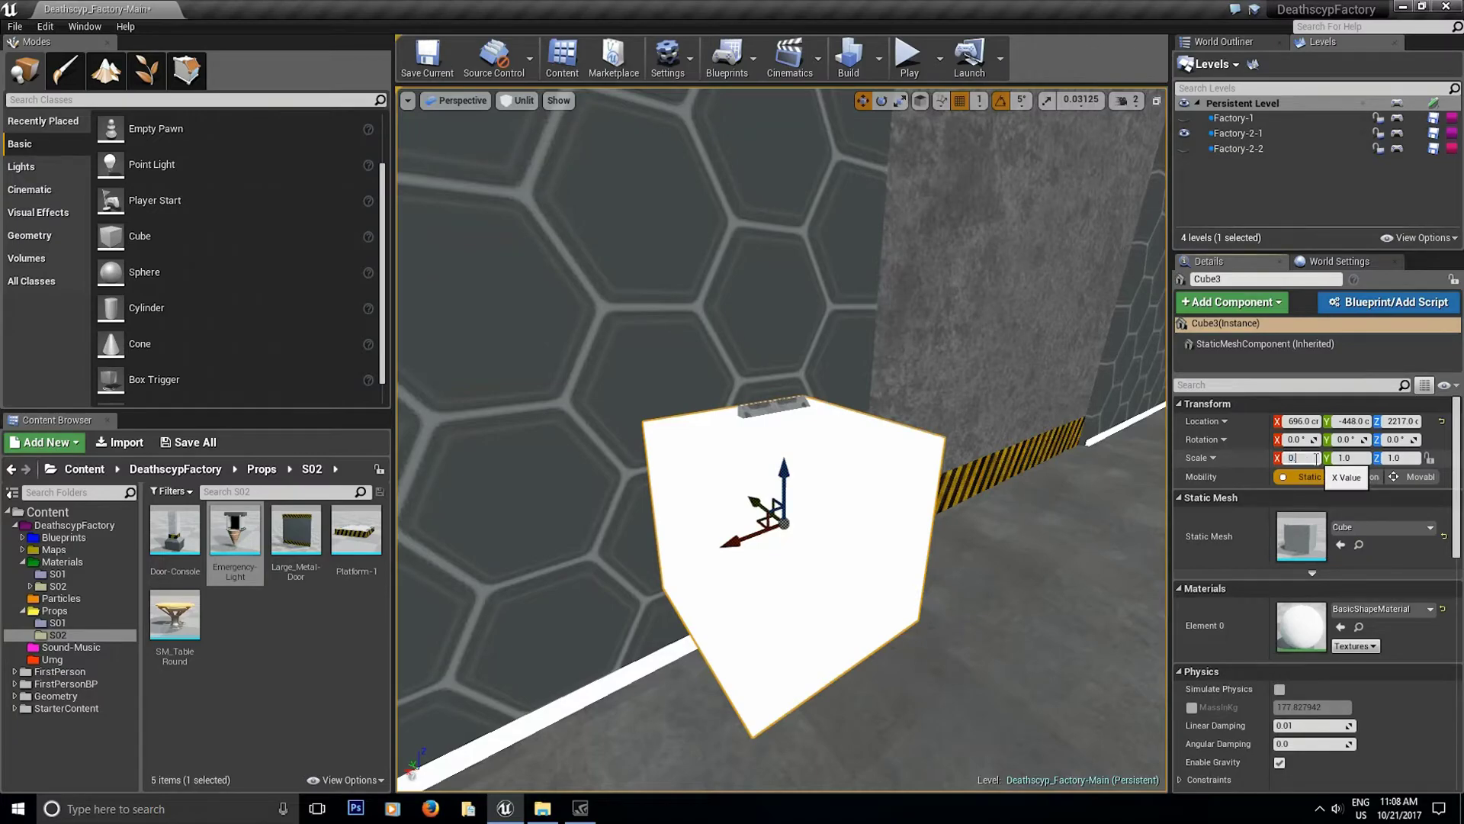
pyautogui.click(1358, 458)
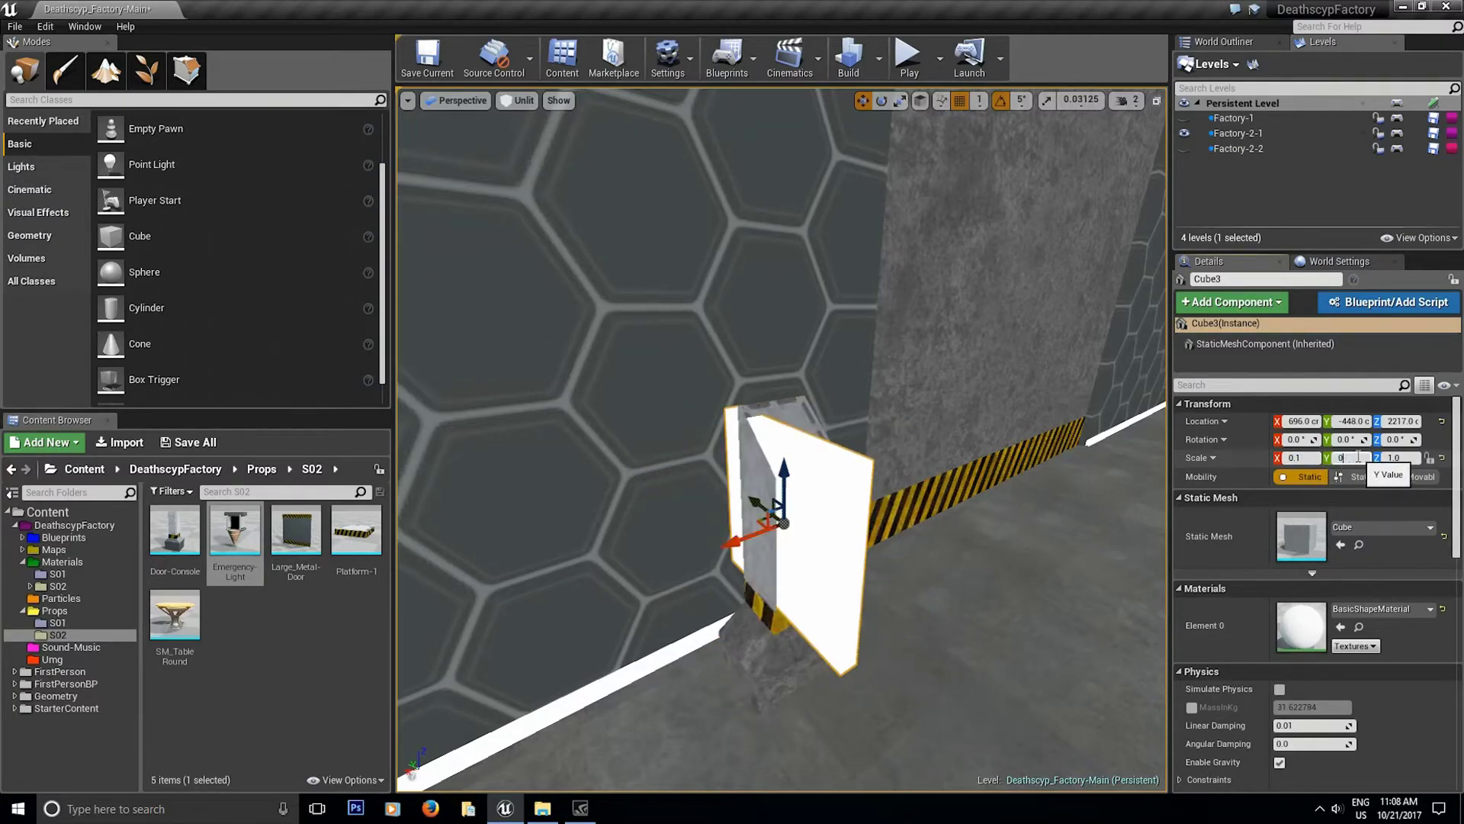
pyautogui.press('Return')
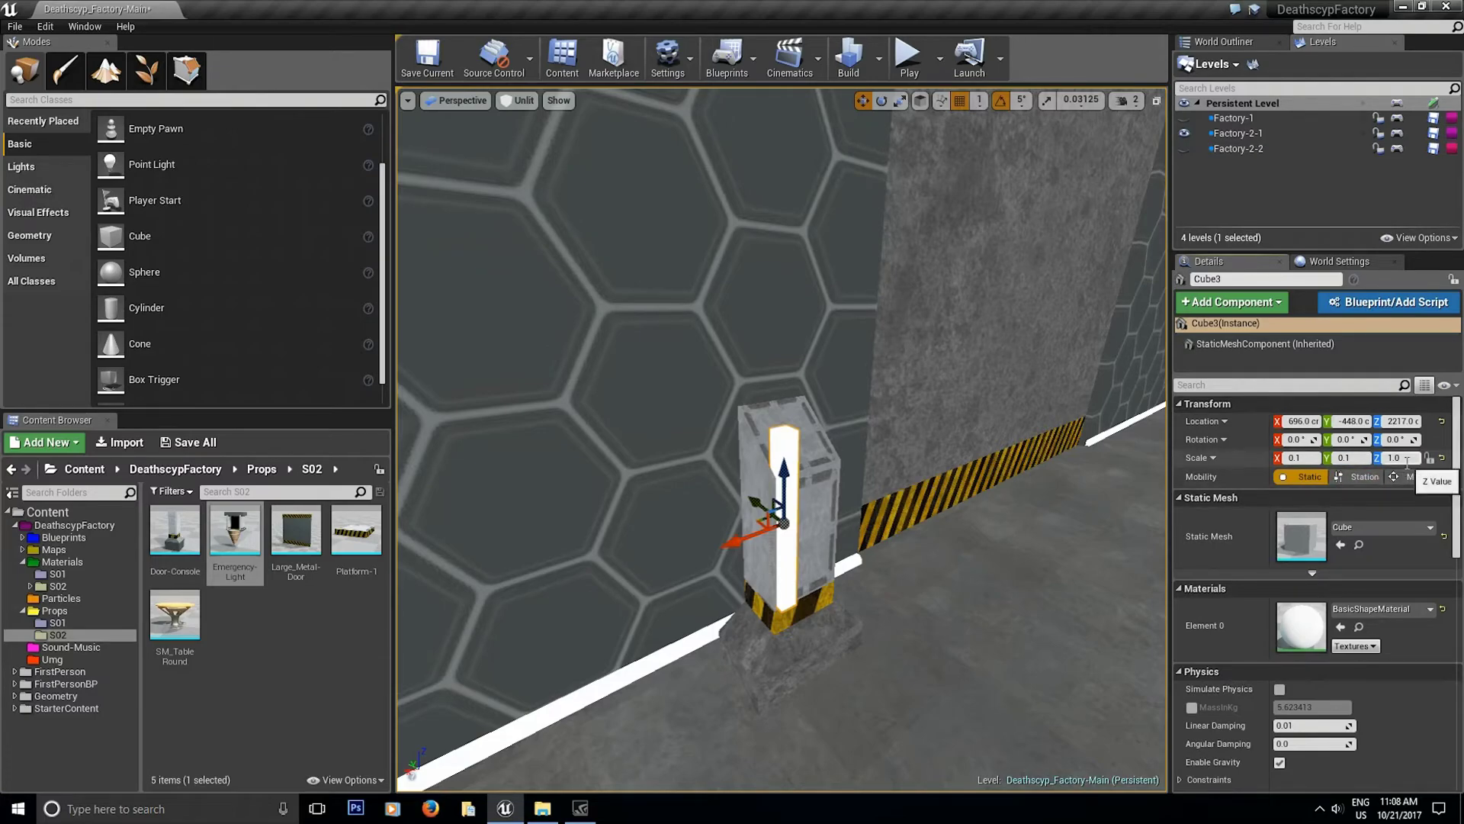
pyautogui.moveTo(905, 516); pyautogui.dragTo(842, 516, button='right')
pyautogui.press('e')
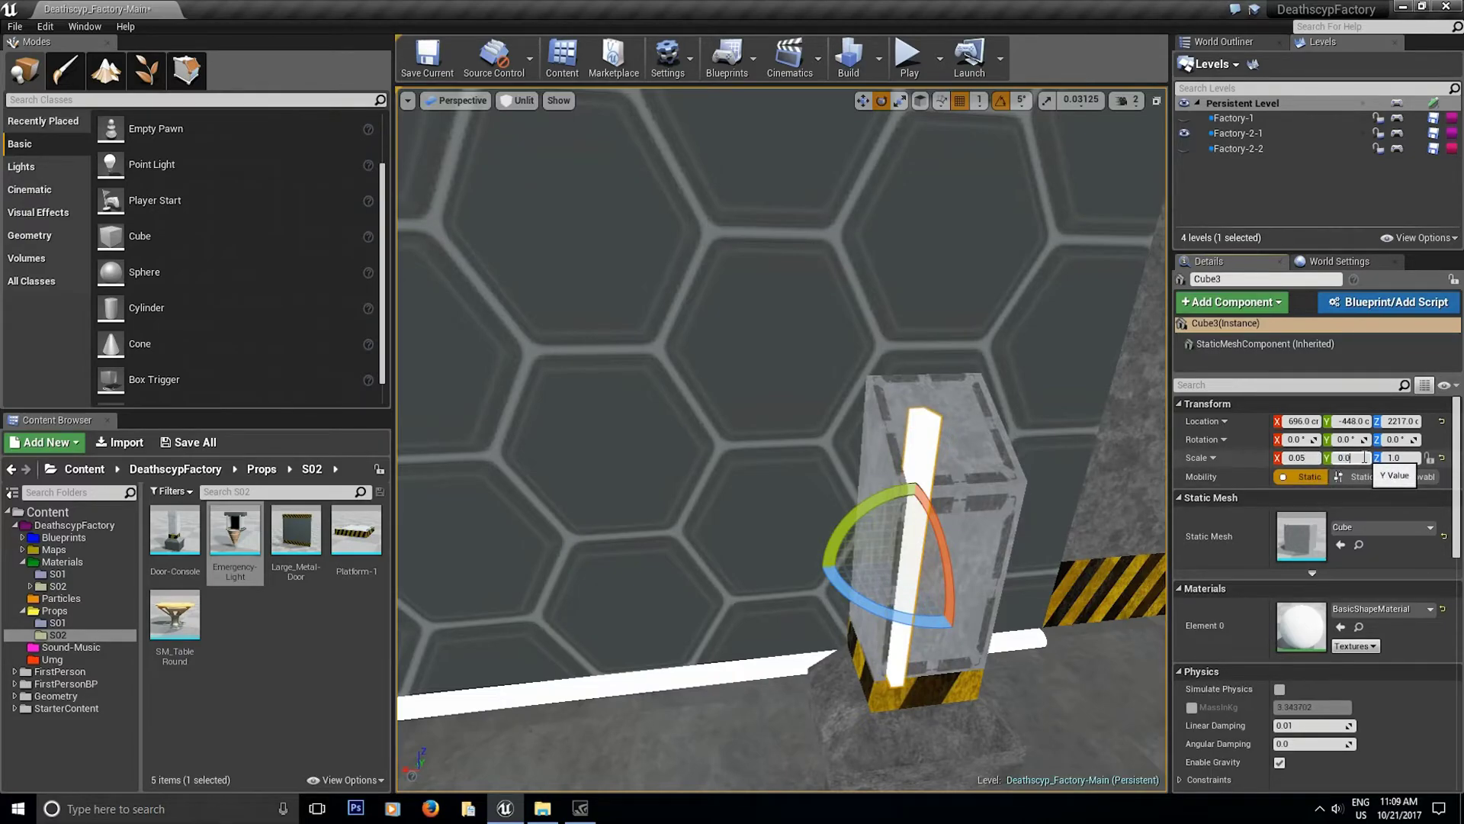
# - Shift the vertical bar to X 701 at the console's front edge and shorten it to a Z scale of about 0.748
pyautogui.moveTo(1131, 463); pyautogui.dragTo(1159, 489, button='right')
pyautogui.press('r')
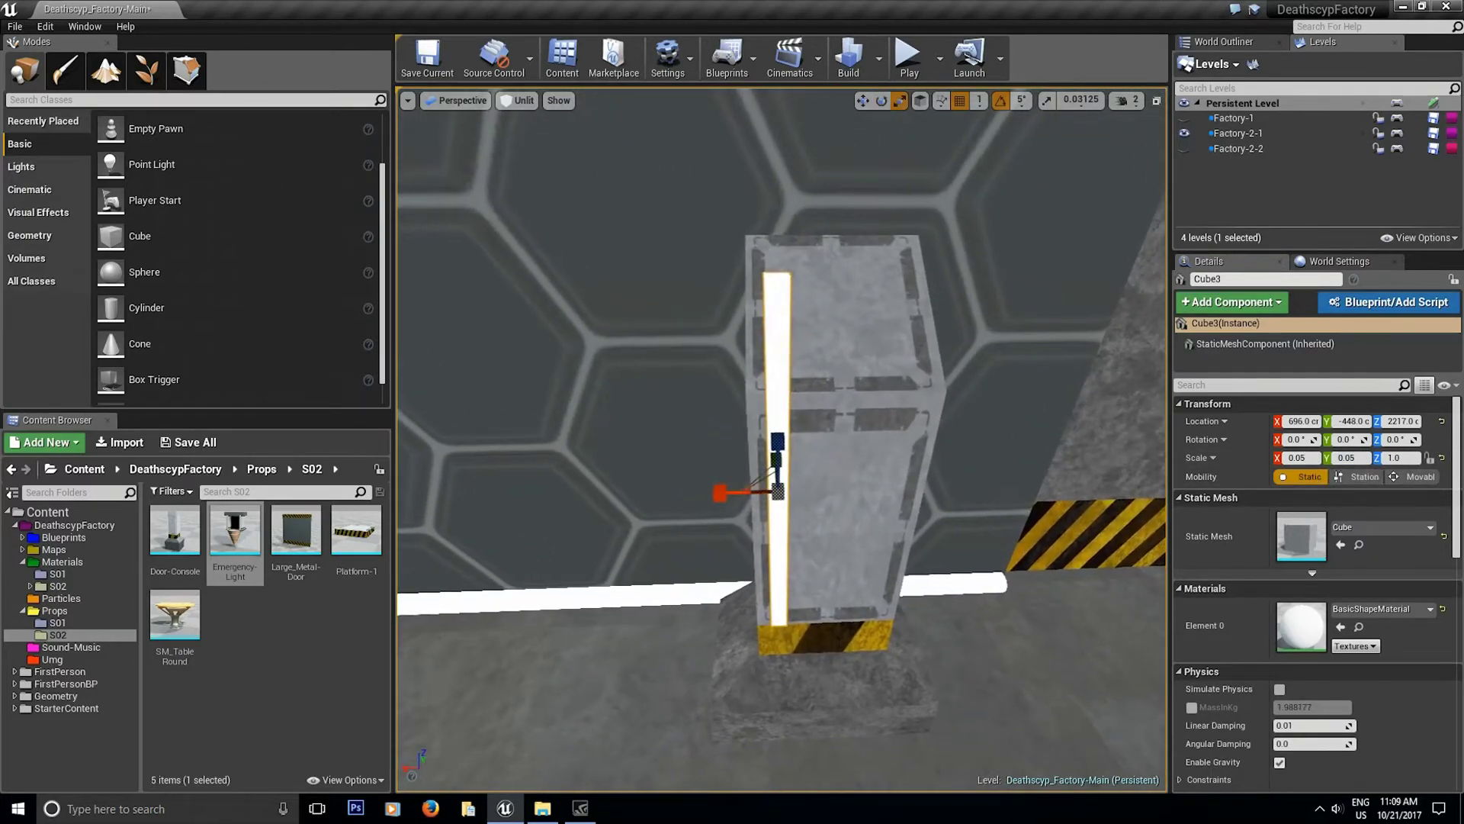
pyautogui.moveTo(721, 502); pyautogui.dragTo(682, 501, button='right')
pyautogui.moveTo(746, 494); pyautogui.dragTo(726, 477)
pyautogui.moveTo(794, 436); pyautogui.dragTo(823, 387, button='right')
pyautogui.press('r')
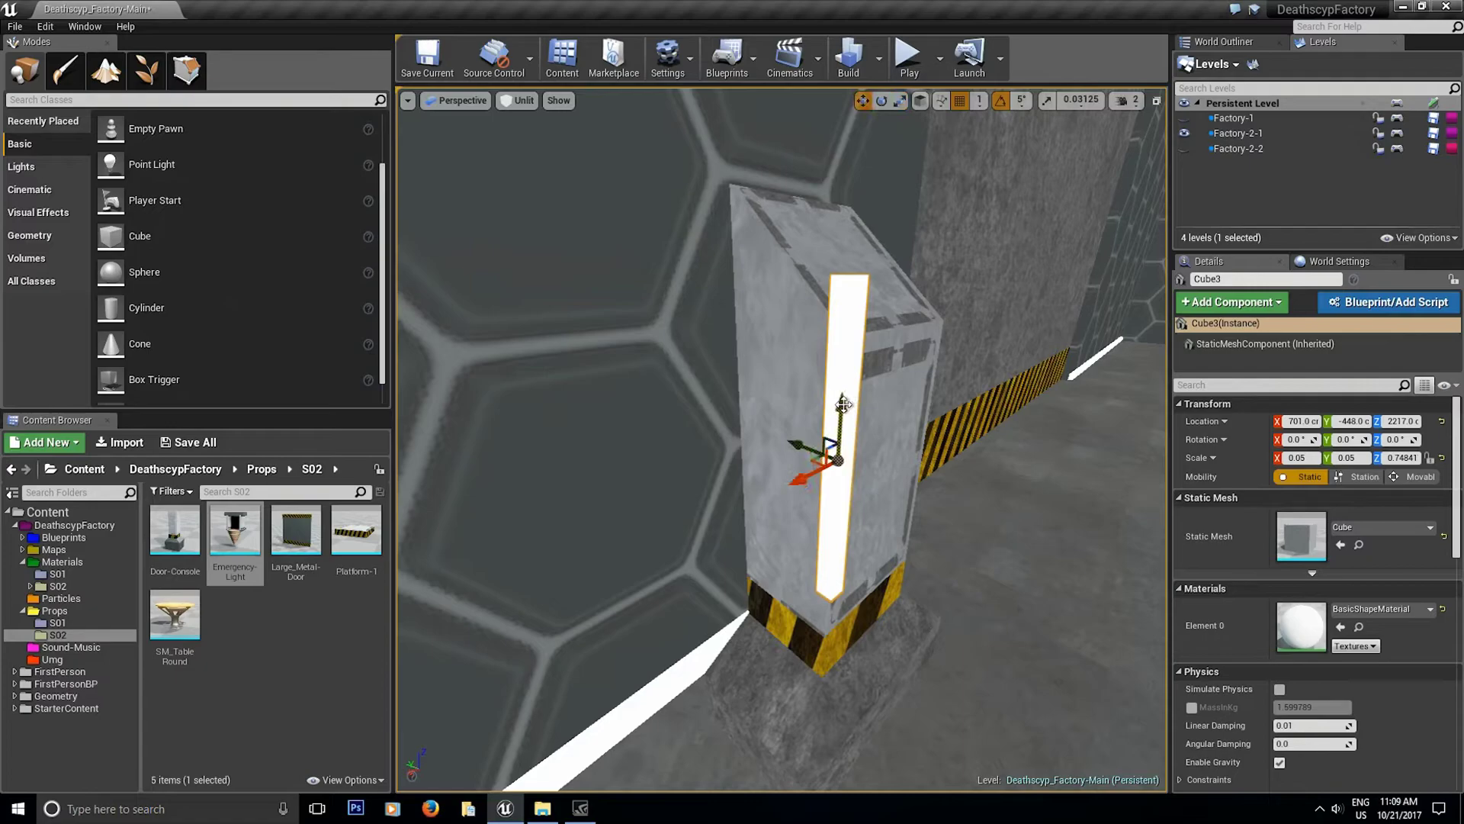
# - Lower the vertical bar to Z 2208 and duplicate it to the console's opposite front edge at X 661
pyautogui.moveTo(828, 449); pyautogui.dragTo(739, 442, button='right')
pyautogui.keyDown('alt'); pyautogui.moveTo(731, 607); pyautogui.dragTo(962, 608); pyautogui.keyUp('alt')
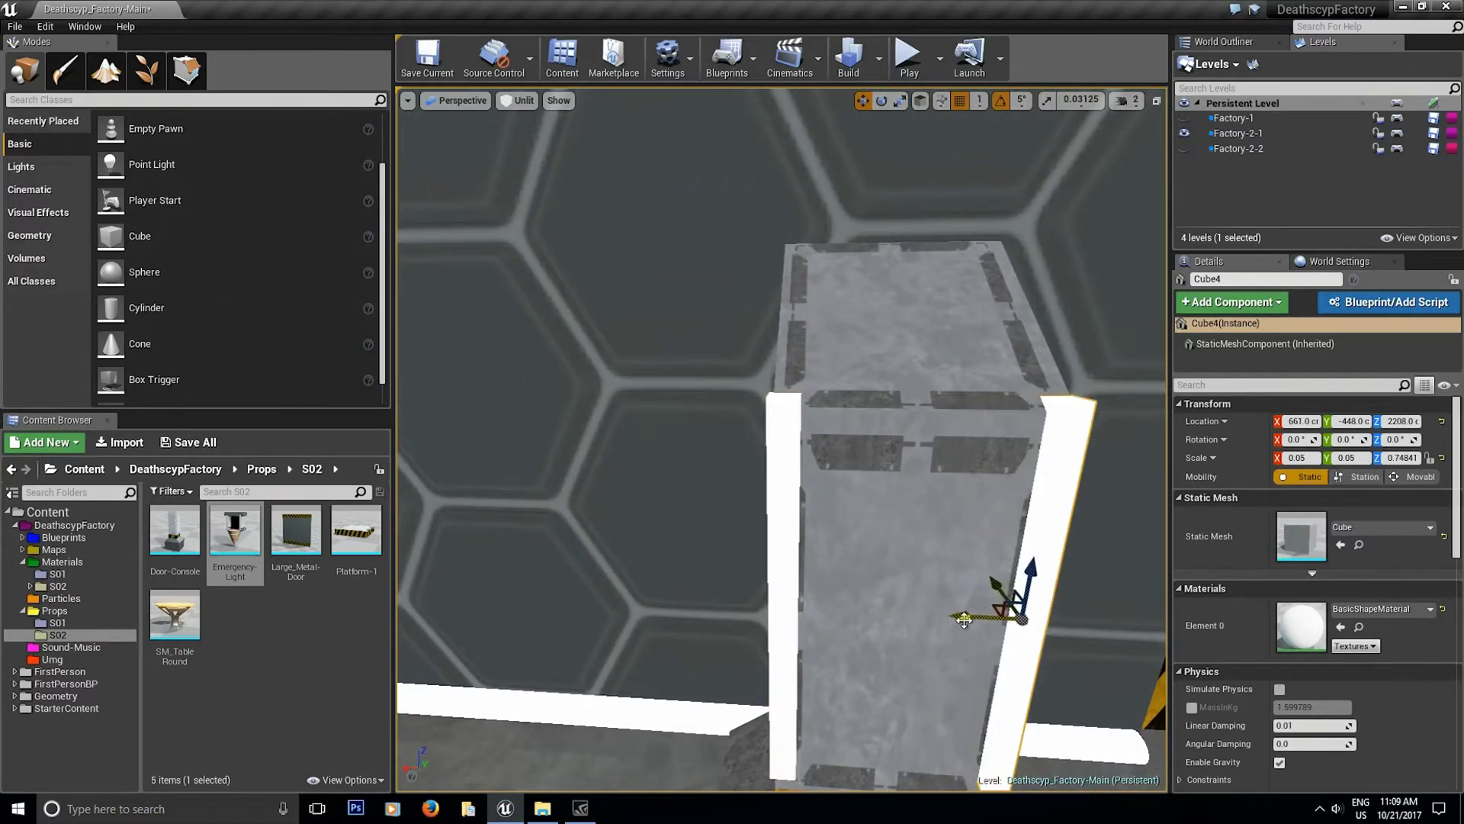
# - Copy the bar to the console's sloped top edge at X 661, tilted 50° about X and shortened to a Z scale of about 0.487
pyautogui.moveTo(962, 608); pyautogui.dragTo(929, 523, button='right')
pyautogui.press('e')
pyautogui.keyDown('alt'); pyautogui.moveTo(930, 523); pyautogui.dragTo(882, 435); pyautogui.keyUp('alt')
pyautogui.press('w')
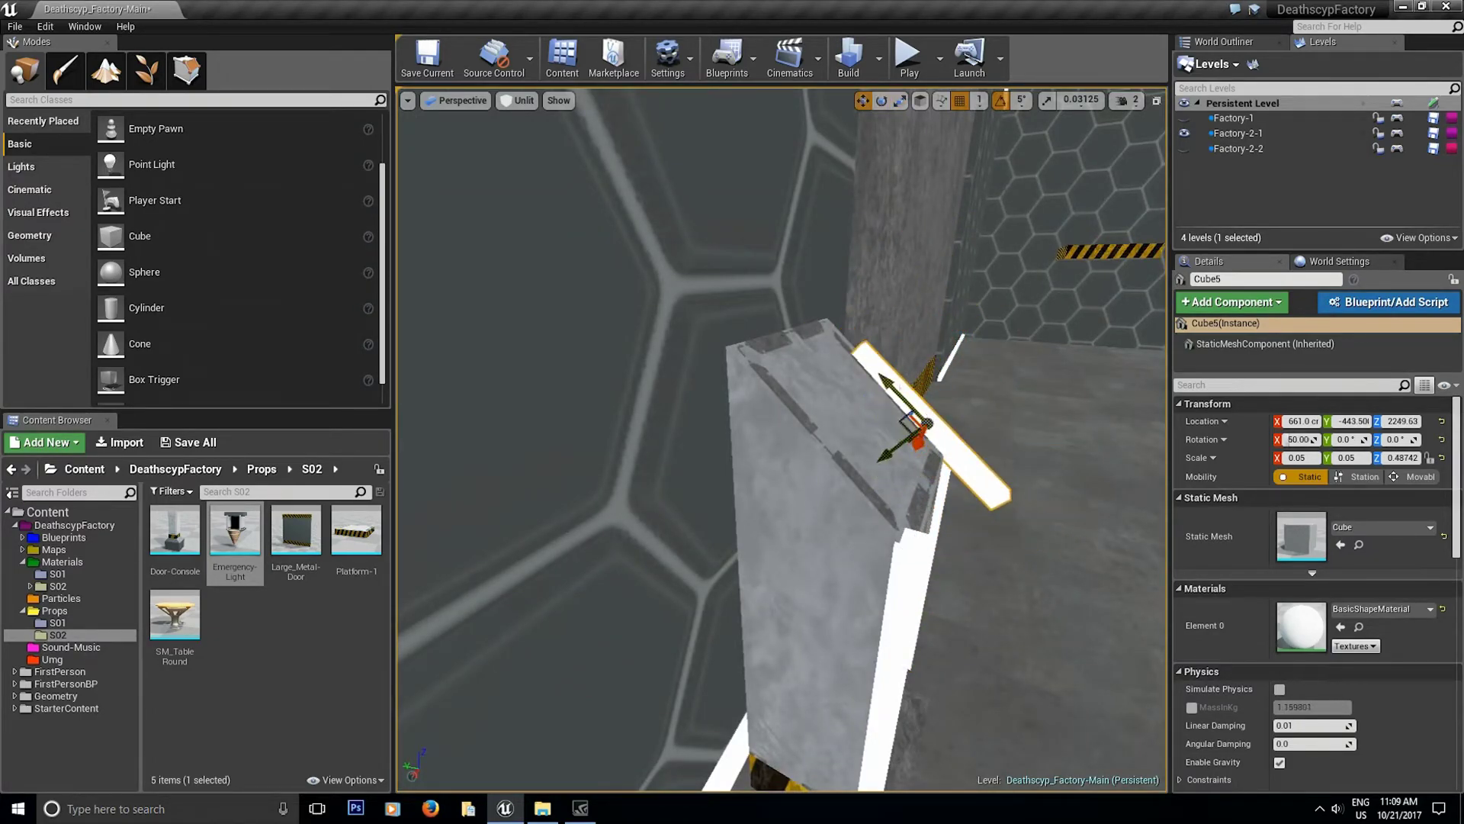
# - Duplicate the sloped bar to the opposite edge and add rotated copies as crossbars at the lower and upper ends of the console's top face
pyautogui.moveTo(881, 435); pyautogui.dragTo(809, 435, button='right')
pyautogui.keyDown('alt'); pyautogui.moveTo(858, 415); pyautogui.dragTo(785, 270); pyautogui.keyUp('alt')
pyautogui.press('space')
pyautogui.press('space')
pyautogui.press('space')
pyautogui.moveTo(810, 329); pyautogui.dragTo(772, 450, button='right')
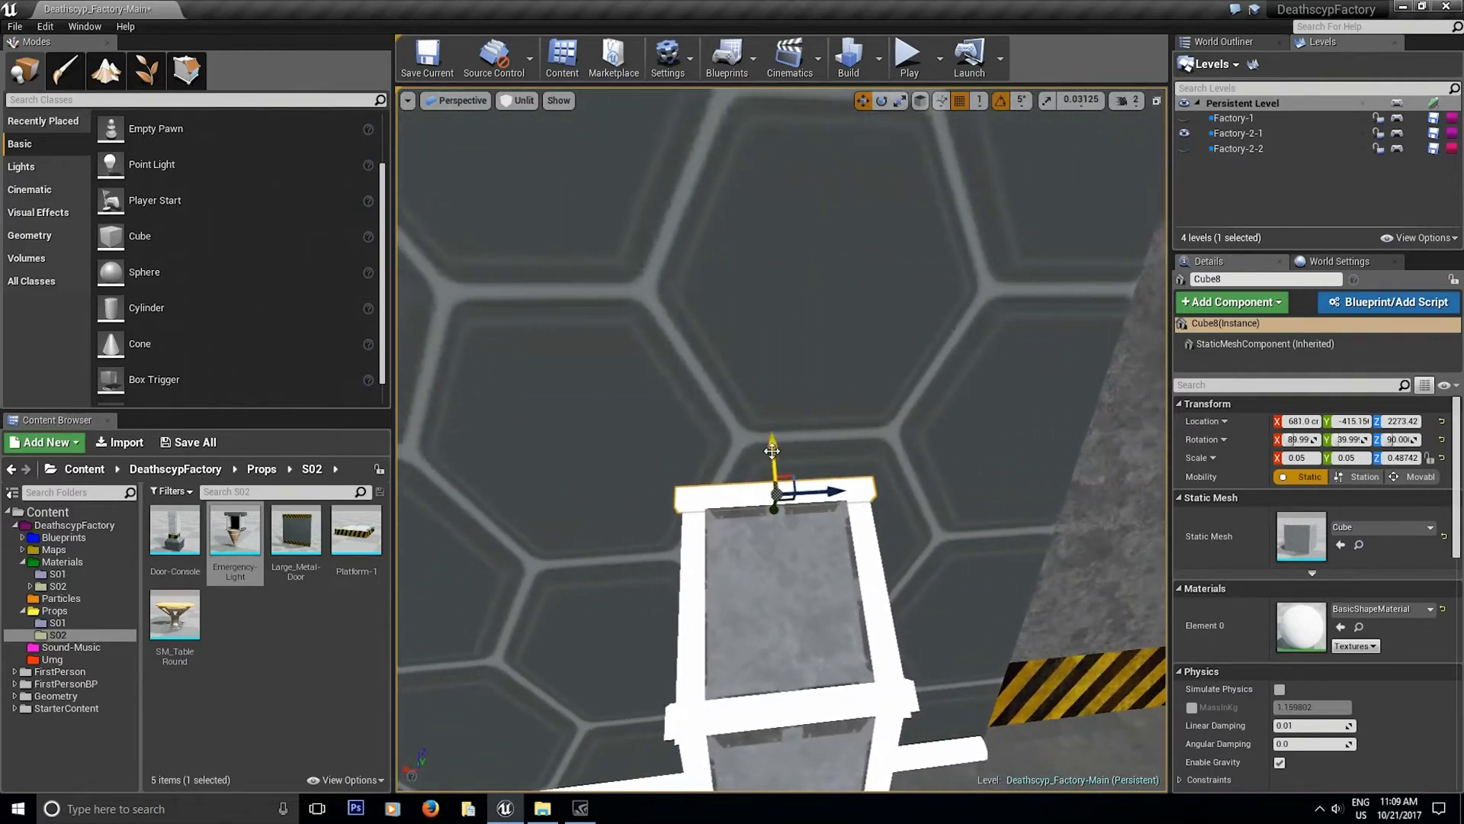
# - Thin the lower crossbar on the console's top face to an X scale of about 0.023
pyautogui.click(775, 703)
pyautogui.press('r')
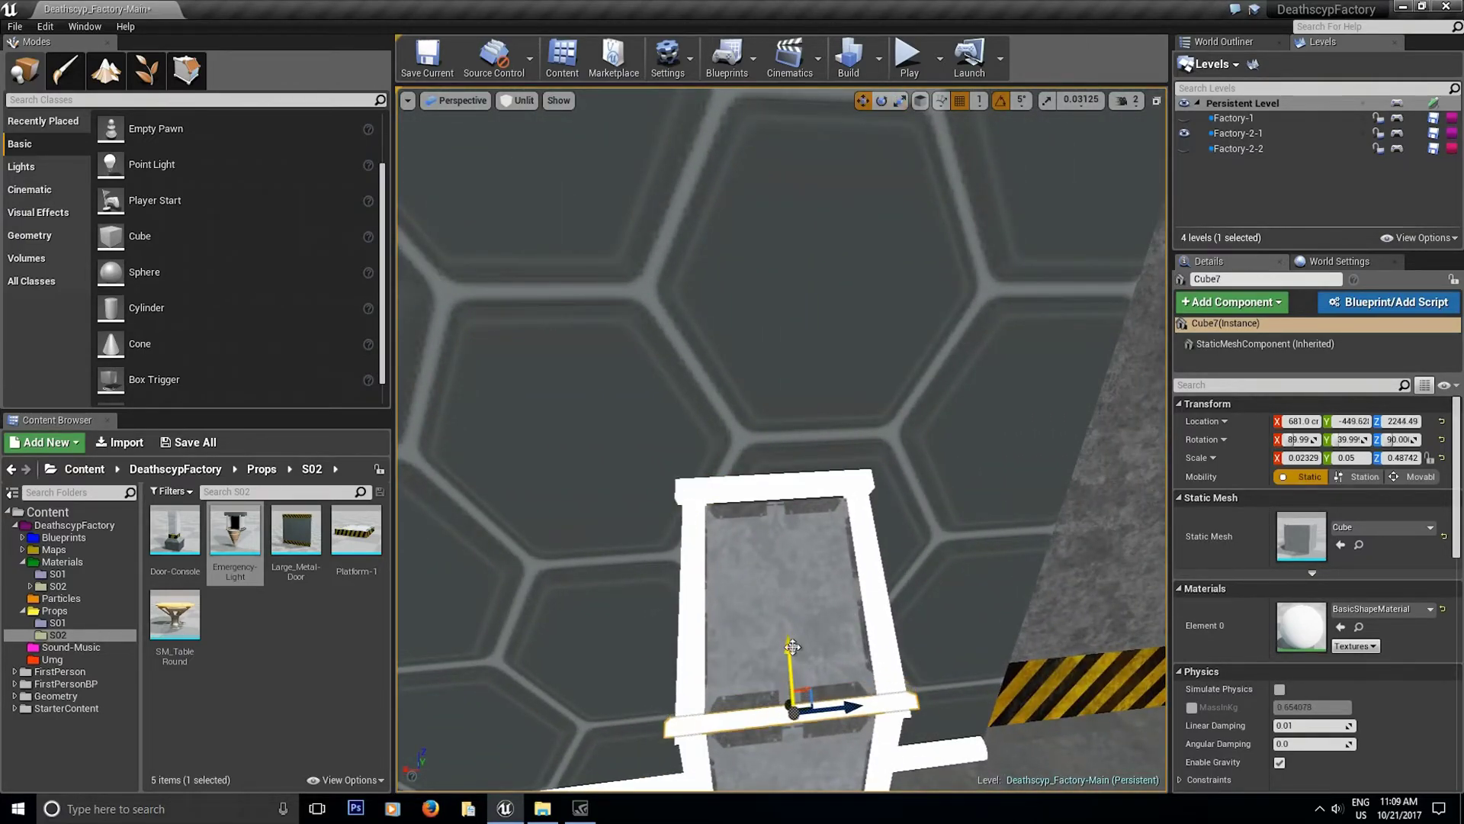
# - Duplicate the crossbar down to the lower front edge of the console at Z 2172.49
pyautogui.moveTo(793, 647); pyautogui.dragTo(809, 732, button='right')
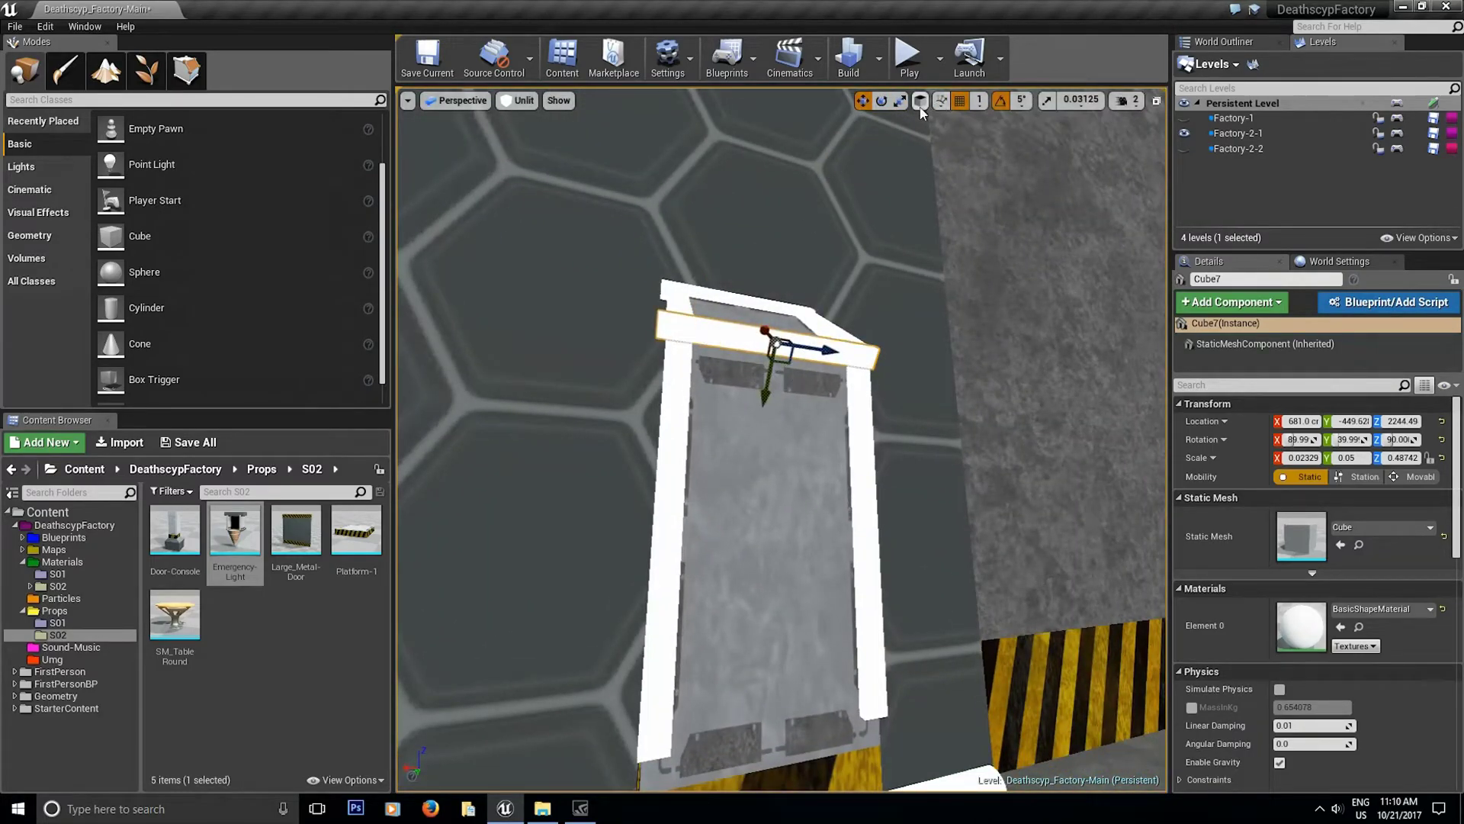
pyautogui.keyDown('alt'); pyautogui.moveTo(775, 295); pyautogui.dragTo(772, 677); pyautogui.keyUp('alt')
pyautogui.moveTo(773, 677); pyautogui.dragTo(733, 633, button='right')
# - Select all seven console frame bars, Cube3 to Cube9, and apply the Metal-Black material to them
pyautogui.click(1223, 41)
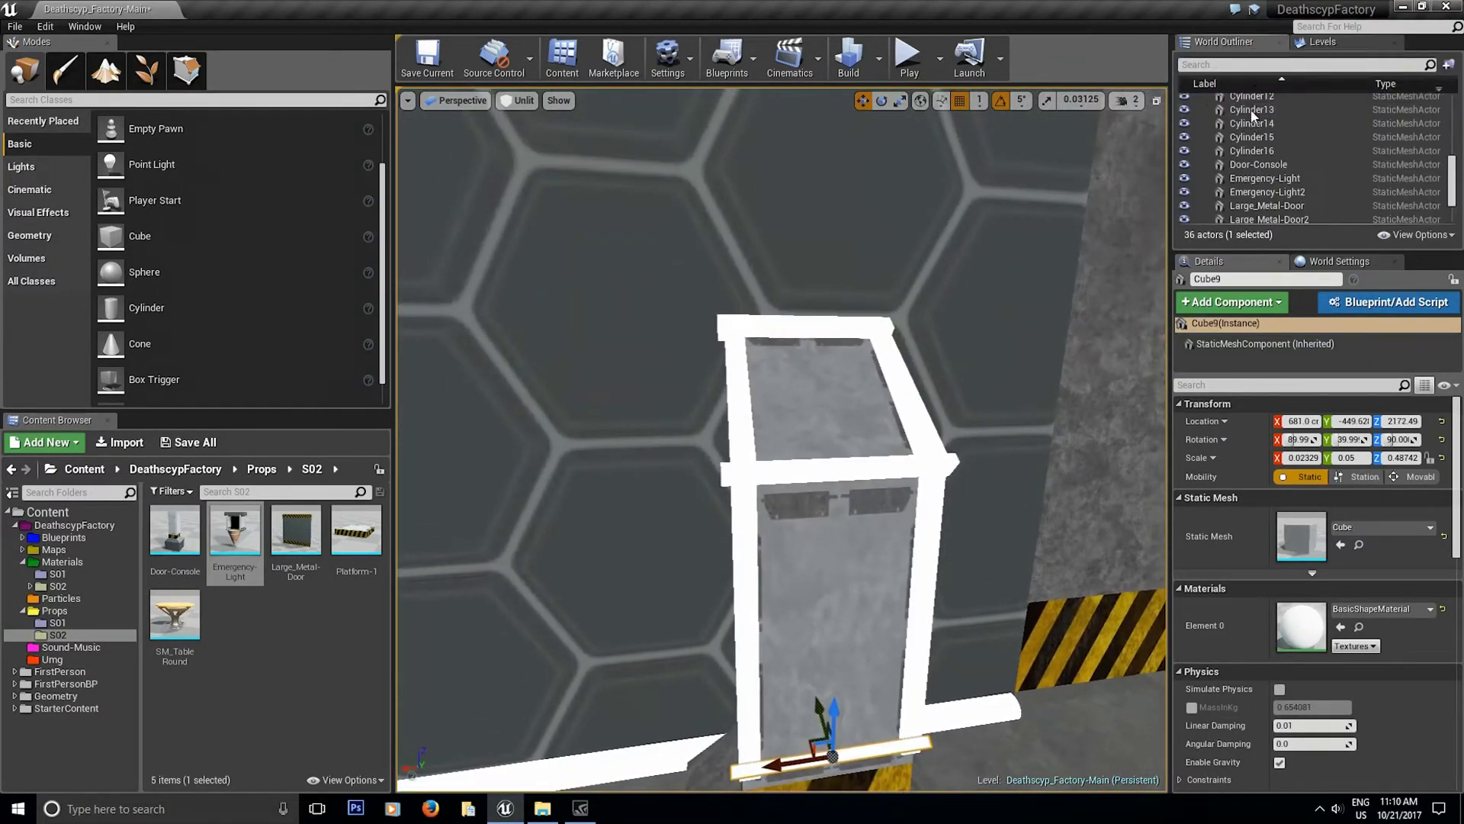
pyautogui.scroll(5, 1269, 152)
pyautogui.doubleClick(1243, 144)
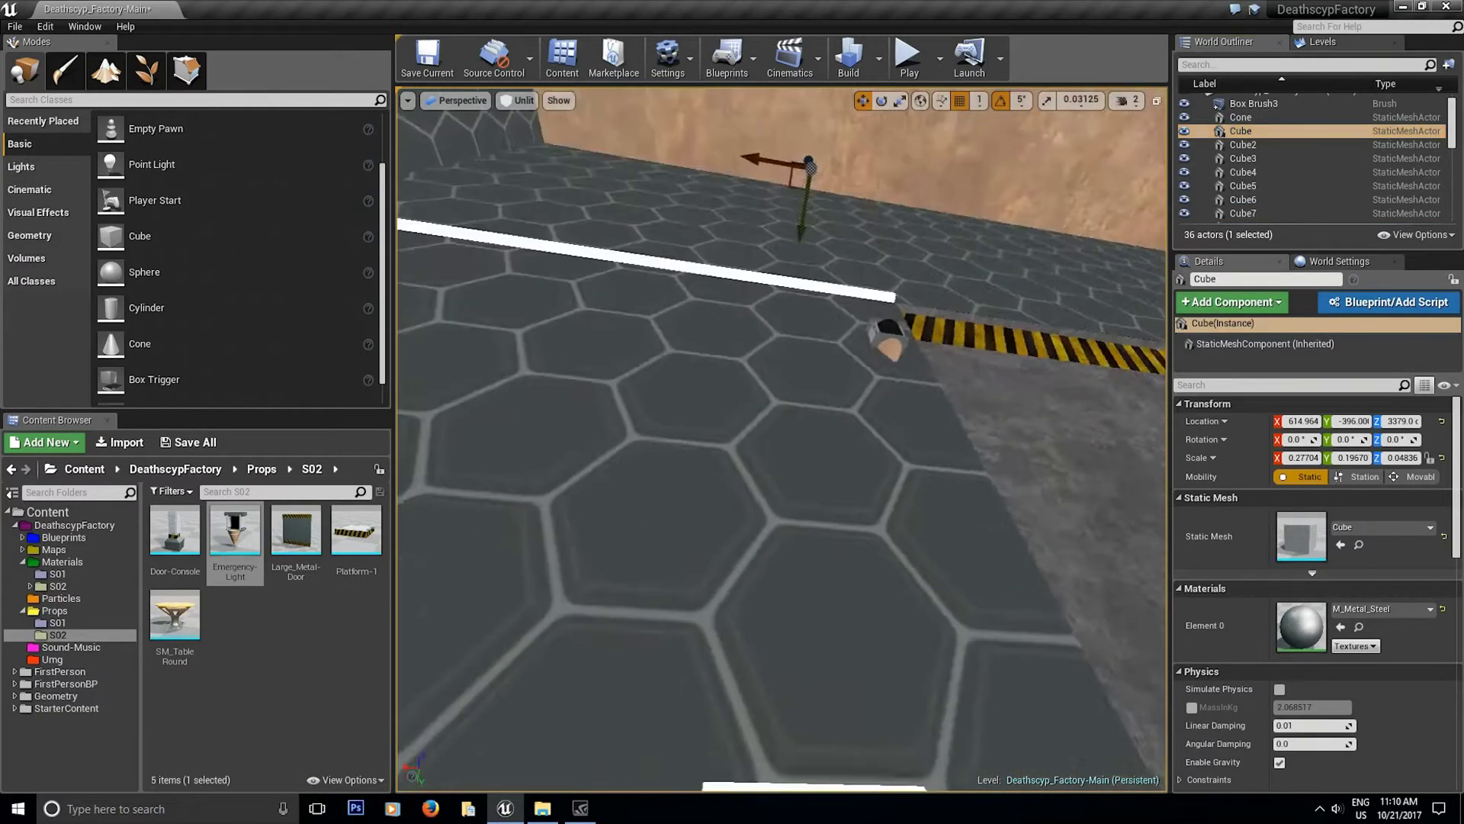
pyautogui.doubleClick(1243, 158)
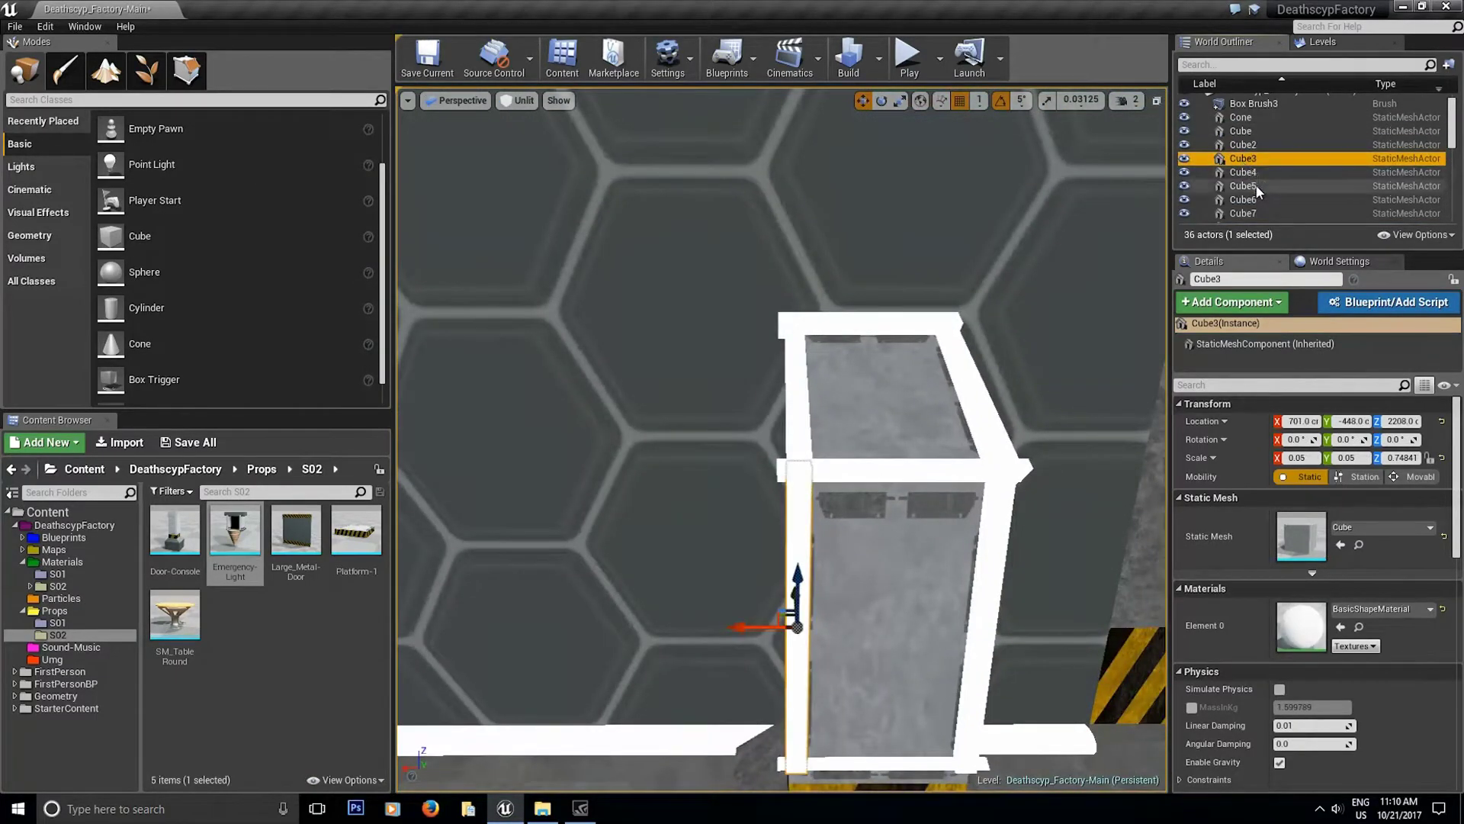
pyautogui.scroll(-2, 1270, 198)
pyautogui.keyDown('shift'); pyautogui.click(1243, 191); pyautogui.keyUp('shift')
pyautogui.click(57, 585)
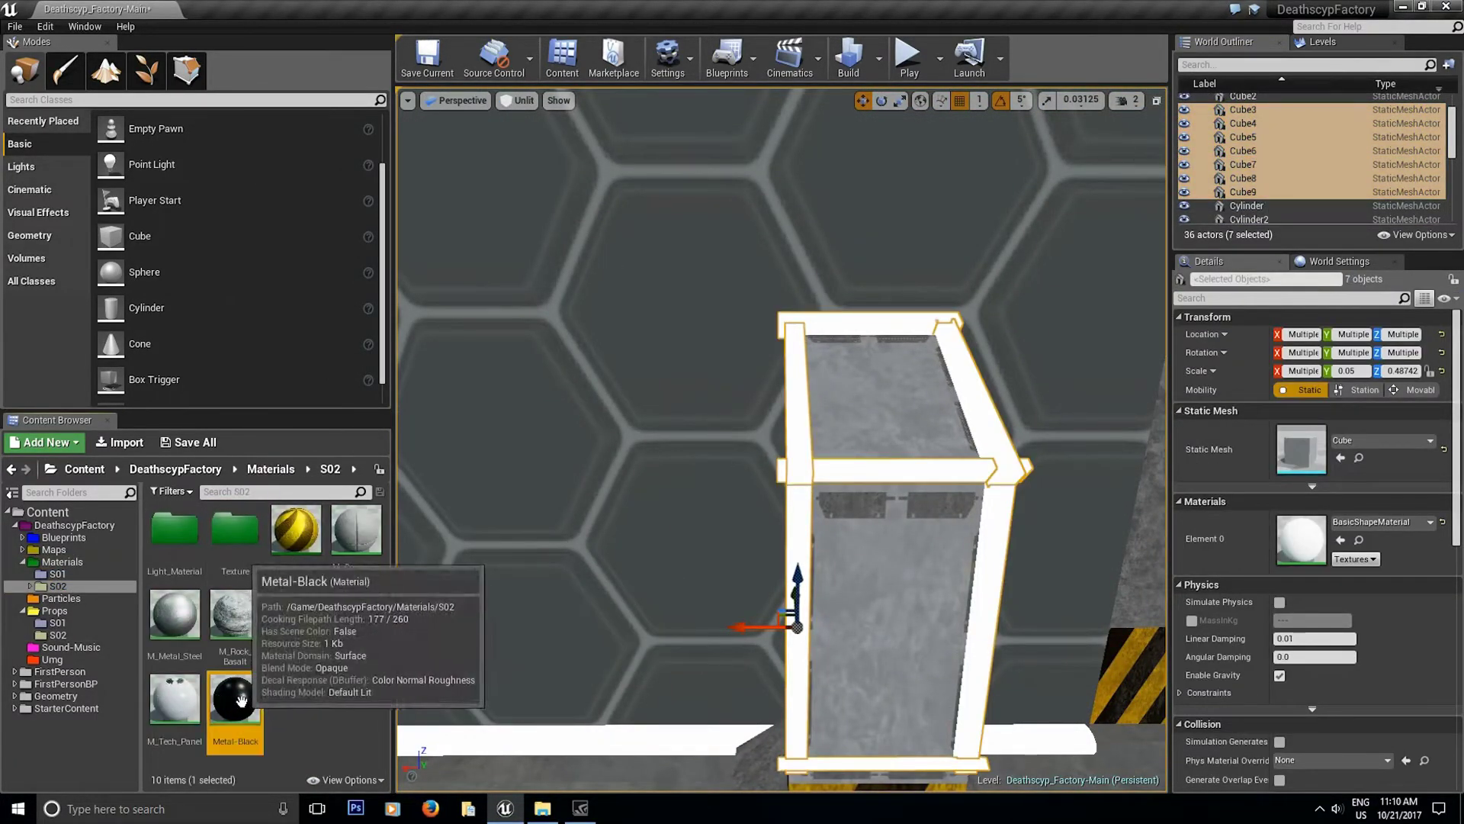
pyautogui.moveTo(235, 698); pyautogui.dragTo(1328, 472)
pyautogui.click(1326, 486)
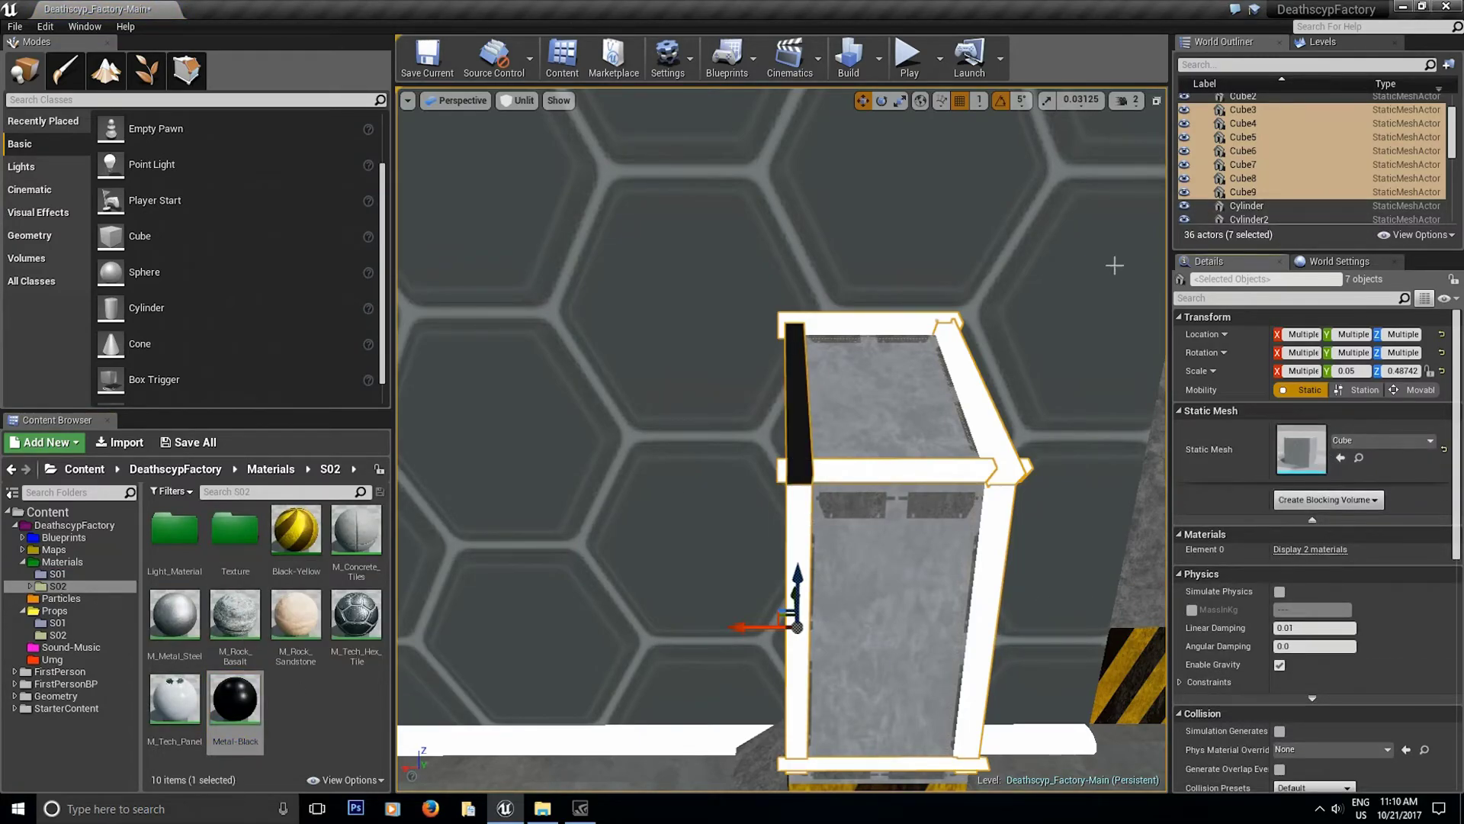
pyautogui.click(1310, 549)
pyautogui.moveTo(235, 699); pyautogui.dragTo(1336, 652)
# - Copy a vertical console bar to the wall behind the console at X 687, Y -395, Z 2359, stretched to a Z scale of about 2.52
pyautogui.moveTo(932, 613); pyautogui.dragTo(836, 542, button='right')
pyautogui.press('e')
pyautogui.click(932, 613)
pyautogui.press('w')
pyautogui.keyDown('alt'); pyautogui.moveTo(817, 526); pyautogui.dragTo(883, 267); pyautogui.keyUp('alt')
pyautogui.moveTo(882, 267); pyautogui.dragTo(818, 396, button='right')
pyautogui.moveTo(818, 514); pyautogui.dragTo(678, 583)
pyautogui.moveTo(918, 634); pyautogui.dragTo(763, 634, button='right')
pyautogui.press('r')
pyautogui.moveTo(675, 425); pyautogui.dragTo(687, 373)
pyautogui.moveTo(686, 373); pyautogui.dragTo(595, 321, button='right')
pyautogui.press('w')
pyautogui.moveTo(798, 608); pyautogui.dragTo(796, 552)
# - Lengthen the wall bar to a Z scale of about 5.48 and move it to X 672, Z 2459
pyautogui.press('e')
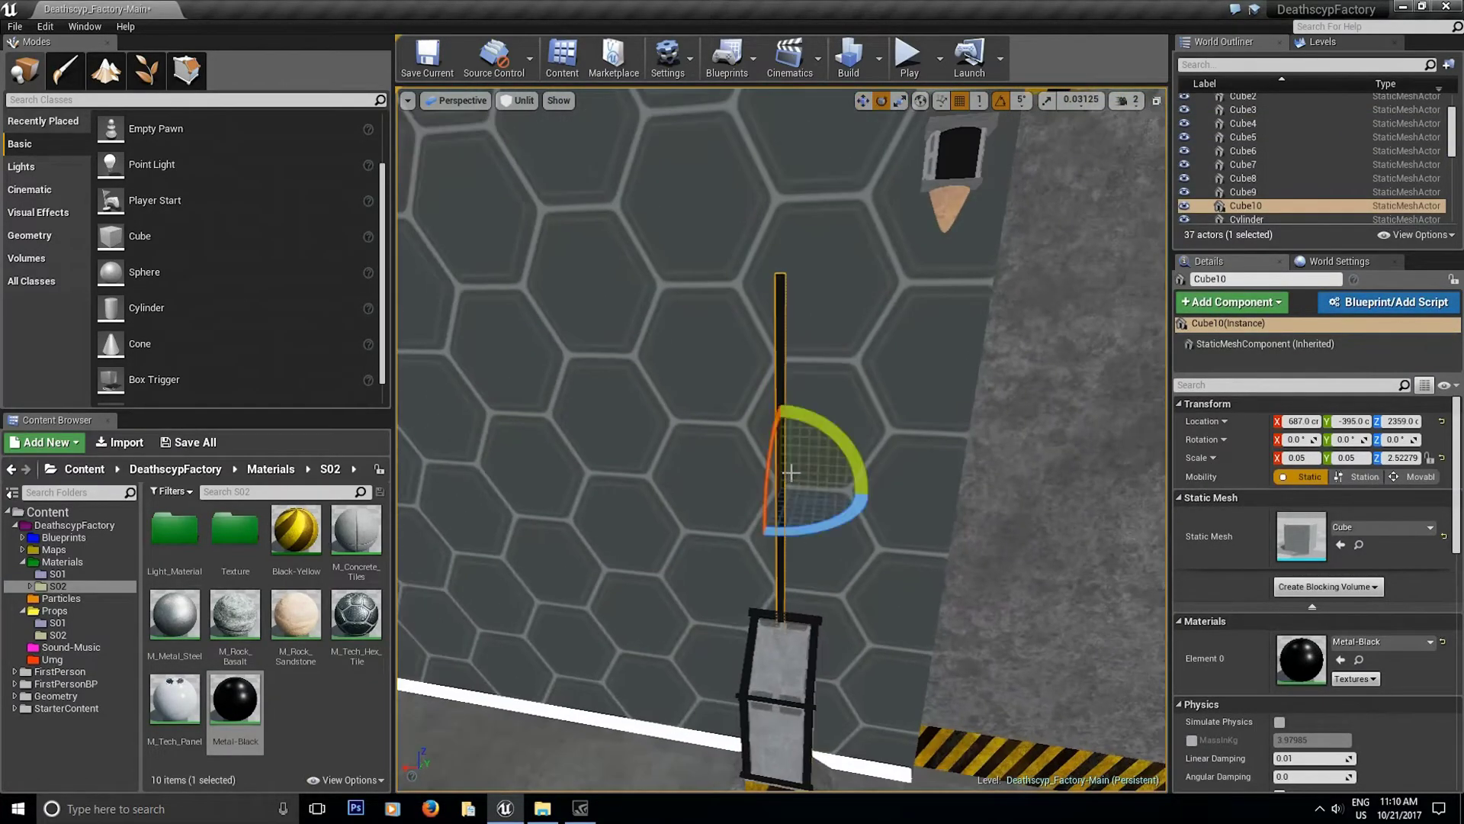
pyautogui.press('r')
pyautogui.moveTo(791, 473); pyautogui.dragTo(762, 359, button='right')
pyautogui.moveTo(865, 552); pyautogui.dragTo(870, 458)
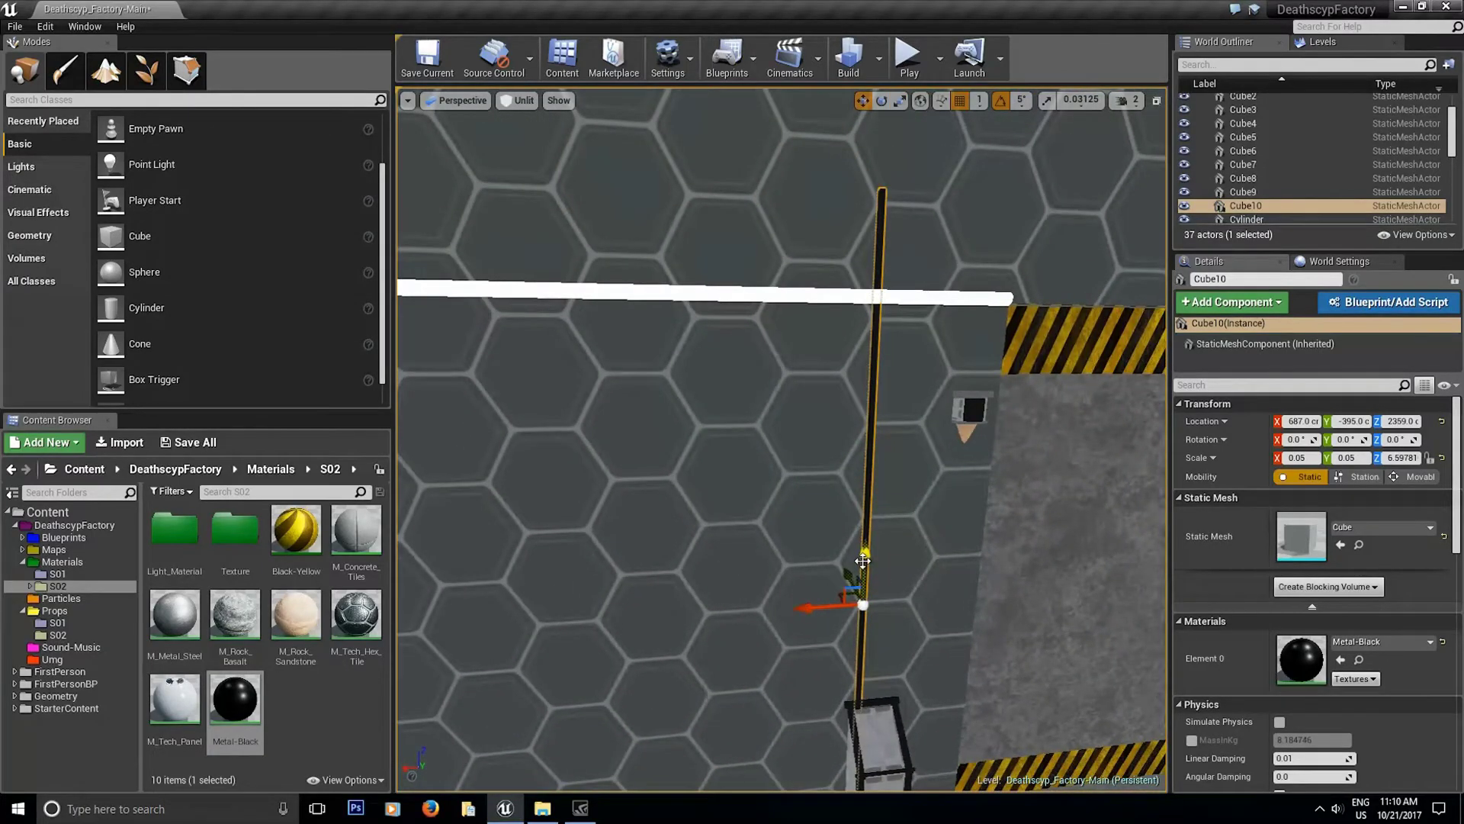
pyautogui.moveTo(808, 497); pyautogui.dragTo(828, 497)
pyautogui.moveTo(829, 497); pyautogui.dragTo(587, 446, button='right')
# - Duplicate the floating platform to X 831, Y -643, Z 2316
pyautogui.click(816, 512)
pyautogui.moveTo(816, 513); pyautogui.dragTo(877, 512, button='right')
pyautogui.keyDown('alt'); pyautogui.moveTo(571, 576); pyautogui.dragTo(1075, 738); pyautogui.keyUp('alt')
pyautogui.moveTo(1076, 738); pyautogui.dragTo(1144, 755, button='right')
pyautogui.moveTo(784, 572); pyautogui.dragTo(1095, 355)
pyautogui.press('e')
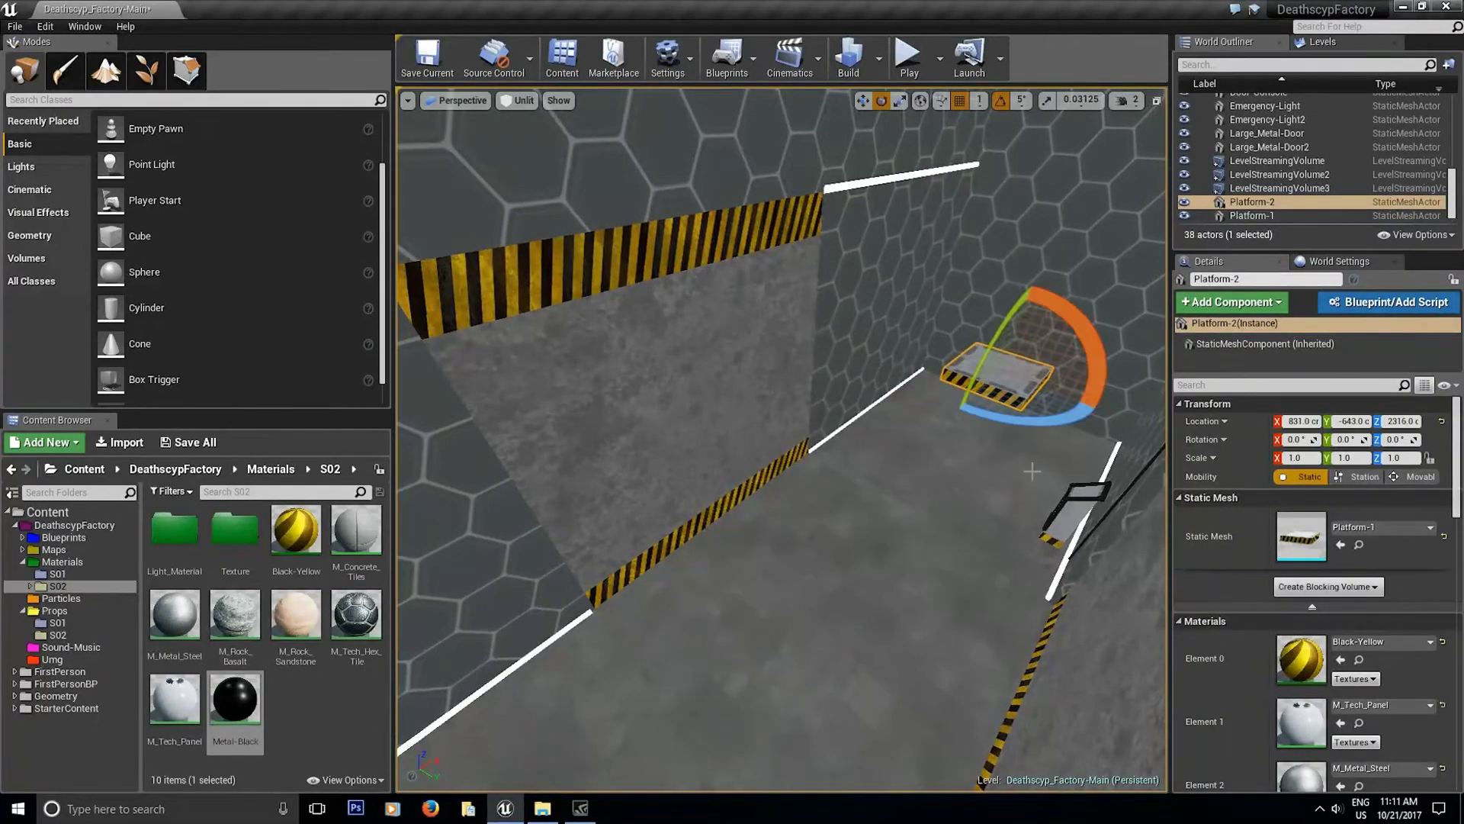
# - Raise the new platform to X 1027, Z 2615 and enlarge it to a scale of about 1.77 in X and 3.40 in Y
pyautogui.moveTo(1095, 355); pyautogui.dragTo(1243, 320, button='right')
pyautogui.press('space')
pyautogui.moveTo(839, 534); pyautogui.dragTo(877, 572, button='right')
pyautogui.press('space')
pyautogui.moveTo(801, 663); pyautogui.dragTo(538, 191)
pyautogui.moveTo(537, 191); pyautogui.dragTo(428, 221, button='right')
pyautogui.moveTo(897, 477); pyautogui.dragTo(884, 446)
pyautogui.press('space')
pyautogui.press('space')
pyautogui.moveTo(926, 499); pyautogui.dragTo(1030, 494)
pyautogui.moveTo(857, 481); pyautogui.dragTo(827, 439)
# - Try the M_Metal_Steel, M_Rock_Sandstone and Black-Yellow materials on surfaces around the enlarged platform
pyautogui.moveTo(175, 617); pyautogui.dragTo(731, 671)
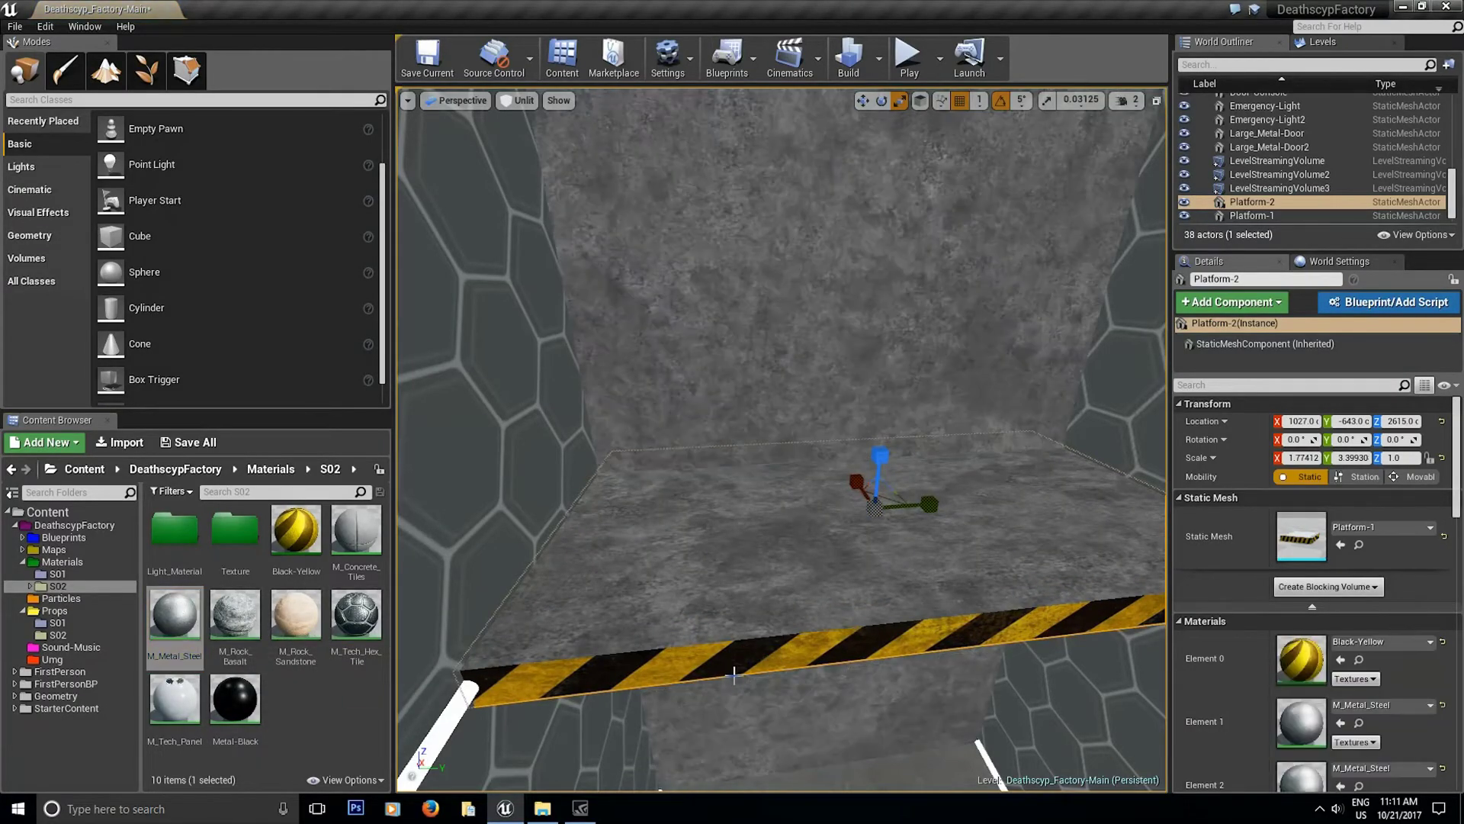
pyautogui.hotkey('ctrl', 'z')
pyautogui.moveTo(194, 626); pyautogui.dragTo(732, 652)
pyautogui.moveTo(733, 652)
pyautogui.mouseDown(button='right')
pyautogui.moveTo(824, 686)
pyautogui.moveTo(717, 656)
pyautogui.mouseUp(button='right')
pyautogui.moveTo(296, 617); pyautogui.dragTo(751, 390)
pyautogui.moveTo(751, 391); pyautogui.dragTo(752, 473, button='right')
pyautogui.moveTo(296, 534); pyautogui.dragTo(828, 457)
pyautogui.moveTo(829, 457)
pyautogui.mouseDown(button='right')
pyautogui.moveTo(991, 465)
pyautogui.moveTo(829, 424)
pyautogui.moveTo(826, 481)
pyautogui.mouseUp(button='right')
# - Duplicate the vertical wall bar, turn it horizontal and place it at X 868, Z 2729 with a Z scale of about 3.71
pyautogui.click(827, 480)
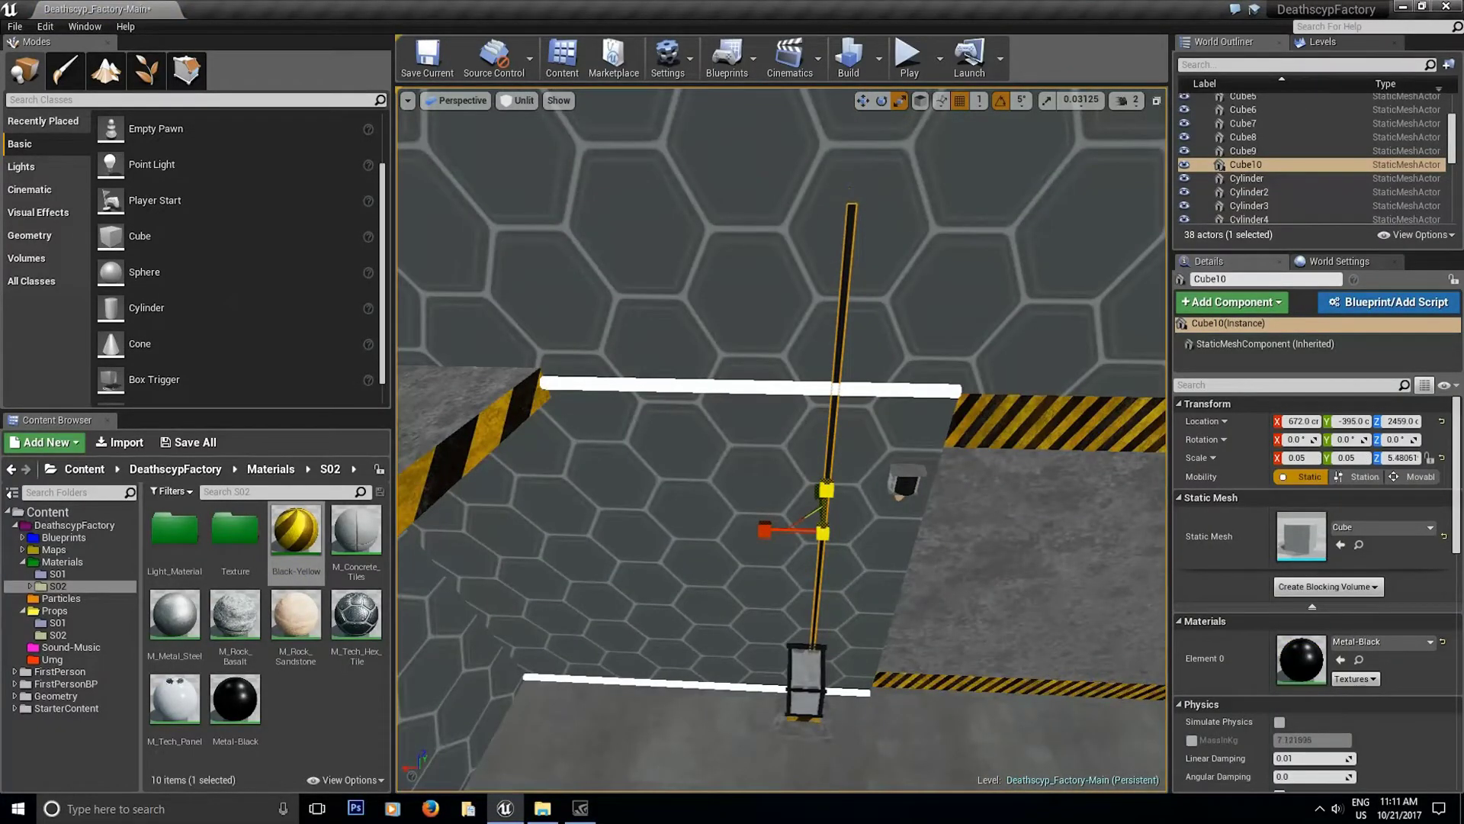
pyautogui.press('e')
pyautogui.keyDown('alt'); pyautogui.moveTo(826, 489); pyautogui.dragTo(868, 177); pyautogui.keyUp('alt')
pyautogui.press('w')
pyautogui.moveTo(544, 228); pyautogui.dragTo(862, 389, button='right')
pyautogui.press('e')
pyautogui.press('r')
pyautogui.moveTo(800, 360)
pyautogui.mouseDown()
pyautogui.moveTo(847, 359)
pyautogui.moveTo(779, 357)
pyautogui.mouseUp()
pyautogui.moveTo(835, 306); pyautogui.dragTo(832, 284)
# - Add a cube scaled 0.2 × 0.12 × 0.2 at the horizontal bar's far end and give it the M_Tech_Panel material
pyautogui.click(58, 635)
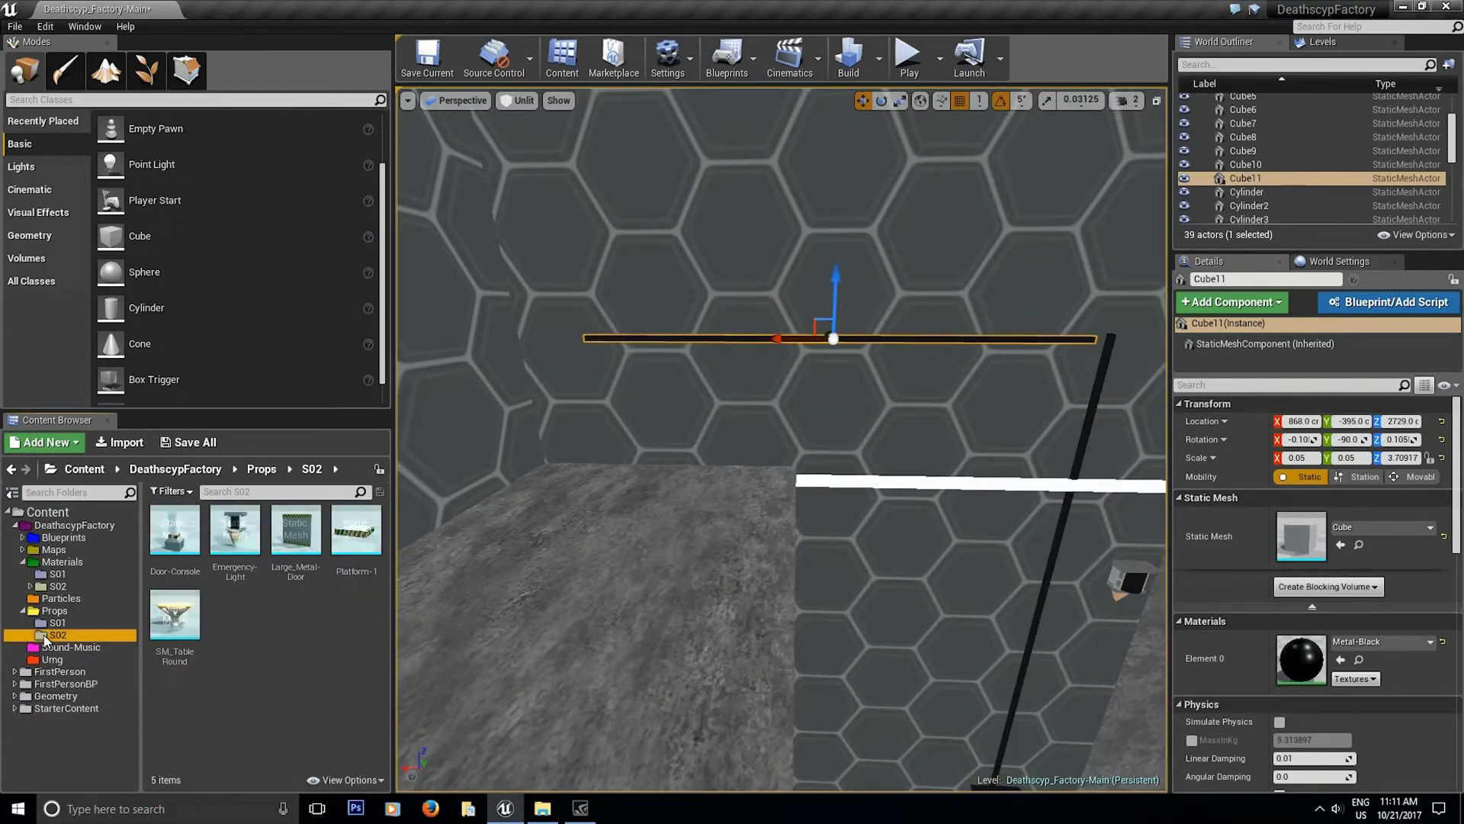
pyautogui.moveTo(140, 238); pyautogui.dragTo(648, 321)
pyautogui.click(1306, 457)
pyautogui.write('0.2')
pyautogui.press('Tab')
pyautogui.write('0.12')
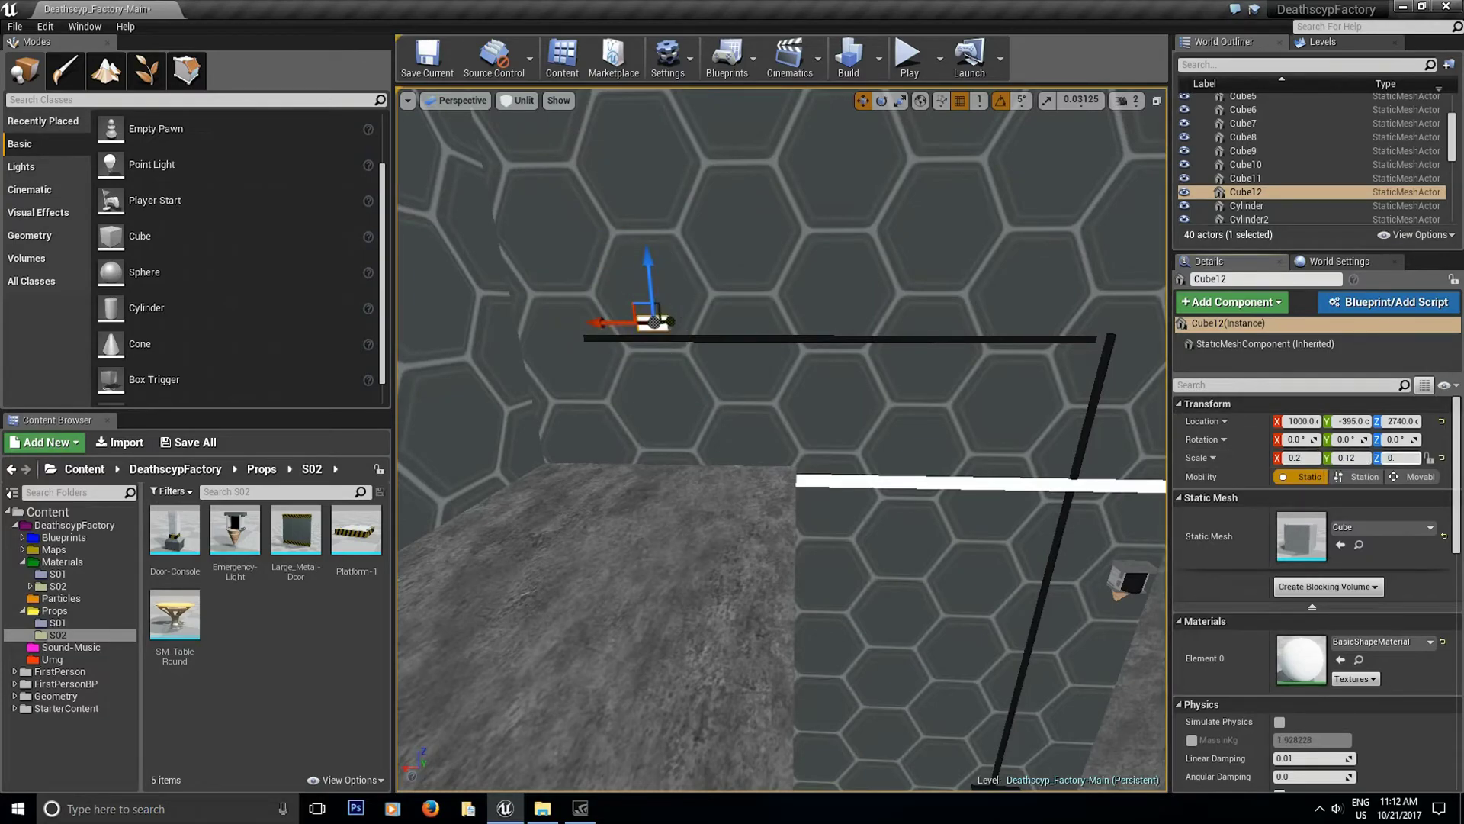
pyautogui.write('f')
pyautogui.click(58, 585)
pyautogui.moveTo(174, 699); pyautogui.dragTo(552, 383)
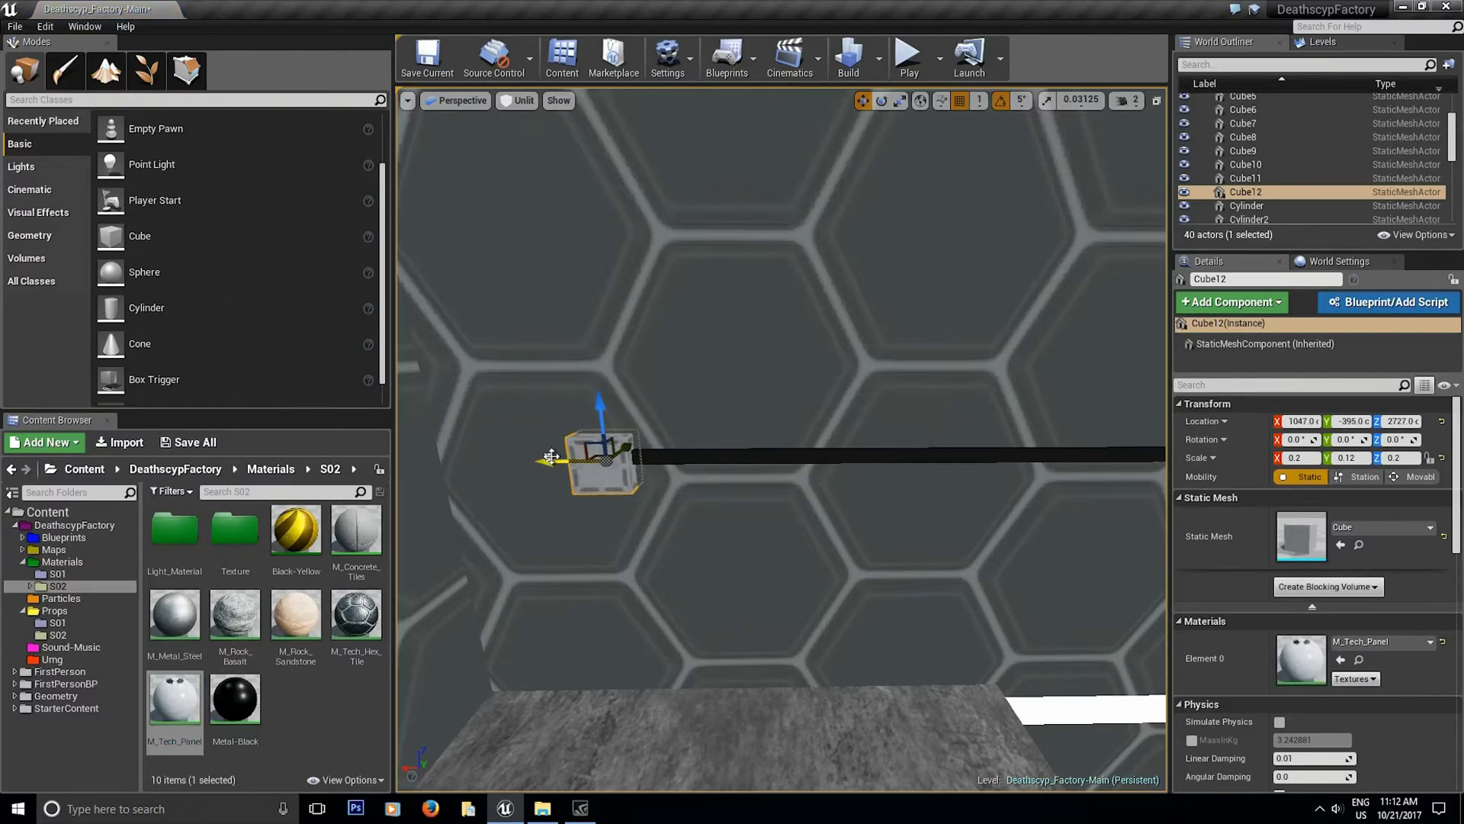
# - Shorten the horizontal bar to a Z scale of about 3.18 and shift it to X 845
pyautogui.scroll(-1, 552, 456)
pyautogui.click(703, 491)
pyautogui.press('f')
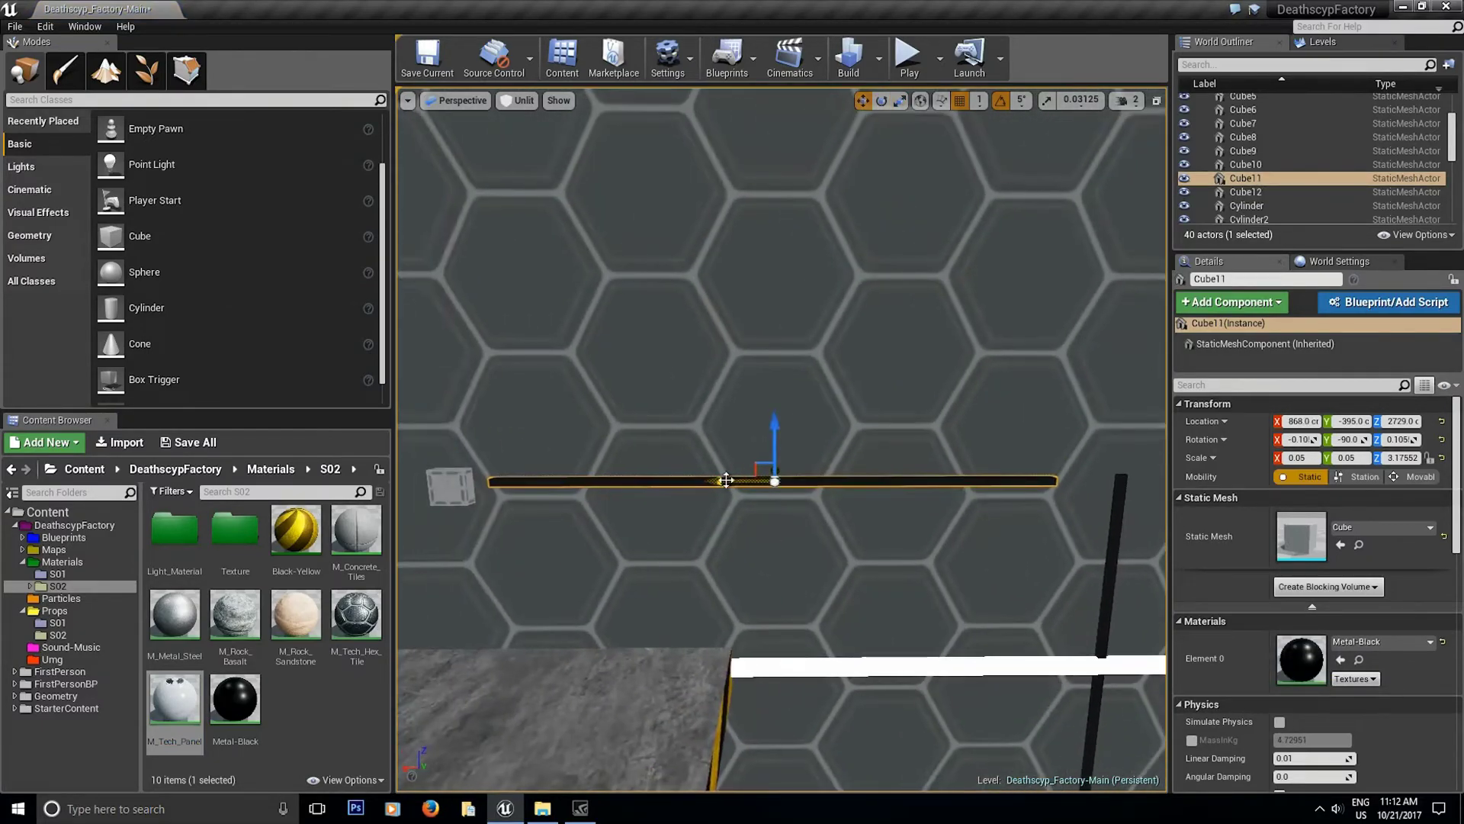
pyautogui.moveTo(726, 480); pyautogui.dragTo(768, 480)
# - Duplicate the panel cube to the horizontal bar's other end at X 676 and align the vertical wall bar beneath it
pyautogui.click(462, 478)
pyautogui.moveTo(487, 486); pyautogui.dragTo(457, 473, button='right')
pyautogui.keyDown('alt'); pyautogui.moveTo(533, 506); pyautogui.dragTo(1111, 500); pyautogui.keyUp('alt')
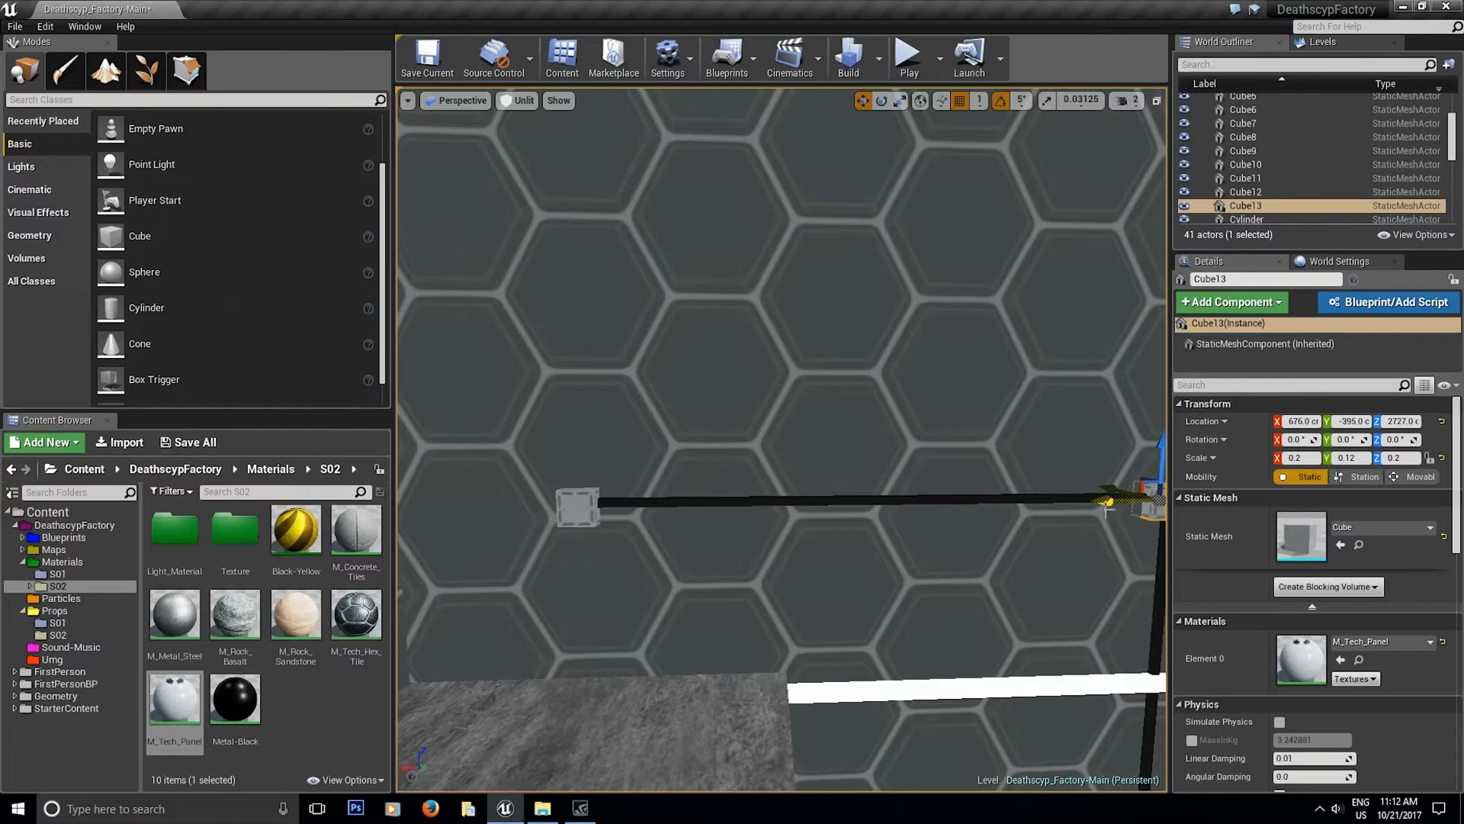
pyautogui.moveTo(1111, 501); pyautogui.dragTo(1152, 495, button='right')
pyautogui.click(881, 296)
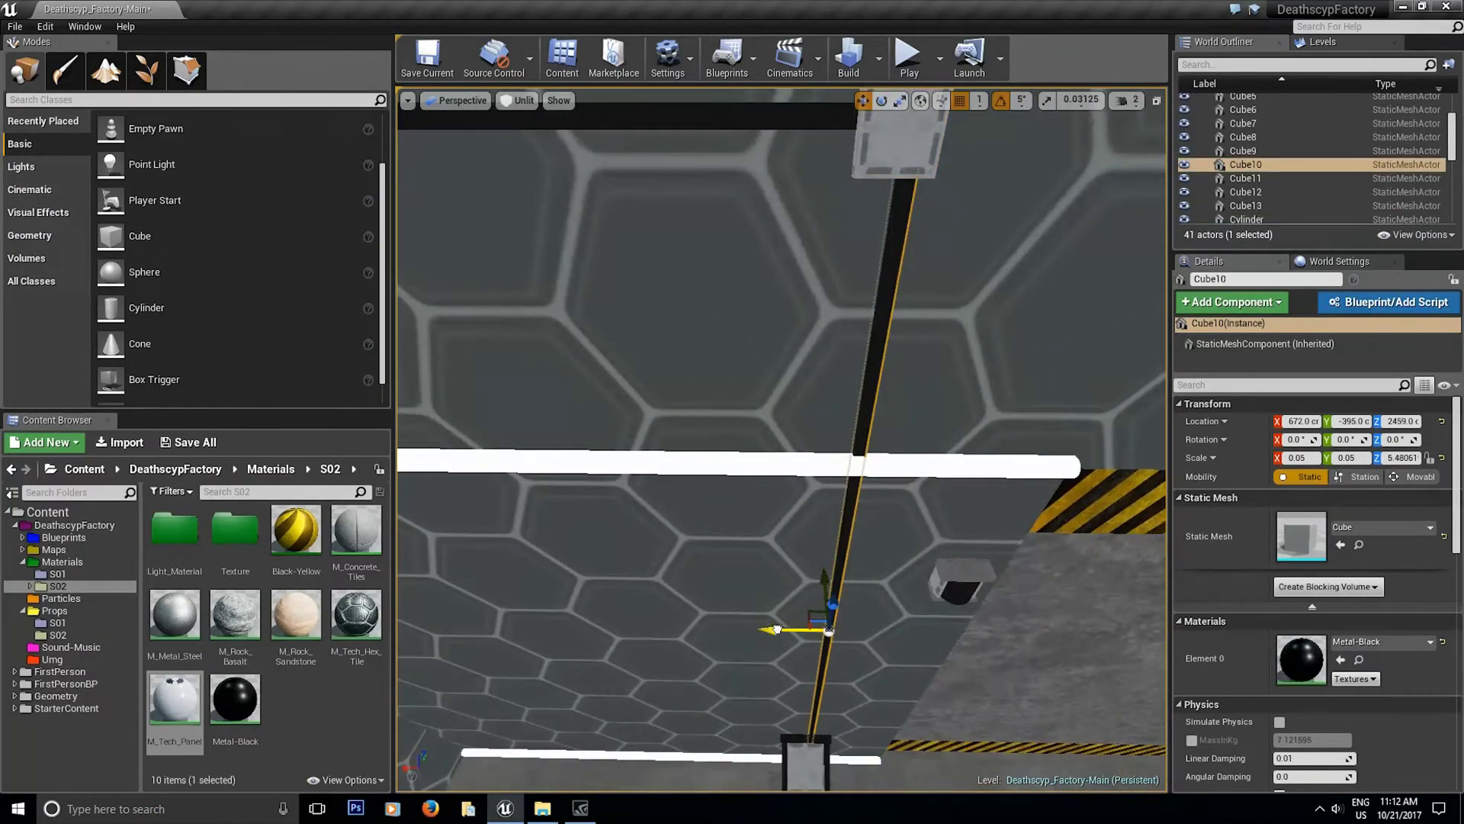
pyautogui.moveTo(782, 627); pyautogui.dragTo(771, 624)
# - Duplicate the far panel cube straight up the wall to X 1007, Z 2816
pyautogui.moveTo(780, 593); pyautogui.dragTo(763, 484, button='right')
pyautogui.click(764, 483)
pyautogui.keyDown('alt'); pyautogui.moveTo(773, 434); pyautogui.dragTo(817, 141); pyautogui.keyUp('alt')
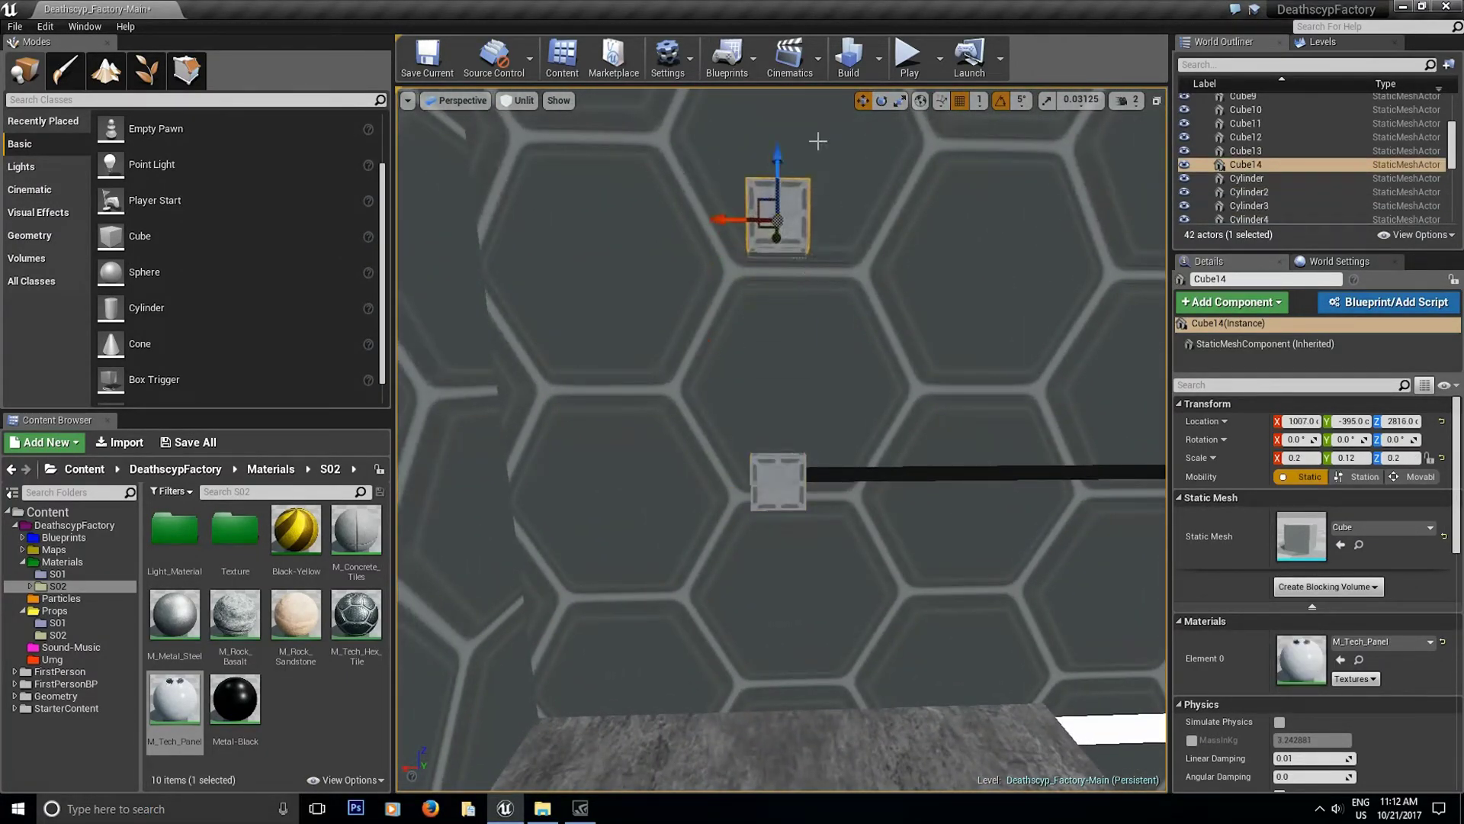
# - Copy the horizontal bar, turn it upright and fit it between the two stacked panel cubes at X 1009, with a Z scale of about 1.50
pyautogui.click(841, 472)
pyautogui.moveTo(977, 510); pyautogui.dragTo(1067, 509, button='right')
pyautogui.press('w')
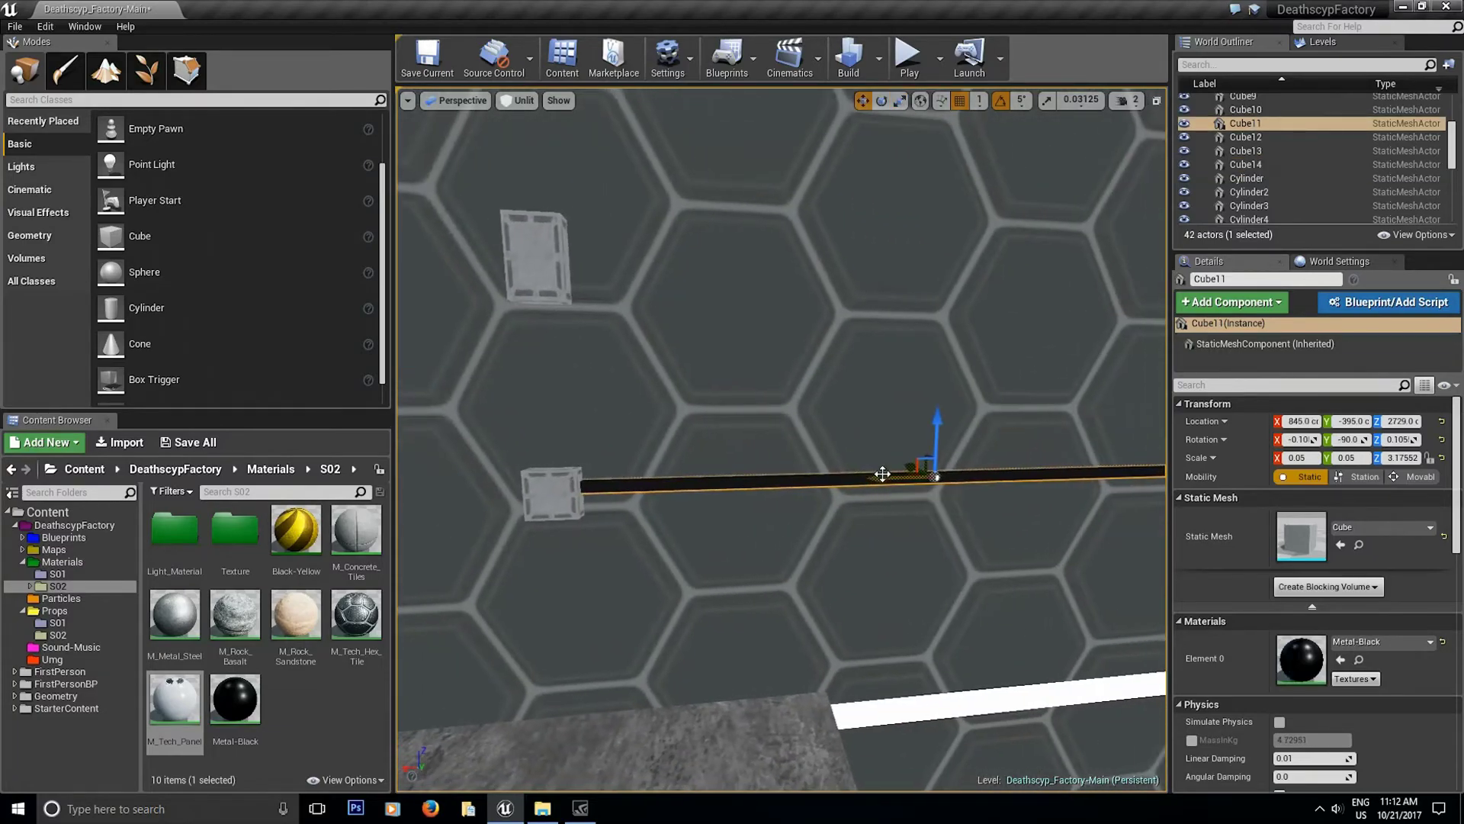
pyautogui.keyDown('alt'); pyautogui.moveTo(882, 474); pyautogui.dragTo(427, 486); pyautogui.keyUp('alt')
pyautogui.press('e')
pyautogui.moveTo(492, 419)
pyautogui.mouseDown()
pyautogui.moveTo(561, 431)
pyautogui.moveTo(511, 433)
pyautogui.mouseUp()
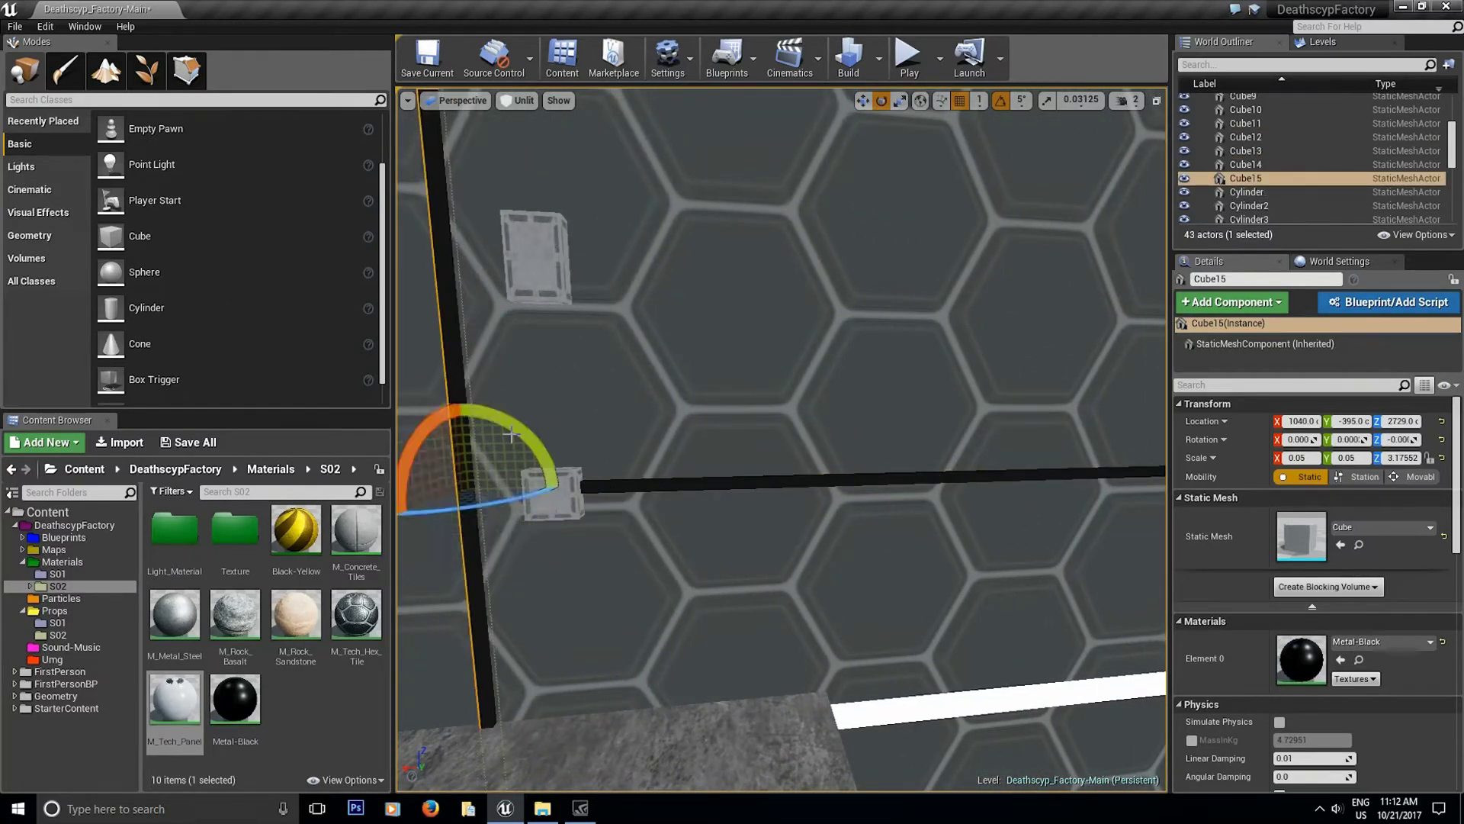
pyautogui.moveTo(417, 494); pyautogui.dragTo(539, 451)
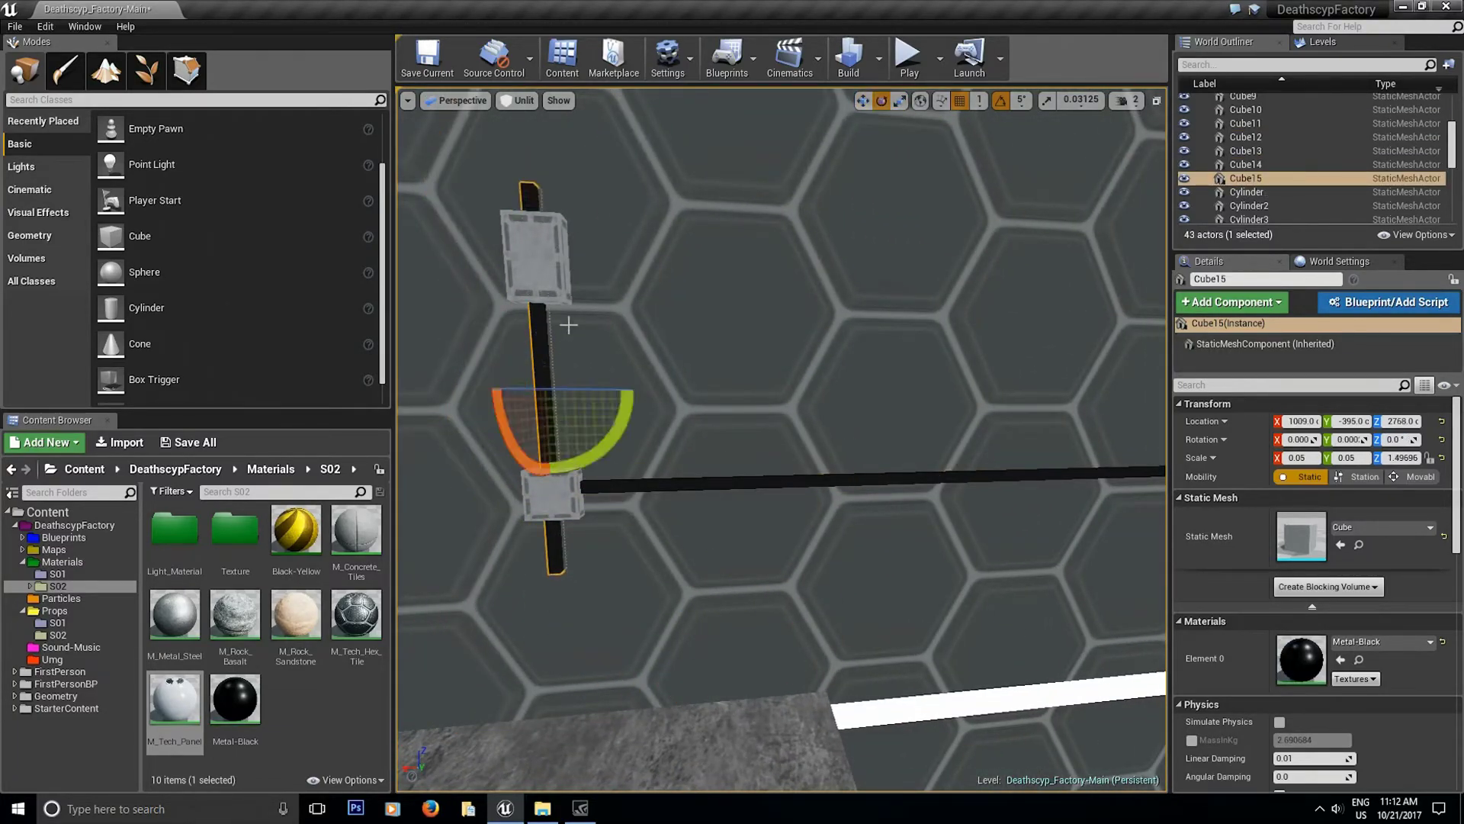
# - Duplicate the short upright bar along the wall to X -252 and rotate it 90° about Y
pyautogui.moveTo(544, 324); pyautogui.dragTo(610, 365, button='right')
pyautogui.keyDown('alt'); pyautogui.keyDown('shift'); pyautogui.moveTo(610, 364); pyautogui.dragTo(1143, 366); pyautogui.keyUp('shift'); pyautogui.keyUp('alt')
pyautogui.press('e')
pyautogui.moveTo(714, 433); pyautogui.dragTo(671, 427)
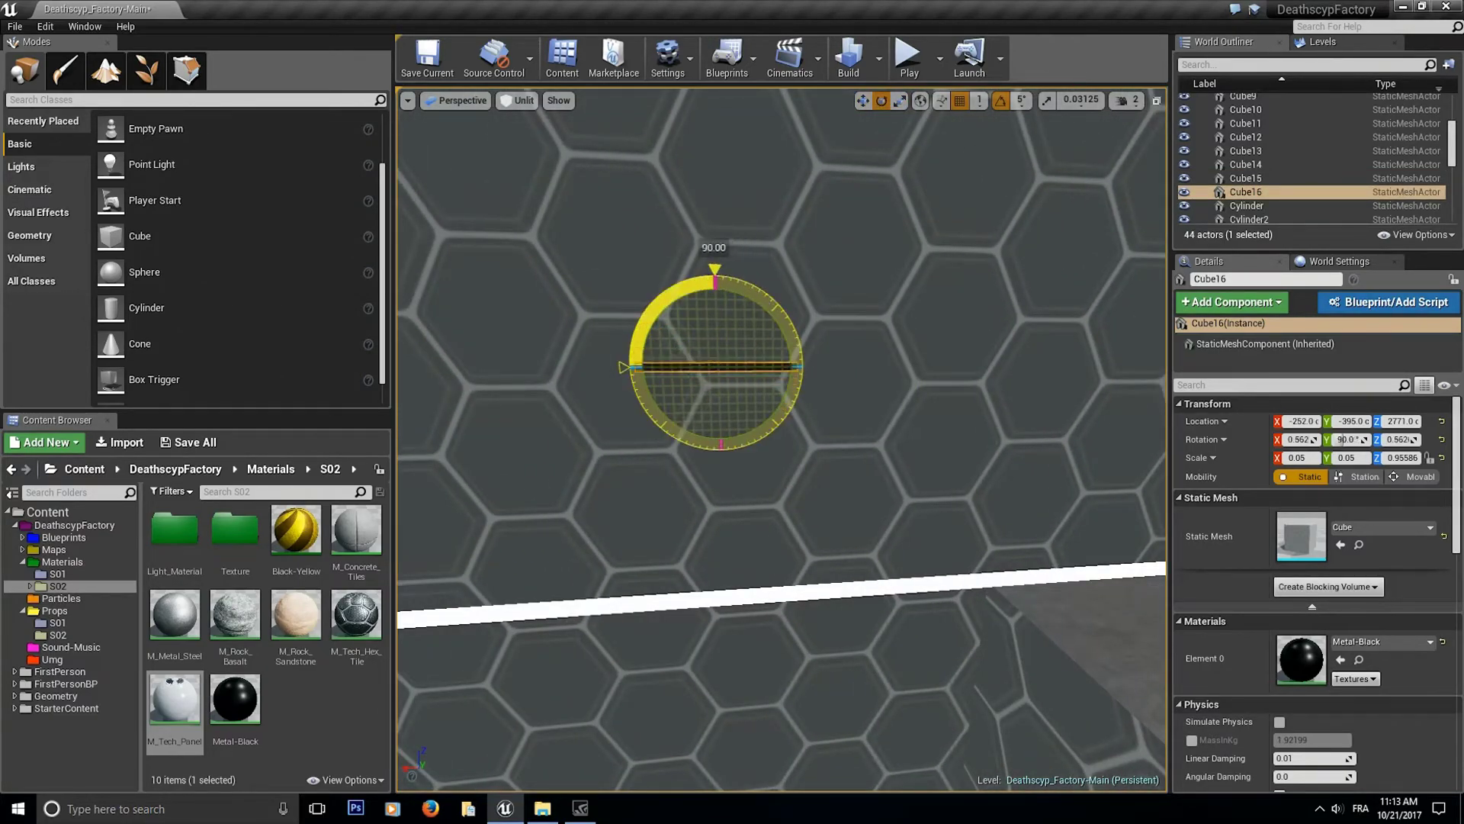
# - Lengthen the copied bar to a Z scale of about 5.05, lower it to Z 2642 and shift it to X -153
pyautogui.press('r')
pyautogui.press('w')
pyautogui.moveTo(716, 324); pyautogui.dragTo(722, 513)
pyautogui.moveTo(721, 513); pyautogui.dragTo(791, 516, button='right')
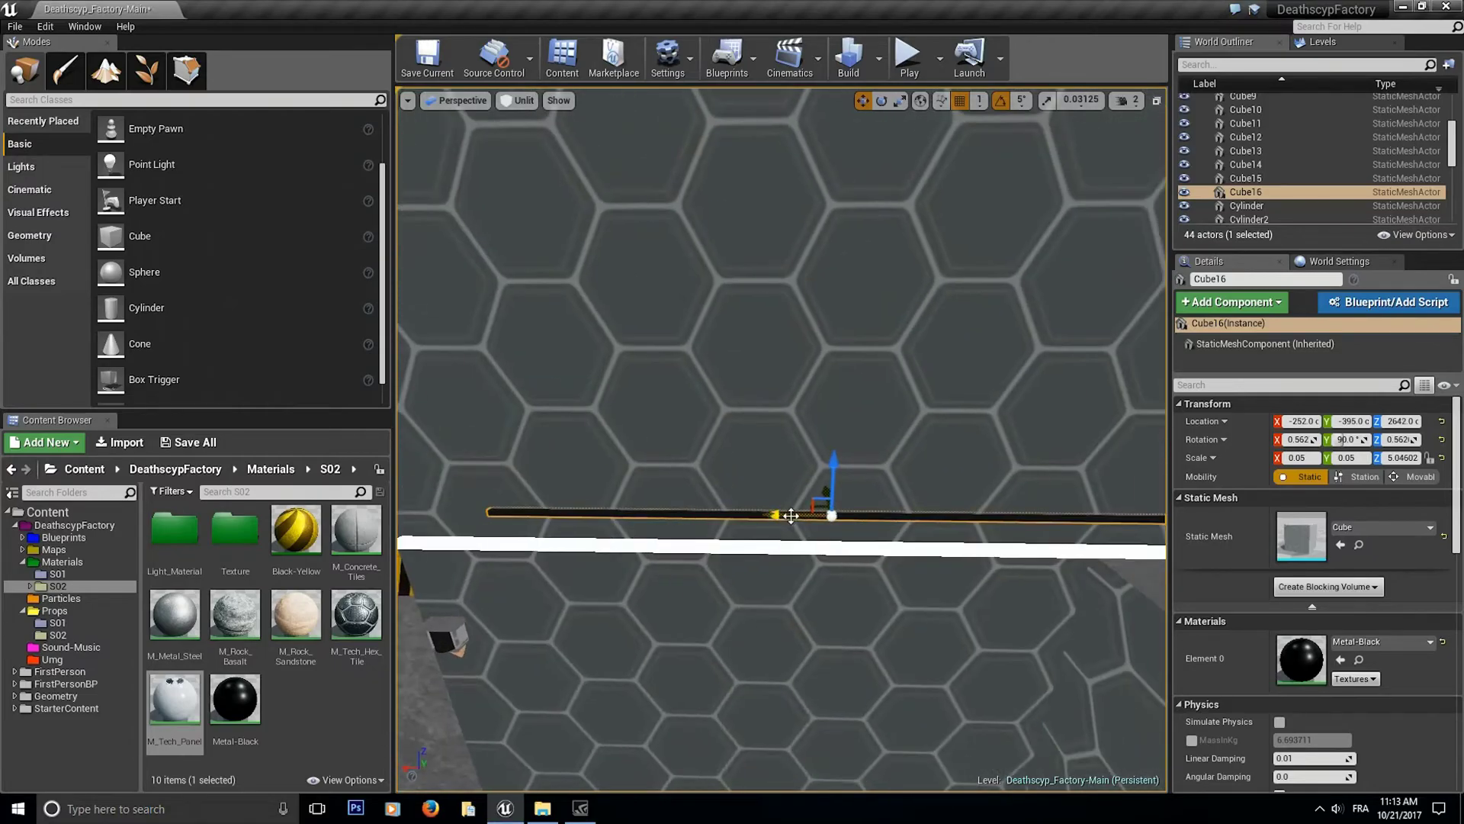
pyautogui.moveTo(791, 516); pyautogui.dragTo(648, 516)
# - Duplicate the small platform up beside the long horizontal wall bar at X -229, Z 2637
pyautogui.moveTo(648, 517); pyautogui.dragTo(534, 580, button='right')
pyautogui.click(757, 457)
pyautogui.moveTo(758, 457); pyautogui.dragTo(702, 427, button='right')
pyautogui.keyDown('alt'); pyautogui.moveTo(773, 479); pyautogui.dragTo(476, 313); pyautogui.keyUp('alt')
pyautogui.moveTo(490, 232); pyautogui.dragTo(496, 276)
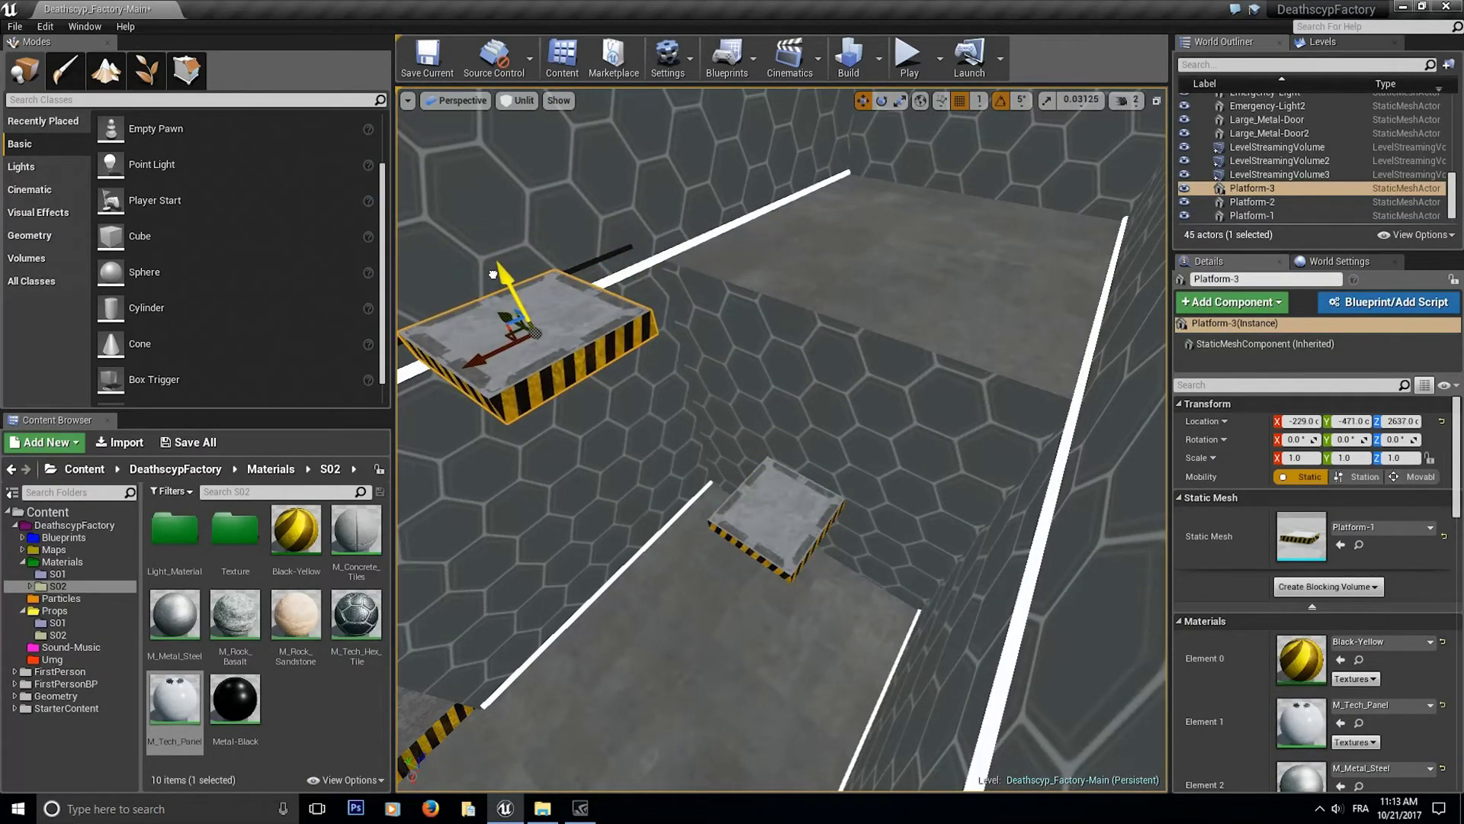
# - Duplicate the long horizontal bar onto the opposite wall, above the striped door frame at X 467, Y -843
pyautogui.moveTo(556, 226); pyautogui.dragTo(648, 199, button='right')
pyautogui.click(556, 226)
pyautogui.keyDown('alt'); pyautogui.moveTo(491, 294); pyautogui.dragTo(494, 303); pyautogui.keyUp('alt')
pyautogui.moveTo(495, 303); pyautogui.dragTo(427, 305, button='right')
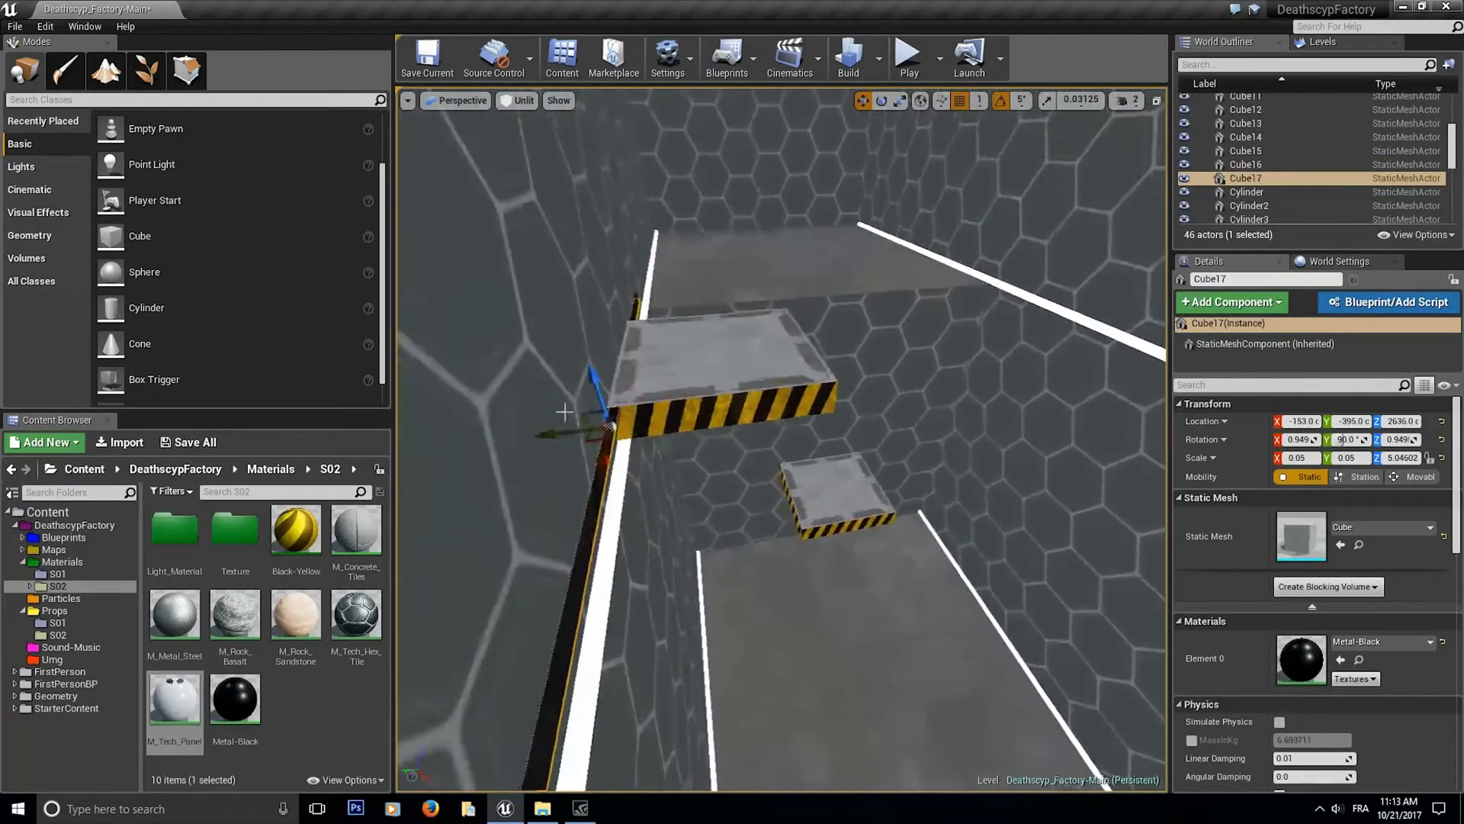
pyautogui.moveTo(555, 431); pyautogui.dragTo(1067, 381)
pyautogui.moveTo(739, 458); pyautogui.dragTo(992, 427, button='right')
pyautogui.moveTo(723, 449); pyautogui.dragTo(1113, 433)
pyautogui.moveTo(992, 434); pyautogui.dragTo(1129, 450, button='right')
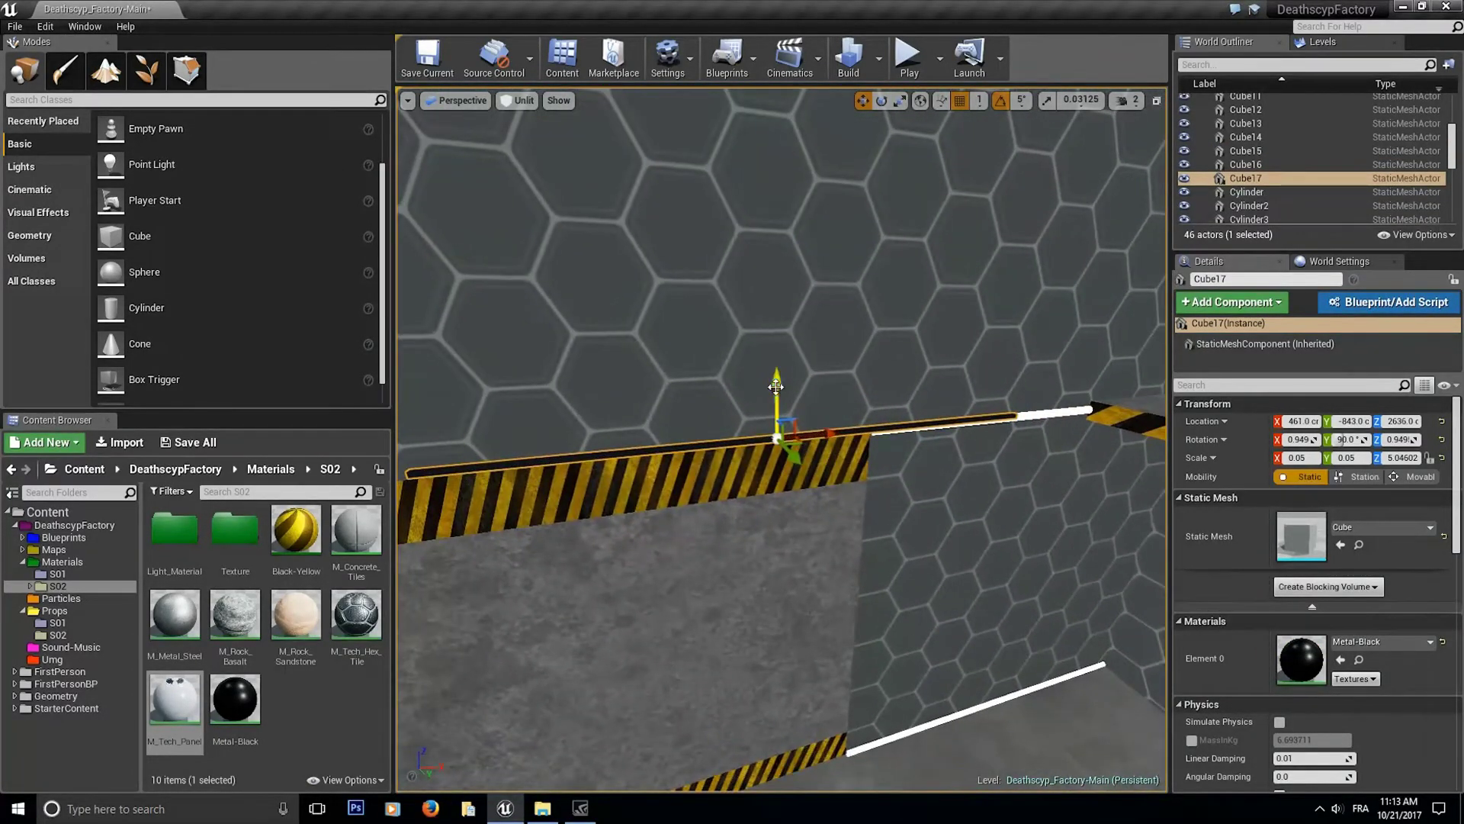
pyautogui.moveTo(776, 389); pyautogui.dragTo(776, 366)
# - Duplicate the raised platform across to the opposite wall bar at X 553, Y -823, Z 2637
pyautogui.moveTo(777, 366); pyautogui.dragTo(427, 381, button='right')
pyautogui.click(564, 305)
pyautogui.moveTo(489, 340); pyautogui.dragTo(489, 311, button='right')
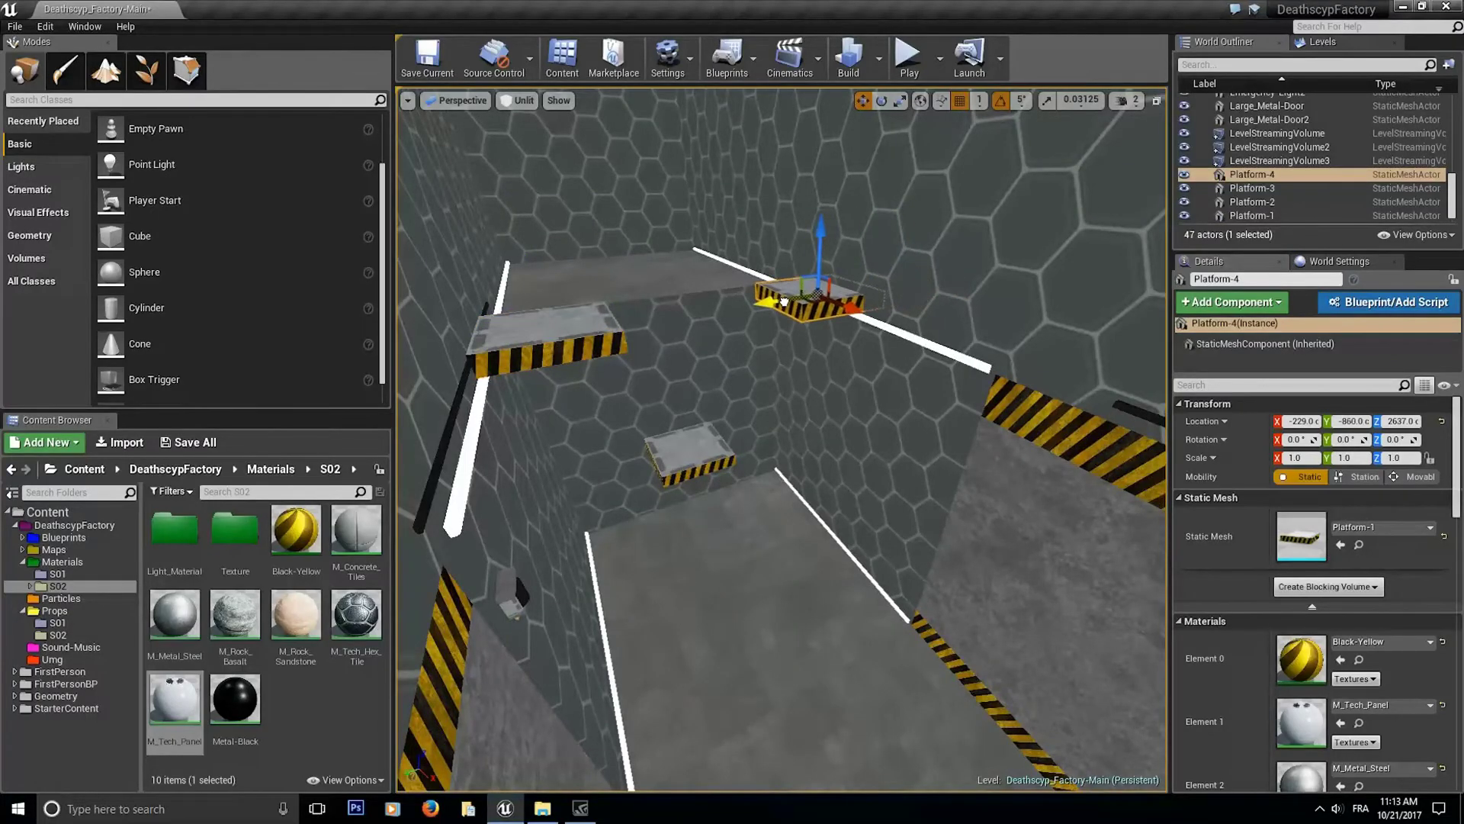
pyautogui.moveTo(842, 303); pyautogui.dragTo(1068, 396)
pyautogui.moveTo(1067, 396); pyautogui.dragTo(1144, 397, button='right')
pyautogui.moveTo(638, 352); pyautogui.dragTo(938, 317)
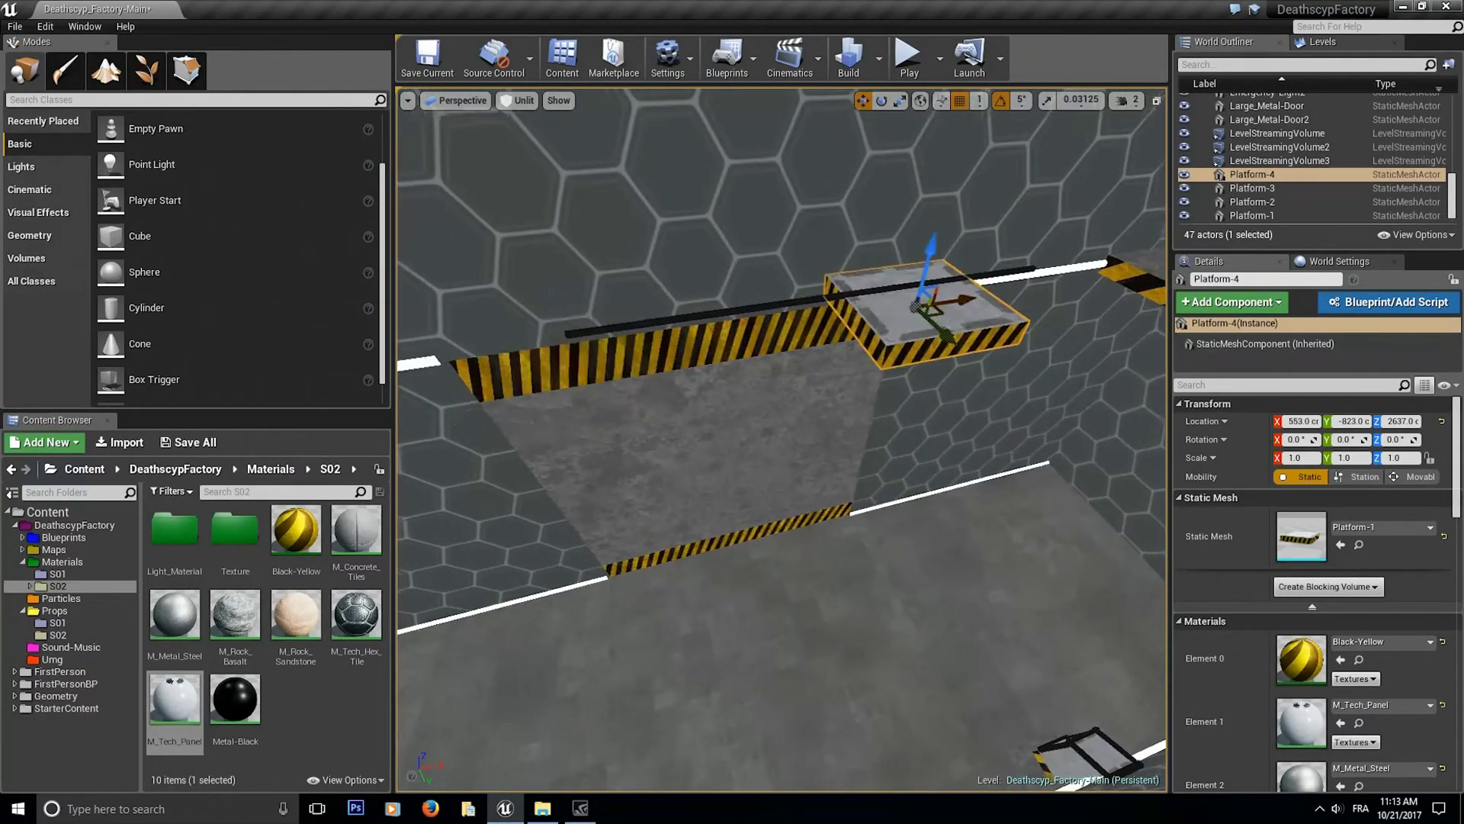
# - Shift the opposite wall's bar along the wall and reposition its platform at X 645, Y -819, Z 2646
pyautogui.moveTo(767, 447); pyautogui.dragTo(961, 427, button='right')
pyautogui.click(769, 447)
pyautogui.moveTo(813, 458); pyautogui.dragTo(745, 451)
pyautogui.click(900, 437)
pyautogui.moveTo(810, 374); pyautogui.dragTo(810, 367)
pyautogui.moveTo(810, 367); pyautogui.dragTo(751, 400, button='right')
pyautogui.moveTo(868, 365); pyautogui.dragTo(874, 367)
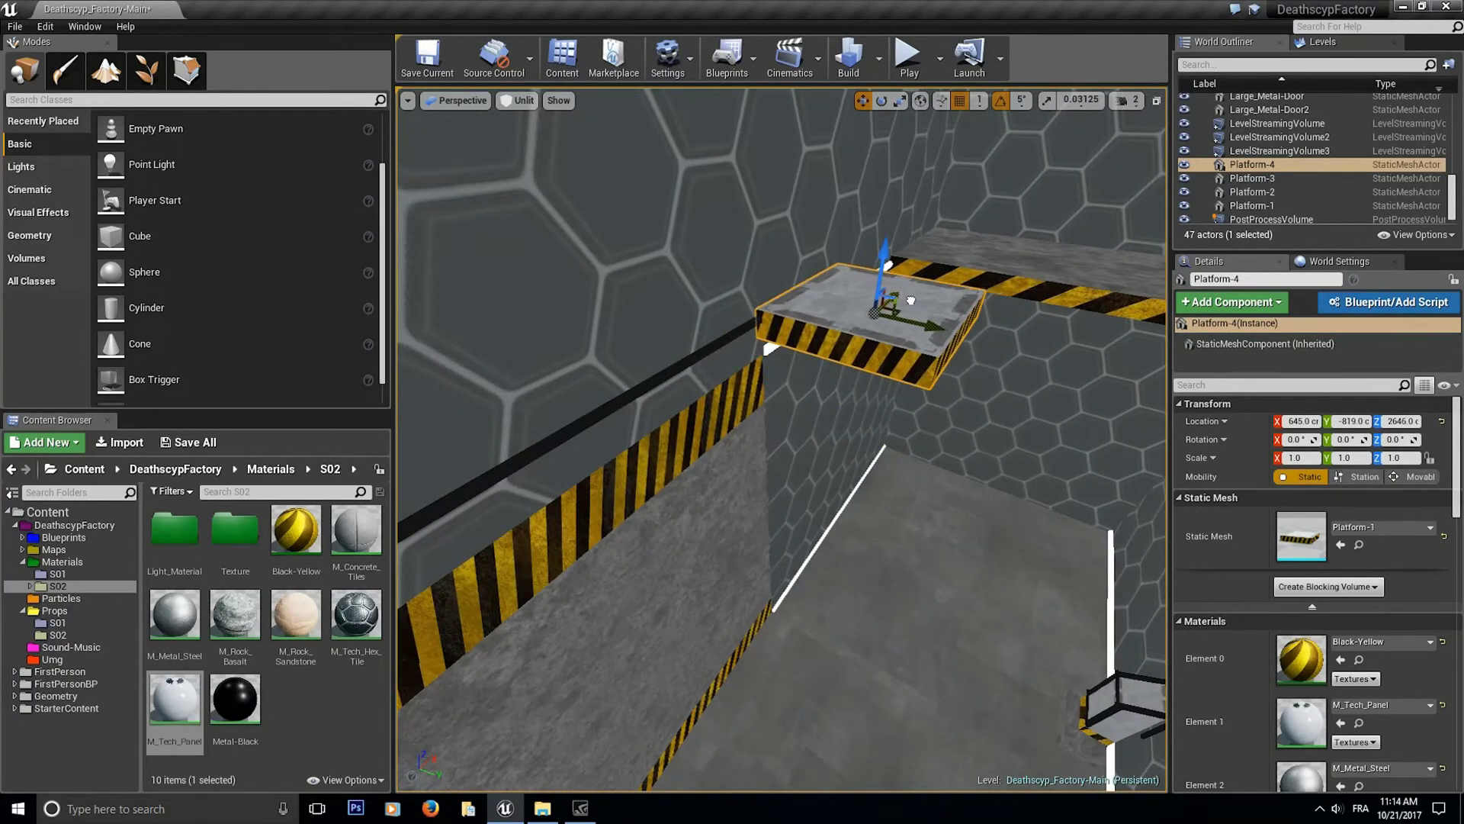
# - Duplicate the first long wall bar to Y -579 and rotate the copy upright
pyautogui.moveTo(911, 300); pyautogui.dragTo(748, 327, button='right')
pyautogui.click(748, 327)
pyautogui.press('r')
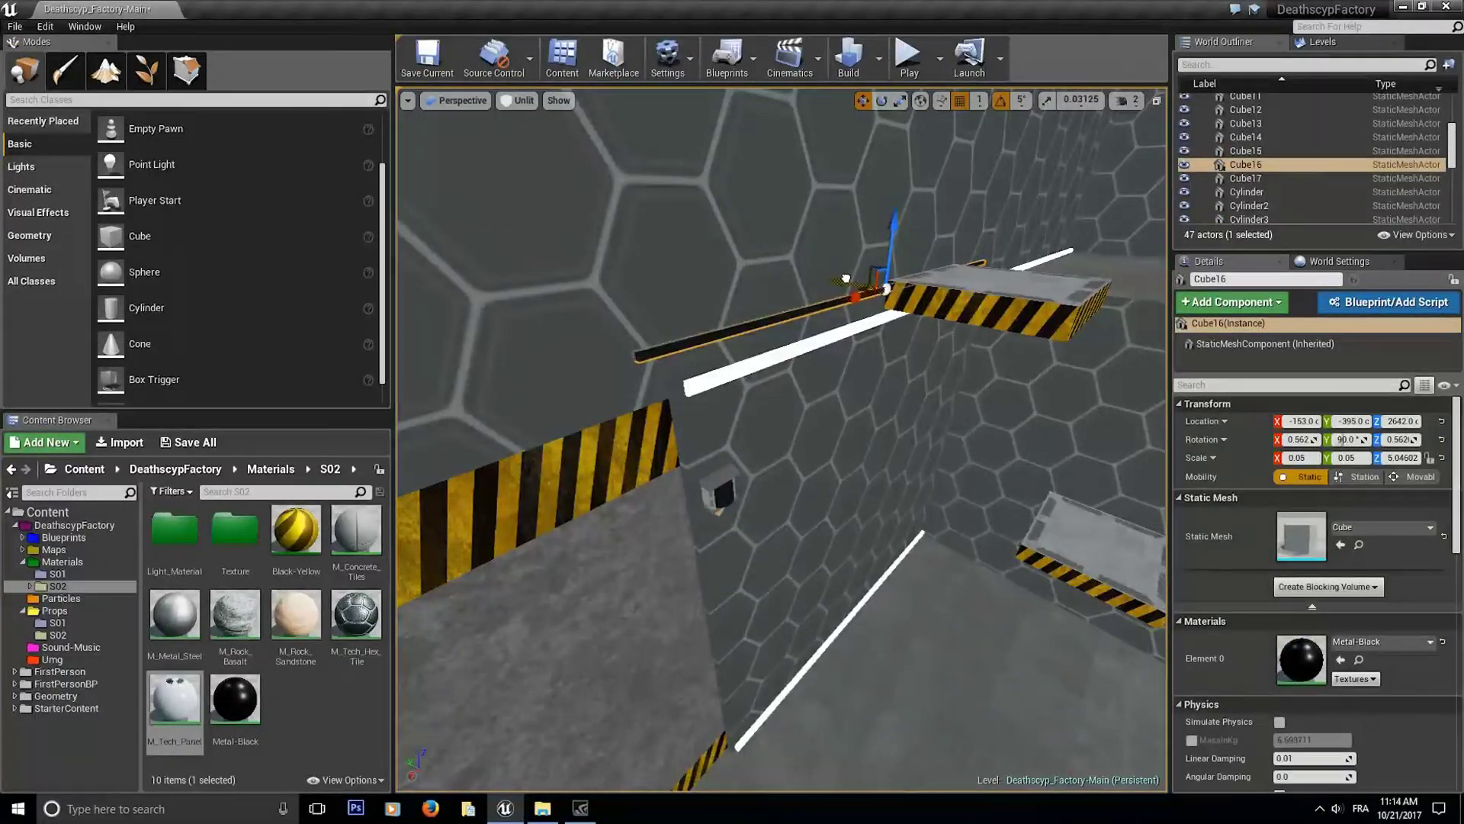
pyautogui.keyDown('alt'); pyautogui.moveTo(846, 278); pyautogui.dragTo(991, 312); pyautogui.keyUp('alt')
pyautogui.moveTo(992, 313); pyautogui.dragTo(762, 391, button='right')
pyautogui.moveTo(753, 479); pyautogui.dragTo(743, 479)
pyautogui.moveTo(743, 479); pyautogui.dragTo(785, 396, button='right')
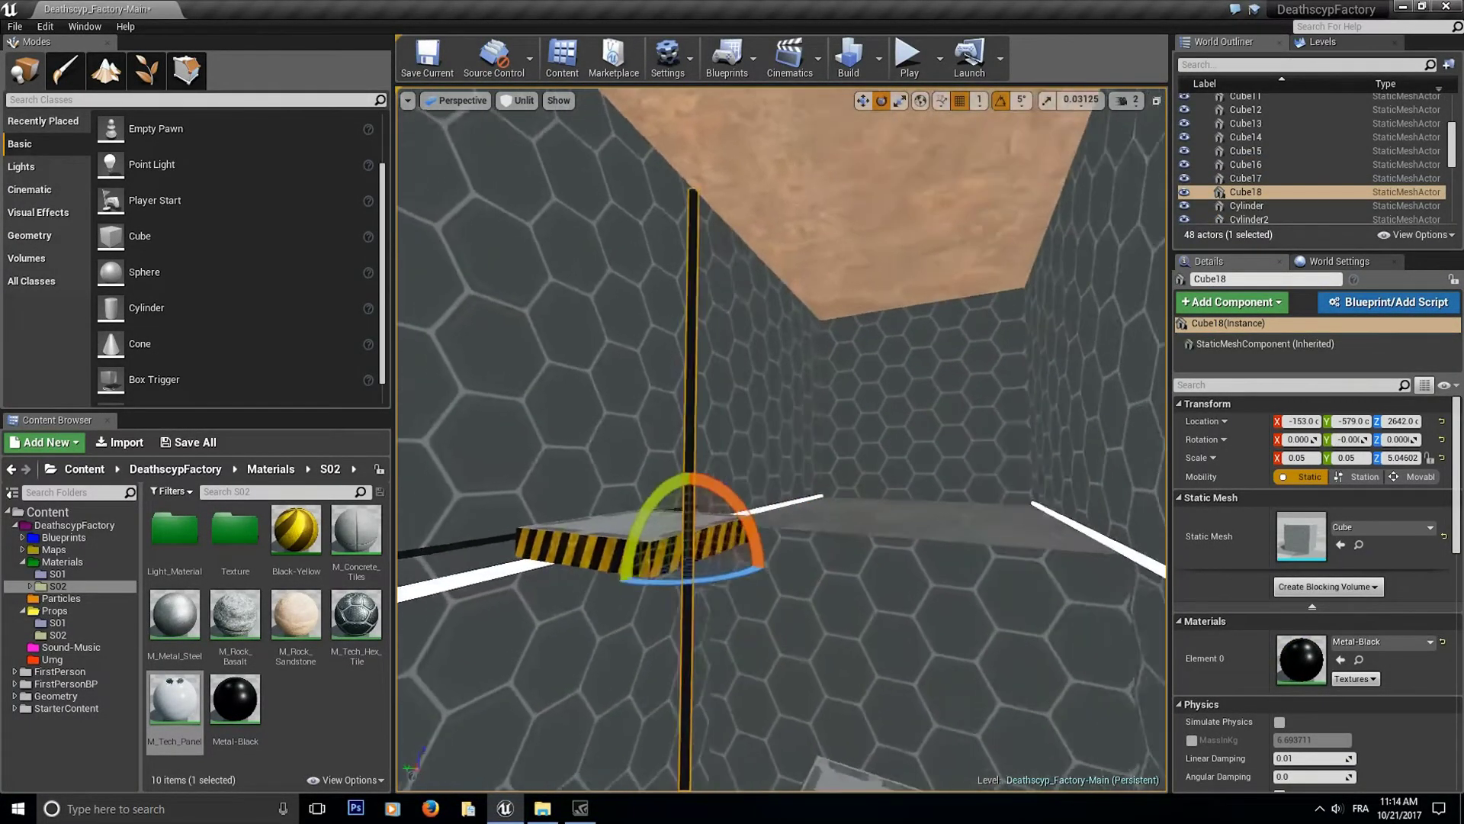
# - Shorten the upright bar to a Z scale of about 3.67 and lower it toward the lower platform
pyautogui.press('r')
pyautogui.moveTo(690, 488); pyautogui.dragTo(690, 550)
pyautogui.moveTo(690, 549); pyautogui.dragTo(664, 594, button='right')
pyautogui.press('w')
pyautogui.moveTo(652, 343); pyautogui.dragTo(710, 659)
pyautogui.moveTo(711, 659); pyautogui.dragTo(641, 572, button='right')
# - Stand a pair of upright bars on the lower platform, the copy at X -433, Y -679, Z 2416, and adjust the platform's position beneath them
pyautogui.moveTo(637, 479); pyautogui.dragTo(919, 399)
pyautogui.moveTo(966, 343); pyautogui.dragTo(966, 317)
pyautogui.moveTo(965, 317); pyautogui.dragTo(743, 439, button='right')
pyautogui.moveTo(743, 438); pyautogui.dragTo(856, 463)
pyautogui.moveTo(856, 463); pyautogui.dragTo(992, 481, button='right')
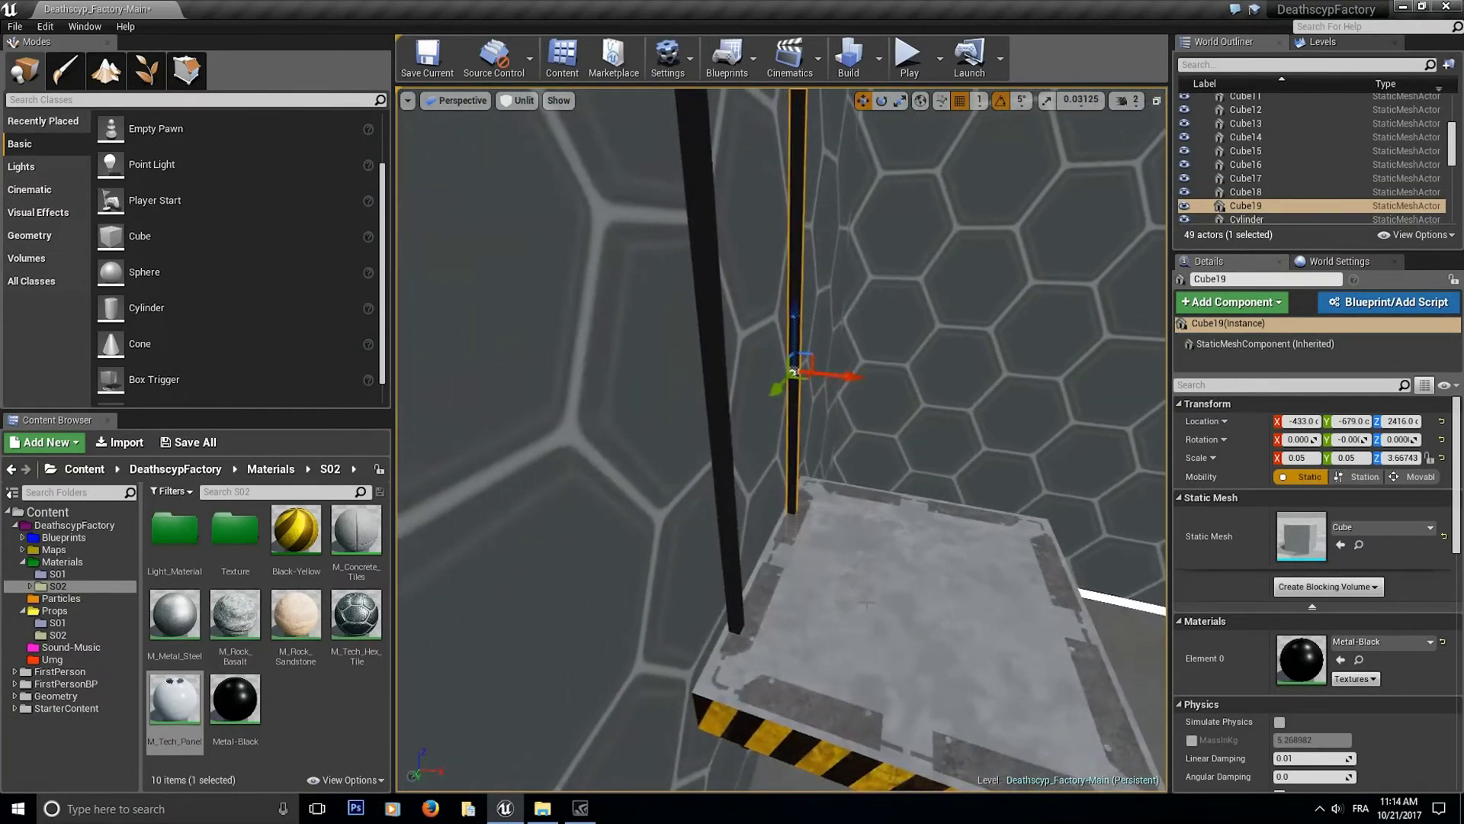
pyautogui.click(915, 579)
pyautogui.moveTo(965, 615); pyautogui.dragTo(976, 619)
# - Duplicate the console's front vertical bar to its rear edge at X 661, Y -417, Z 2217, with a Z scale of about 1.025
pyautogui.moveTo(781, 439); pyautogui.dragTo(775, 409, button='right')
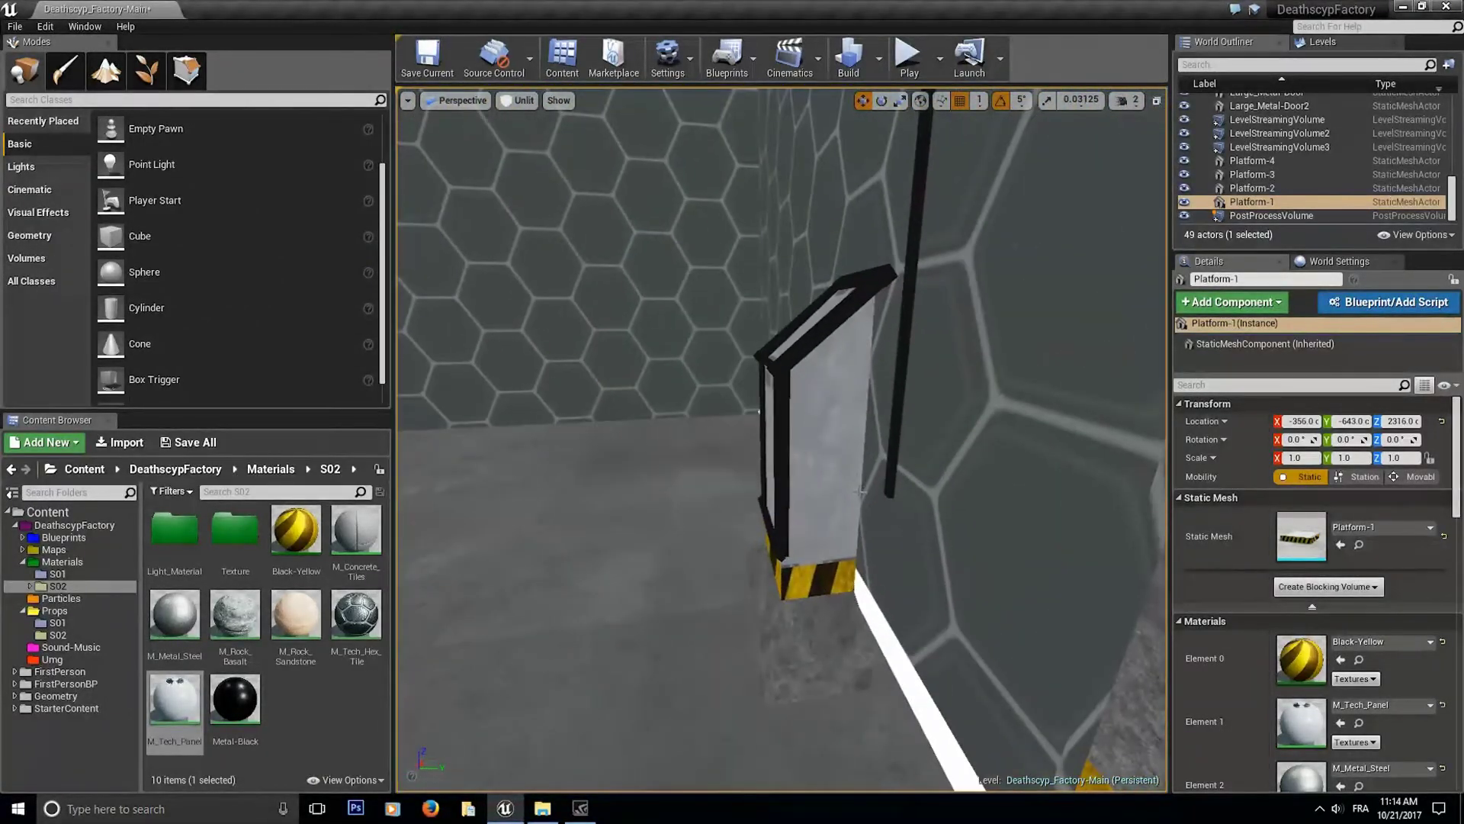
pyautogui.click(774, 409)
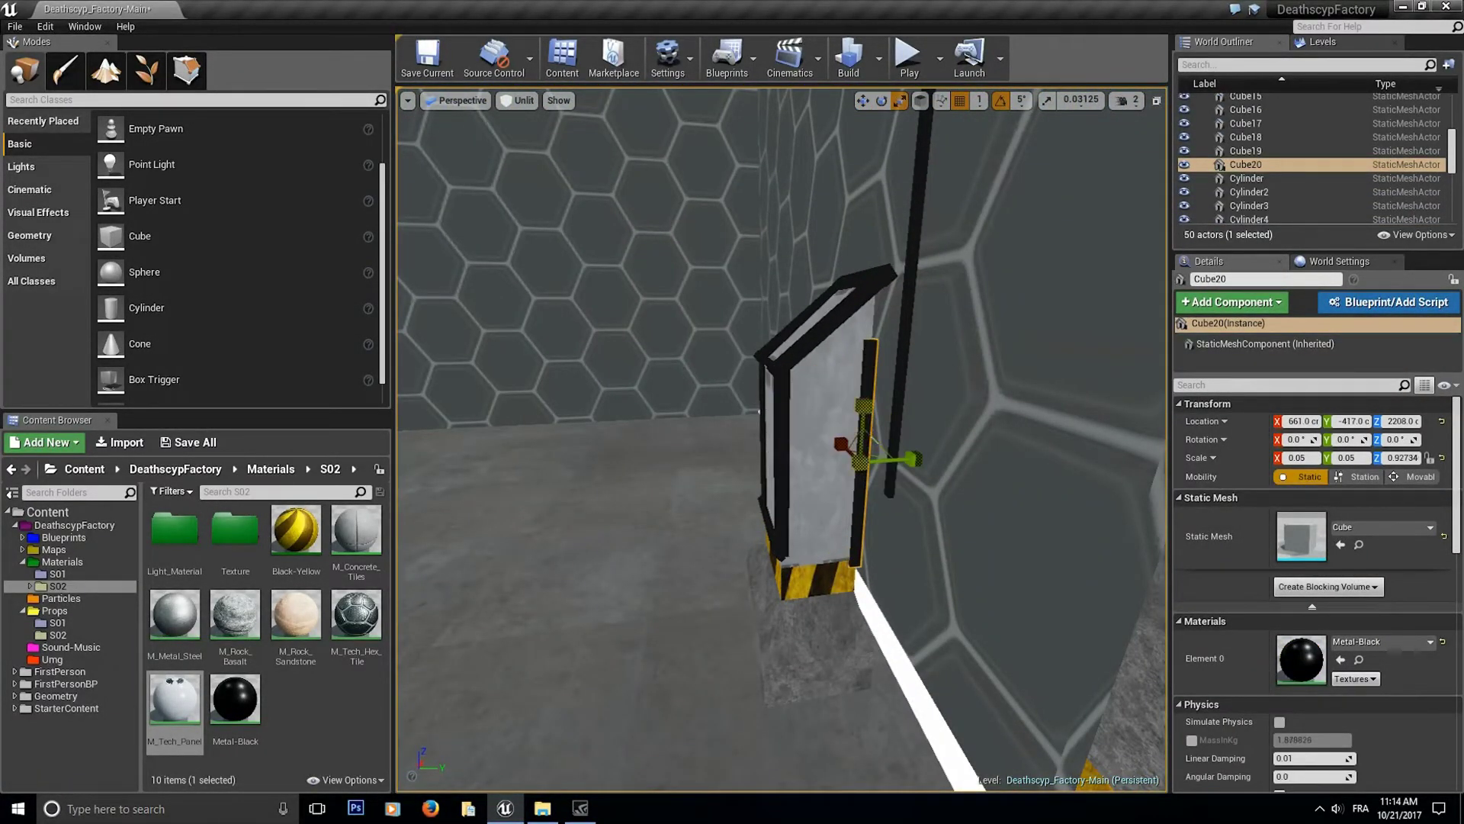
pyautogui.moveTo(871, 375); pyautogui.dragTo(1100, 375, button='right')
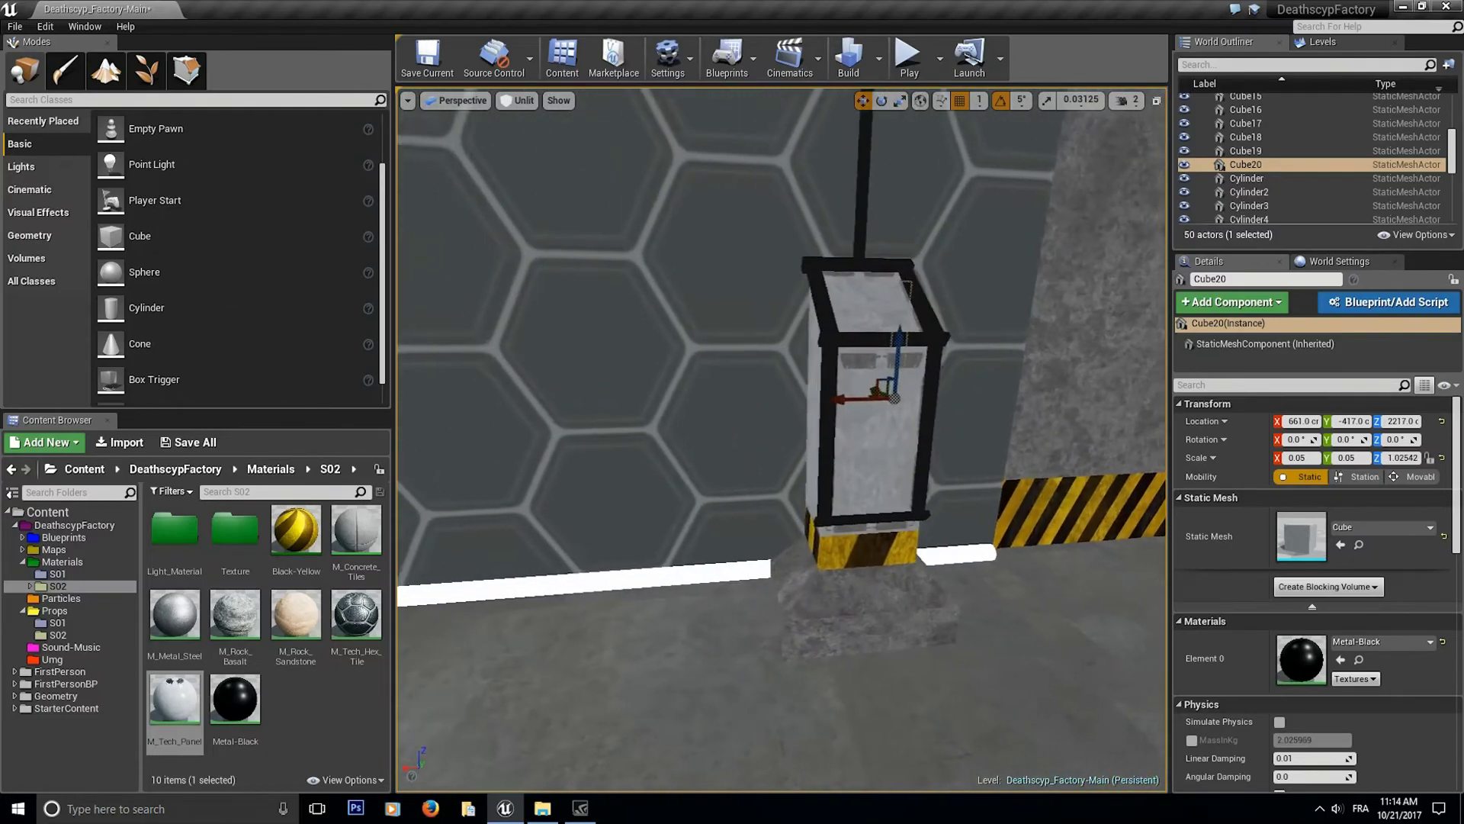
# - Duplicate the console's rear vertical bar to the opposite side at X 704 and raise the original bar to Z 2220
pyautogui.keyDown('alt'); pyautogui.moveTo(839, 448); pyautogui.dragTo(761, 439); pyautogui.keyUp('alt')
pyautogui.moveTo(765, 420); pyautogui.dragTo(993, 420, button='right')
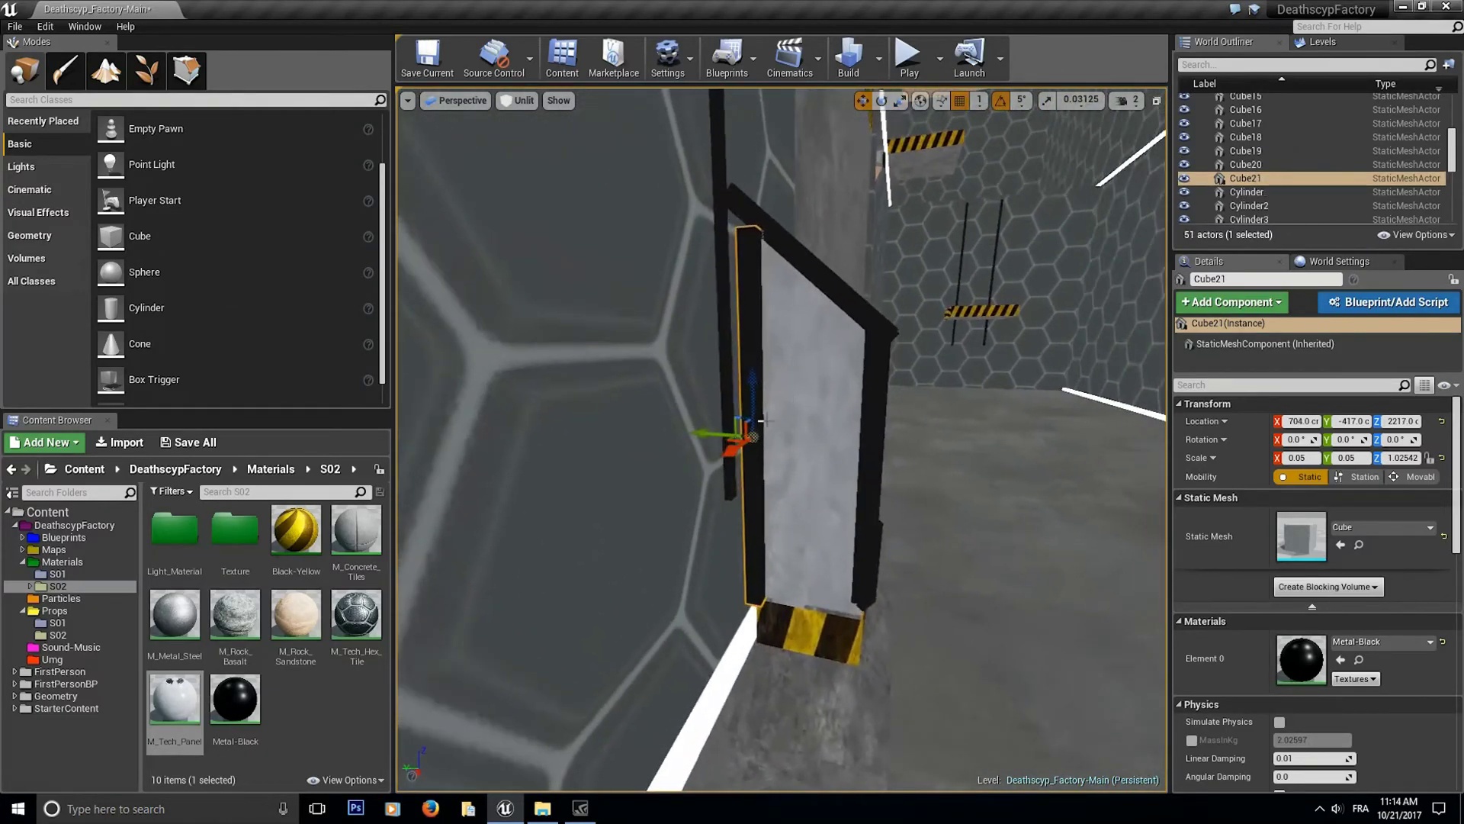
pyautogui.moveTo(844, 380); pyautogui.dragTo(785, 438, button='right')
pyautogui.click(842, 376)
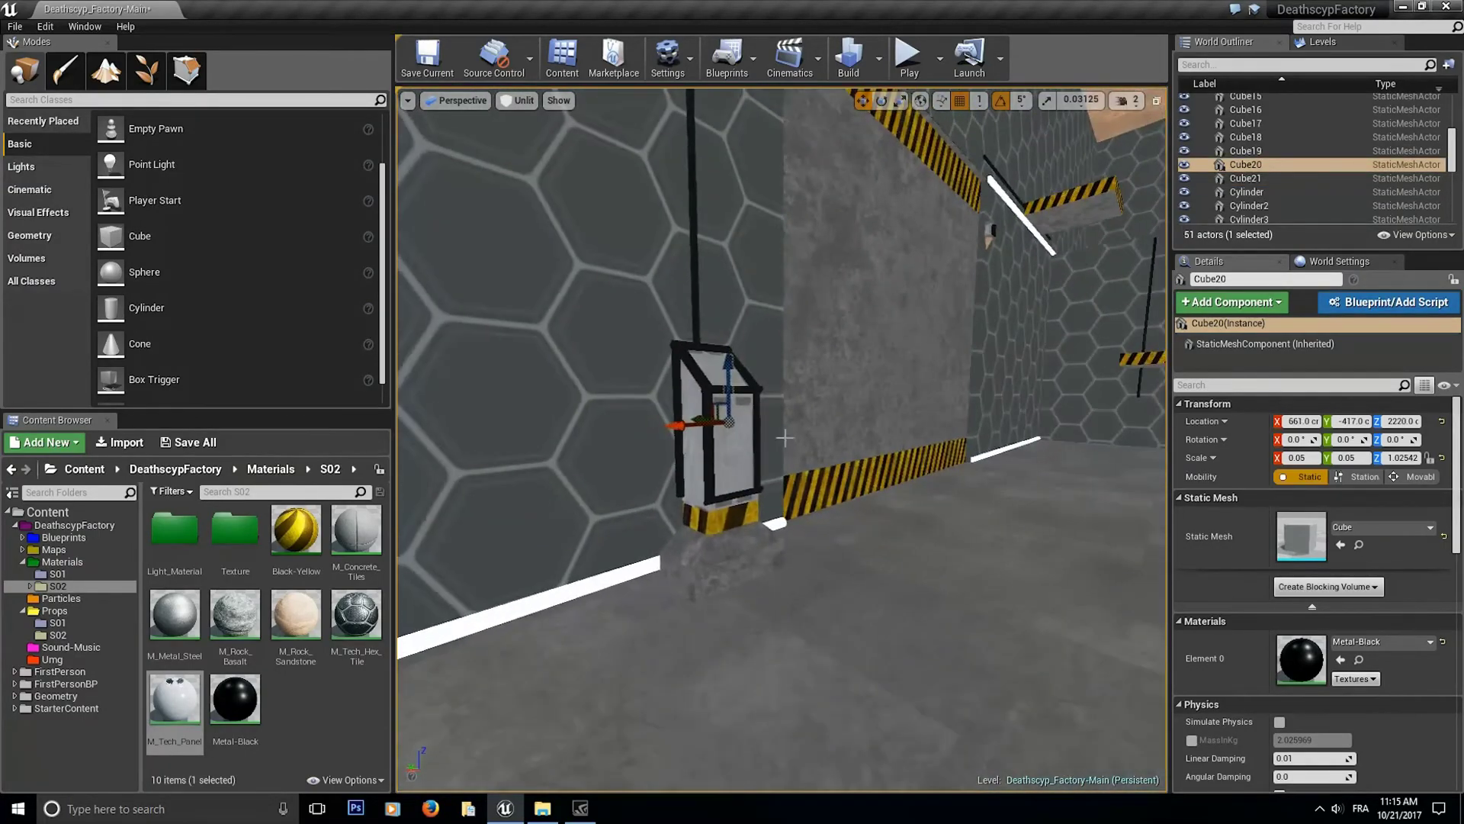
# - Lower both upright bars behind the lower platform to Z 2355 and lengthen them to Z scales of about 4.15 and 4.23
pyautogui.moveTo(861, 532)
pyautogui.mouseDown(button='right')
pyautogui.moveTo(1014, 472)
pyautogui.moveTo(743, 488)
pyautogui.moveTo(809, 488)
pyautogui.moveTo(804, 473)
pyautogui.moveTo(800, 492)
pyautogui.moveTo(772, 471)
pyautogui.moveTo(864, 529)
pyautogui.mouseUp(button='right')
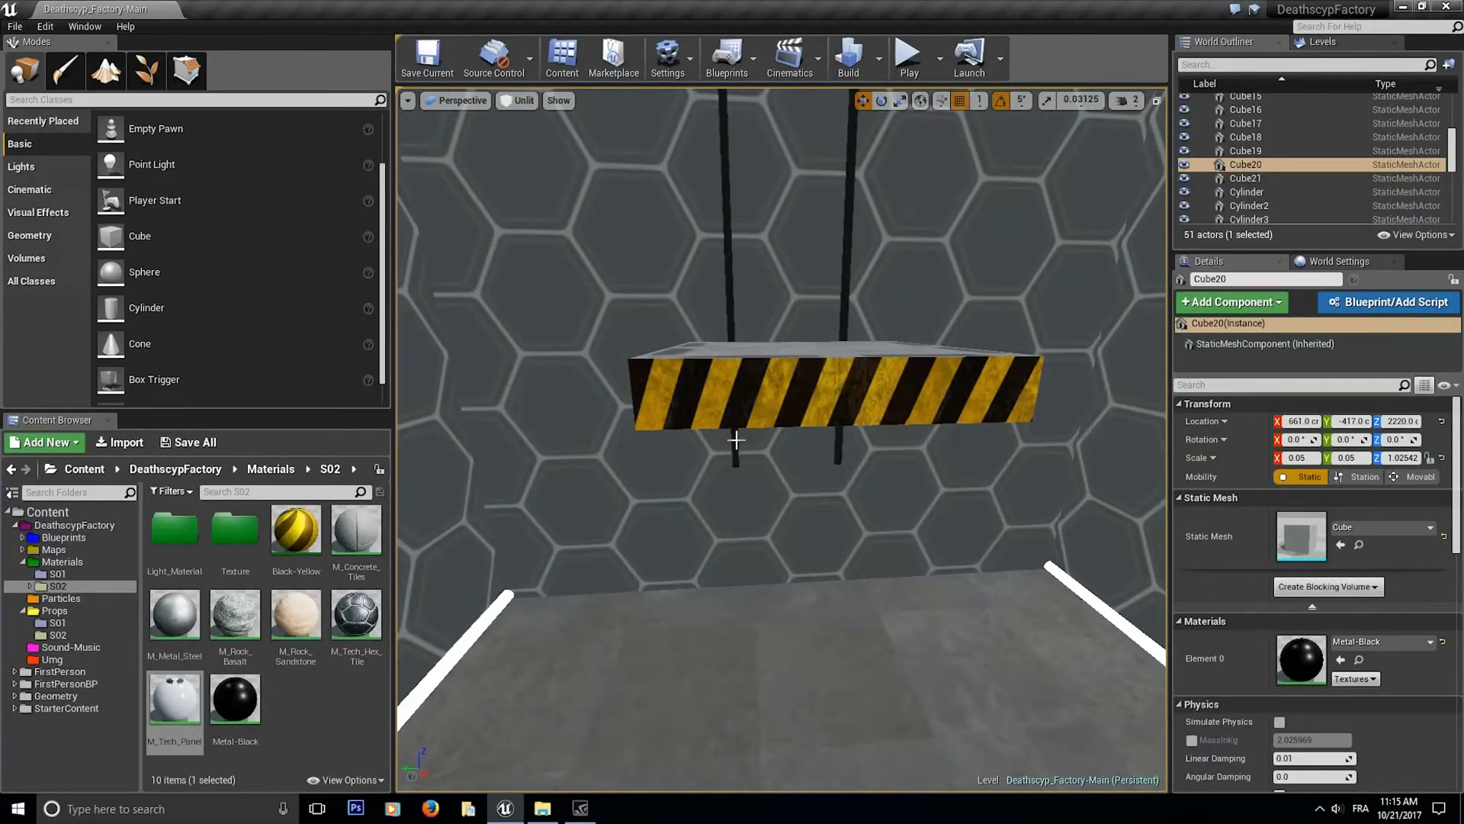
pyautogui.click(736, 440)
pyautogui.moveTo(736, 440); pyautogui.dragTo(810, 304, button='right')
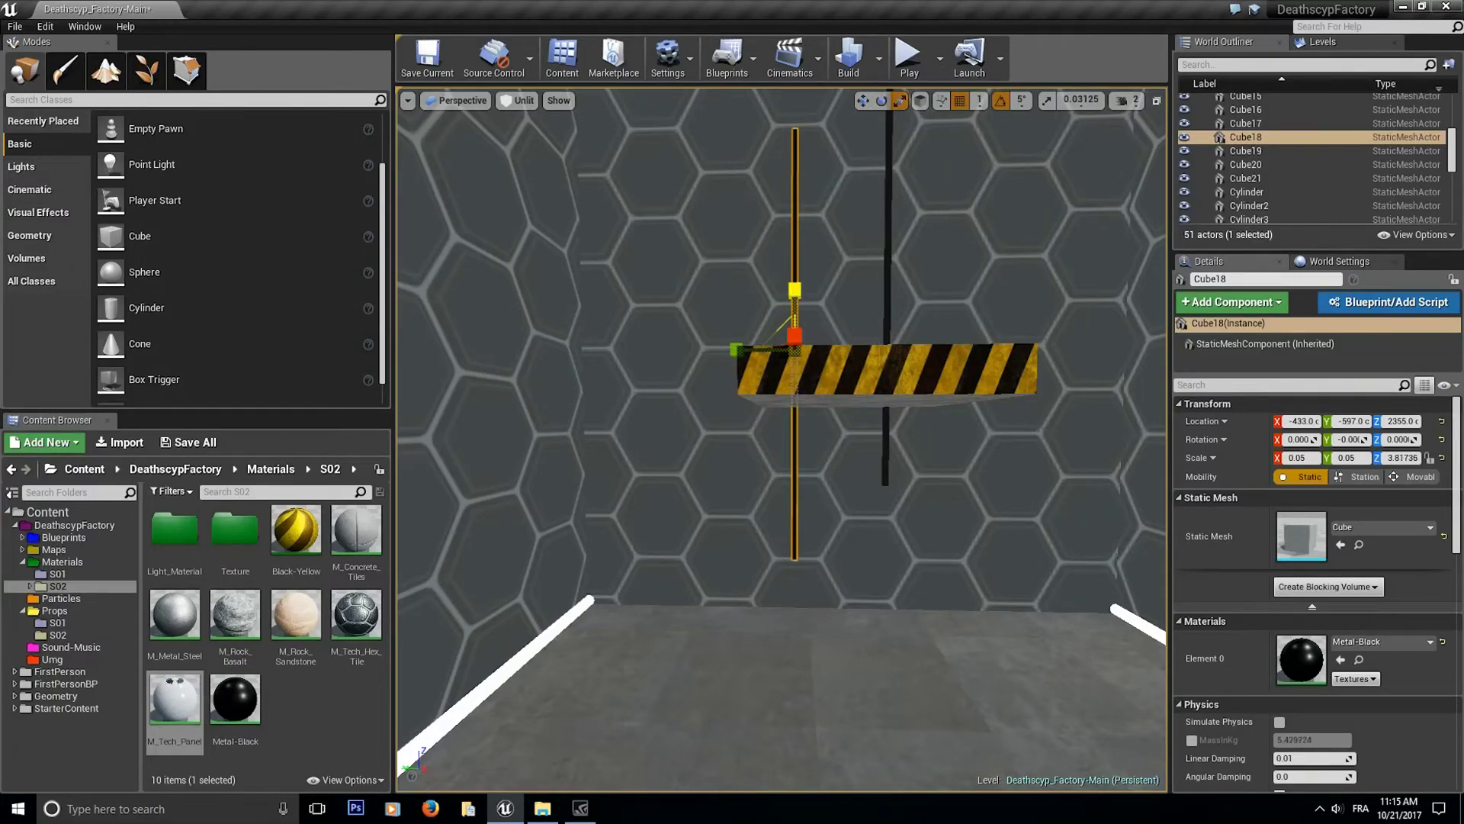
pyautogui.moveTo(810, 305); pyautogui.dragTo(881, 301, button='right')
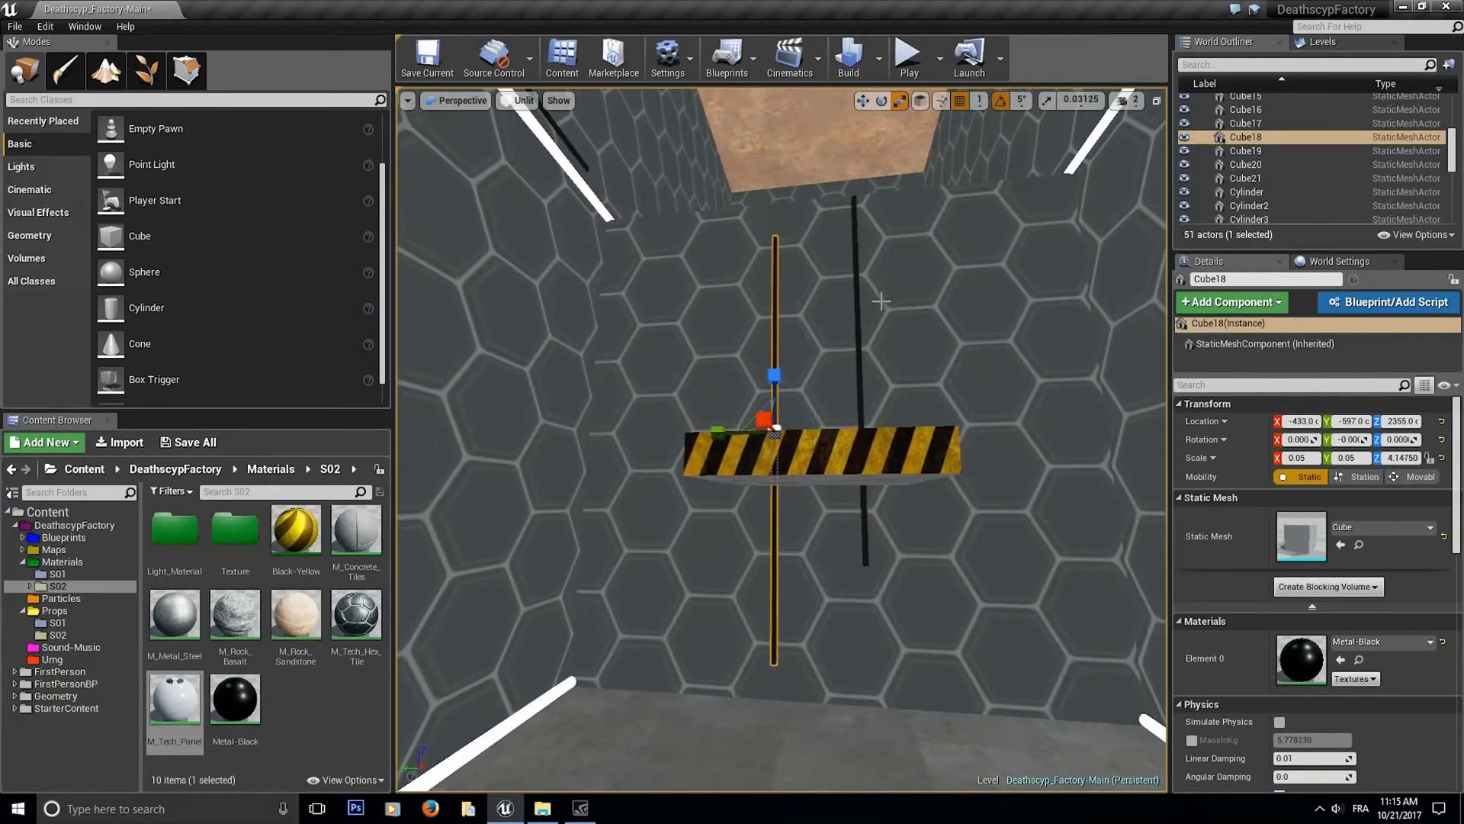
pyautogui.click(858, 303)
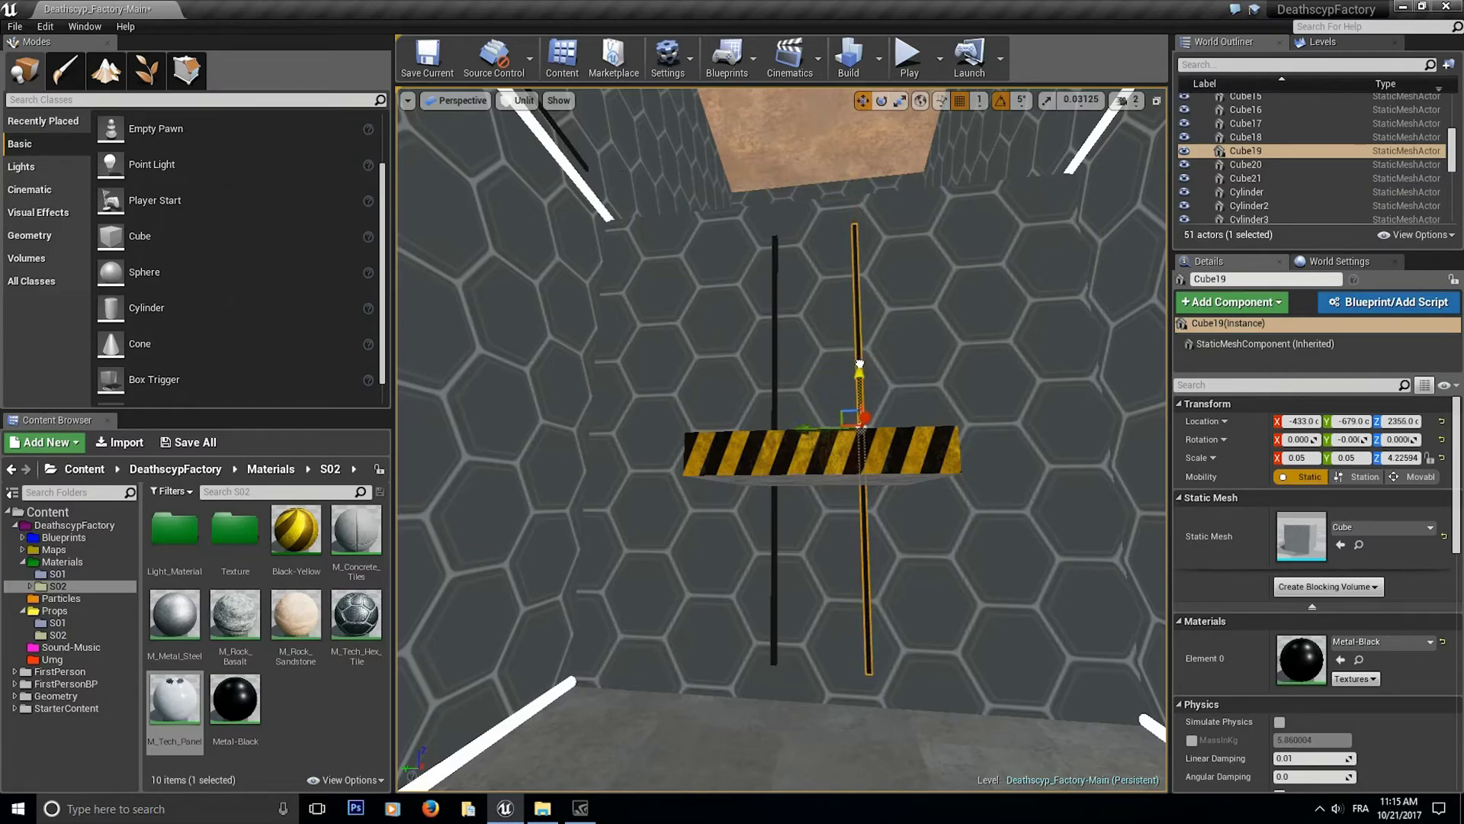
# - Move the lower platform up against the two upright bars, to X -360, Y -643, Z 2316
pyautogui.moveTo(755, 365); pyautogui.dragTo(728, 458, button='right')
pyautogui.click(766, 436)
pyautogui.moveTo(989, 605); pyautogui.dragTo(1012, 606)
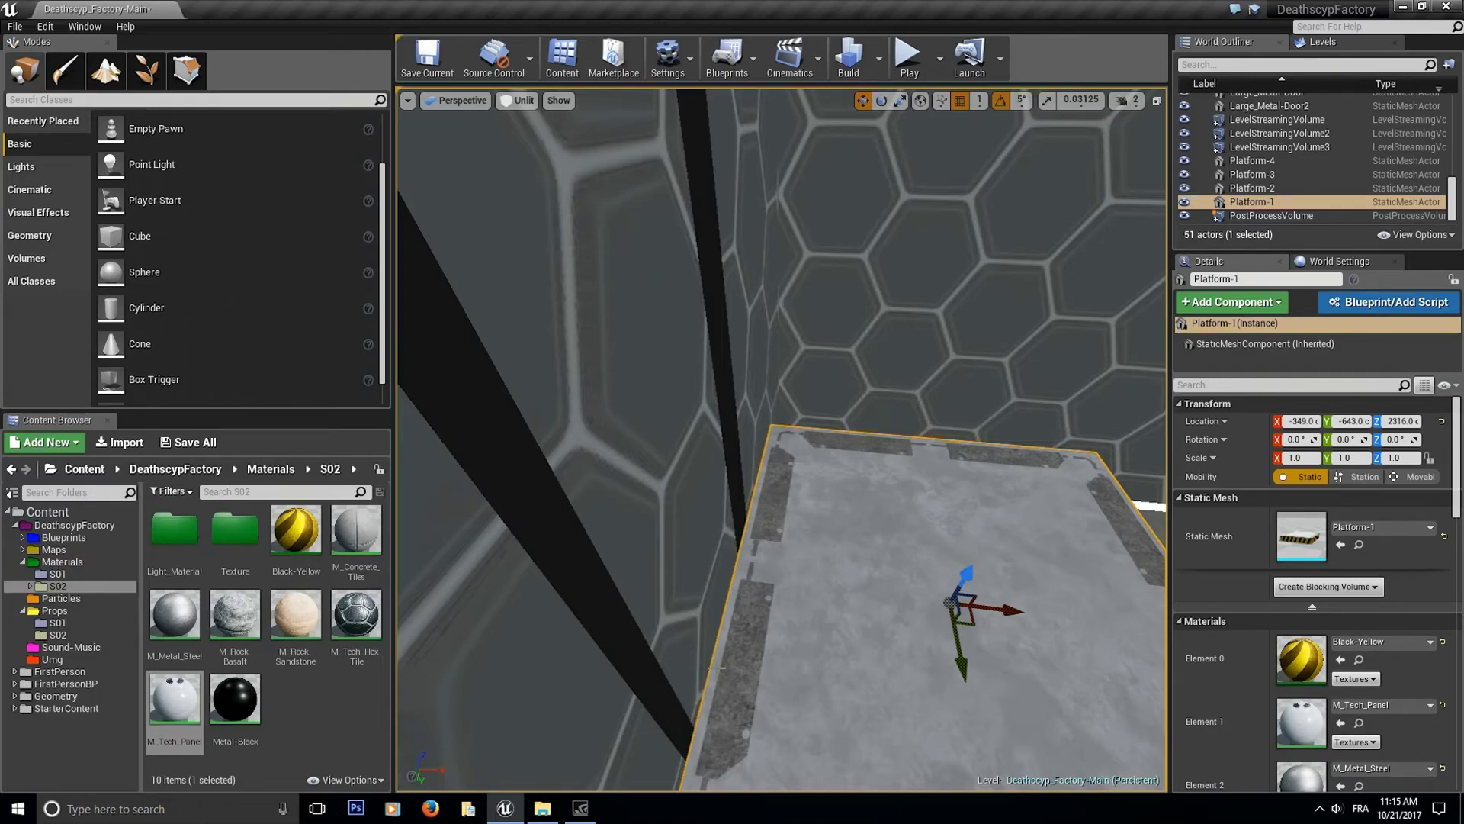
pyautogui.moveTo(919, 539); pyautogui.dragTo(983, 526, button='right')
pyautogui.moveTo(1007, 578); pyautogui.dragTo(984, 591, button='right')
pyautogui.moveTo(959, 596); pyautogui.dragTo(927, 580)
pyautogui.moveTo(926, 578); pyautogui.dragTo(861, 556, button='right')
# - Nudge the upper platform beside the wall rail to Y -472
pyautogui.click(788, 477)
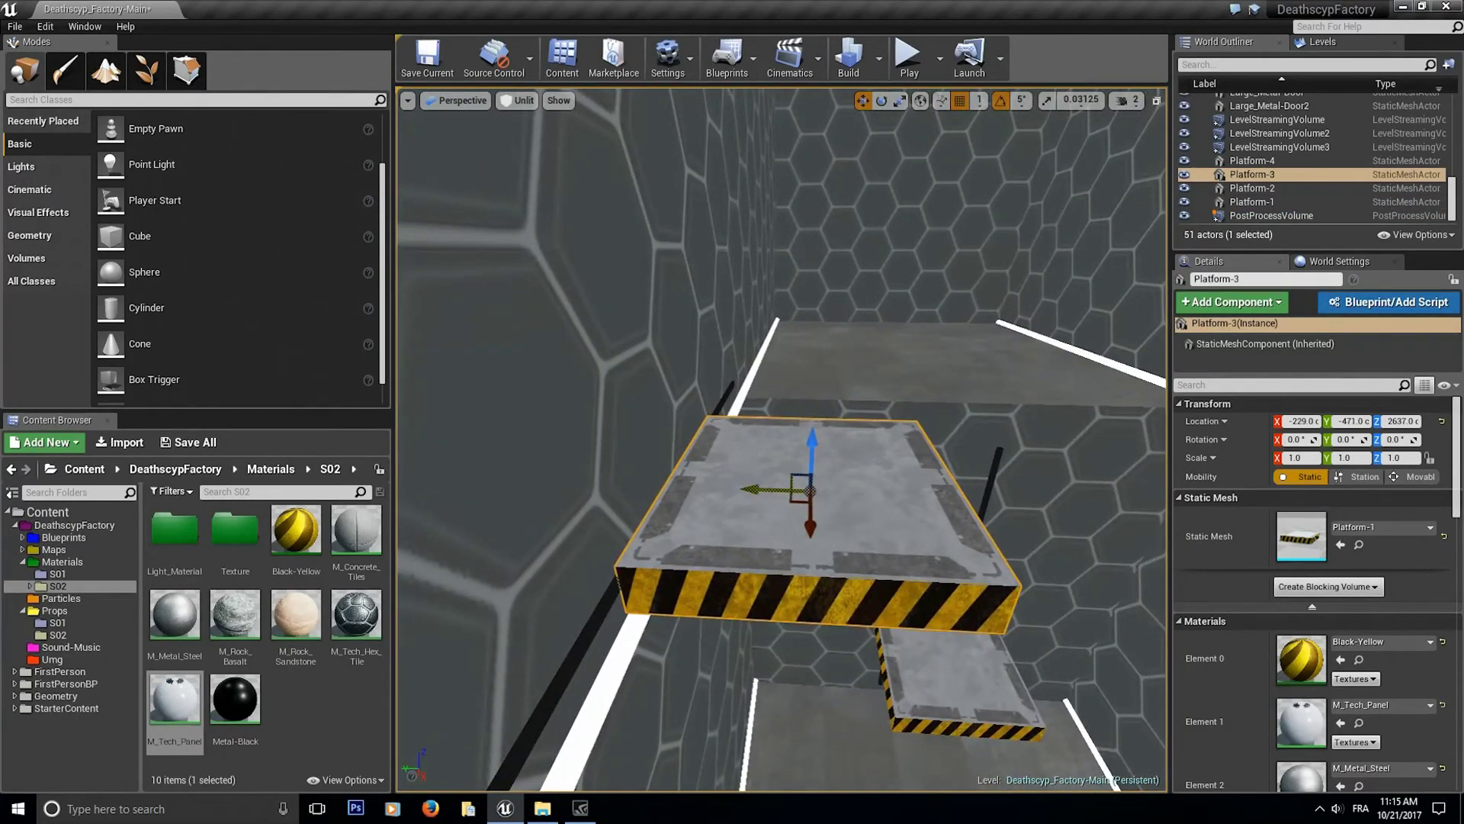
pyautogui.moveTo(757, 490); pyautogui.dragTo(774, 492)
pyautogui.moveTo(752, 517); pyautogui.dragTo(1087, 526, button='right')
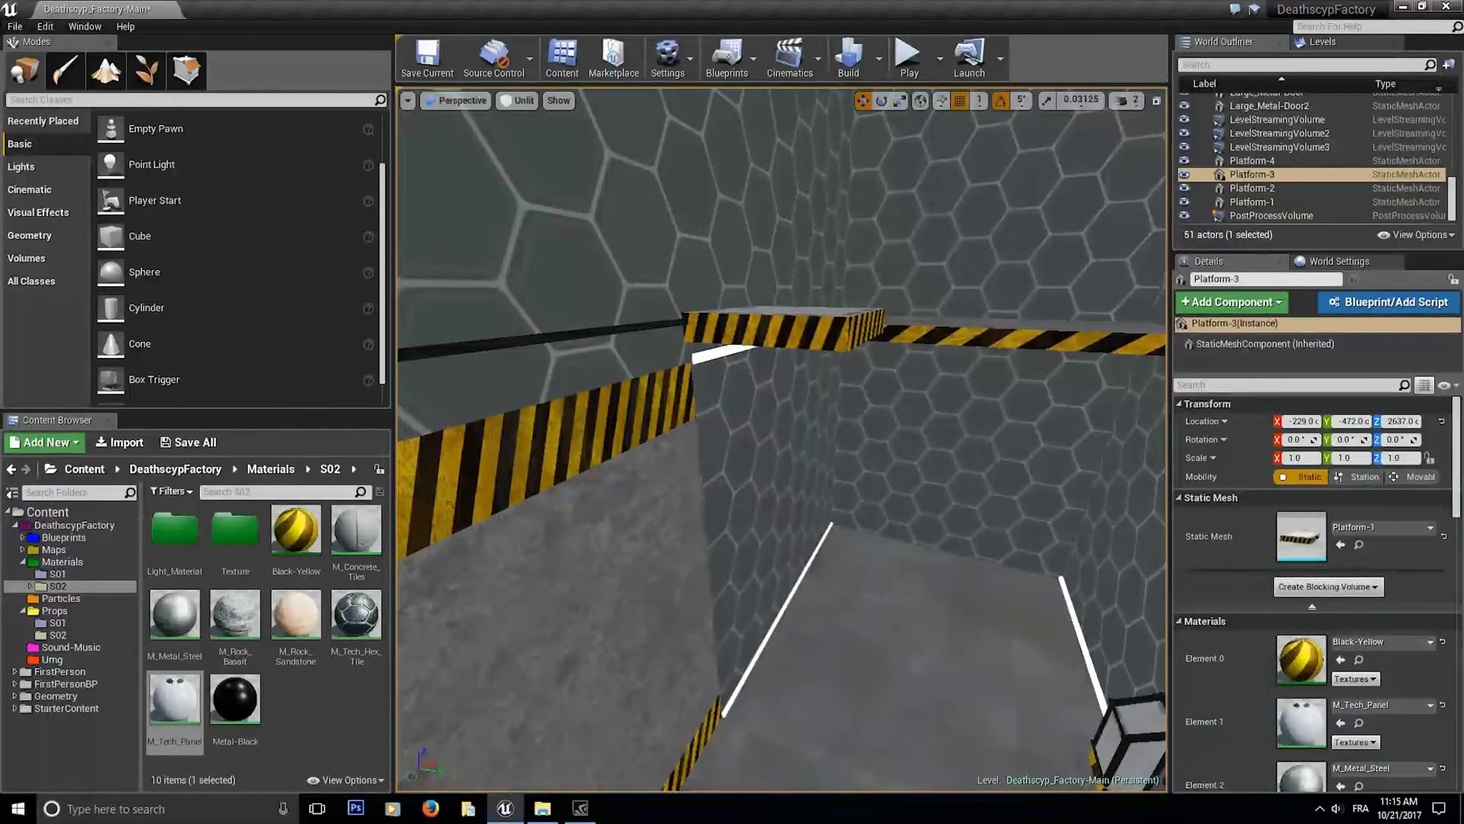
# - Inspect the room's props from several angles, checking the console, wall rails, large door and both suspended platforms
pyautogui.moveTo(721, 544); pyautogui.dragTo(709, 580, button='right')
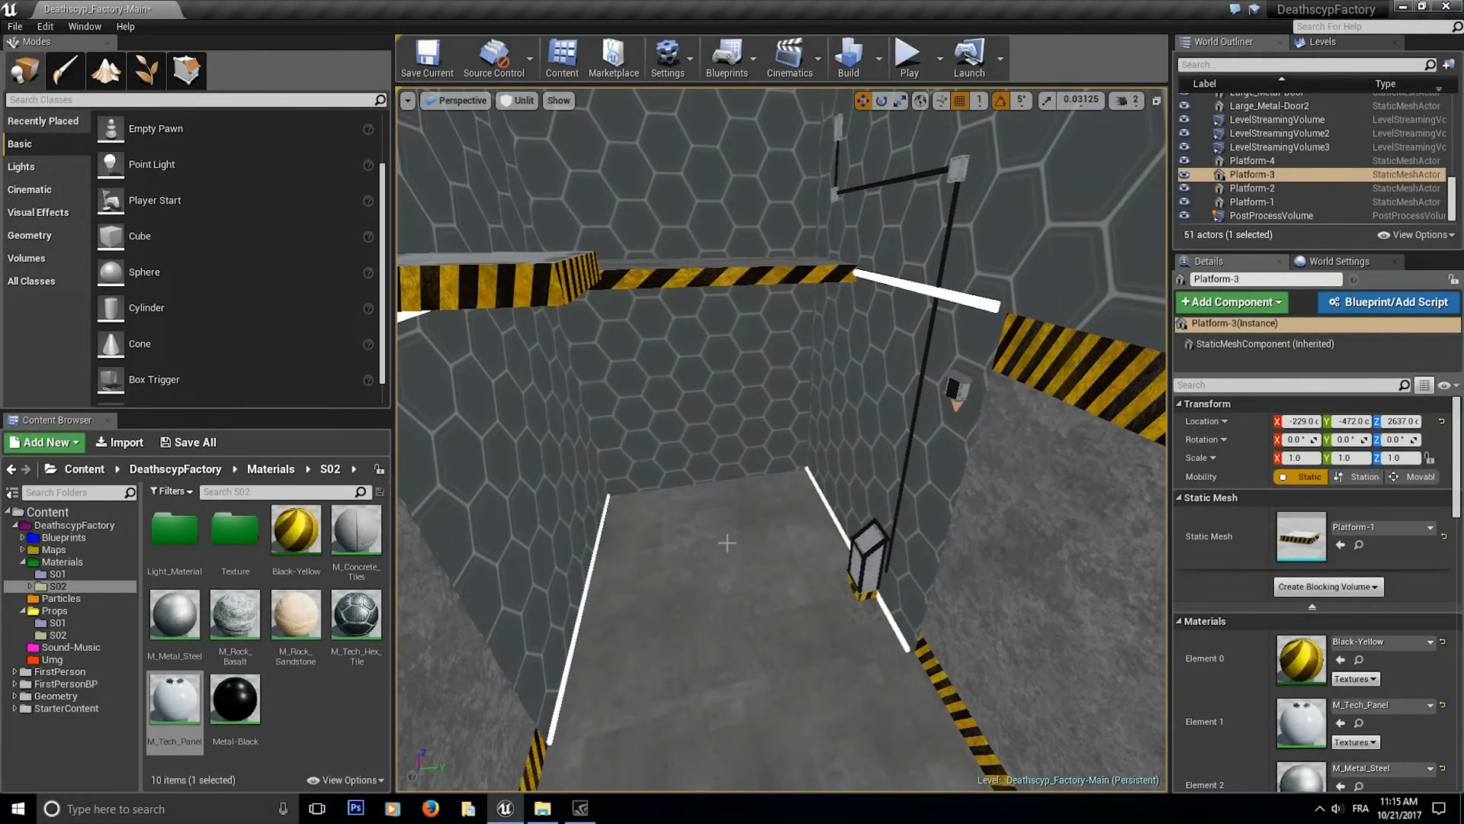
pyautogui.moveTo(730, 528); pyautogui.dragTo(820, 492, button='right')
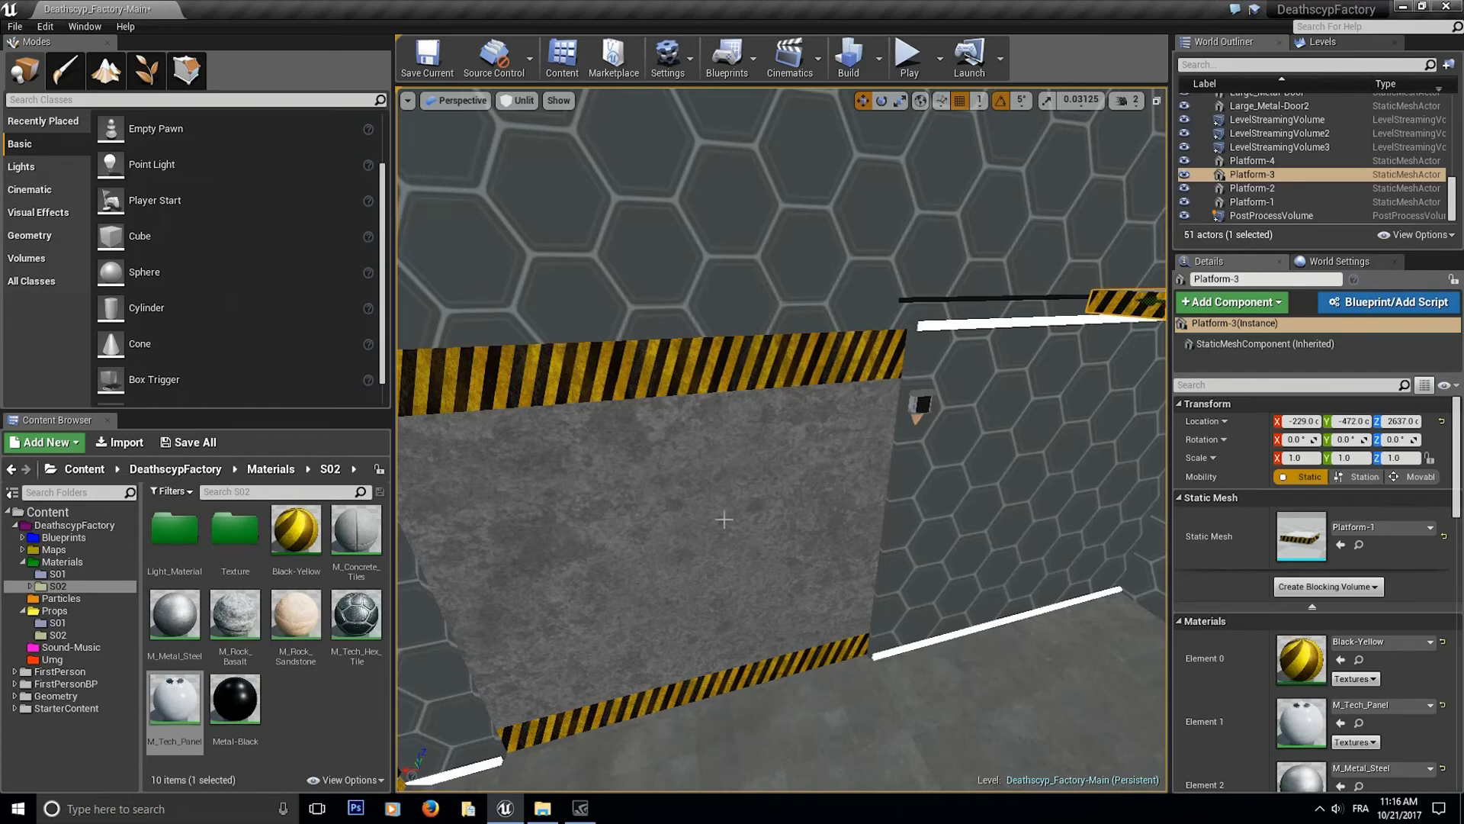
pyautogui.moveTo(723, 520); pyautogui.dragTo(1030, 530, button='right')
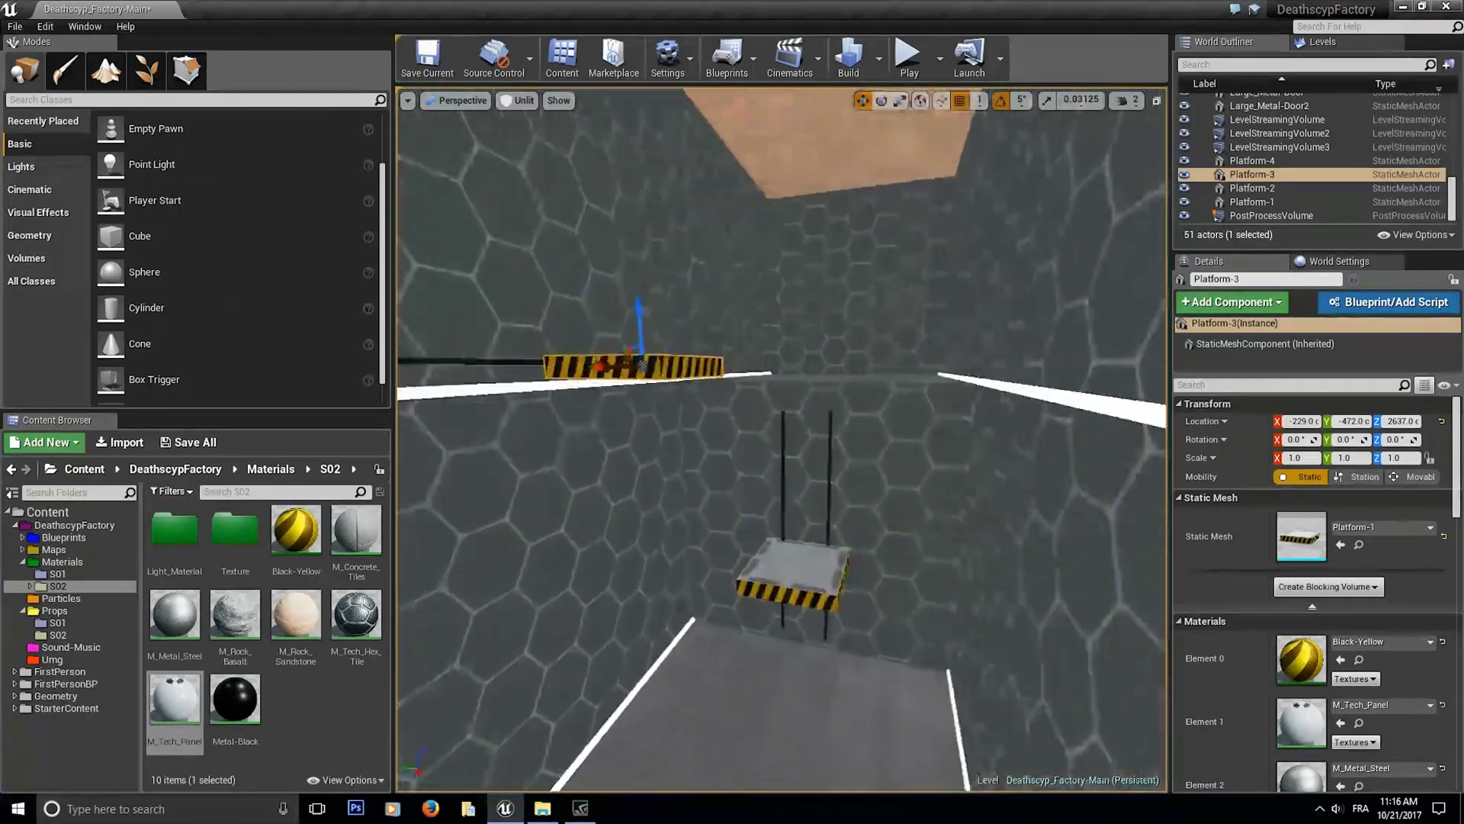
pyautogui.moveTo(775, 502)
pyautogui.mouseDown(button='right')
pyautogui.moveTo(781, 532)
pyautogui.moveTo(782, 504)
pyautogui.mouseUp(button='right')
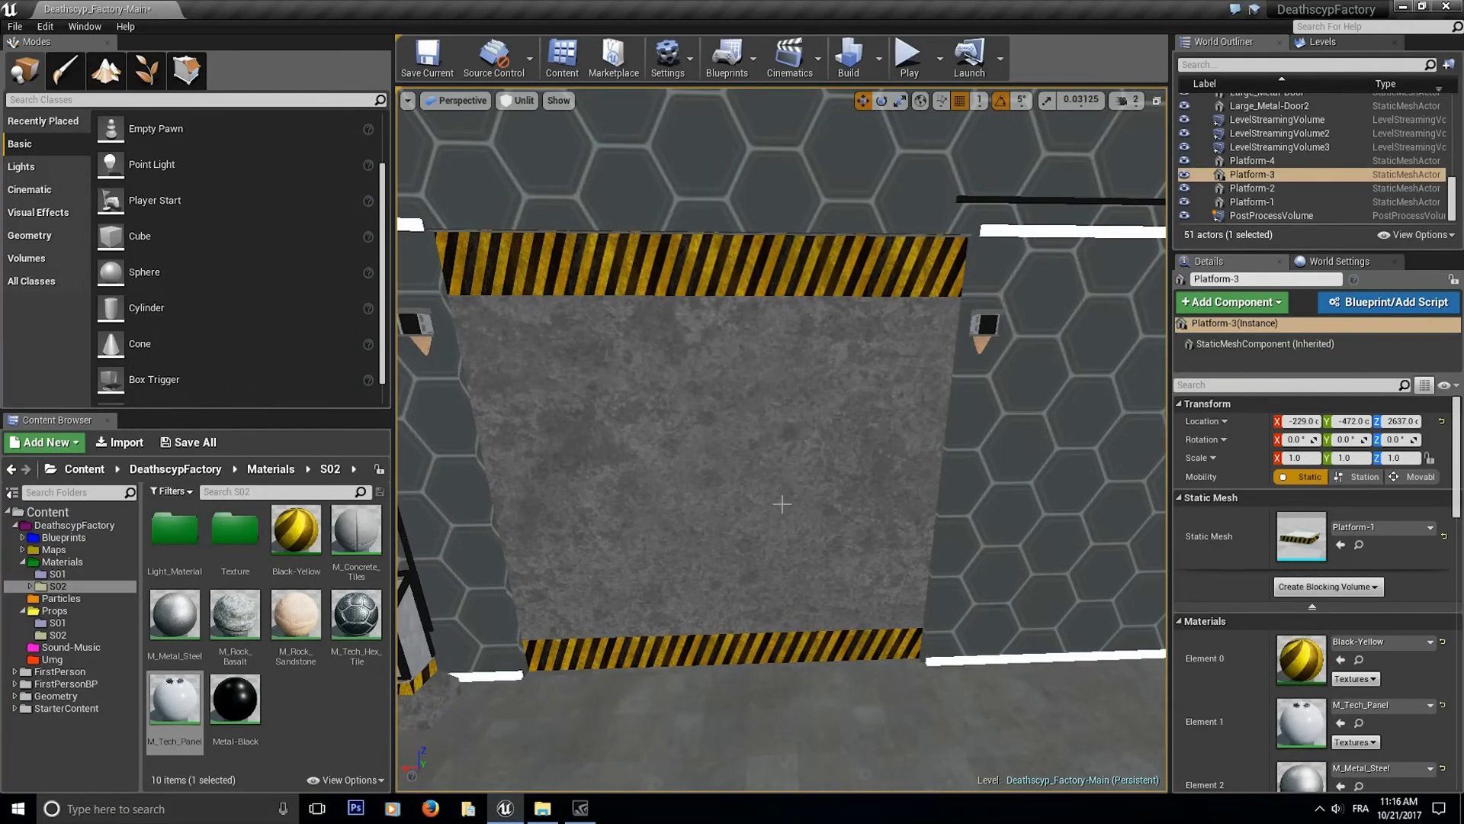
pyautogui.moveTo(914, 512); pyautogui.dragTo(863, 545, button='right')
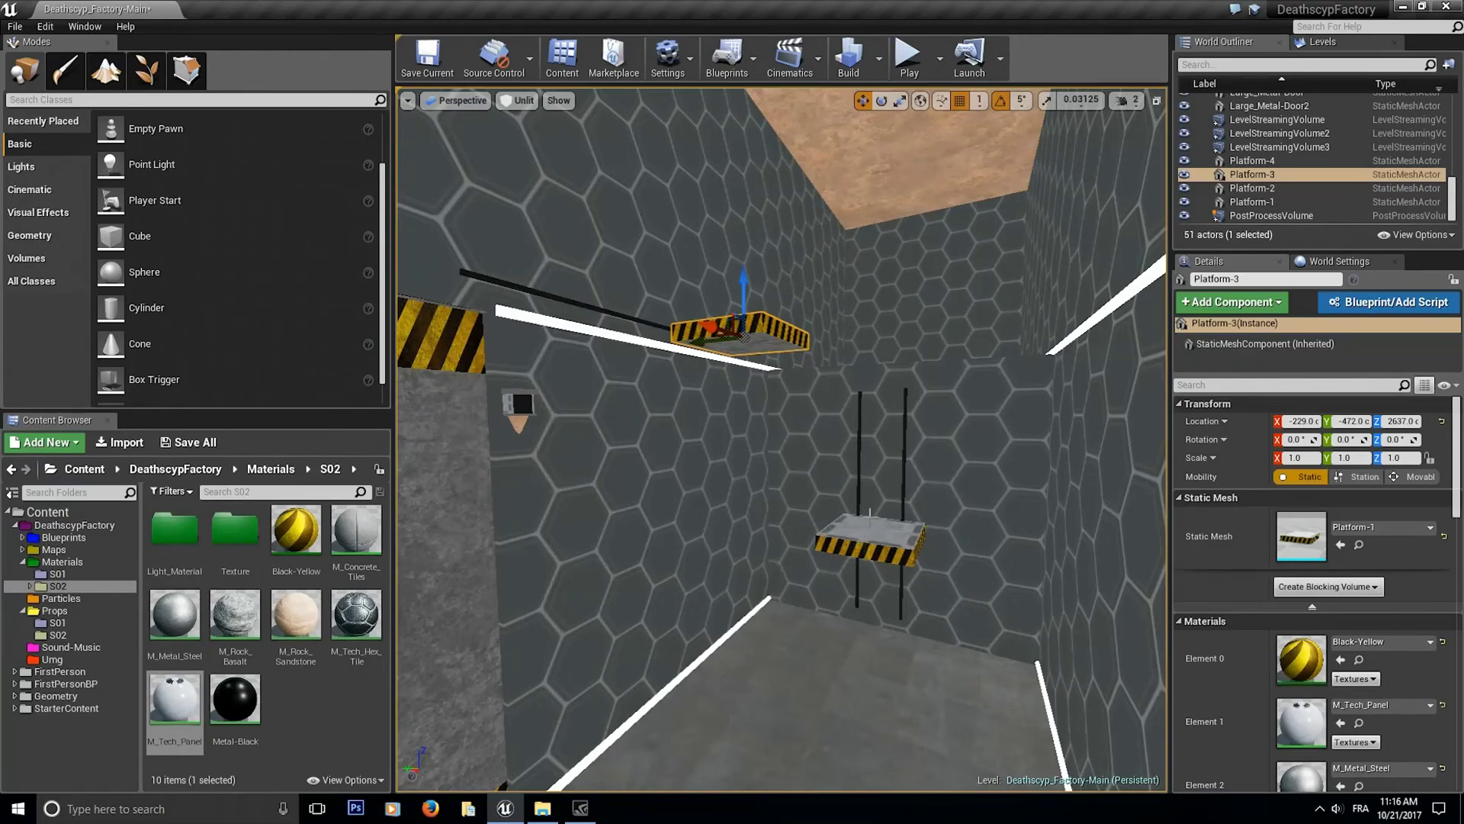
pyautogui.click(869, 527)
pyautogui.press('f')
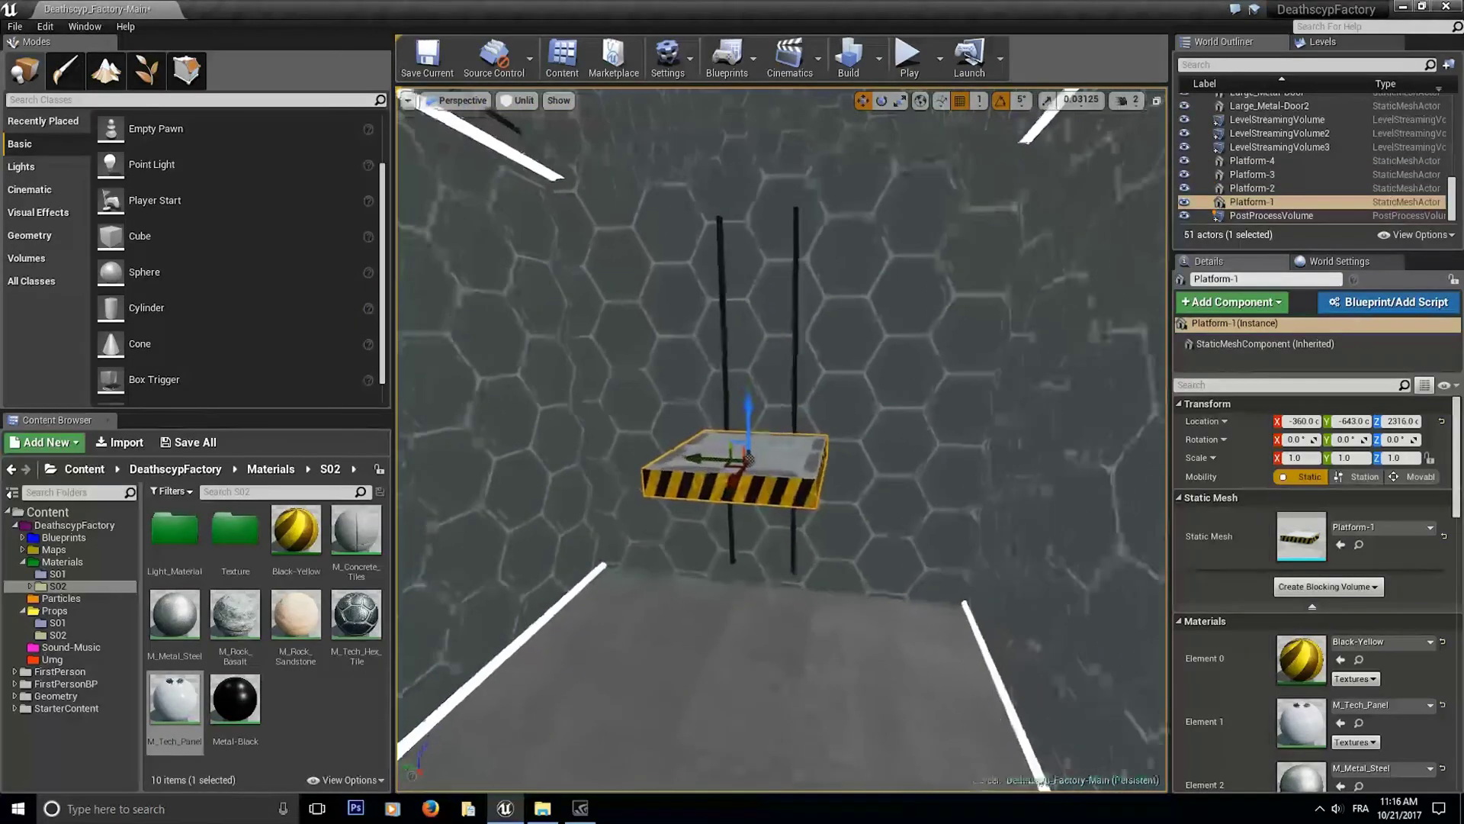
pyautogui.moveTo(870, 528); pyautogui.dragTo(838, 607, button='right')
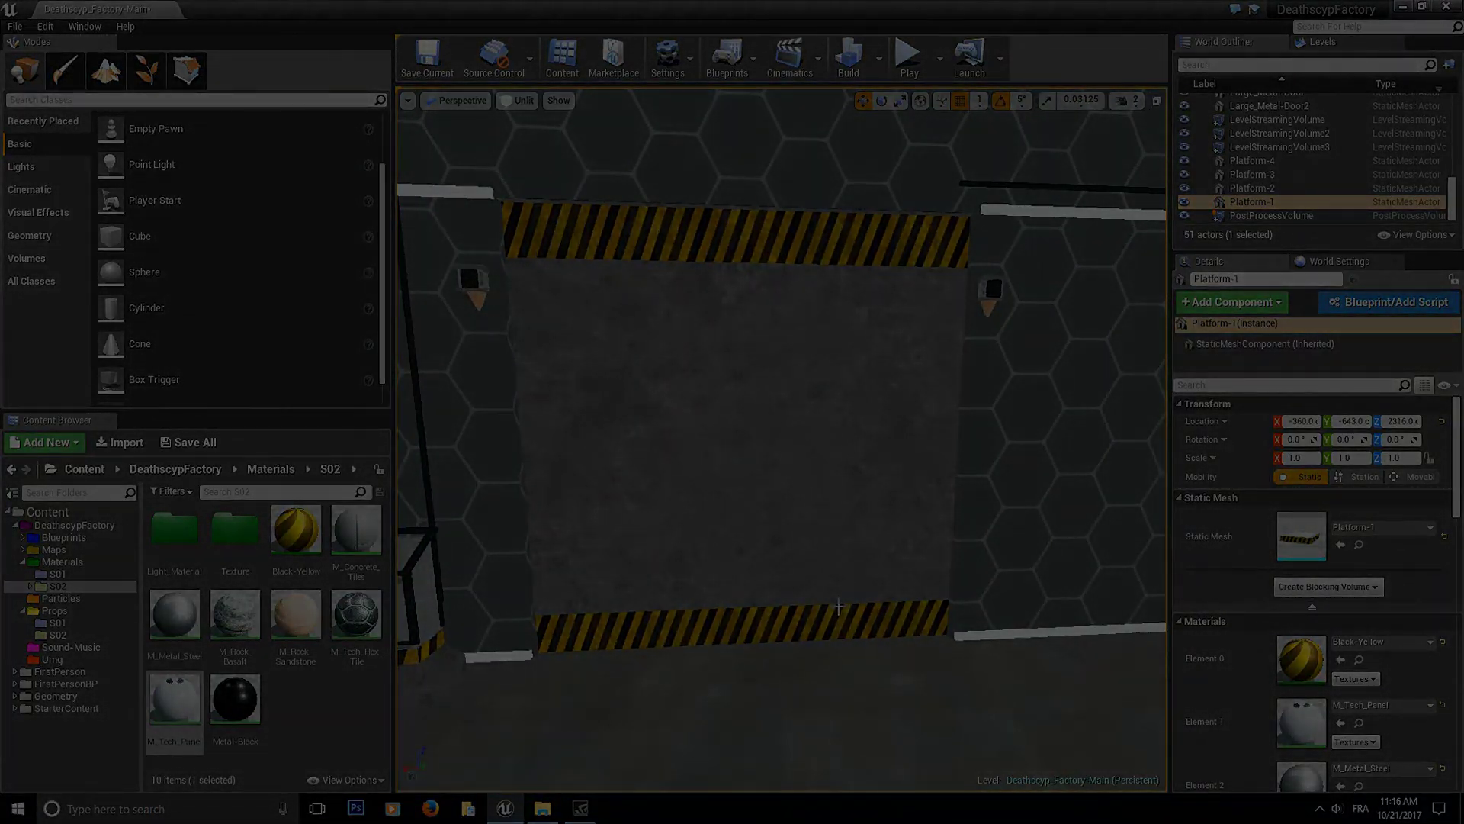